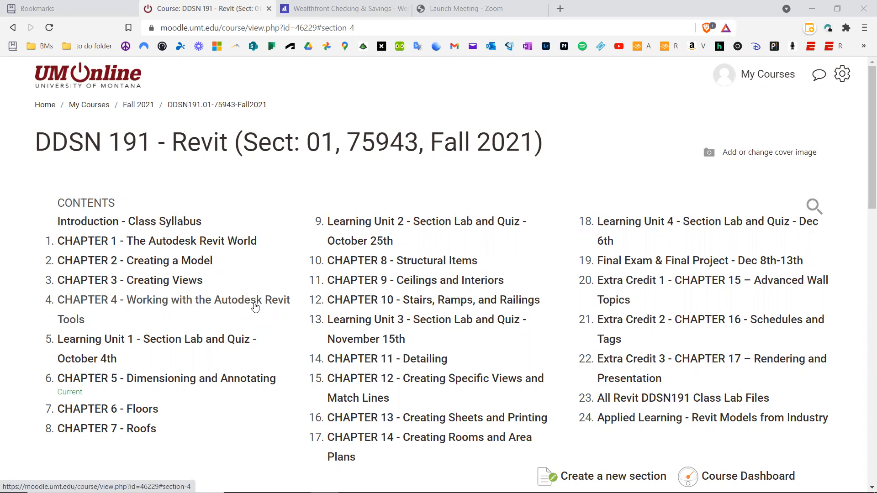
- Open the Chapter 4 section of the course page, open its NER-04 file link, and switch to Revit
{"action": "left_click", "coordinate": [255, 307]}
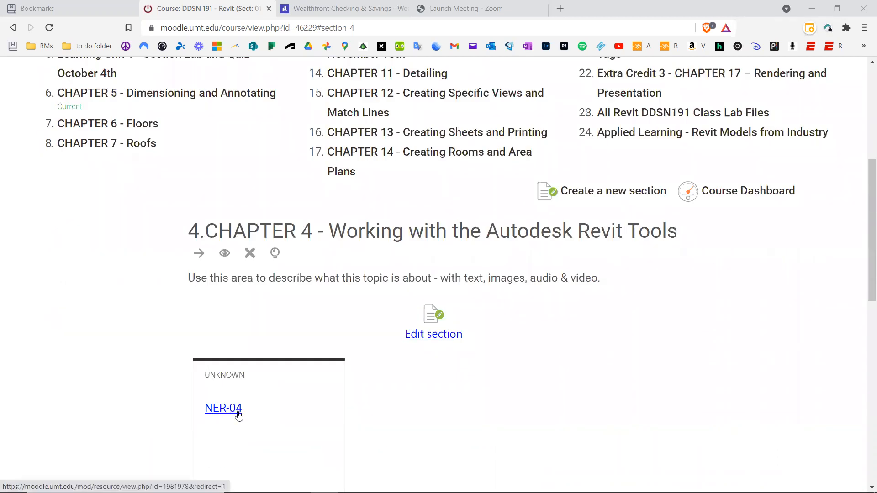
{"action": "left_click", "coordinate": [238, 414]}
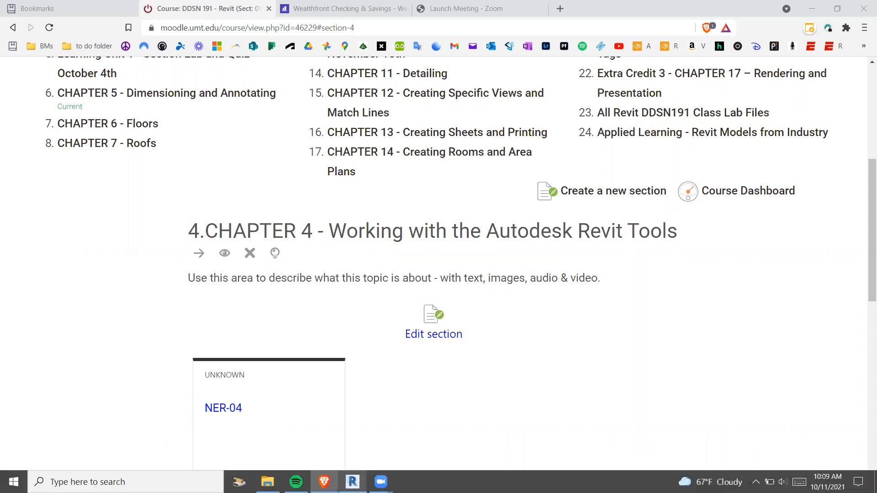
{"action": "left_click", "coordinate": [352, 482]}
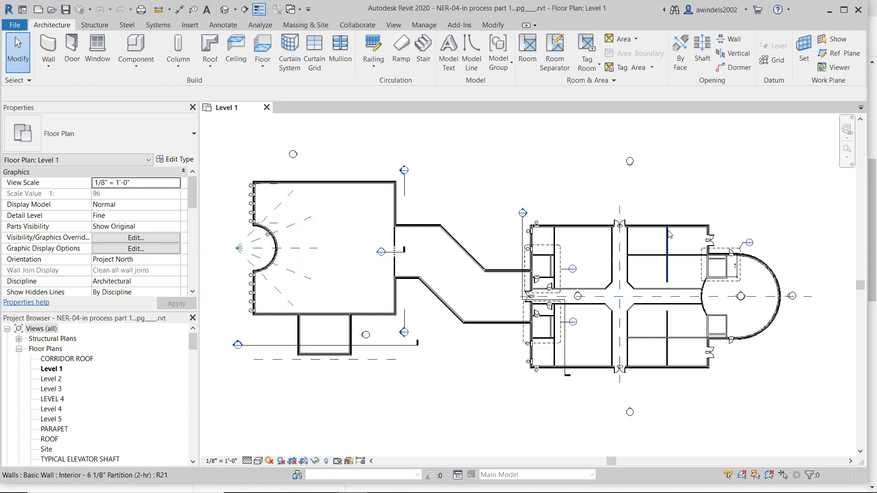
- Flip the orientation of the exterior wall closing off the small projecting room, and flip it back
{"action": "scroll", "coordinate": [231, 352], "scroll_direction": "up", "scroll_amount": 2}
{"action": "scroll", "coordinate": [336, 365], "scroll_direction": "up", "scroll_amount": 3}
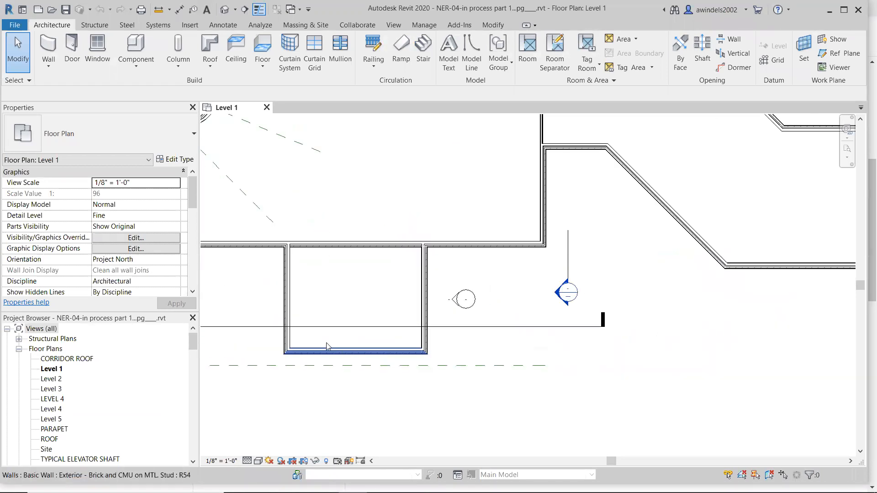
{"action": "middle_click_drag", "start_coordinate": [350, 370], "coordinate": [417, 366]}
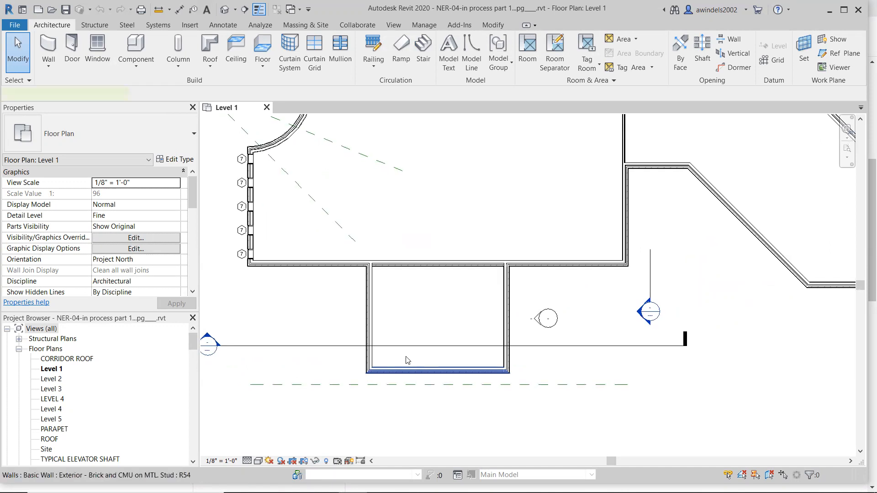
{"action": "left_click", "coordinate": [319, 367]}
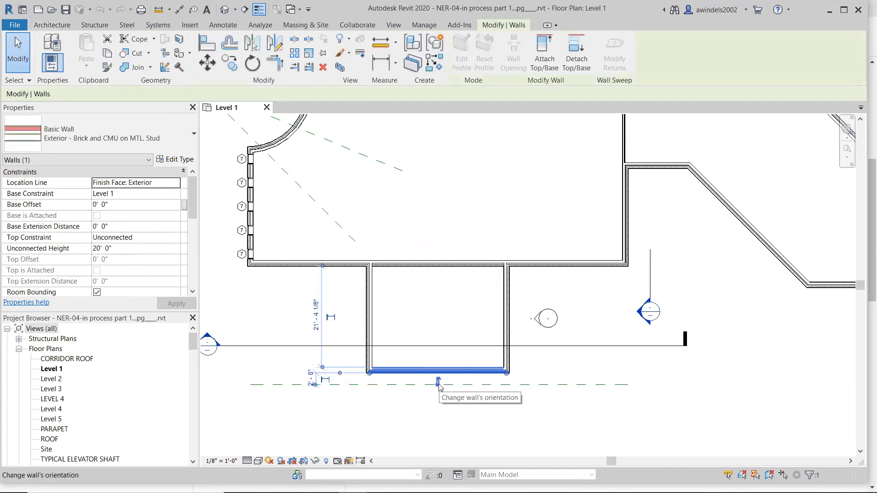
{"action": "left_click", "coordinate": [438, 383]}
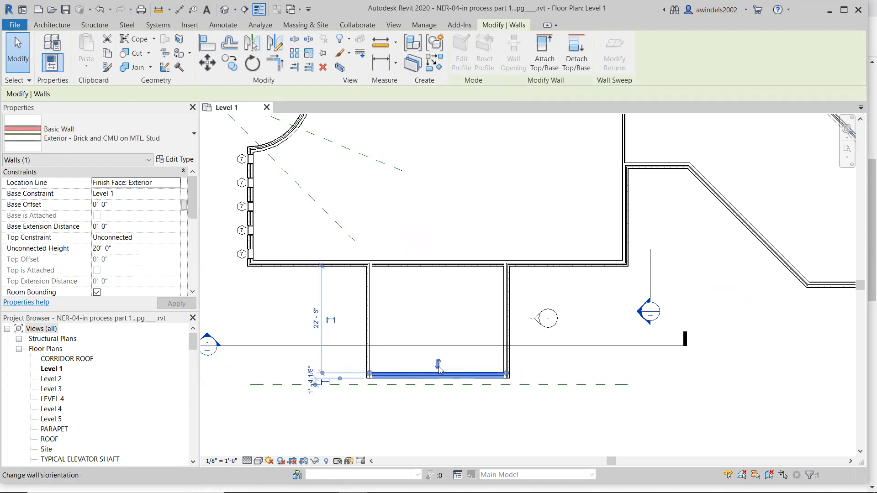
{"action": "left_click", "coordinate": [439, 366]}
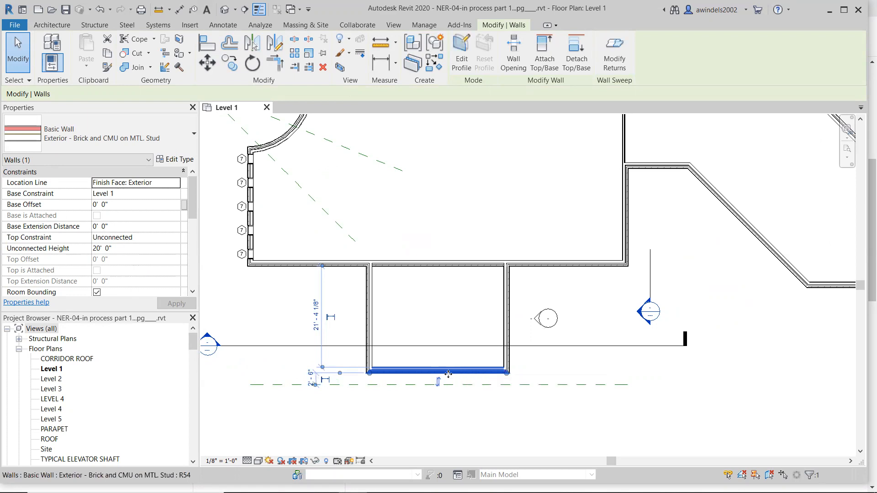
- Shift the projecting room's outer wall inward by about 8', return it to its former position, and deselect it
{"action": "left_click_drag", "start_coordinate": [448, 368], "coordinate": [448, 338]}
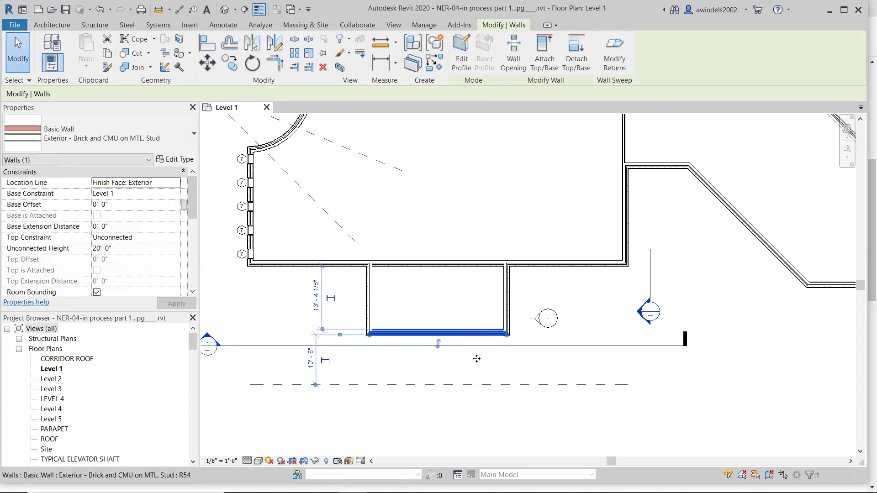
{"action": "left_click_drag", "start_coordinate": [475, 334], "coordinate": [471, 370]}
{"action": "key", "text": "Escape"}
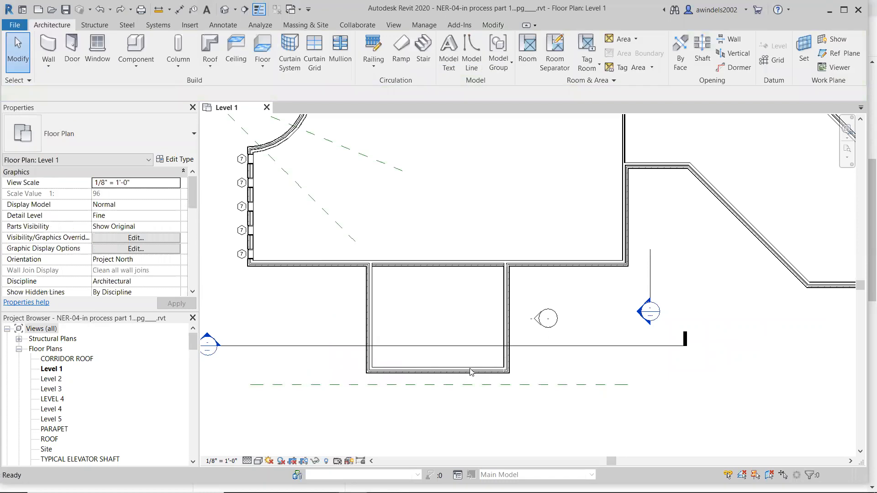
- Start the Move command on the projecting room's outer wall with the Disjoin option enabled
{"action": "left_click", "coordinate": [470, 371]}
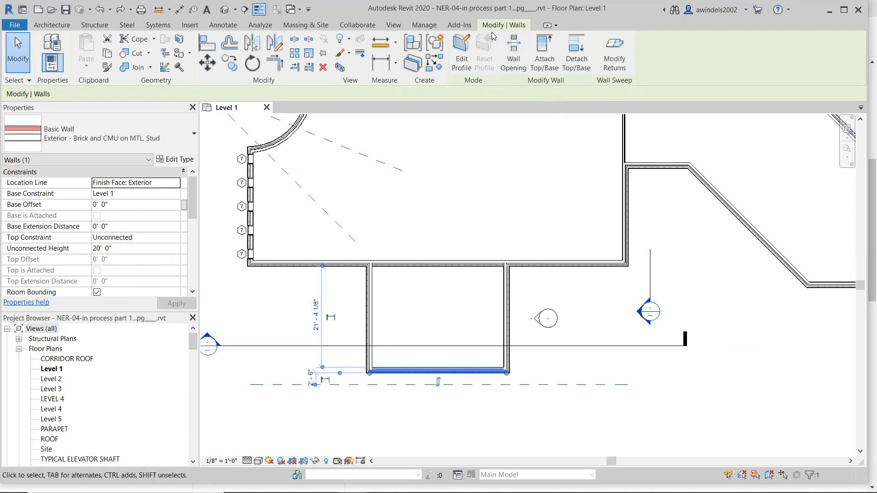
{"action": "key", "text": "ctrl"}
{"action": "key", "text": "ctrl"}
{"action": "left_click", "coordinate": [209, 63]}
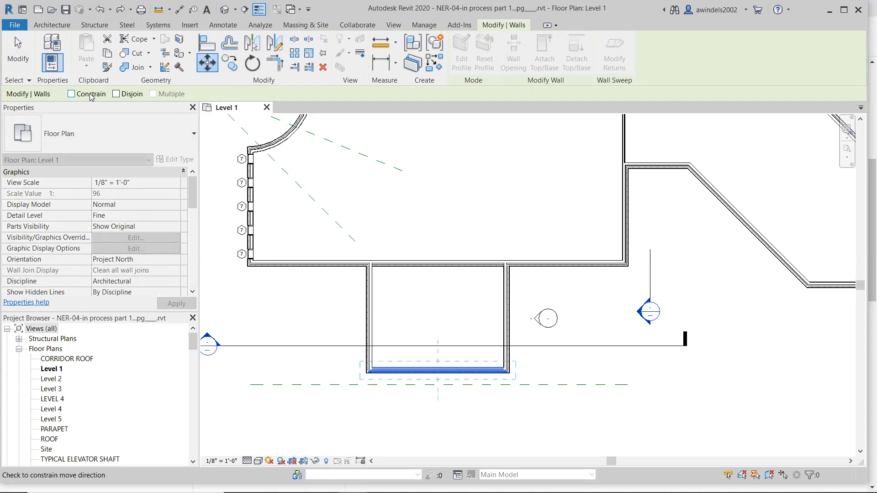
{"action": "left_click", "coordinate": [117, 94]}
{"action": "left_click", "coordinate": [368, 362]}
{"action": "left_click", "coordinate": [502, 364]}
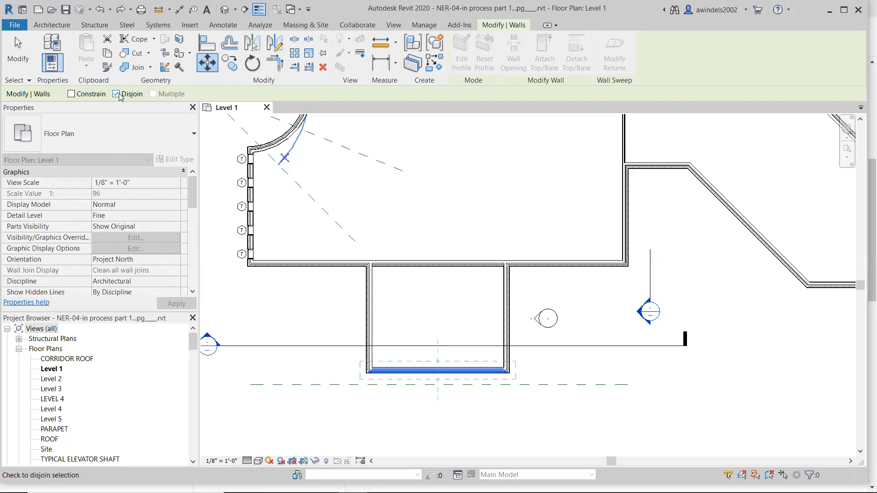
{"action": "left_click", "coordinate": [117, 94]}
{"action": "left_click", "coordinate": [131, 95]}
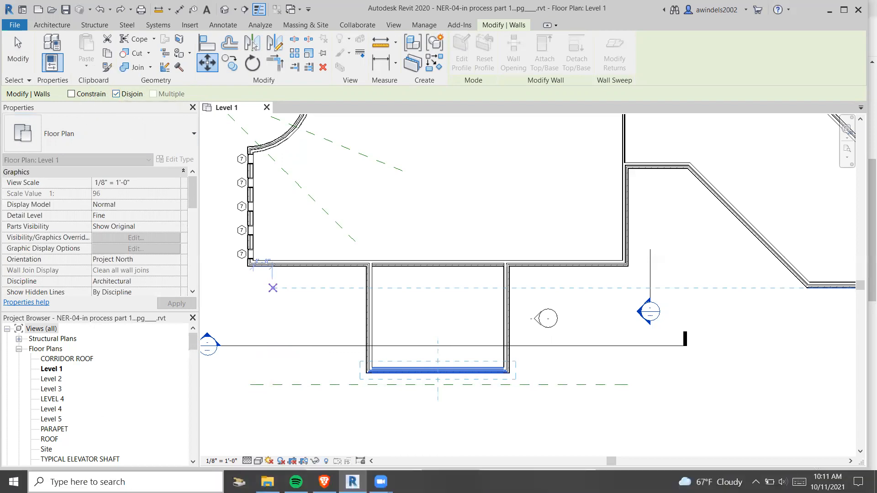
{"action": "left_click", "coordinate": [13, 482]}
{"action": "left_click", "coordinate": [214, 427]}
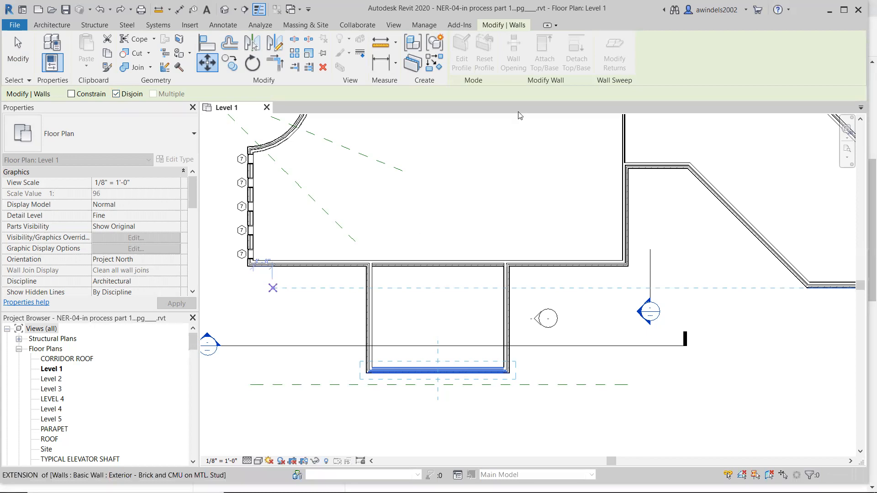
{"action": "left_click", "coordinate": [343, 383]}
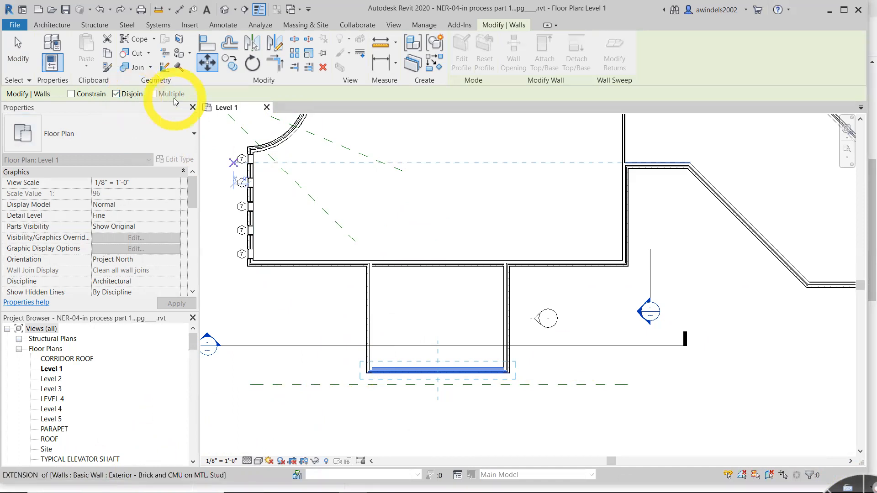
{"action": "left_click", "coordinate": [322, 218]}
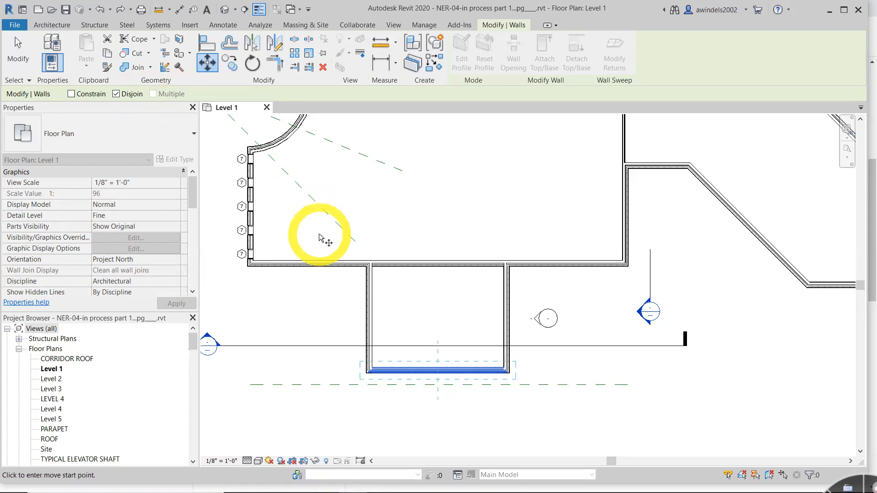
- Move the disjoined outer wall 2' 6" inward from its midpoint, and undo the move
{"action": "left_click", "coordinate": [439, 371]}
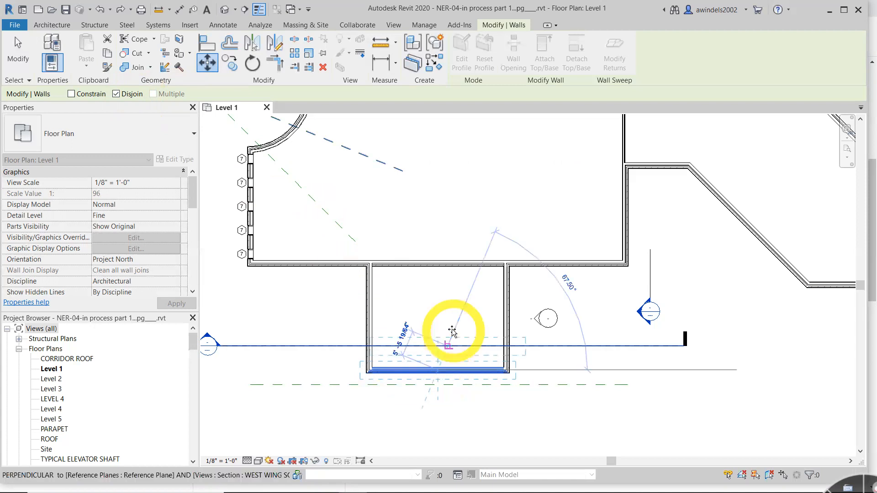
{"action": "scroll", "coordinate": [440, 325], "scroll_direction": "up", "scroll_amount": 3}
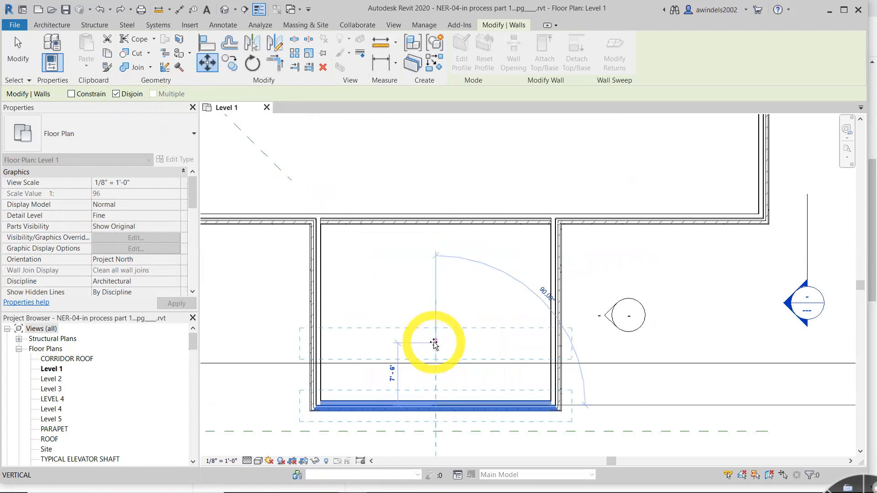
{"action": "type", "text": "2"}
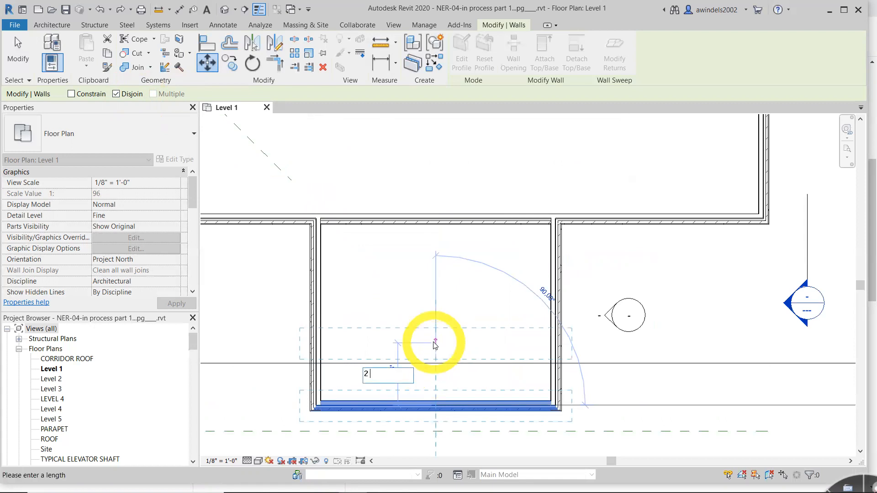
{"action": "type", "text": " 6"}
{"action": "key", "text": "Return"}
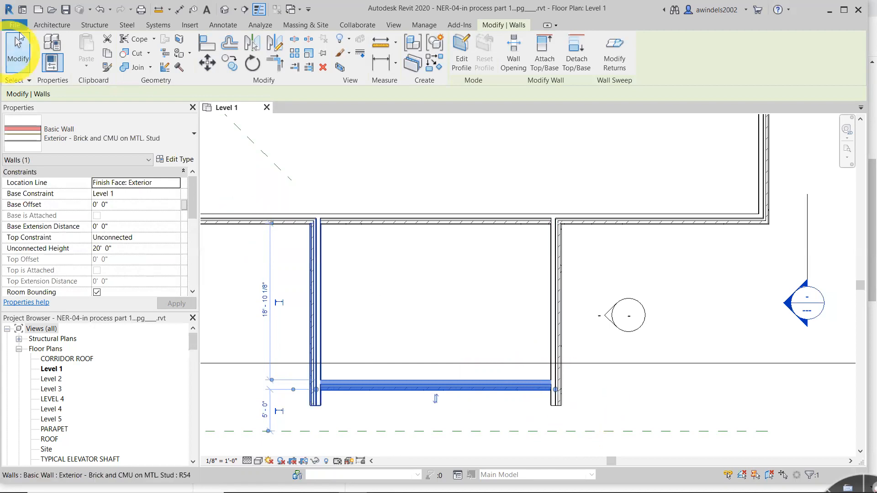
{"action": "left_click", "coordinate": [99, 9]}
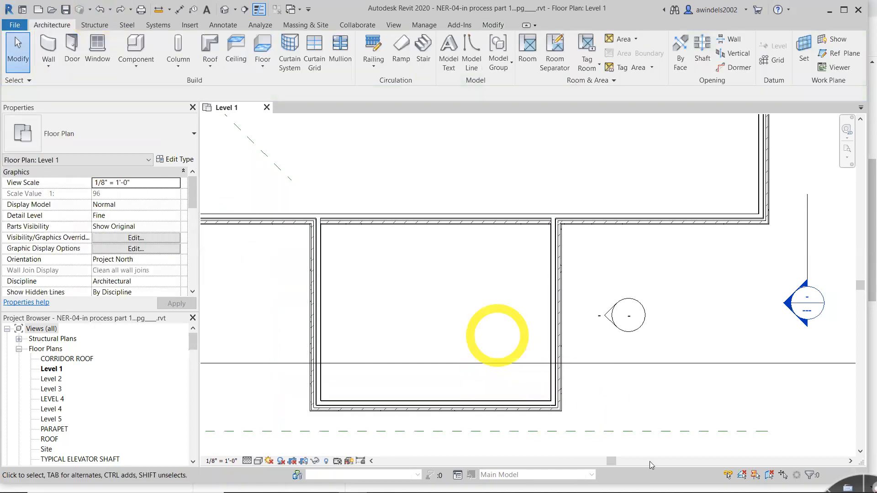
- Move the projecting room's outer wall 5' inward from its midpoint with Disjoin turned off
{"action": "left_click", "coordinate": [491, 408]}
{"action": "left_click", "coordinate": [207, 63]}
{"action": "left_click", "coordinate": [119, 94]}
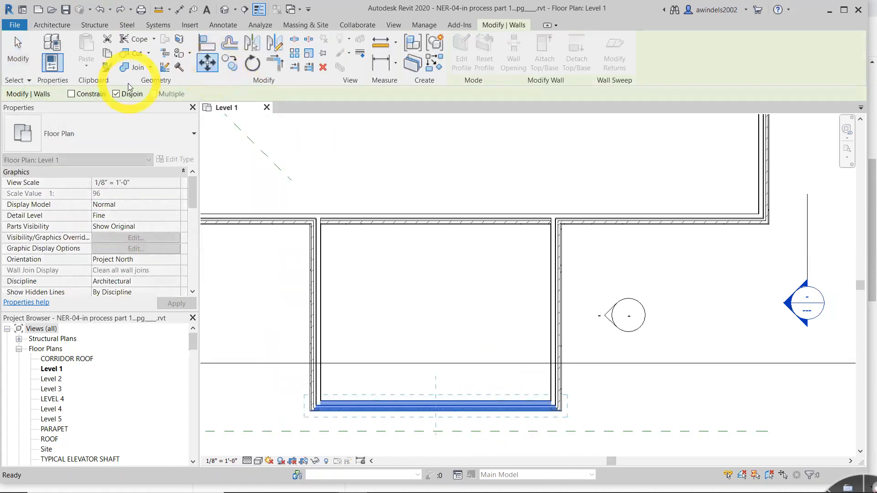
{"action": "left_click_drag", "start_coordinate": [437, 404], "coordinate": [432, 329]}
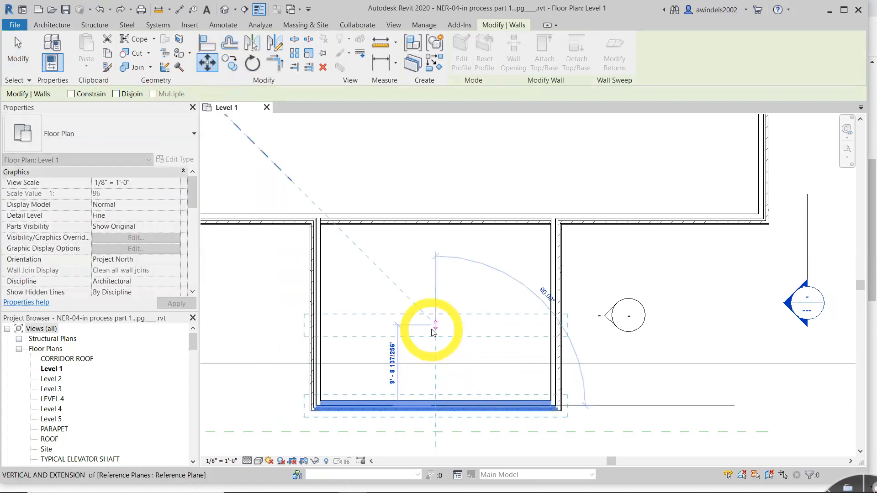
{"action": "type", "text": "2"}
{"action": "key", "text": "BackSpace"}
{"action": "type", "text": "5"}
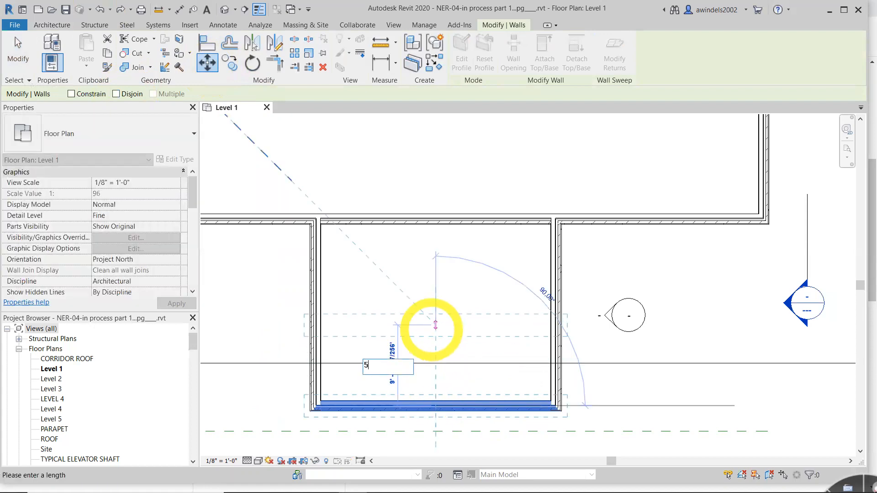
{"action": "key", "text": "Return"}
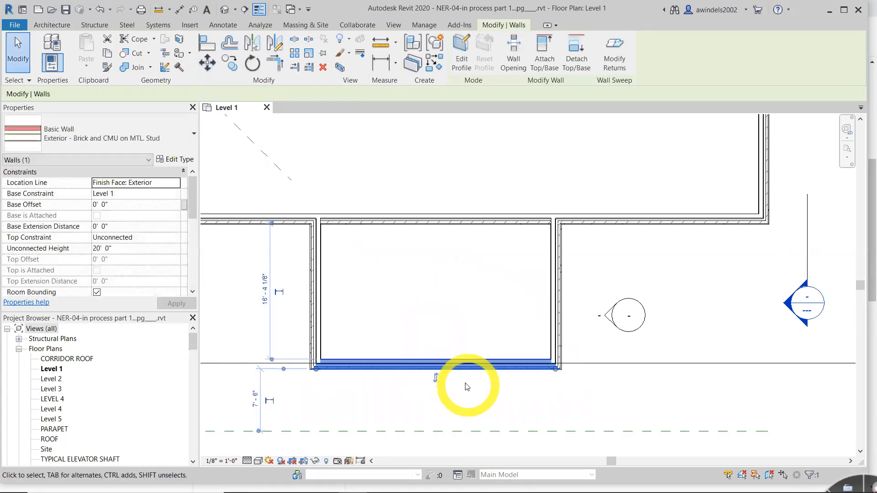
- Shift the outer wall further inward freehand, and undo both this shift and the 5' move
{"action": "left_click_drag", "start_coordinate": [462, 360], "coordinate": [473, 304]}
{"action": "key", "text": "ctrl+z"}
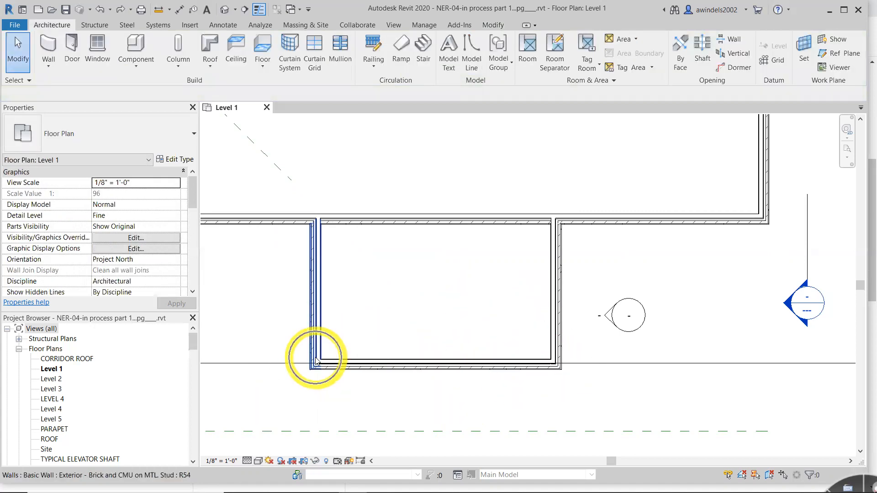
{"action": "key", "text": "ctrl+z"}
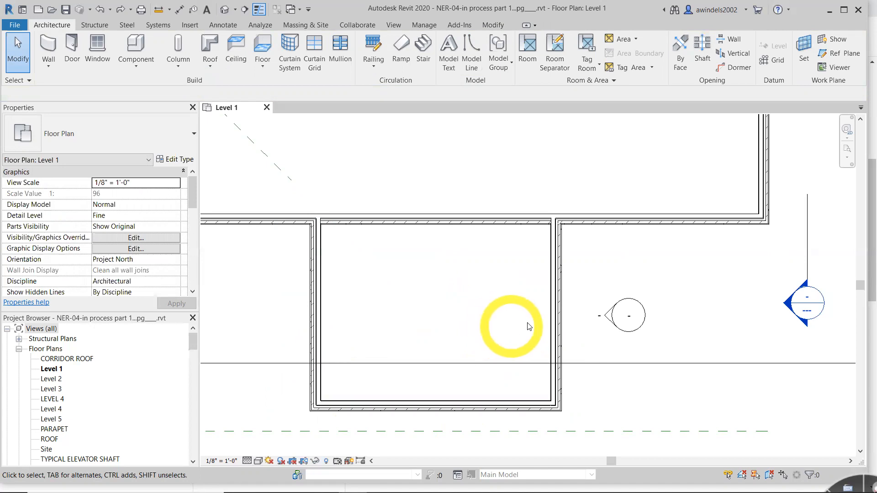
- Start the Copy command on the corridor's east wall near door 100C with the Constrain option enabled
{"action": "scroll", "coordinate": [522, 297], "scroll_direction": "down", "scroll_amount": 2}
{"action": "middle_click_drag", "start_coordinate": [523, 297], "coordinate": [699, 323]}
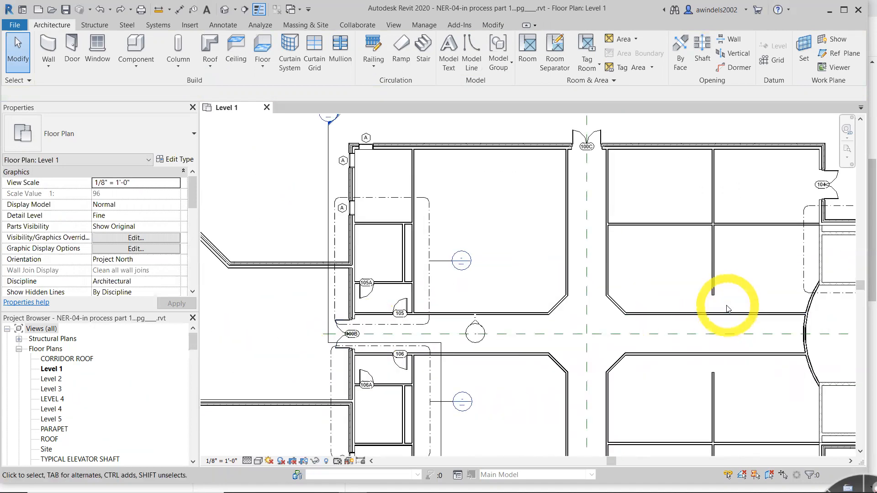
{"action": "scroll", "coordinate": [677, 223], "scroll_direction": "up", "scroll_amount": 4}
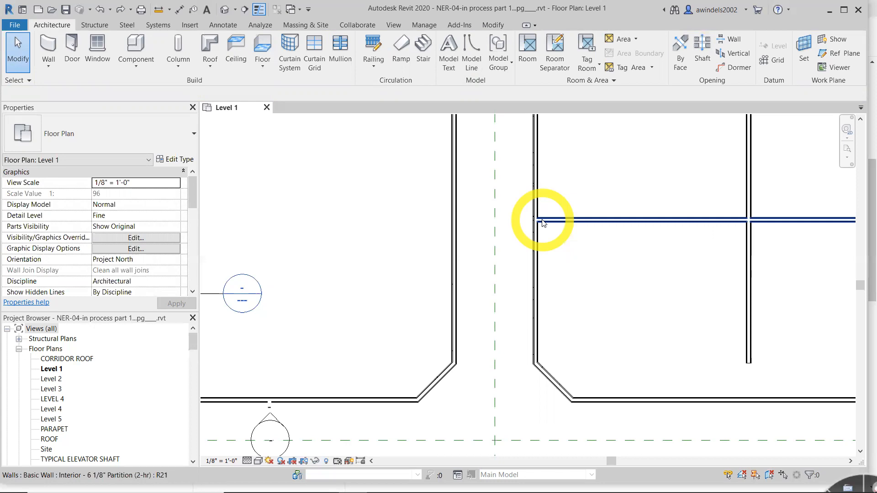
{"action": "left_click", "coordinate": [540, 260]}
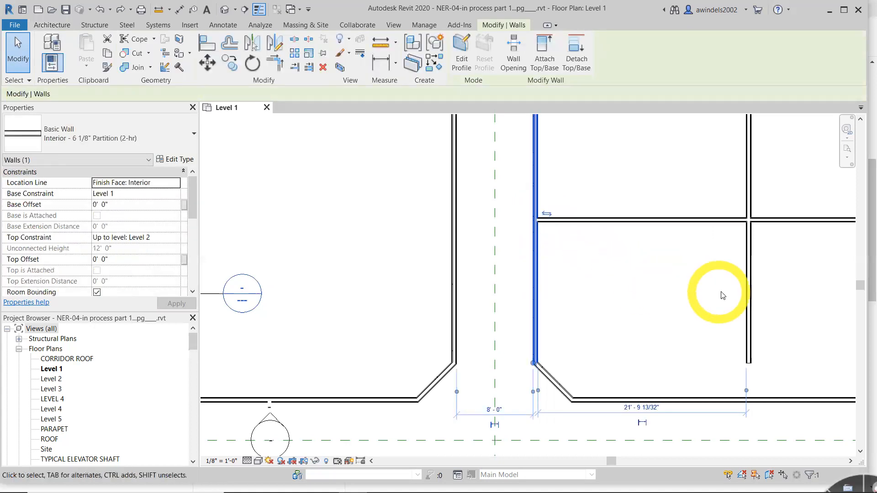
{"action": "left_click", "coordinate": [236, 67]}
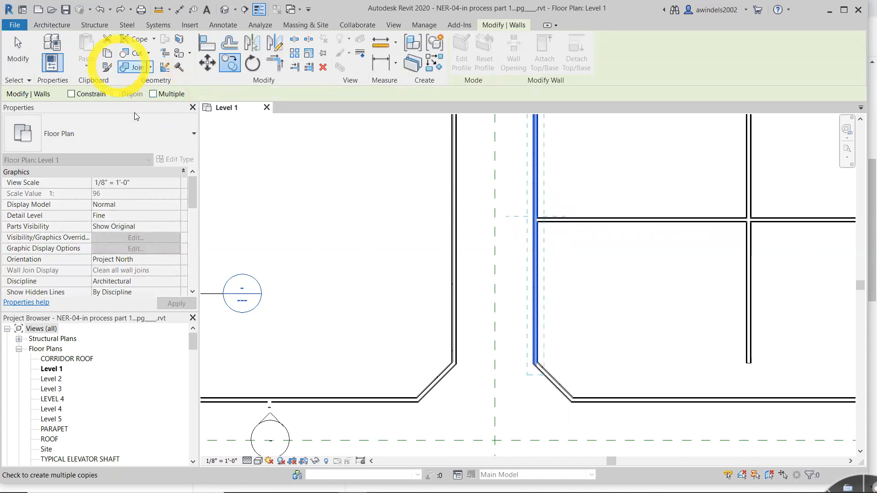
{"action": "left_click", "coordinate": [73, 95]}
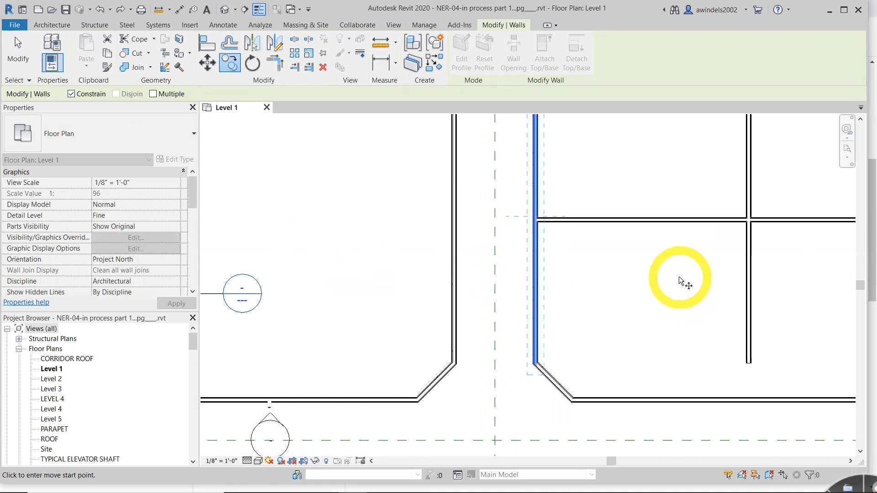
- Set the copy's start point at the endpoint where the horizontal partition meets the selected corridor wall
{"action": "scroll", "coordinate": [713, 280], "scroll_direction": "down", "scroll_amount": 3}
{"action": "middle_click_drag", "start_coordinate": [727, 294], "coordinate": [580, 249]}
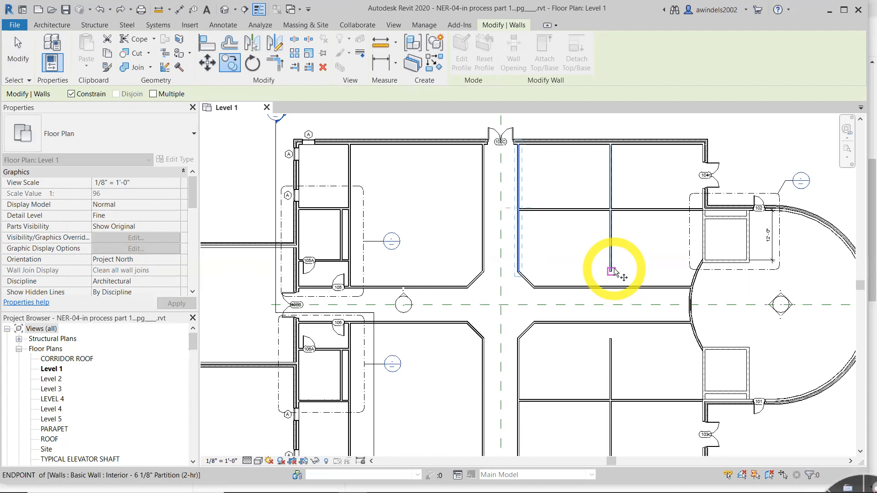
{"action": "scroll", "coordinate": [524, 209], "scroll_direction": "up", "scroll_amount": 3}
{"action": "scroll", "coordinate": [523, 209], "scroll_direction": "up", "scroll_amount": 8}
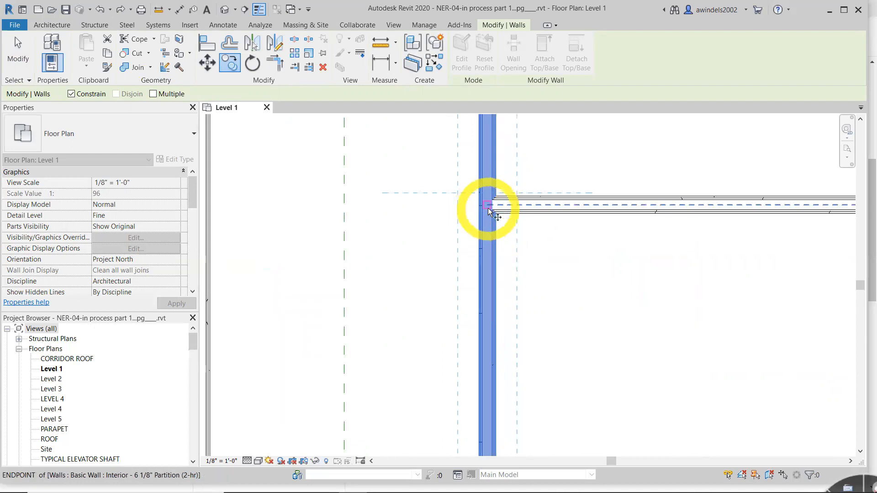
{"action": "scroll", "coordinate": [487, 208], "scroll_direction": "up", "scroll_amount": 2}
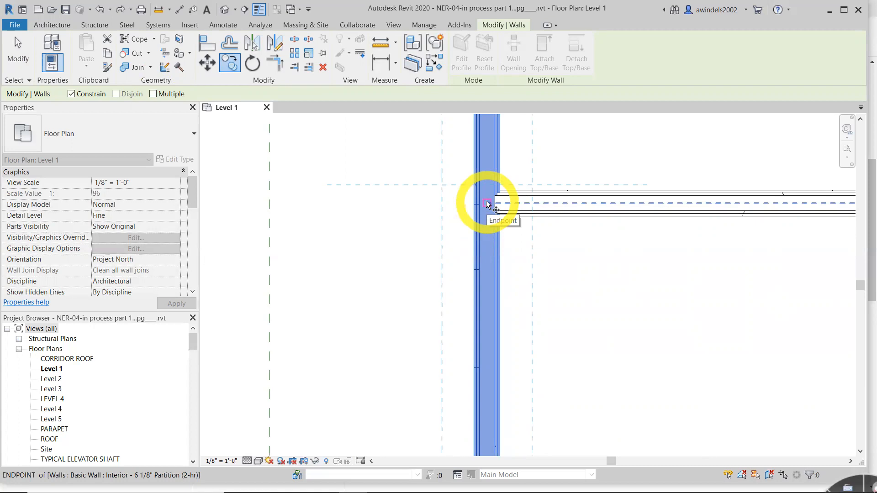
{"action": "left_click", "coordinate": [487, 202]}
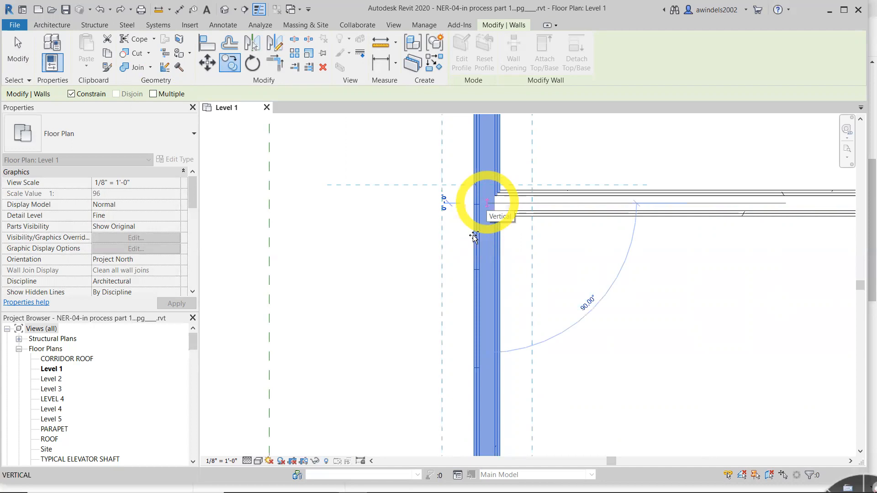
- Place the copy of the corridor wall 15' horizontally into the adjoining rooms
{"action": "key", "text": "ctrl"}
{"action": "key", "text": "ctrl"}
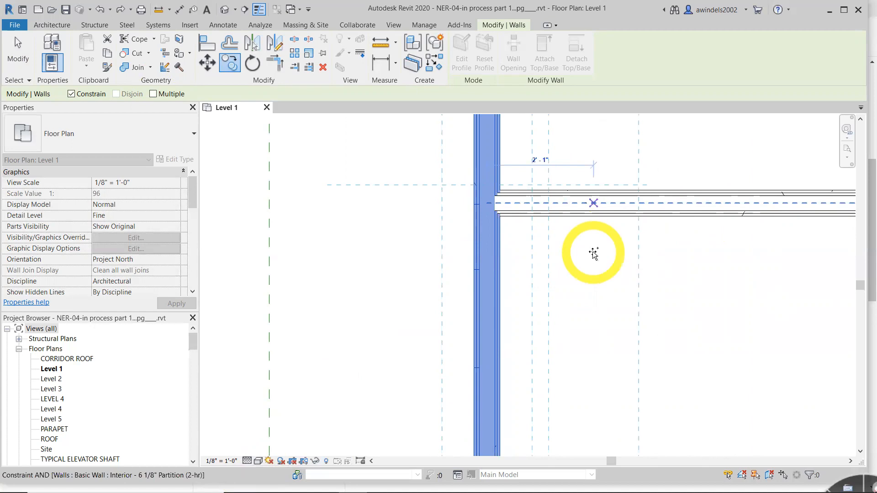
{"action": "mouse_move", "coordinate": [594, 253]}
{"action": "left_mouse_down"}
{"action": "mouse_move", "coordinate": [603, 252]}
{"action": "mouse_move", "coordinate": [595, 243]}
{"action": "mouse_move", "coordinate": [618, 239]}
{"action": "left_mouse_up"}
{"action": "scroll", "coordinate": [772, 182], "scroll_direction": "down", "scroll_amount": 3}
{"action": "middle_click_drag", "start_coordinate": [615, 315], "coordinate": [274, 338]}
{"action": "middle_click_drag", "start_coordinate": [695, 268], "coordinate": [384, 342]}
{"action": "scroll", "coordinate": [583, 215], "scroll_direction": "down", "scroll_amount": 3}
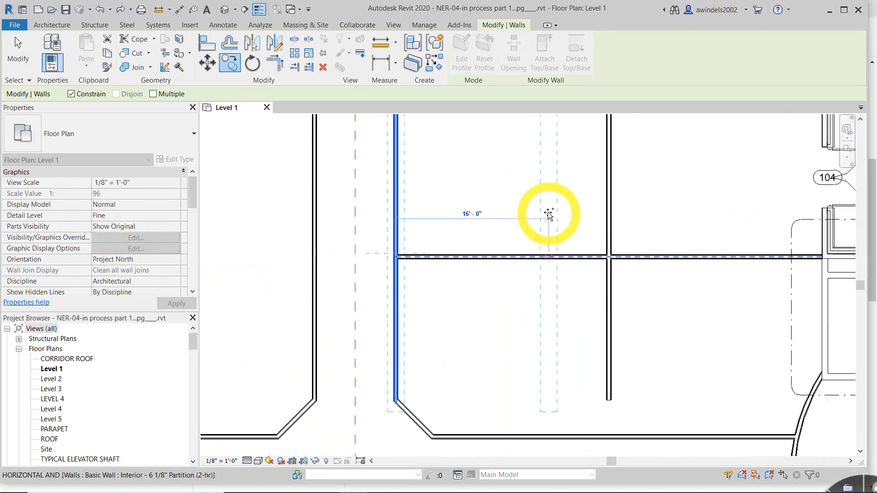
{"action": "scroll", "coordinate": [549, 217], "scroll_direction": "down", "scroll_amount": 1}
{"action": "middle_click_drag", "start_coordinate": [549, 218], "coordinate": [540, 258]}
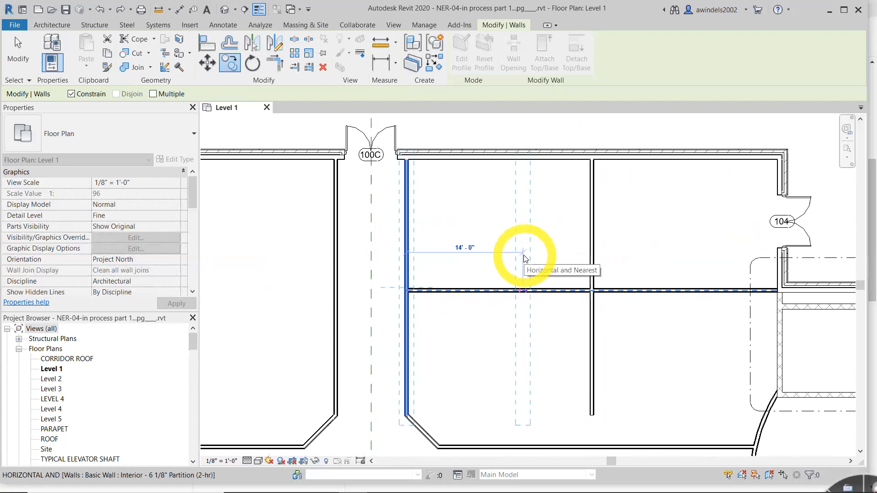
{"action": "type", "text": "15"}
{"action": "key", "text": "Return"}
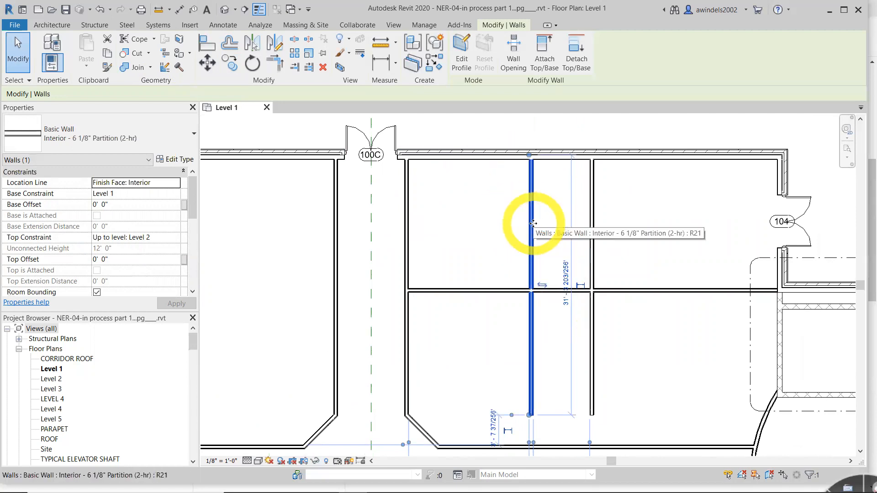
- Delete the original vertical partition standing east of the newly copied wall
{"action": "scroll", "coordinate": [597, 168], "scroll_direction": "up", "scroll_amount": 2}
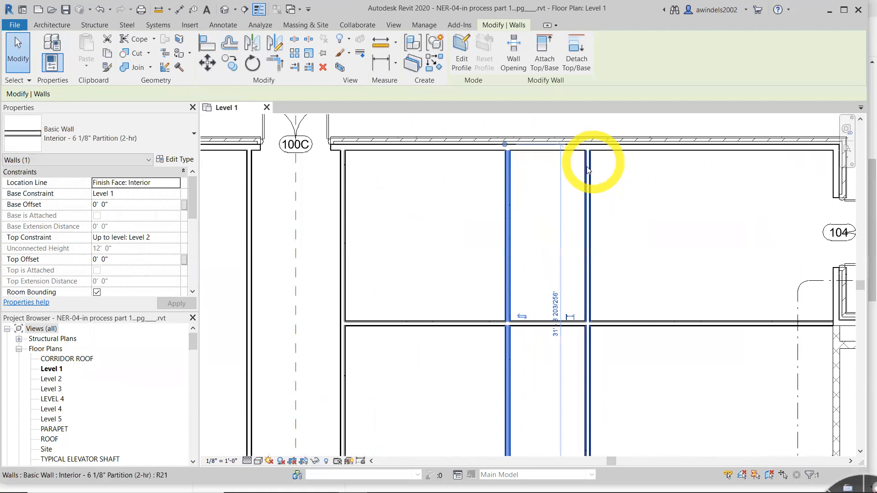
{"action": "left_click", "coordinate": [588, 170]}
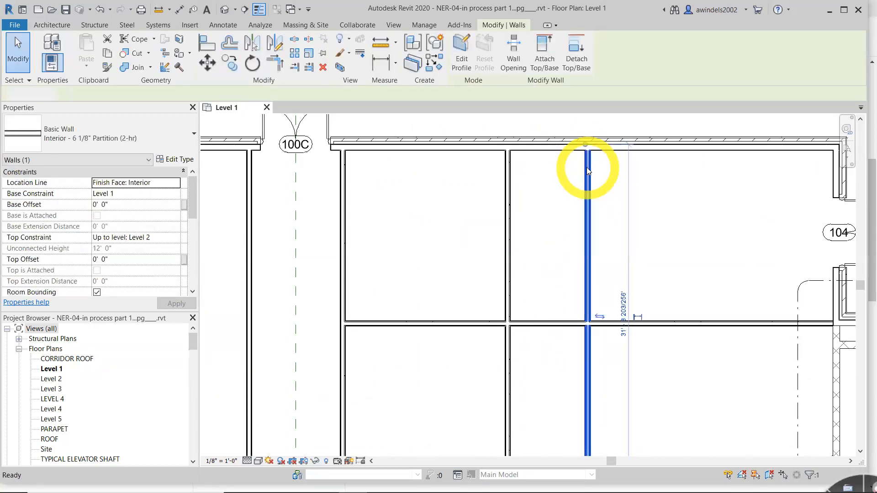
{"action": "key", "text": "Delete"}
{"action": "middle_click_drag", "start_coordinate": [616, 234], "coordinate": [612, 176]}
{"action": "left_click", "coordinate": [342, 249]}
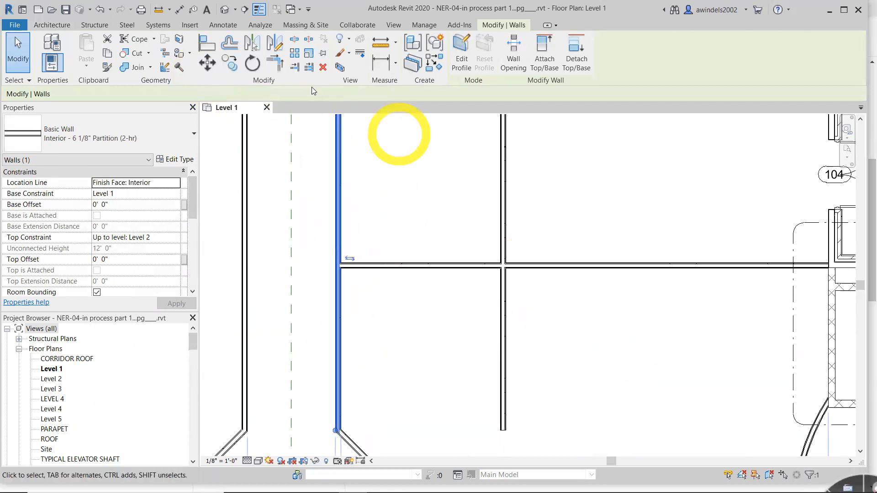
{"action": "left_click", "coordinate": [231, 63]}
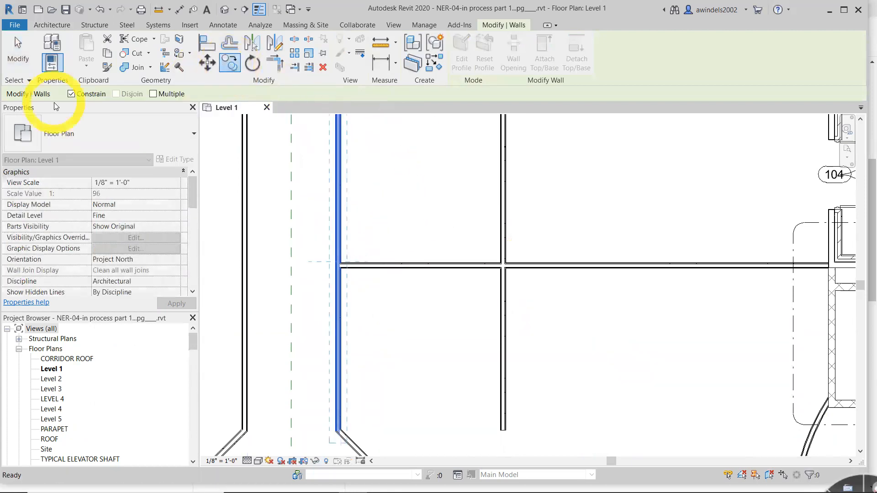
{"action": "scroll", "coordinate": [336, 264], "scroll_direction": "up", "scroll_amount": 3}
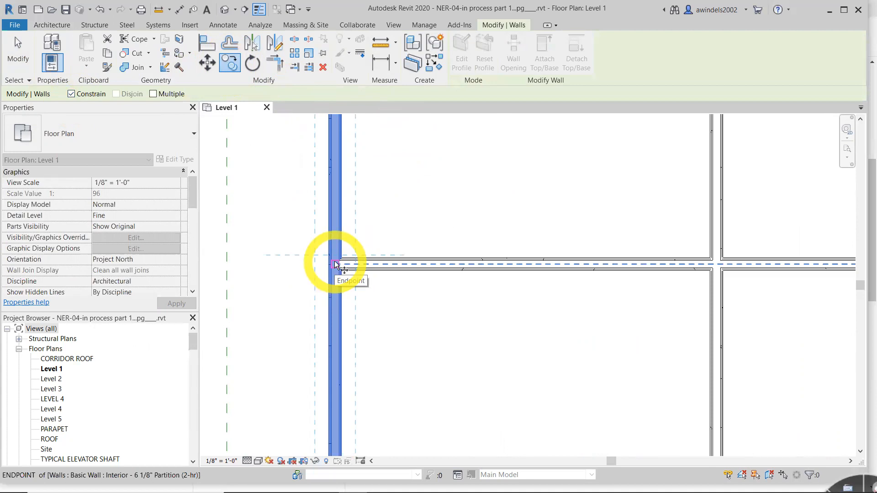
{"action": "left_click", "coordinate": [335, 265]}
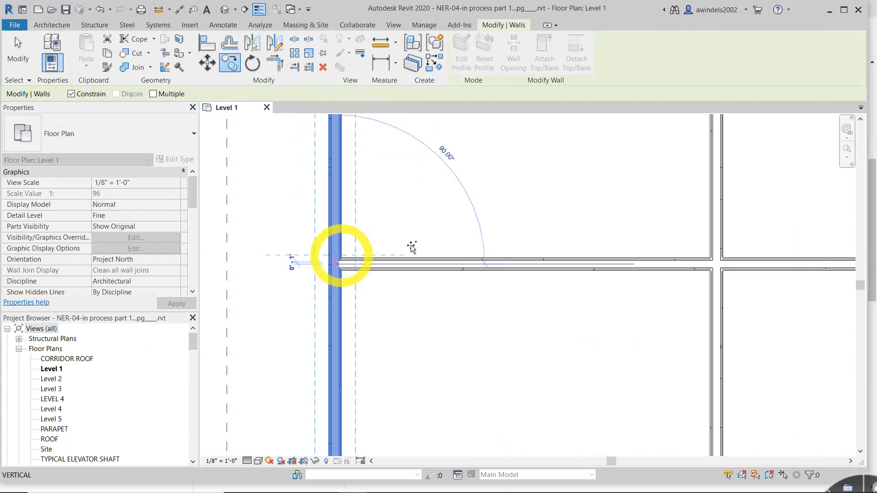
{"action": "scroll", "coordinate": [414, 247], "scroll_direction": "down", "scroll_amount": 2}
{"action": "middle_click_drag", "start_coordinate": [768, 298], "coordinate": [427, 353]}
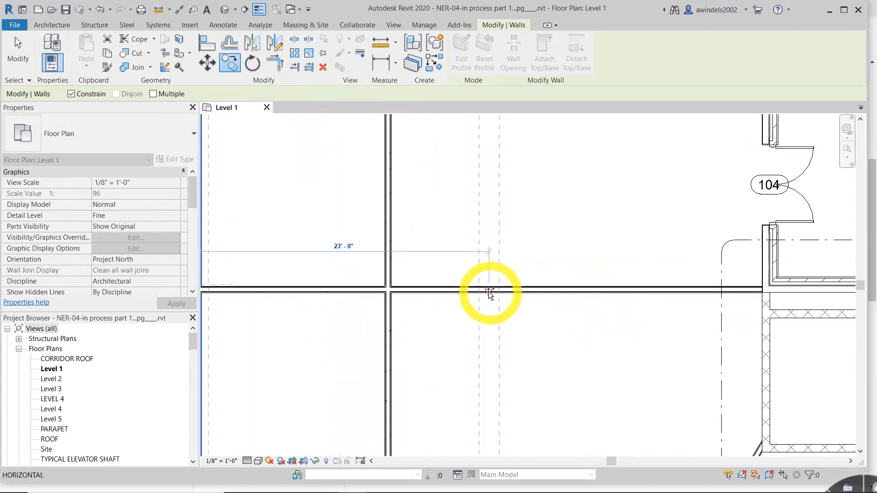
{"action": "left_click", "coordinate": [387, 270]}
{"action": "key", "text": "Escape"}
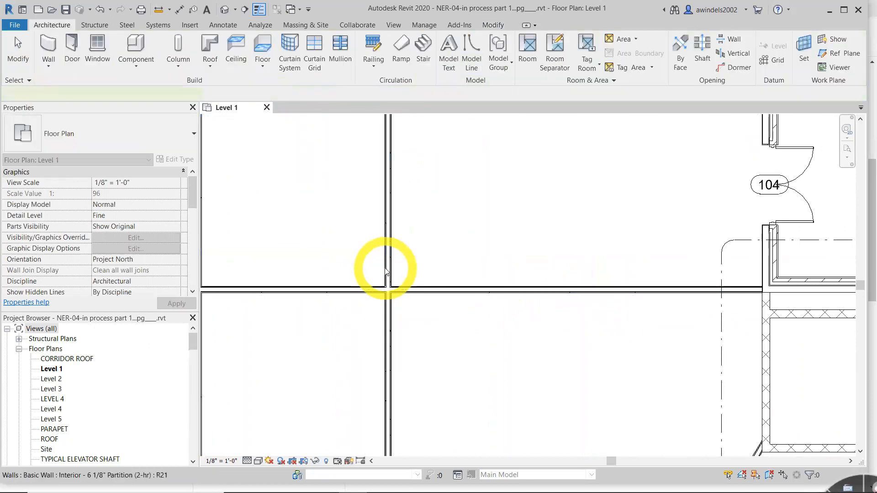
- Delete the wall that was copied 15' from the corridor wall
{"action": "left_click", "coordinate": [386, 268]}
{"action": "key", "text": "Delete"}
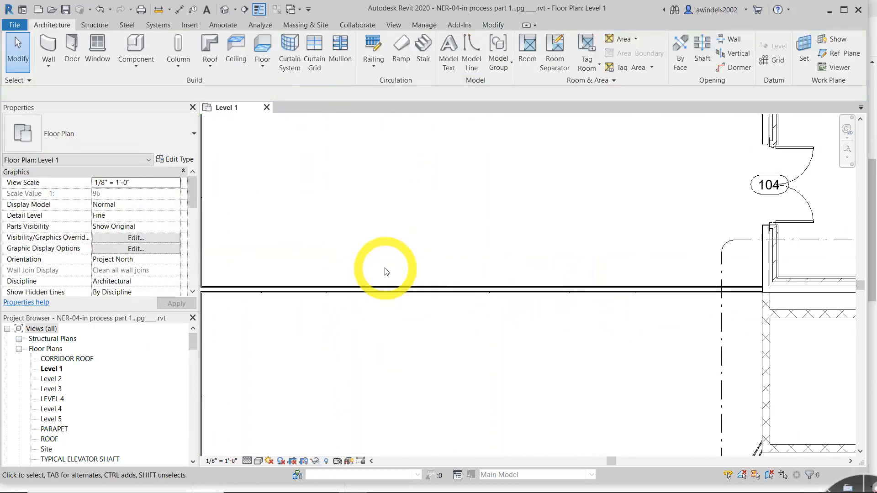
{"action": "scroll", "coordinate": [402, 275], "scroll_direction": "down", "scroll_amount": 2}
- Start a constrained copy of the corridor's east wall from its endpoint intersection with the horizontal partition
{"action": "left_click", "coordinate": [350, 280]}
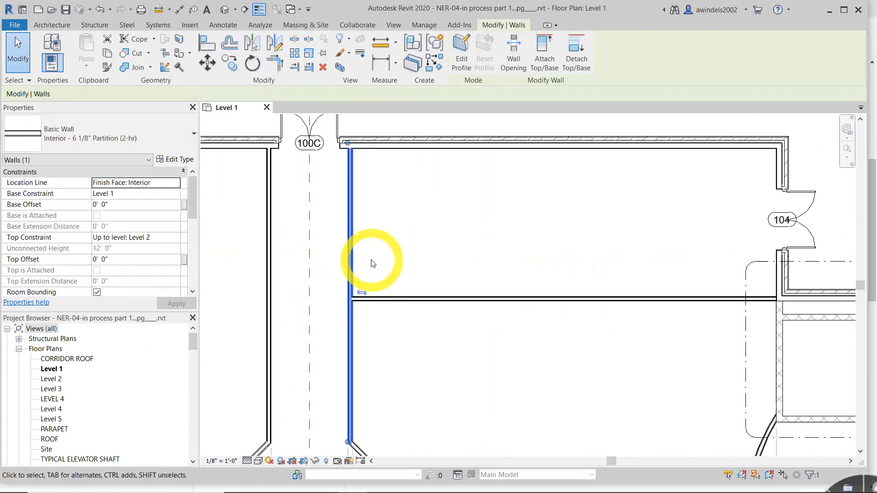
{"action": "left_click", "coordinate": [228, 62]}
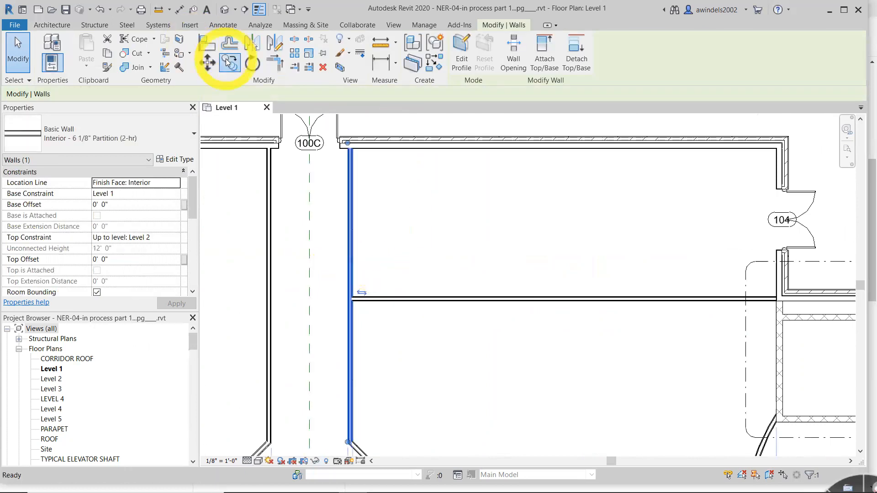
{"action": "scroll", "coordinate": [395, 322], "scroll_direction": "up", "scroll_amount": 3}
{"action": "scroll", "coordinate": [391, 324], "scroll_direction": "up", "scroll_amount": 2}
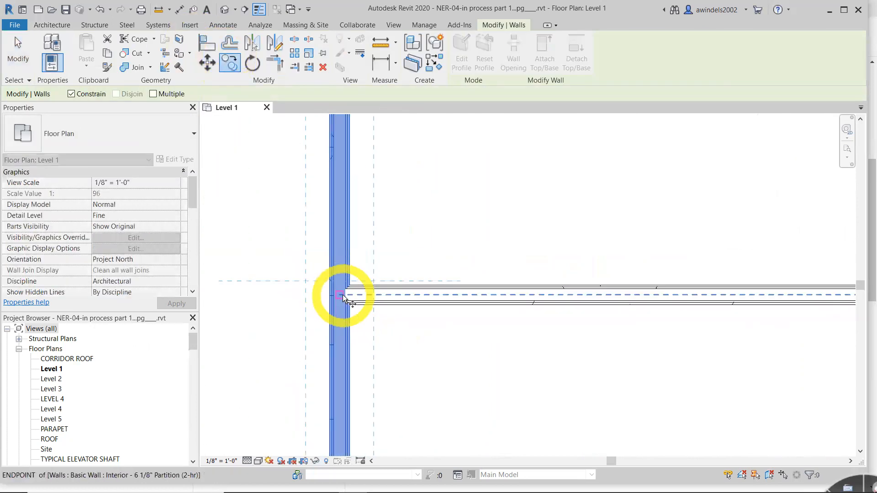
{"action": "left_click", "coordinate": [343, 296]}
- Place the copied wall at the midpoint of the horizontal partition between the corridor and the exterior wall
{"action": "scroll", "coordinate": [554, 314], "scroll_direction": "down", "scroll_amount": 2}
{"action": "middle_click_drag", "start_coordinate": [653, 321], "coordinate": [554, 313]}
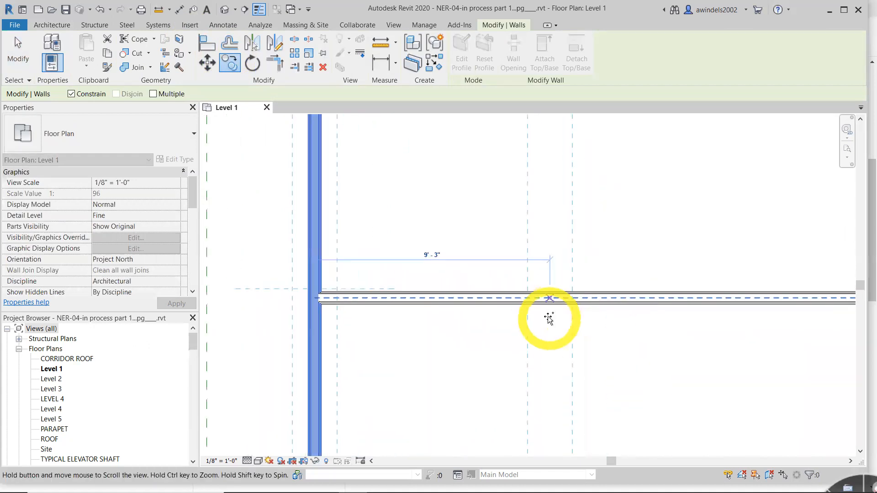
{"action": "middle_click_drag", "start_coordinate": [452, 327], "coordinate": [439, 327]}
{"action": "scroll", "coordinate": [441, 326], "scroll_direction": "down", "scroll_amount": 1}
{"action": "scroll", "coordinate": [525, 319], "scroll_direction": "down", "scroll_amount": 1}
{"action": "scroll", "coordinate": [607, 320], "scroll_direction": "down", "scroll_amount": 1}
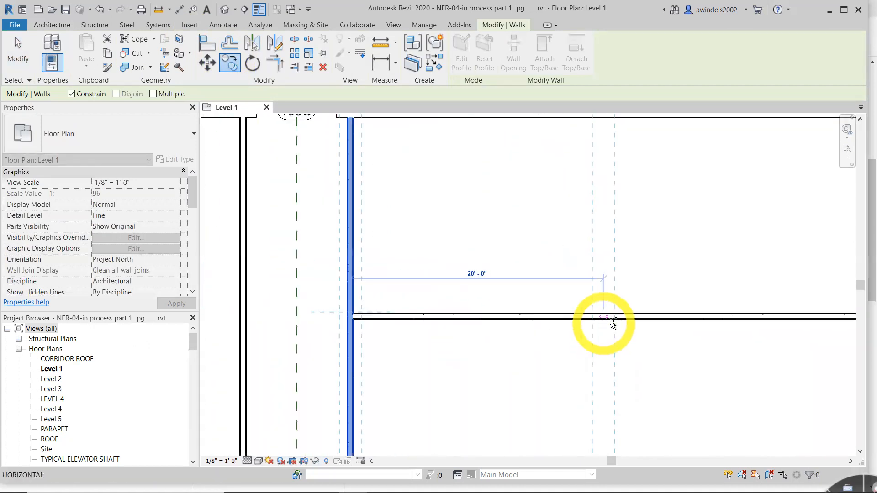
{"action": "scroll", "coordinate": [638, 322], "scroll_direction": "down", "scroll_amount": 1}
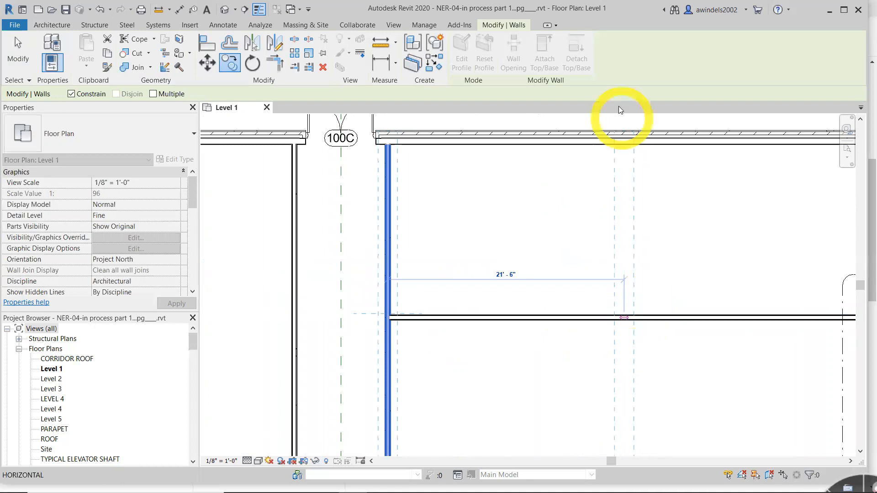
{"action": "scroll", "coordinate": [645, 137], "scroll_direction": "down", "scroll_amount": 2}
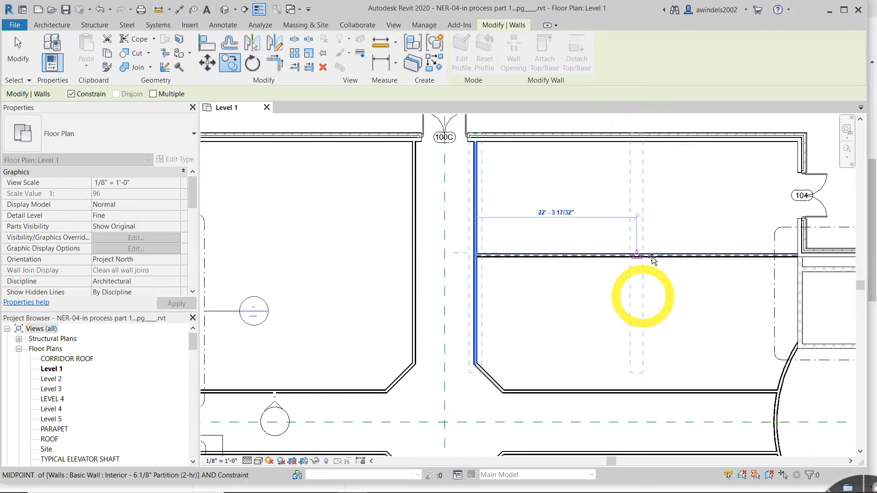
{"action": "scroll", "coordinate": [644, 256], "scroll_direction": "up", "scroll_amount": 2}
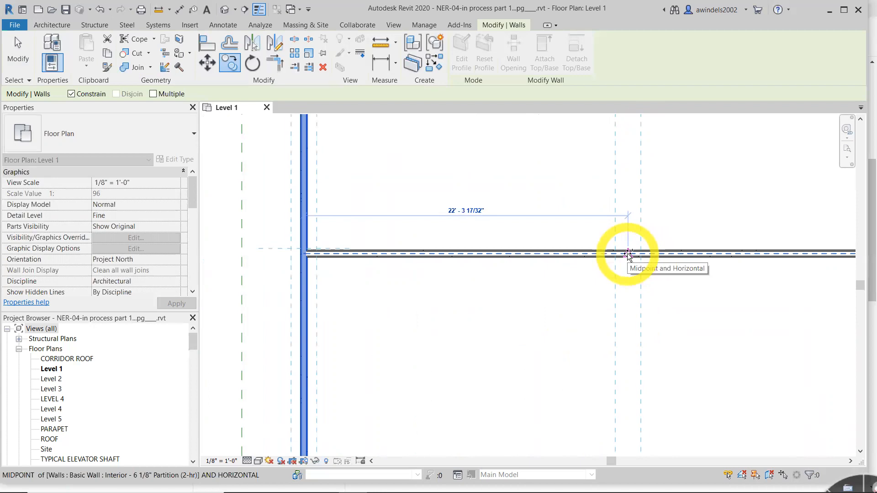
{"action": "middle_click_drag", "start_coordinate": [631, 258], "coordinate": [495, 293]}
{"action": "scroll", "coordinate": [493, 294], "scroll_direction": "up", "scroll_amount": 1}
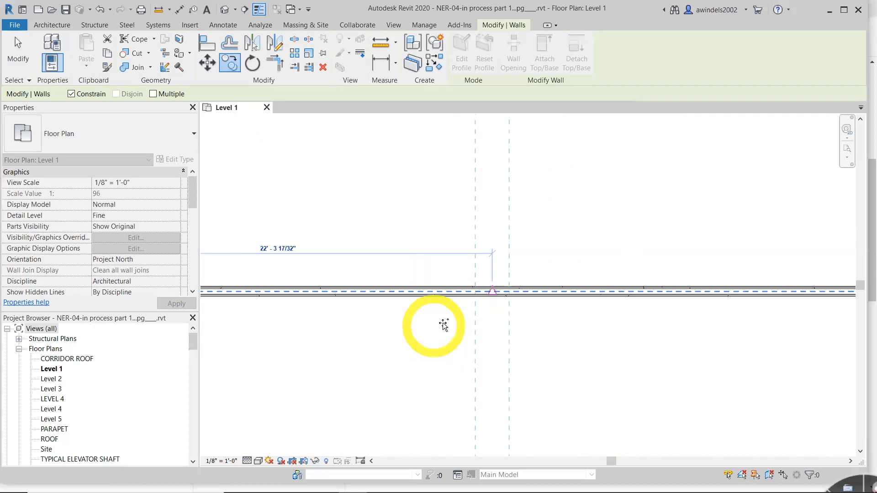
{"action": "left_click", "coordinate": [490, 292]}
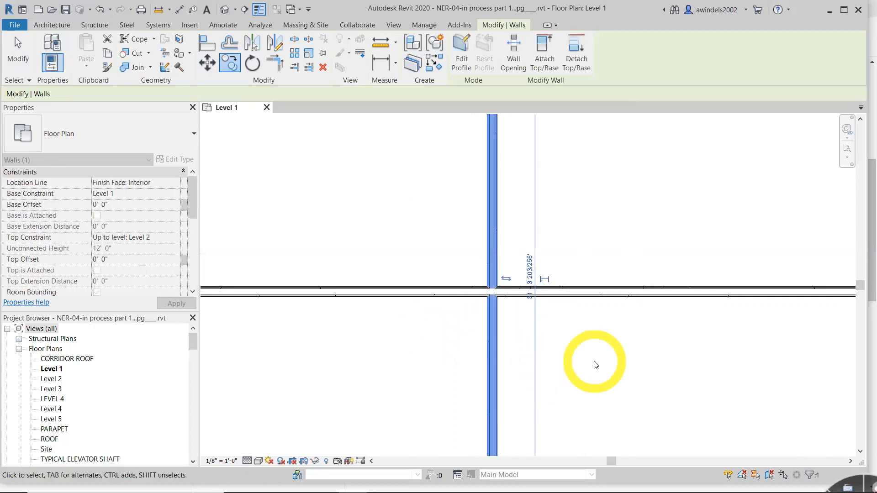
- Clear the wall selection, switch to File Explorer and open NER-04.rvt from the Chapter-4 folder
{"action": "scroll", "coordinate": [595, 364], "scroll_direction": "down", "scroll_amount": 3}
{"action": "middle_click_drag", "start_coordinate": [594, 365], "coordinate": [457, 219]}
{"action": "middle_click_drag", "start_coordinate": [515, 272], "coordinate": [543, 286]}
{"action": "left_click", "coordinate": [543, 286]}
{"action": "mouse_move", "coordinate": [401, 492]}
{"action": "left_click", "coordinate": [245, 484]}
{"action": "key", "text": "Escape"}
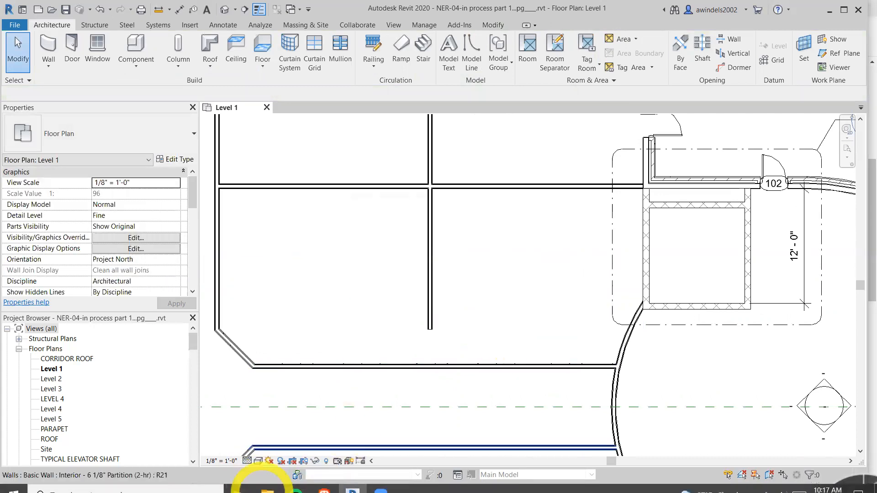
{"action": "left_click", "coordinate": [268, 488]}
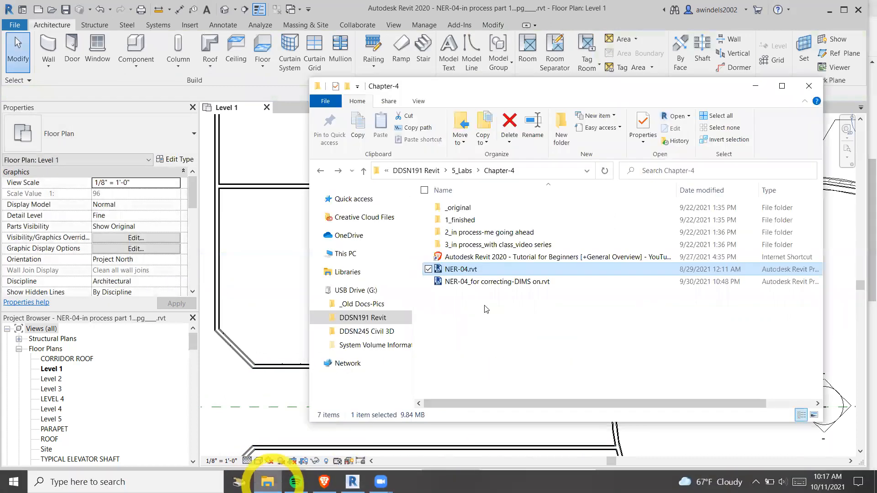
{"action": "double_click", "coordinate": [510, 271]}
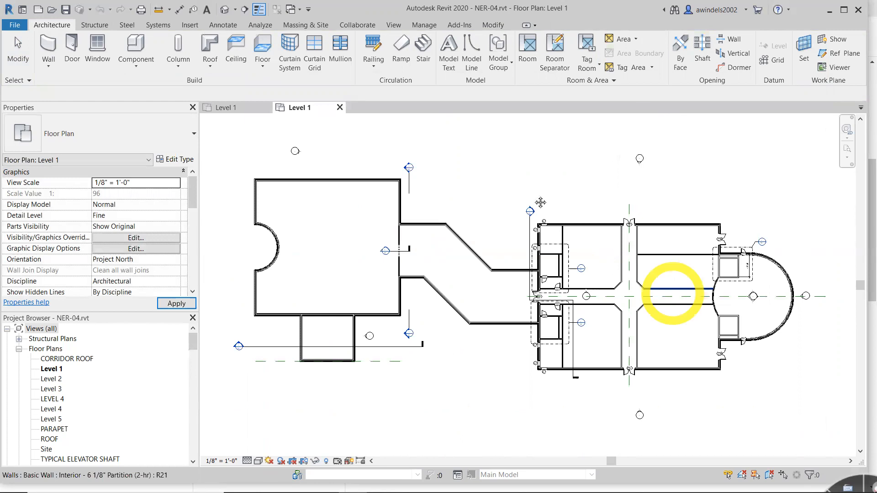
- Examine the corridor's east wall in NER-04.rvt and switch back to the Level 1 plan of the in-process model
{"action": "scroll", "coordinate": [541, 202], "scroll_direction": "up", "scroll_amount": 4}
{"action": "middle_click_drag", "start_coordinate": [692, 291], "coordinate": [514, 223]}
{"action": "scroll", "coordinate": [514, 224], "scroll_direction": "up", "scroll_amount": 1}
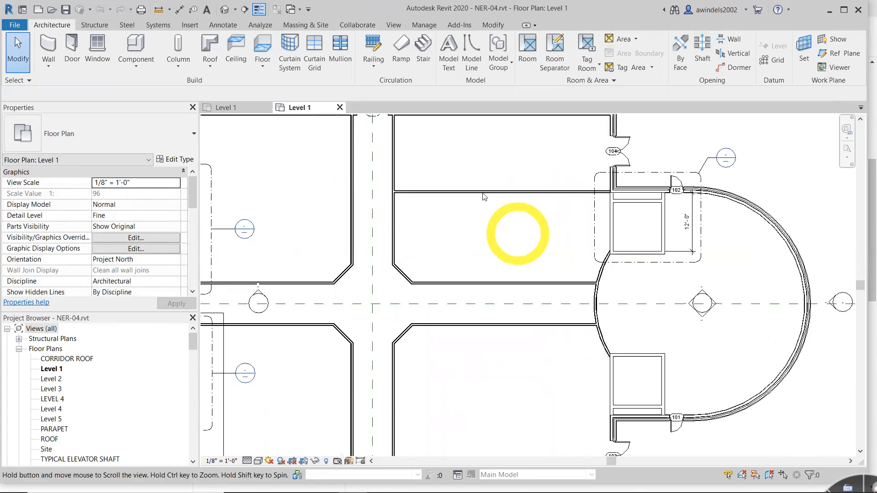
{"action": "scroll", "coordinate": [484, 197], "scroll_direction": "up", "scroll_amount": 1}
{"action": "middle_click_drag", "start_coordinate": [484, 194], "coordinate": [460, 230]}
{"action": "scroll", "coordinate": [460, 229], "scroll_direction": "up", "scroll_amount": 1}
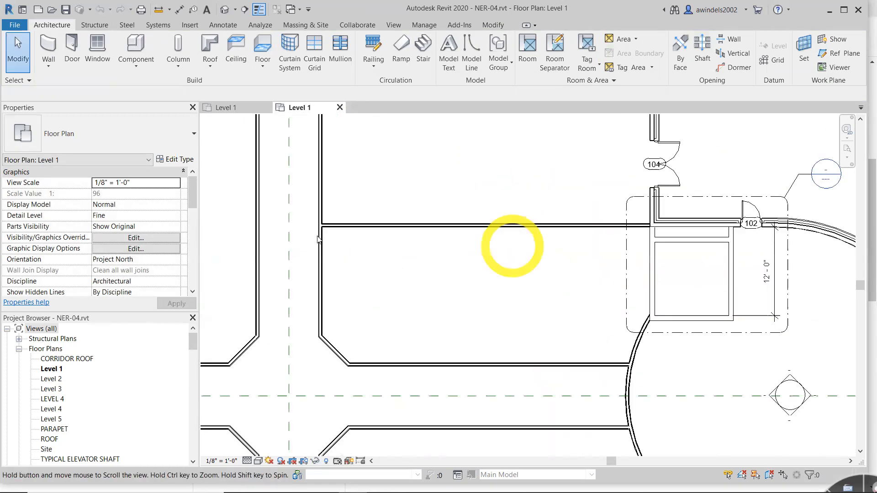
{"action": "left_click", "coordinate": [320, 233]}
{"action": "left_click", "coordinate": [427, 289]}
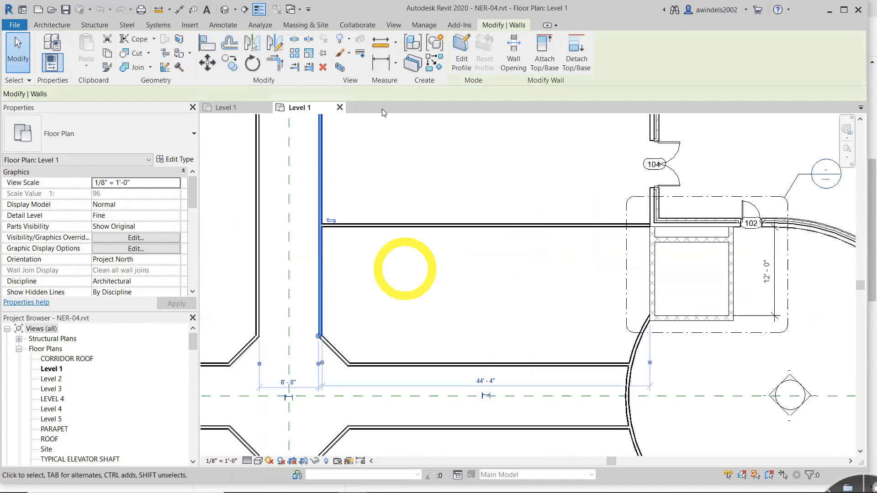
{"action": "left_click", "coordinate": [241, 107]}
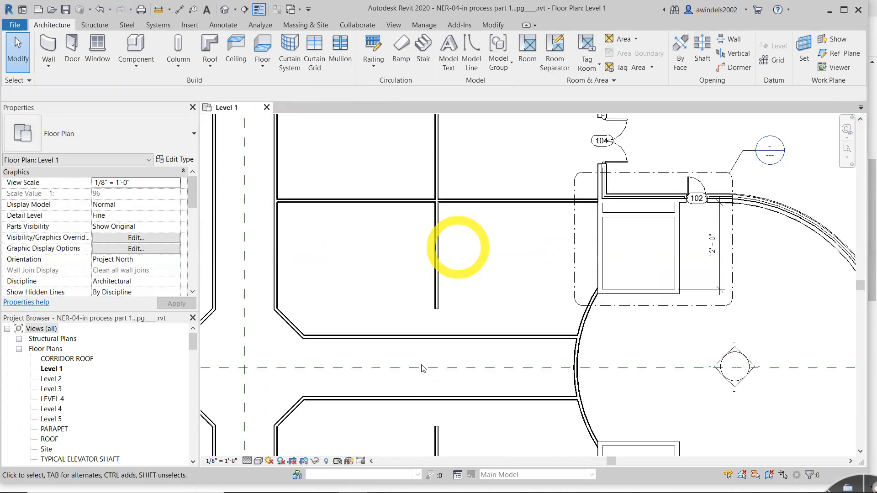
- Delete the crossing partition walls in the room area southeast of the corridor intersection
{"action": "middle_click_drag", "start_coordinate": [423, 369], "coordinate": [375, 165]}
{"action": "left_click_drag", "start_coordinate": [428, 365], "coordinate": [375, 313]}
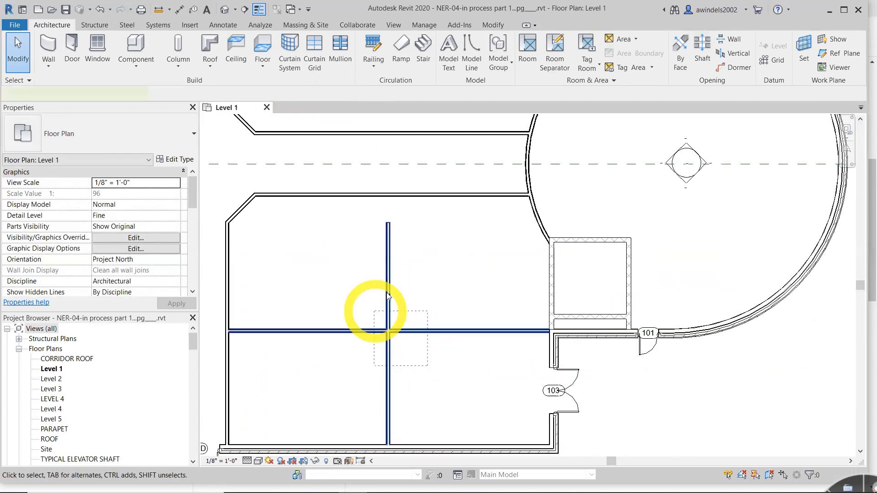
{"action": "key", "text": "Delete"}
- Mirror a copy of the two crossing partition walls north of the east corridor about its horizontal reference plane, using Mirror - Pick Axis
{"action": "middle_click_drag", "start_coordinate": [389, 296], "coordinate": [439, 374]}
{"action": "middle_click_drag", "start_coordinate": [431, 176], "coordinate": [456, 293]}
{"action": "scroll", "coordinate": [449, 287], "scroll_direction": "down", "scroll_amount": 1}
{"action": "middle_click_drag", "start_coordinate": [461, 262], "coordinate": [496, 317]}
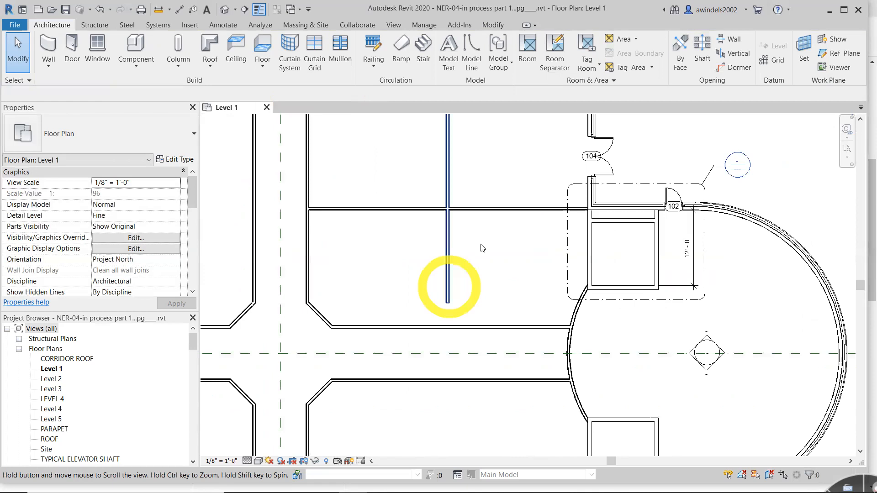
{"action": "middle_click_drag", "start_coordinate": [453, 183], "coordinate": [460, 236]}
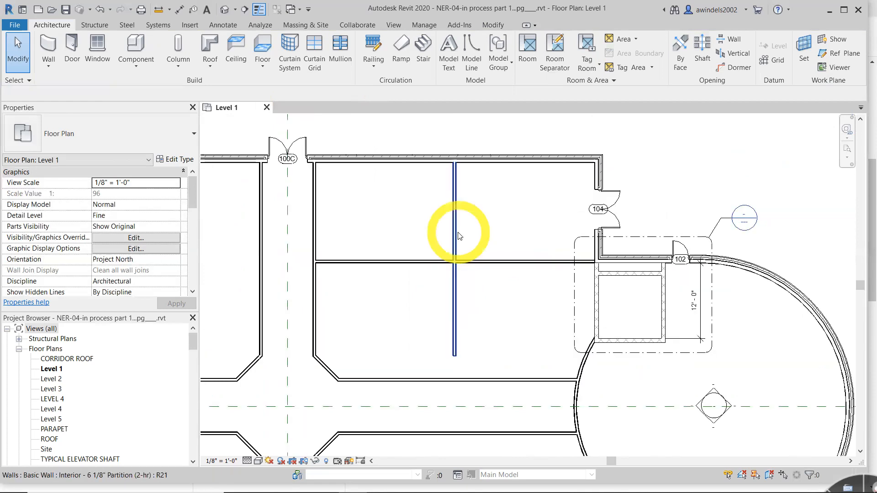
{"action": "left_click", "coordinate": [470, 259]}
{"action": "left_click_drag", "start_coordinate": [486, 286], "coordinate": [390, 236]}
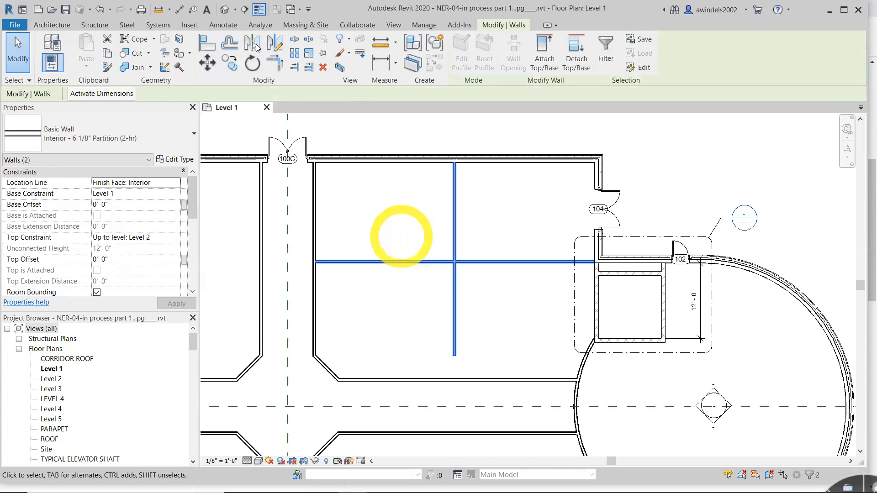
{"action": "left_click", "coordinate": [256, 45]}
{"action": "middle_click_drag", "start_coordinate": [467, 409], "coordinate": [457, 218]}
{"action": "scroll", "coordinate": [457, 218], "scroll_direction": "down", "scroll_amount": 1}
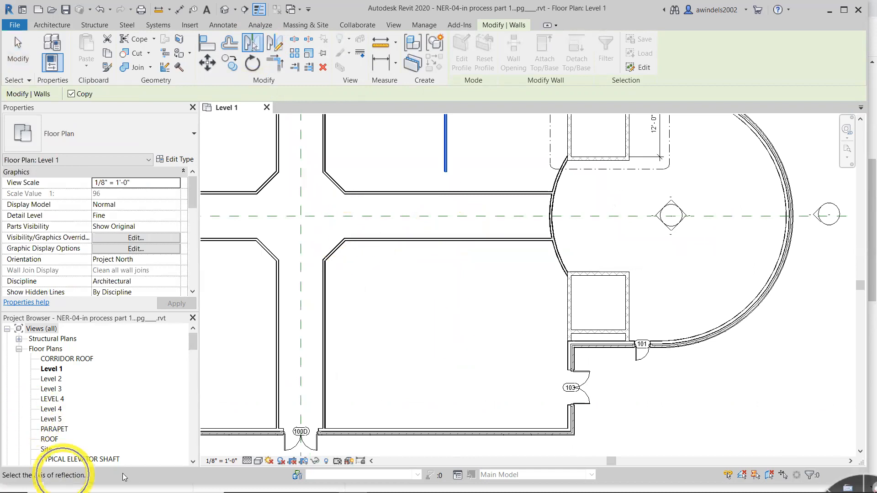
{"action": "left_click", "coordinate": [432, 217]}
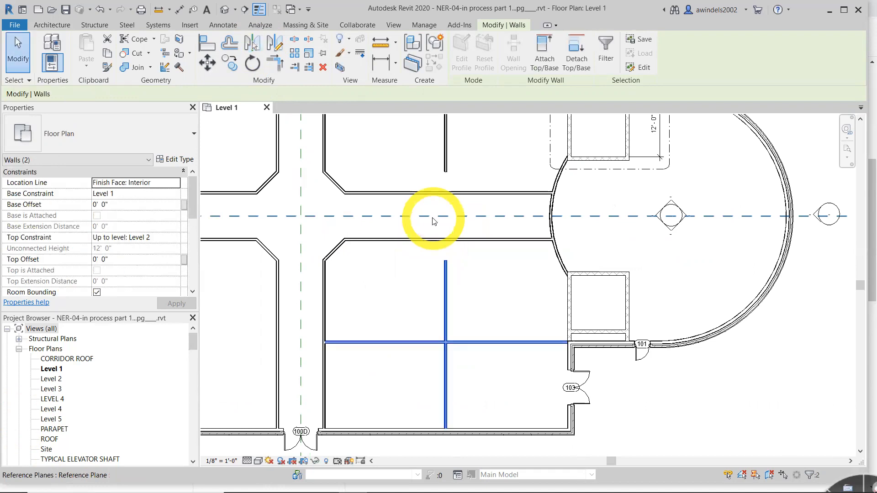
{"action": "left_click", "coordinate": [537, 324]}
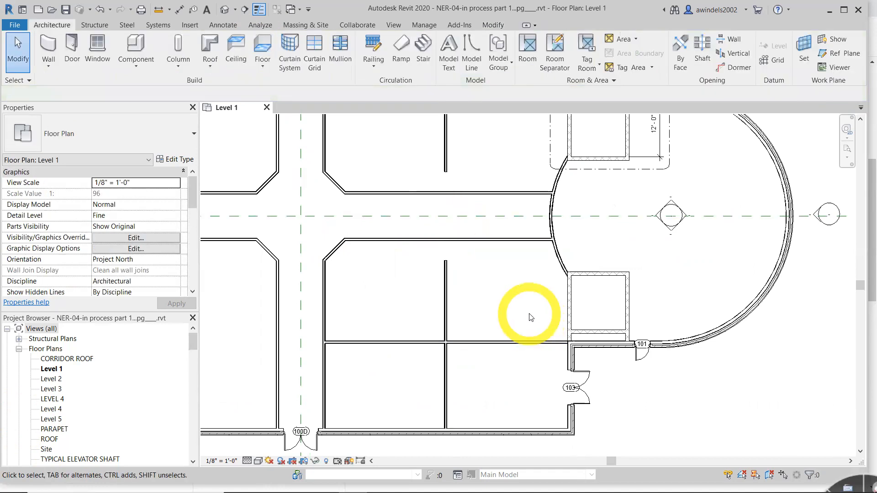
- Review the mirrored partitions in the east wing and the radial reference planes at the west wing's curved wall
{"action": "scroll", "coordinate": [531, 317], "scroll_direction": "down", "scroll_amount": 5}
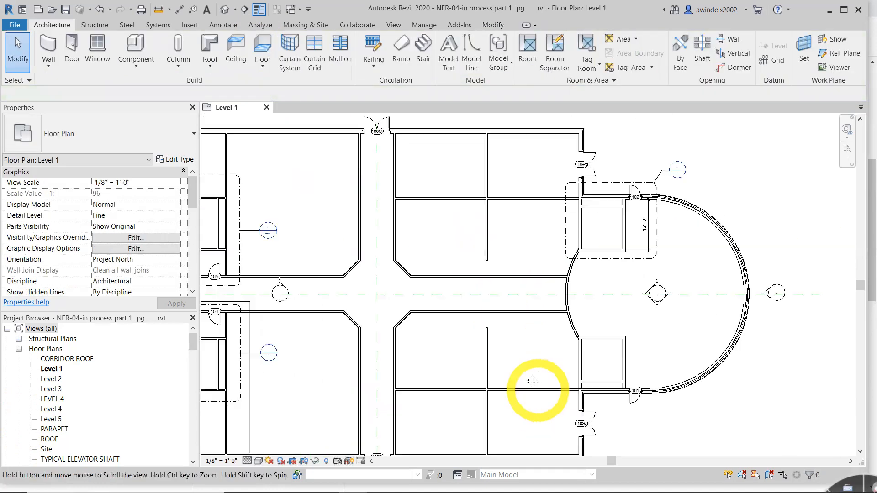
{"action": "middle_click_drag", "start_coordinate": [530, 382], "coordinate": [632, 398]}
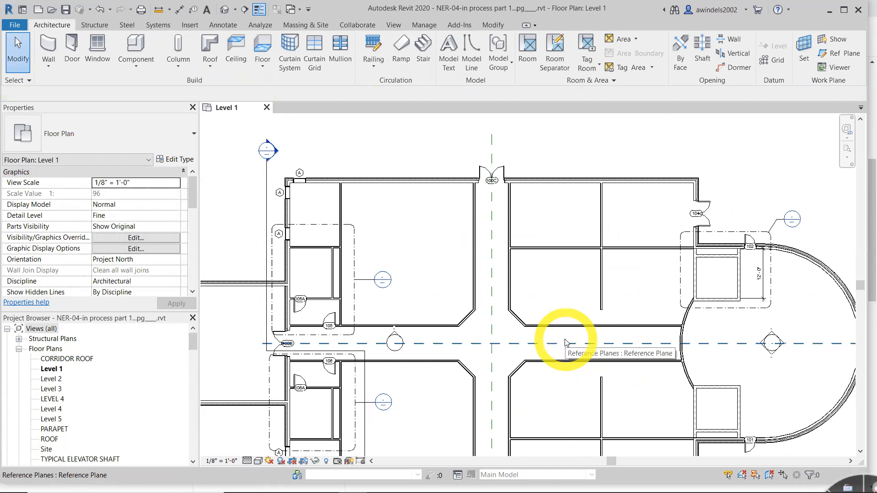
{"action": "mouse_move", "coordinate": [507, 332]}
{"action": "middle_mouse_down"}
{"action": "mouse_move", "coordinate": [832, 307]}
{"action": "mouse_move", "coordinate": [699, 342]}
{"action": "mouse_move", "coordinate": [362, 254]}
{"action": "middle_mouse_up"}
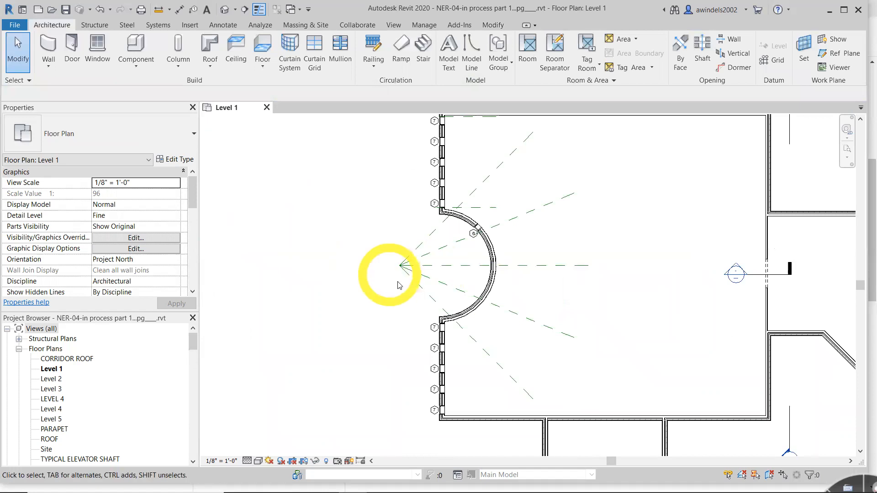
{"action": "middle_click_drag", "start_coordinate": [447, 307], "coordinate": [357, 308]}
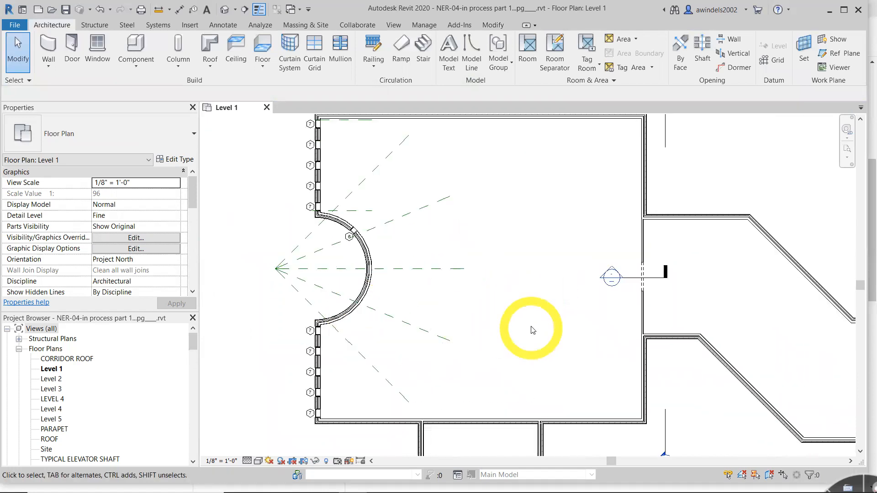
- Switch to File Explorer, paste NER-04.rvt into the 3_in process_with class_video series folder, and open NER-04.rvt in Revit
{"action": "left_click", "coordinate": [52, 10]}
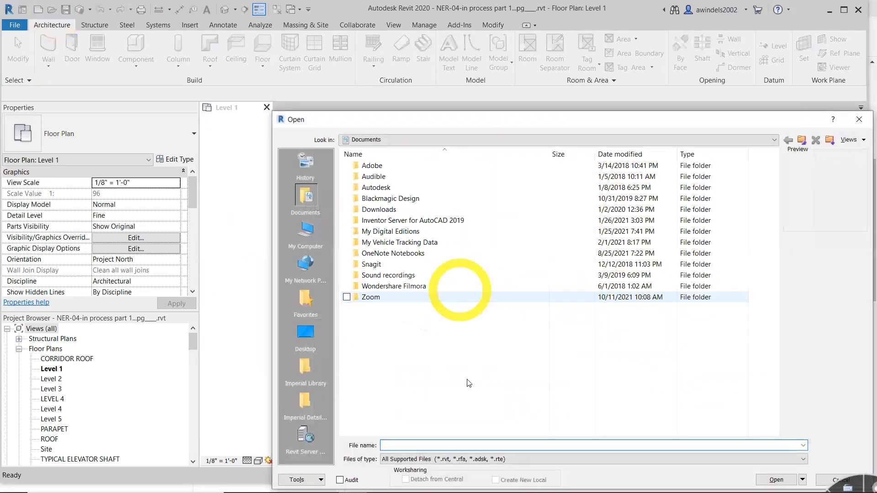
{"action": "key", "text": "Escape"}
{"action": "left_click", "coordinate": [267, 482]}
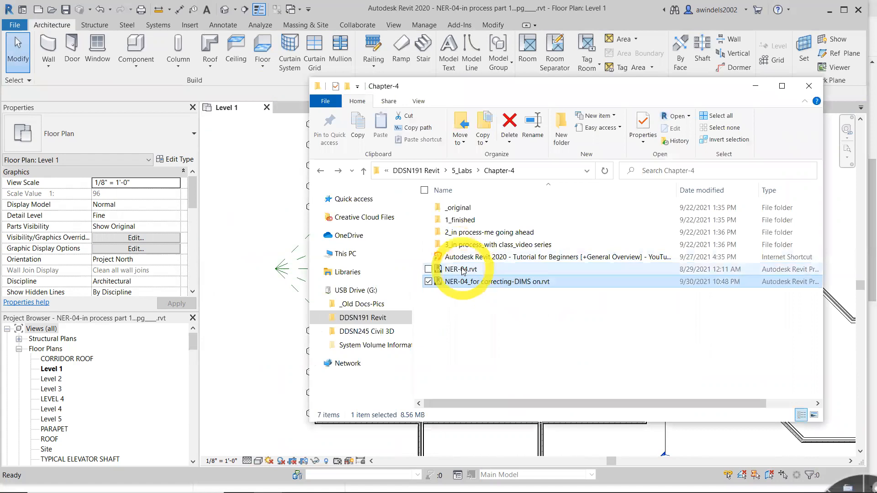
{"action": "double_click", "coordinate": [482, 233]}
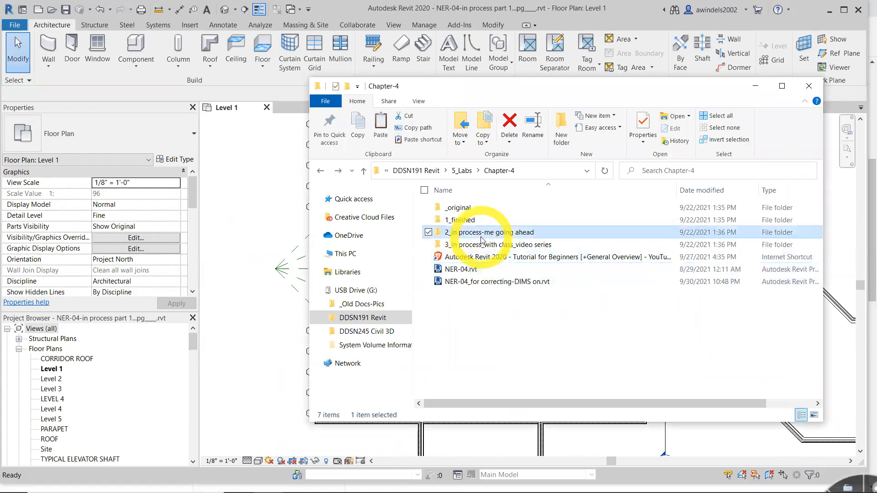
{"action": "key", "text": "alt+Left"}
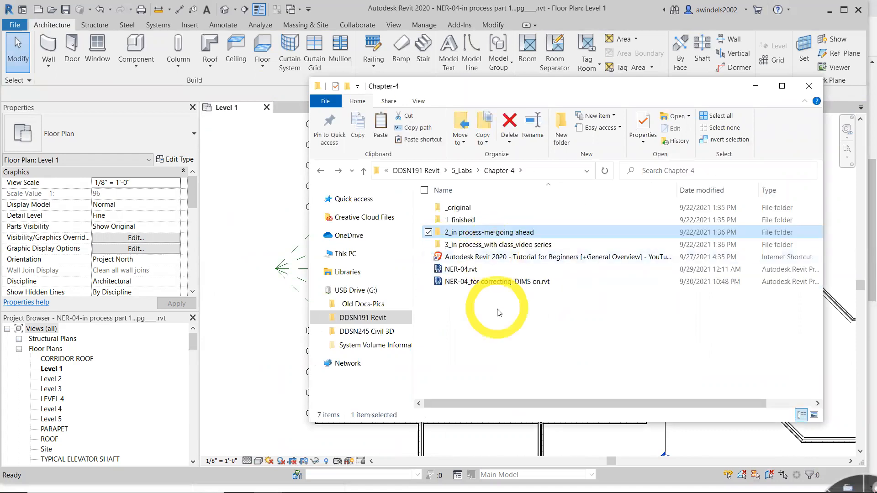
{"action": "double_click", "coordinate": [495, 245]}
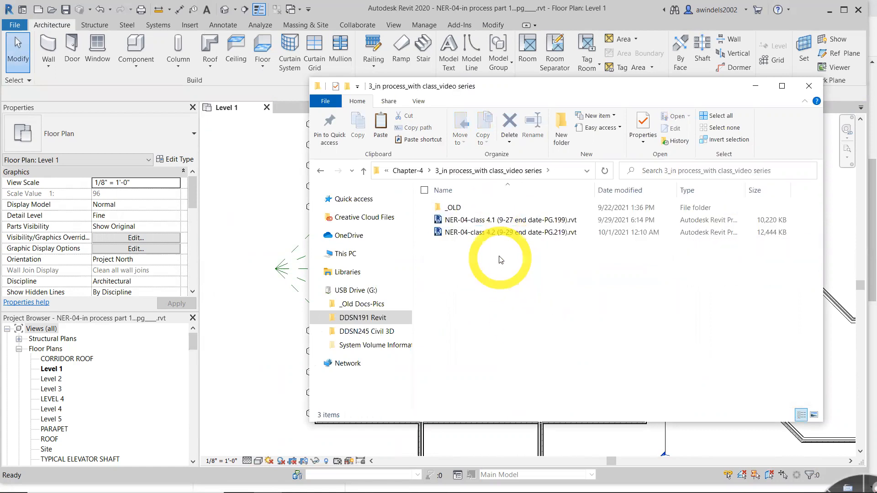
{"action": "key", "text": "ctrl+v"}
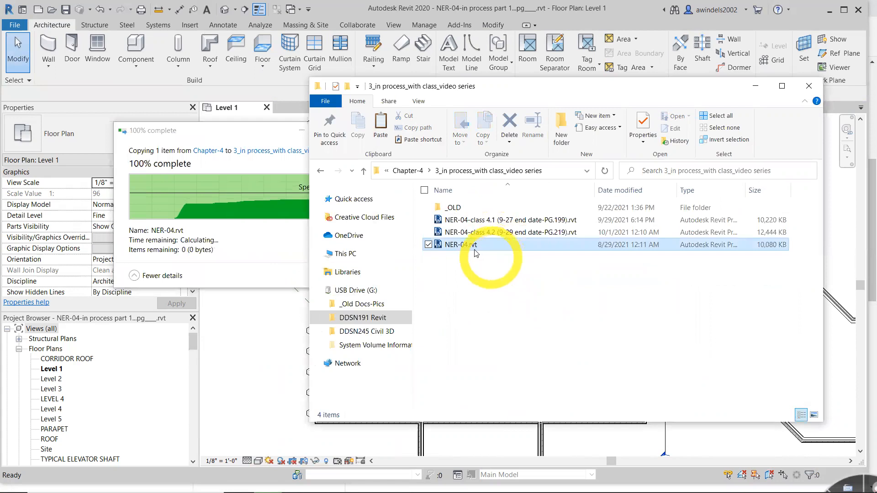
{"action": "left_click", "coordinate": [308, 171]}
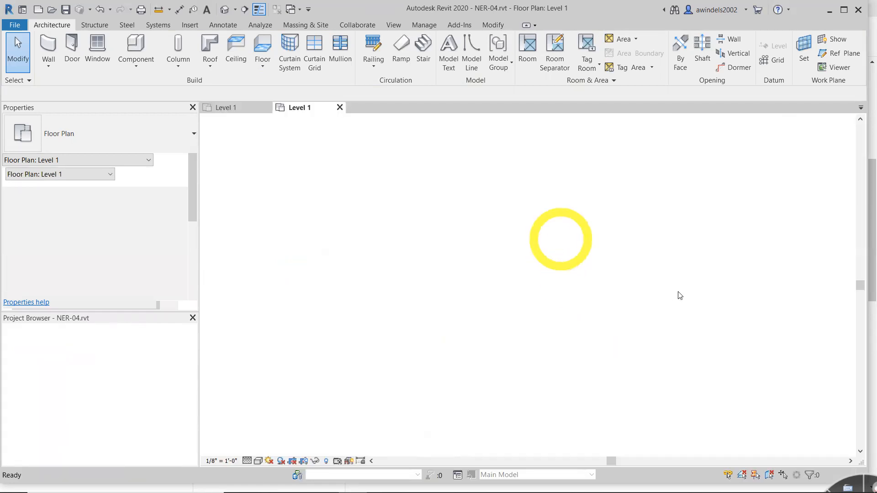
{"action": "scroll", "coordinate": [681, 268], "scroll_direction": "up", "scroll_amount": 2}
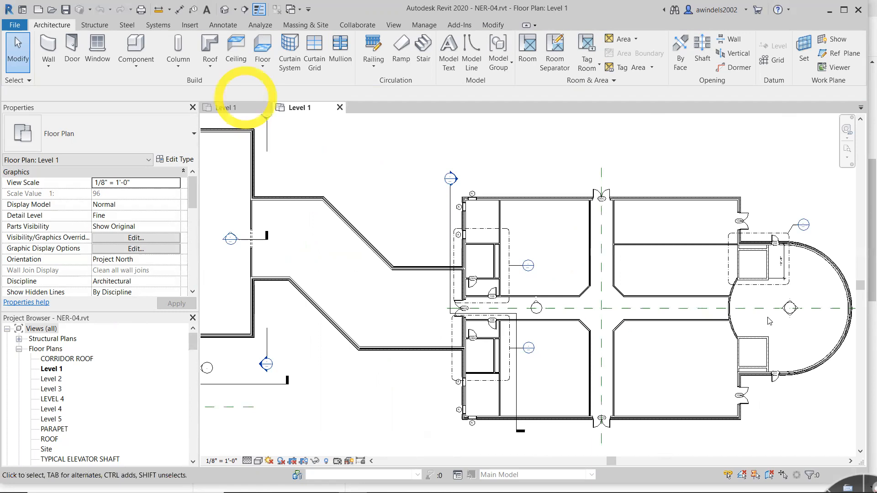
- In the in-process model, copy the four 6 1/8" partition walls north and south of the east corridor to the clipboard
{"action": "left_click", "coordinate": [253, 108]}
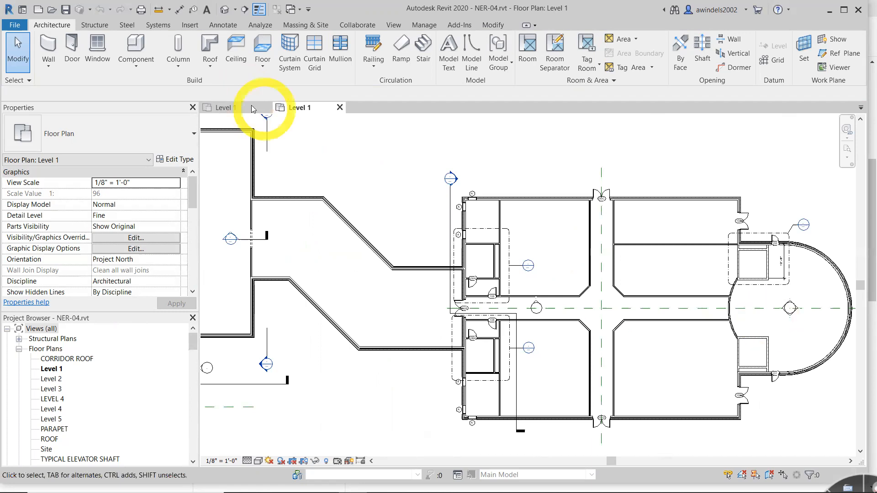
{"action": "left_click", "coordinate": [733, 316]}
{"action": "scroll", "coordinate": [733, 316], "scroll_direction": "down", "scroll_amount": 2}
{"action": "middle_click_drag", "start_coordinate": [668, 316], "coordinate": [648, 306]}
{"action": "middle_click_drag", "start_coordinate": [768, 338], "coordinate": [280, 173]}
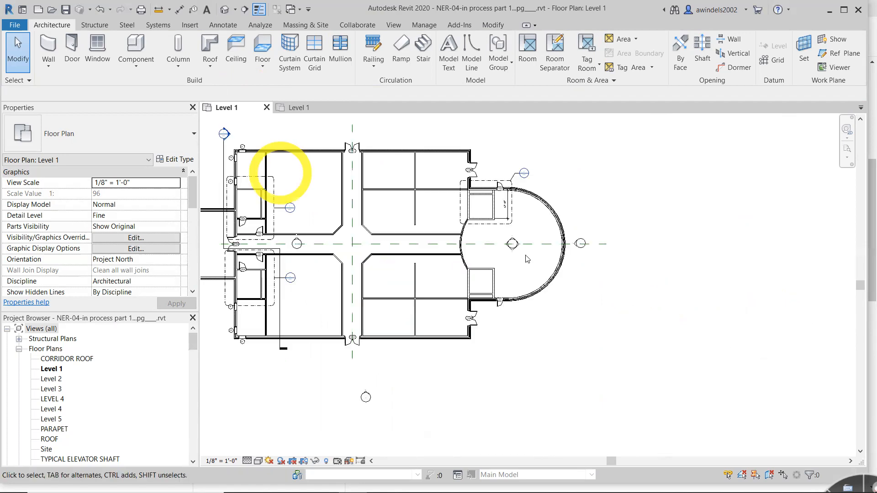
{"action": "scroll", "coordinate": [363, 174], "scroll_direction": "up", "scroll_amount": 2}
{"action": "left_click_drag", "start_coordinate": [539, 265], "coordinate": [450, 190]}
{"action": "left_click_drag", "start_coordinate": [516, 439], "coordinate": [432, 403], "text": "ctrl"}
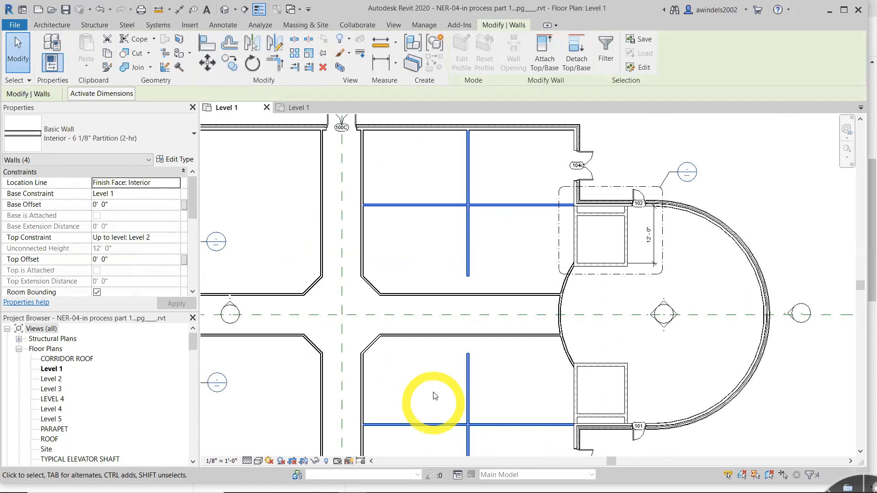
{"action": "left_click", "coordinate": [109, 54]}
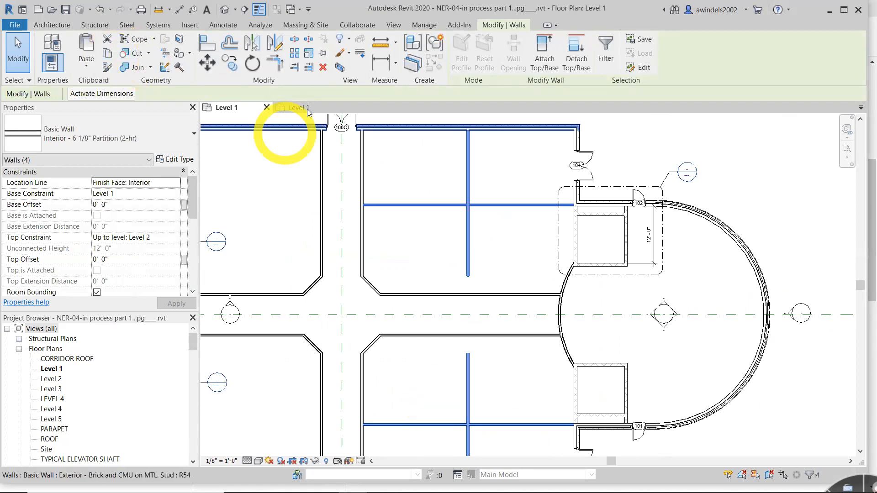
- Switch to the Level 1 plan of NER-04.rvt and delete the existing horizontal partition north of the east corridor
{"action": "left_click", "coordinate": [307, 109]}
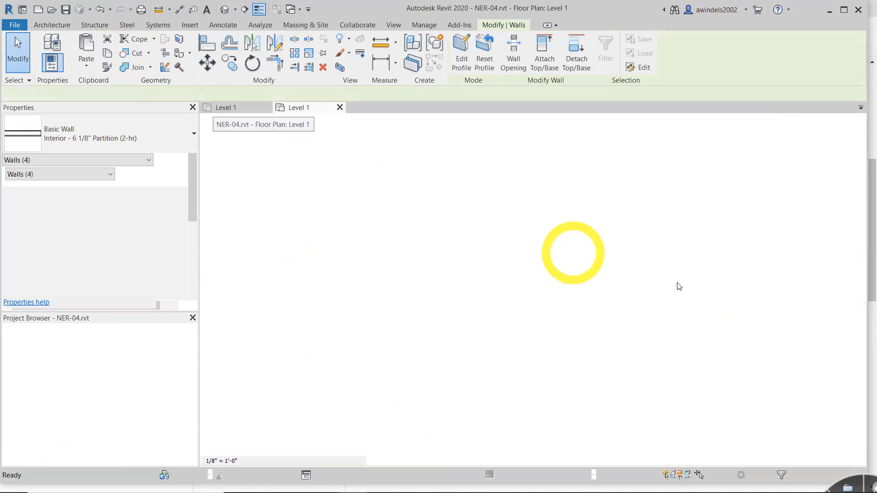
{"action": "left_click_drag", "start_coordinate": [667, 236], "coordinate": [653, 257]}
{"action": "key", "text": "Delete"}
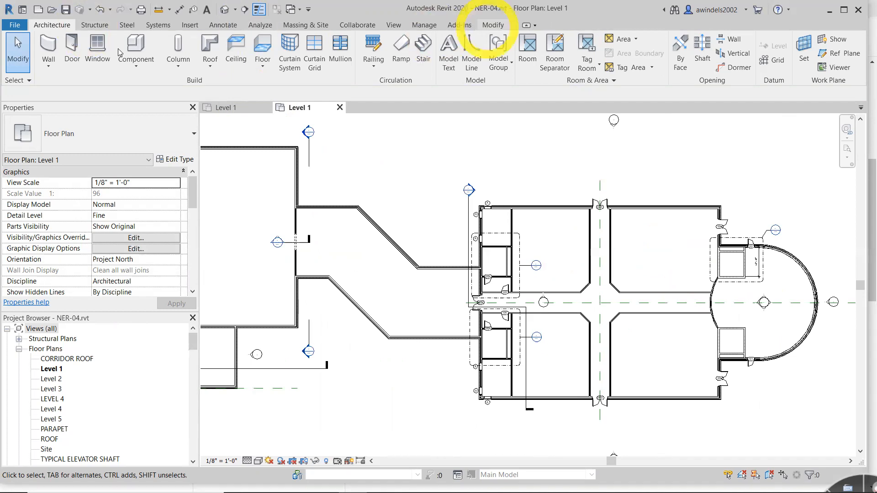
- Paste the copied walls into NER-04.rvt aligned to selected level Level 1 and clear the selection
{"action": "left_click", "coordinate": [491, 25]}
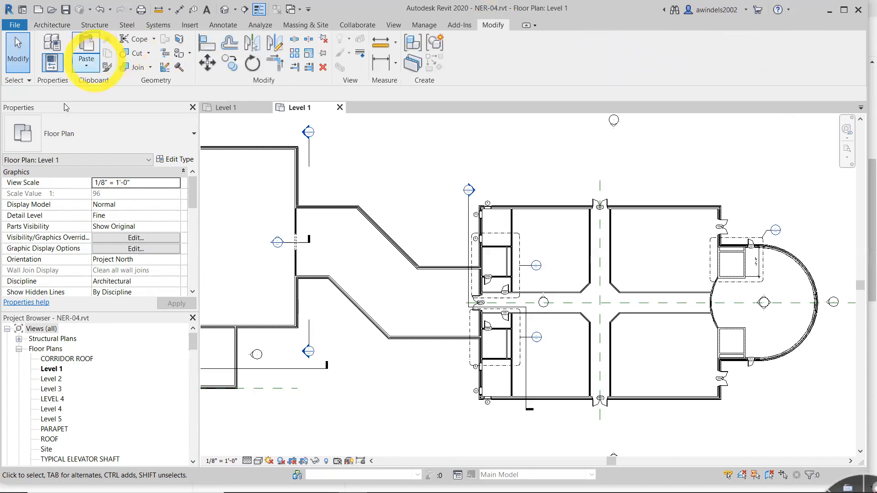
{"action": "left_click", "coordinate": [87, 65]}
{"action": "left_click", "coordinate": [63, 108]}
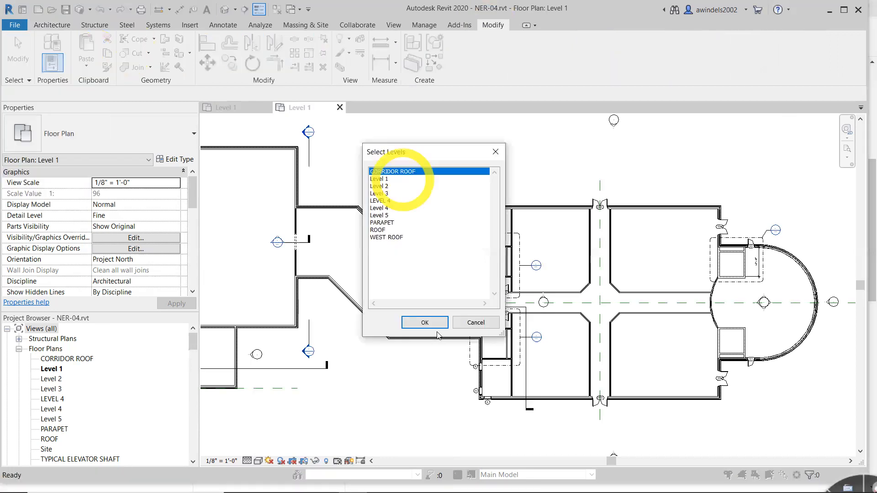
{"action": "left_click", "coordinate": [424, 323]}
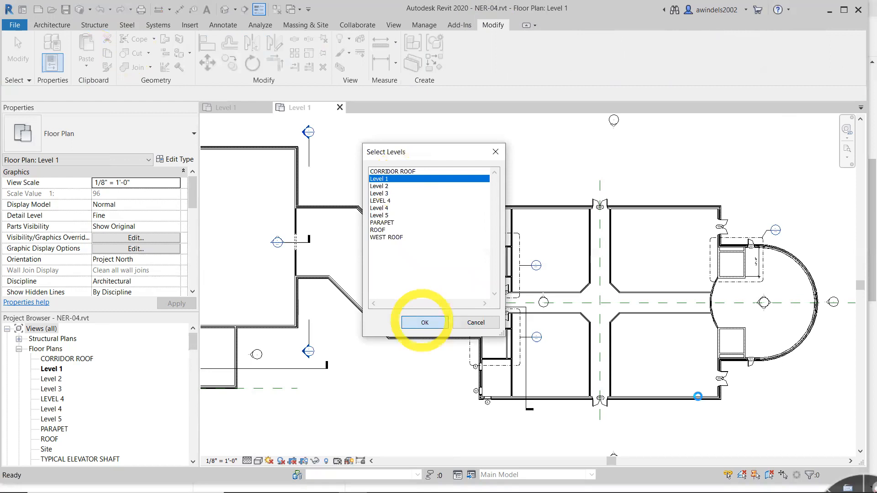
{"action": "left_click", "coordinate": [697, 399]}
{"action": "middle_click_drag", "start_coordinate": [607, 379], "coordinate": [736, 387]}
{"action": "middle_click_drag", "start_coordinate": [408, 297], "coordinate": [419, 306]}
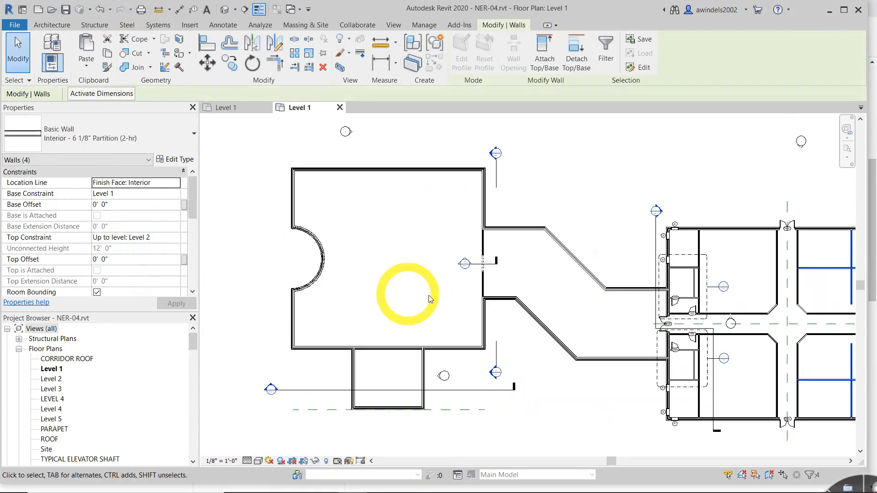
{"action": "left_click", "coordinate": [408, 295]}
{"action": "left_click", "coordinate": [276, 114]}
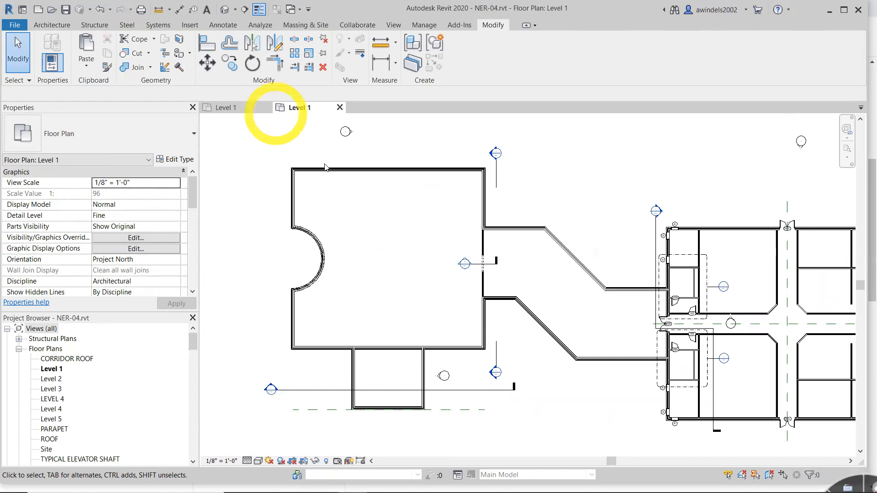
{"action": "left_click", "coordinate": [353, 200]}
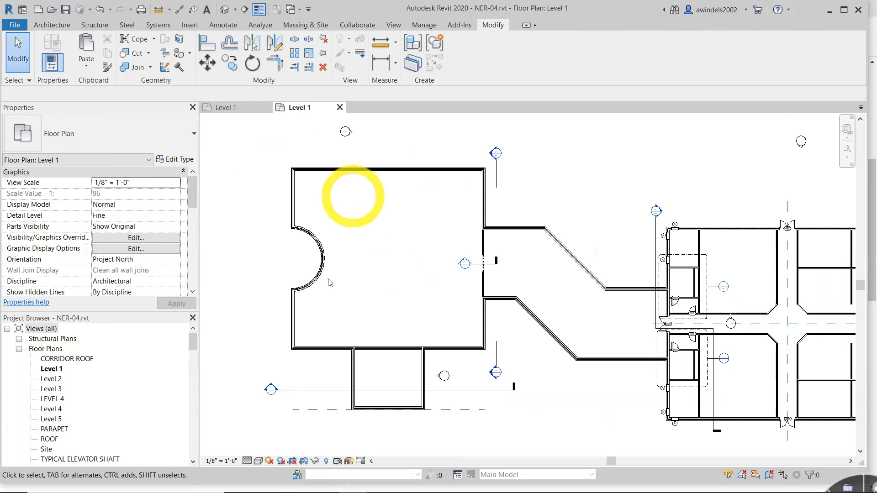
- Draw a horizontal reference plane from the center of the curved west wall eastward into the large room, with a 0' 0" offset
{"action": "scroll", "coordinate": [331, 294], "scroll_direction": "up", "scroll_amount": 2}
{"action": "left_click", "coordinate": [316, 237]}
{"action": "middle_click_drag", "start_coordinate": [317, 237], "coordinate": [375, 277]}
{"action": "scroll", "coordinate": [376, 277], "scroll_direction": "up", "scroll_amount": 1}
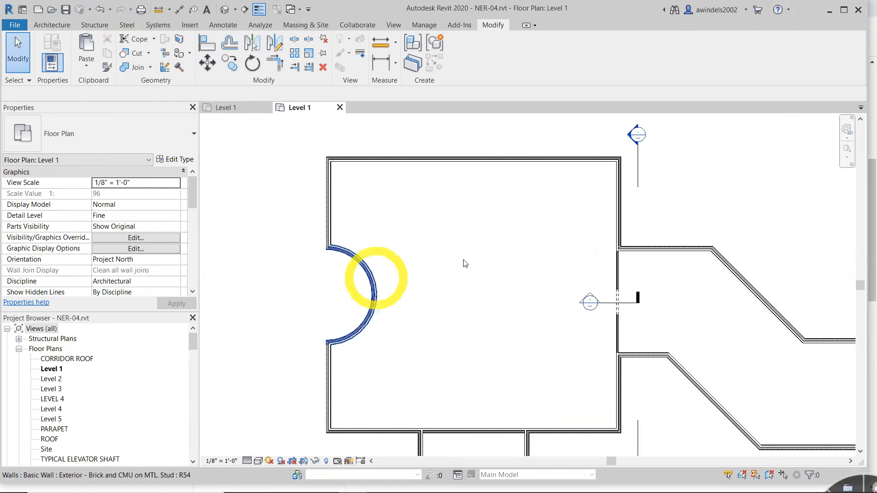
{"action": "left_click", "coordinate": [465, 264]}
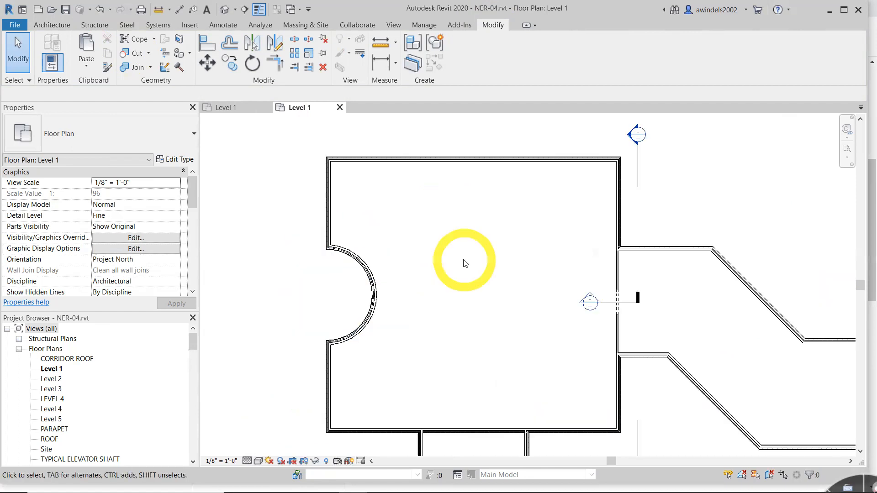
{"action": "left_click", "coordinate": [36, 25]}
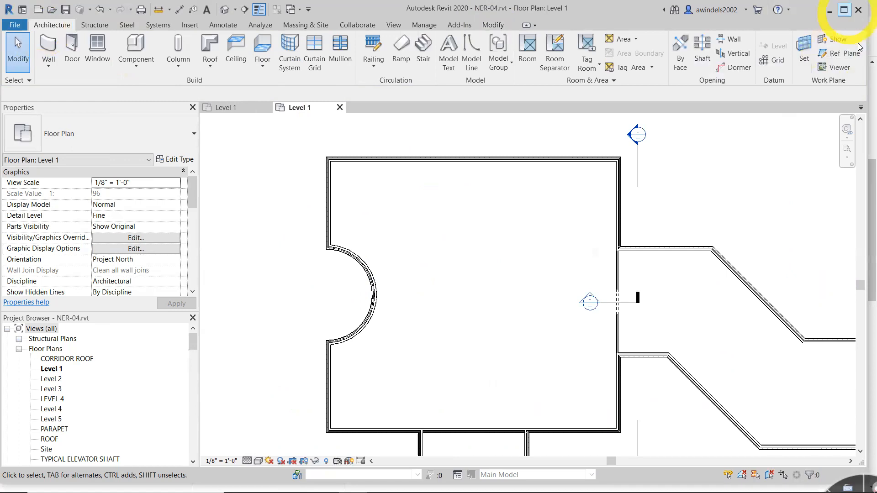
{"action": "left_click", "coordinate": [845, 9]}
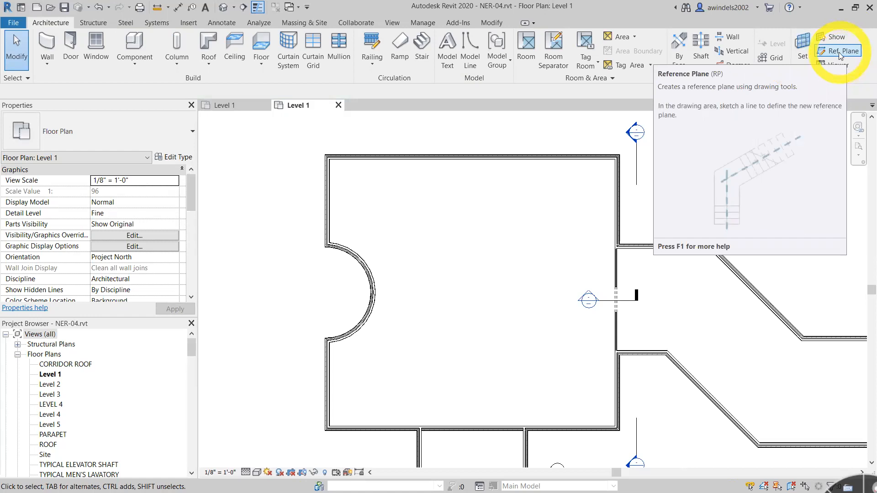
{"action": "left_click", "coordinate": [839, 54]}
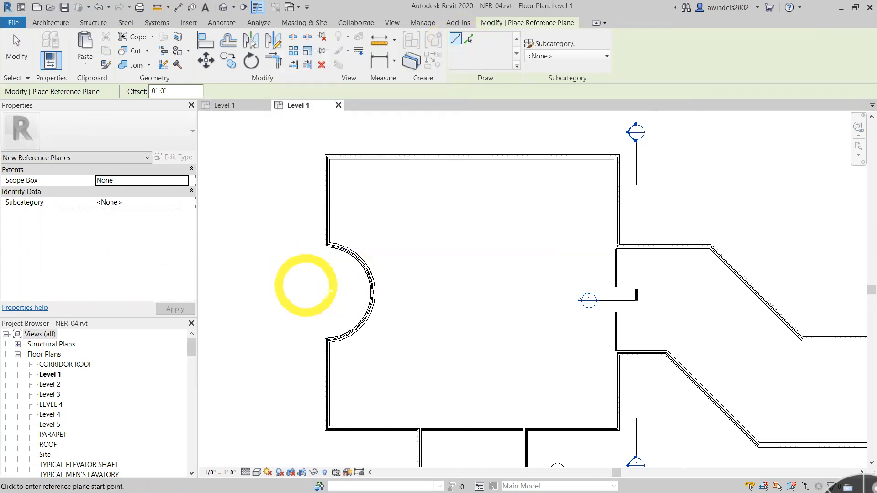
{"action": "scroll", "coordinate": [327, 290], "scroll_direction": "up", "scroll_amount": 2}
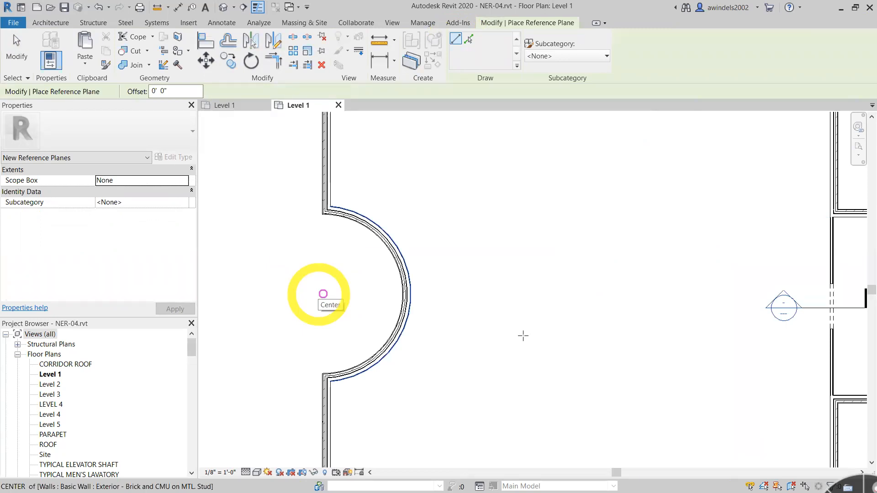
{"action": "left_click", "coordinate": [319, 294]}
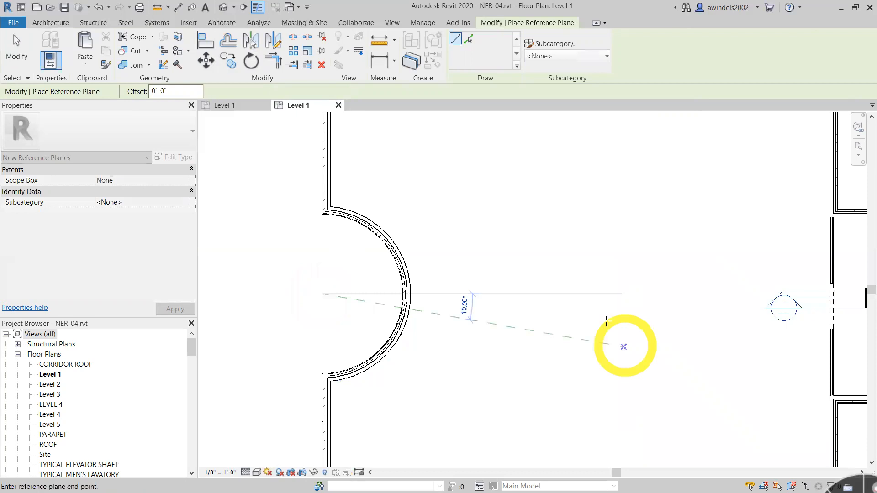
{"action": "left_click", "coordinate": [611, 294]}
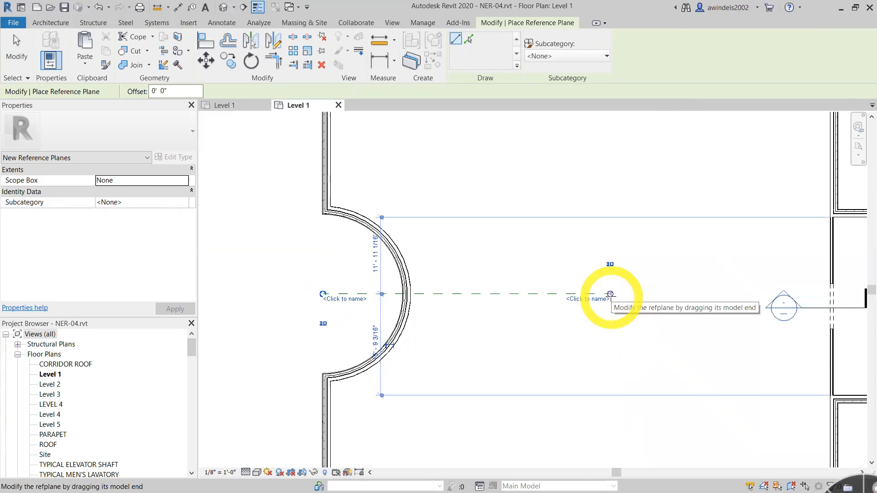
{"action": "key", "text": "Escape"}
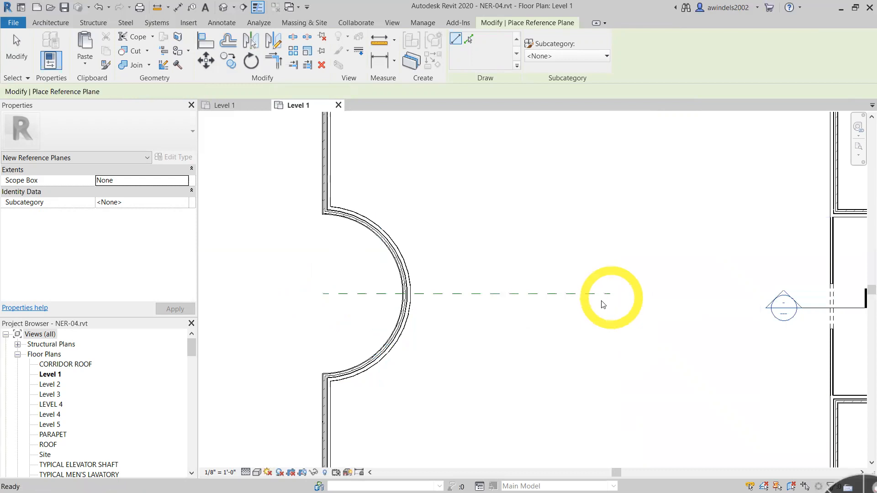
{"action": "key", "text": "Escape"}
- Rotate the horizontal reference plane 45° counterclockwise, using the curved wall's center as the center of rotation
{"action": "left_click", "coordinate": [596, 297]}
{"action": "middle_click_drag", "start_coordinate": [603, 305], "coordinate": [505, 369]}
{"action": "middle_click_drag", "start_coordinate": [580, 401], "coordinate": [686, 324]}
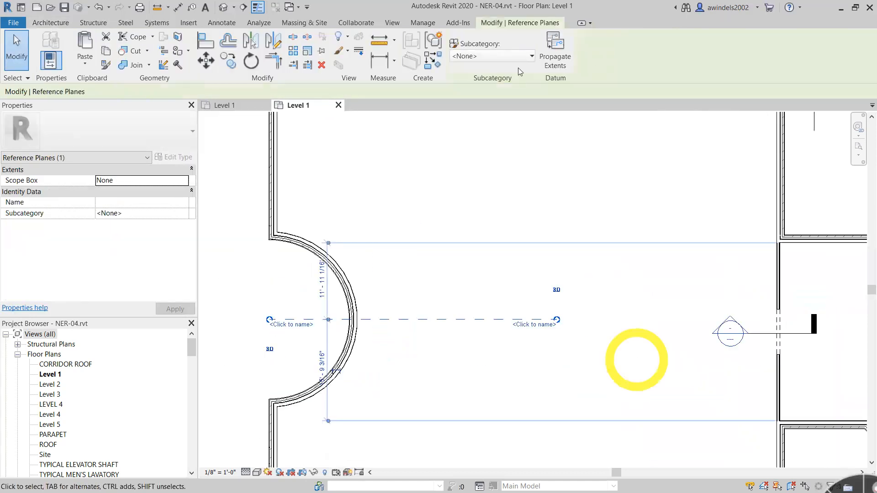
{"action": "left_click", "coordinate": [322, 65]}
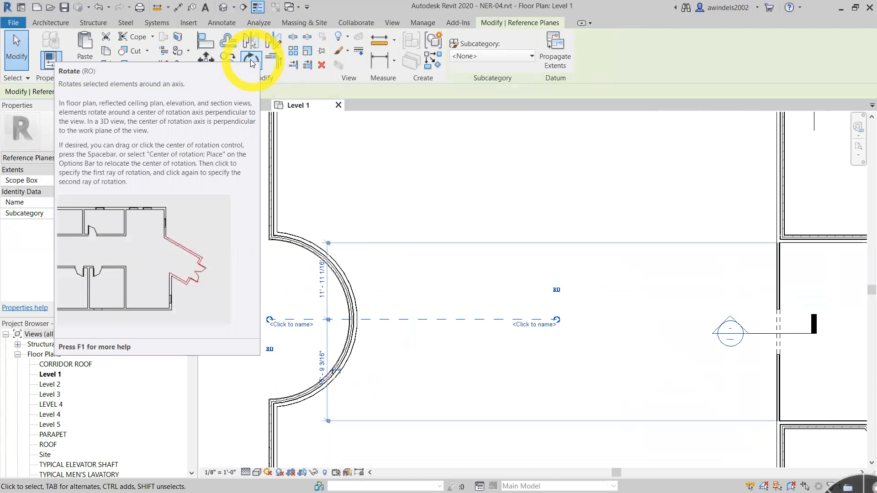
{"action": "left_click", "coordinate": [251, 60]}
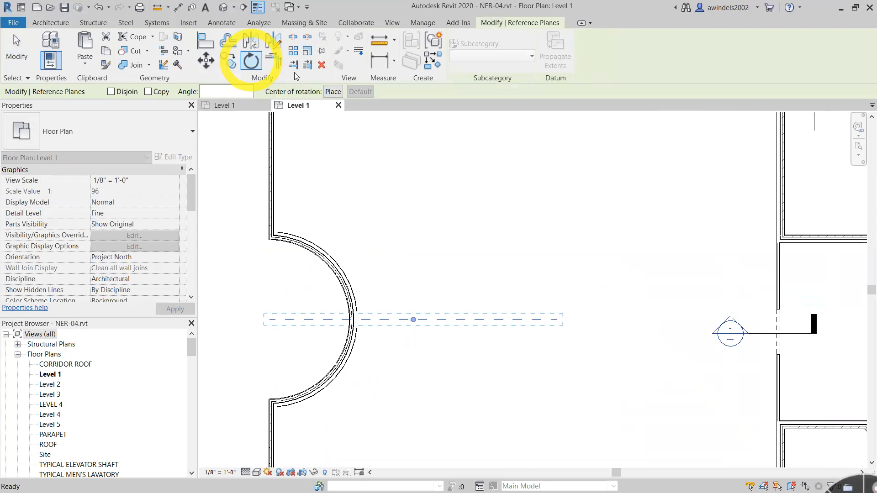
{"action": "left_click", "coordinate": [408, 200]}
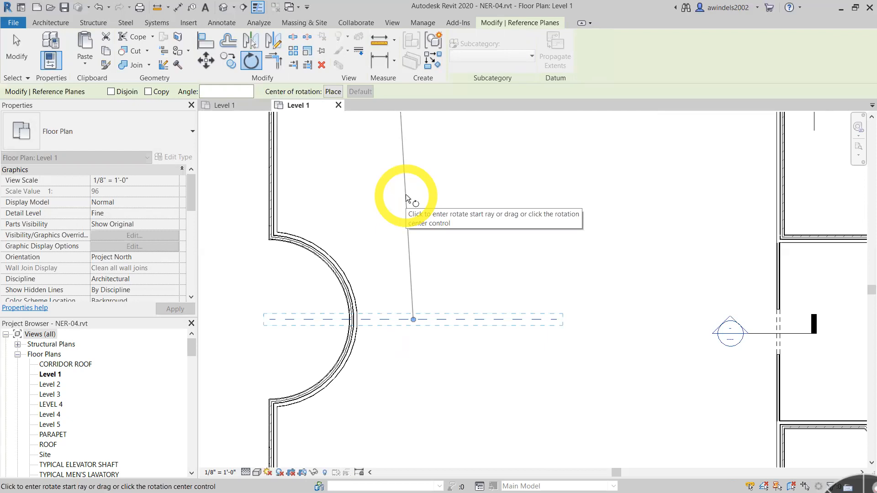
{"action": "left_click", "coordinate": [413, 319]}
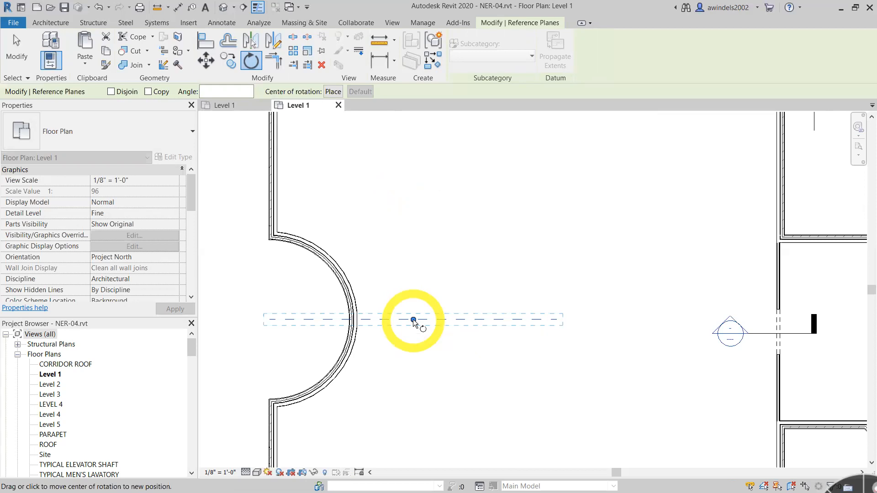
{"action": "left_click", "coordinate": [333, 92]}
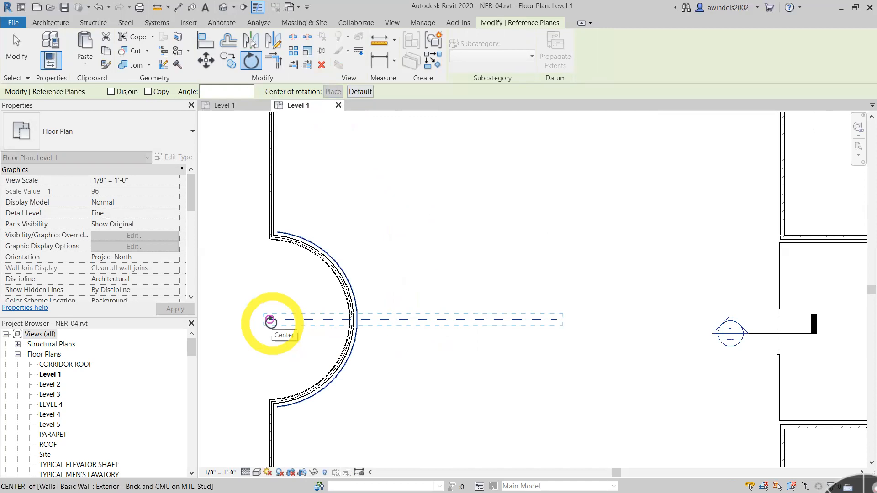
{"action": "left_click", "coordinate": [270, 320]}
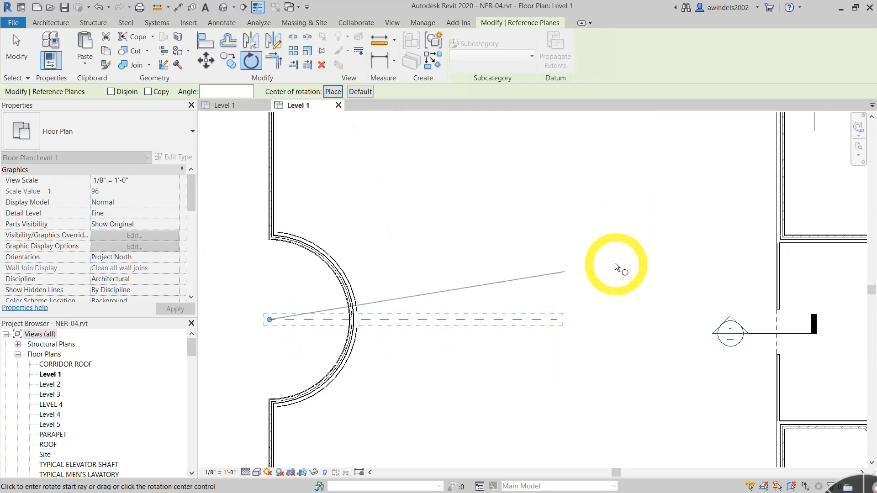
{"action": "left_click", "coordinate": [594, 276]}
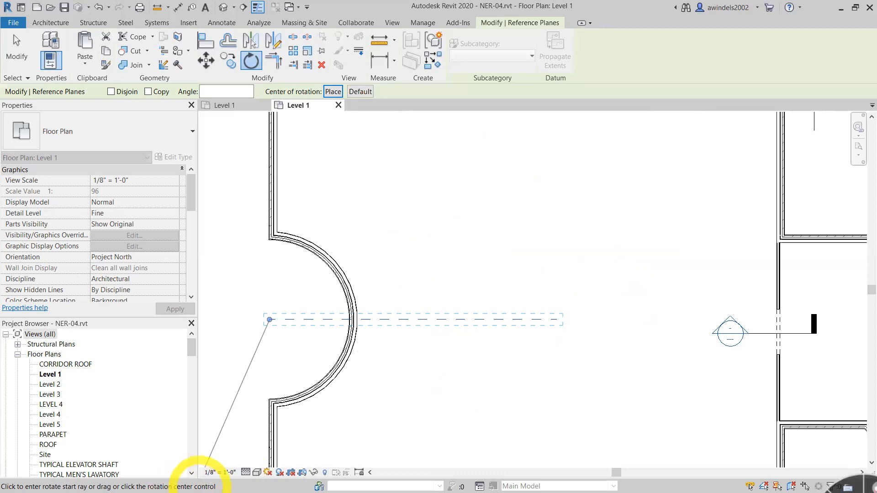
{"action": "left_click", "coordinate": [492, 319]}
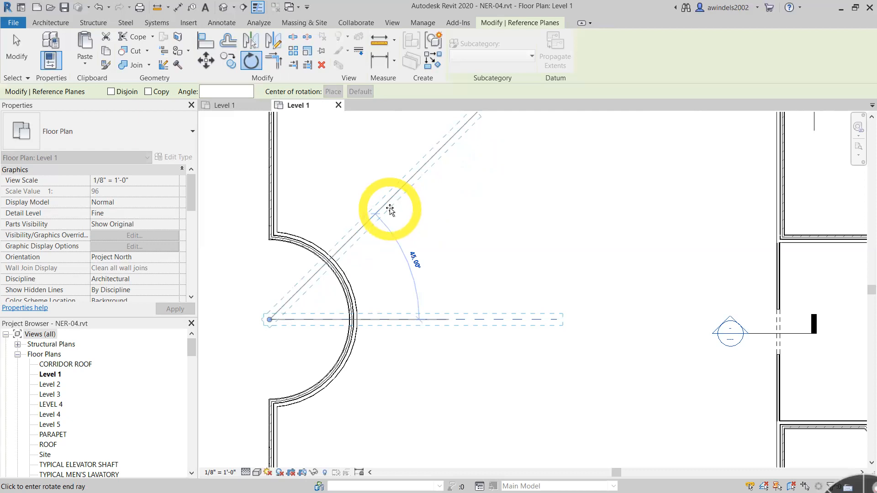
{"action": "left_click", "coordinate": [389, 209]}
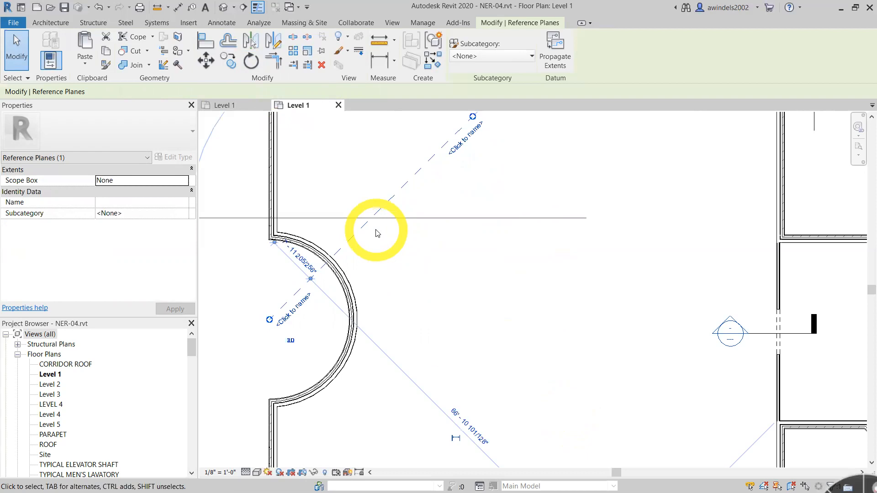
{"action": "left_click", "coordinate": [497, 259]}
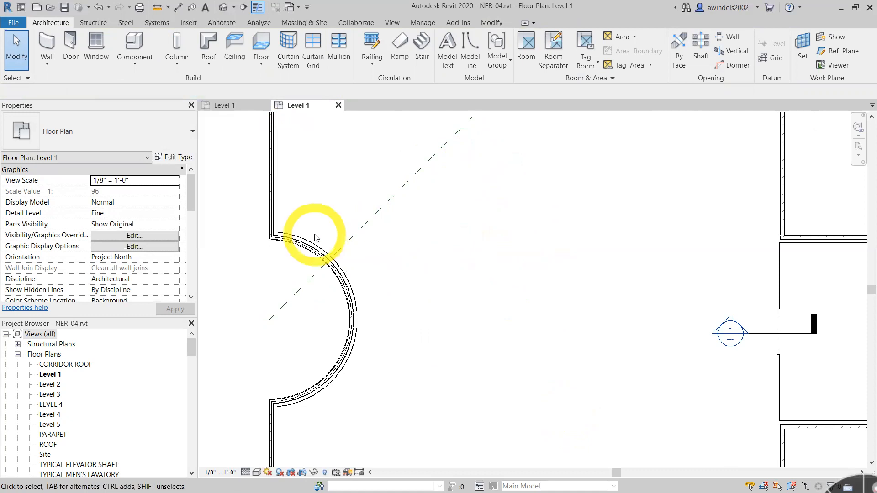
- Create a grouped radial array of the angled reference plane with 4 items, Move To Last, sweeping 90° clockwise about the curved wall's center
{"action": "left_click", "coordinate": [366, 230]}
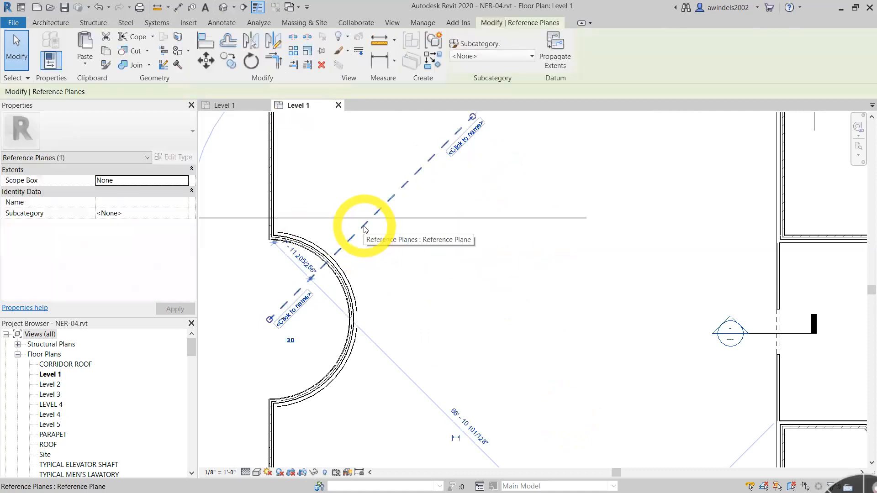
{"action": "left_click", "coordinate": [293, 52]}
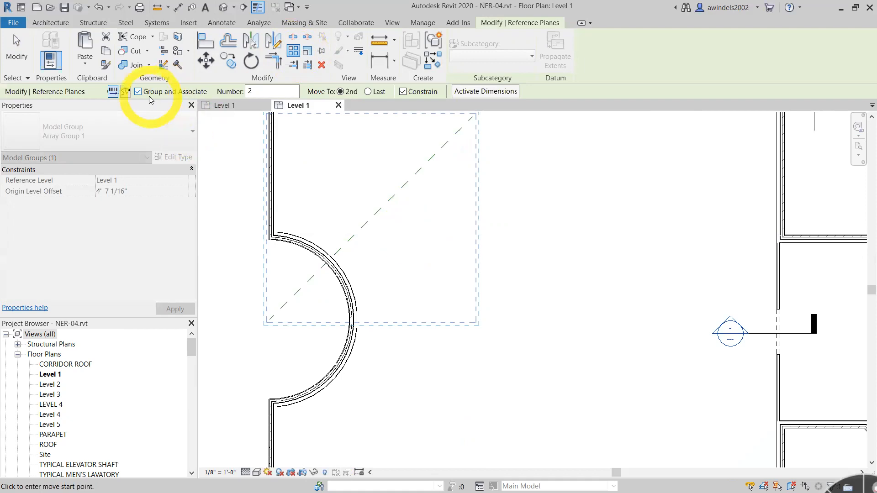
{"action": "left_click", "coordinate": [125, 93]}
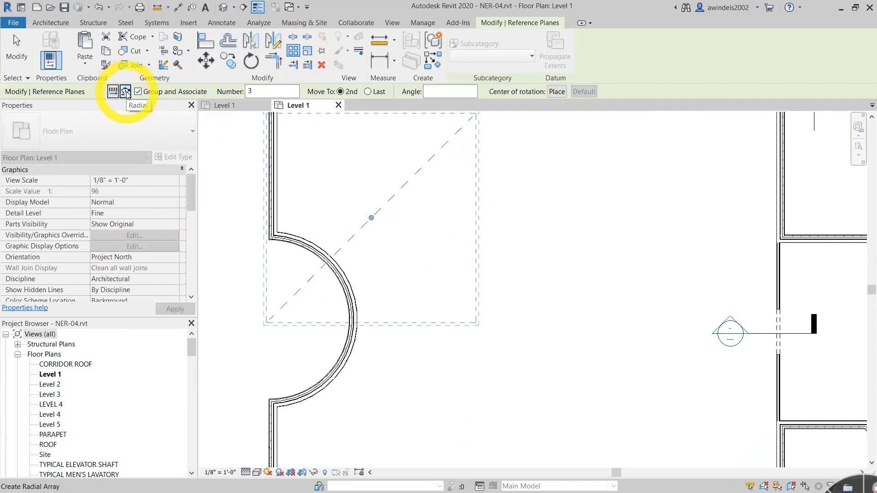
{"action": "double_click", "coordinate": [249, 92]}
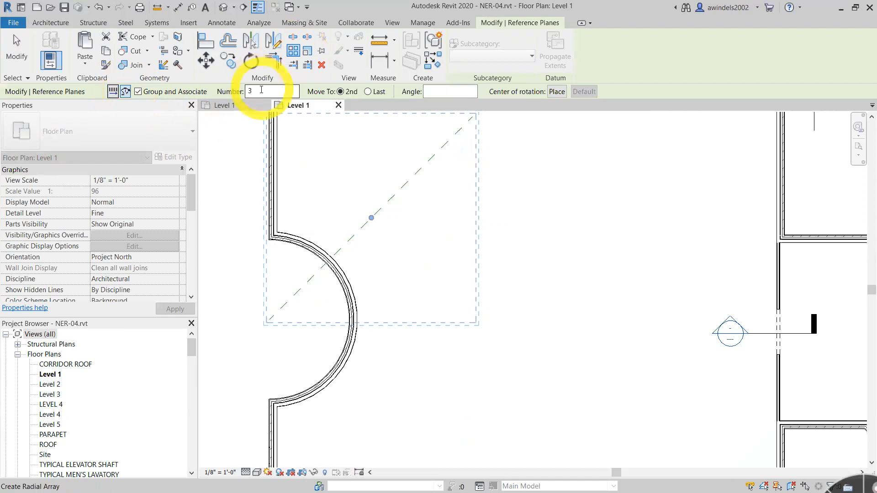
{"action": "type", "text": "4"}
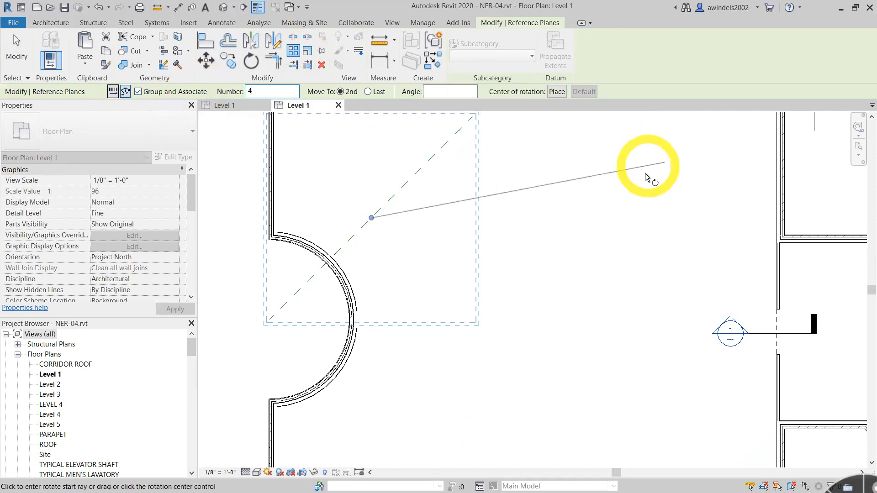
{"action": "left_click", "coordinate": [369, 92]}
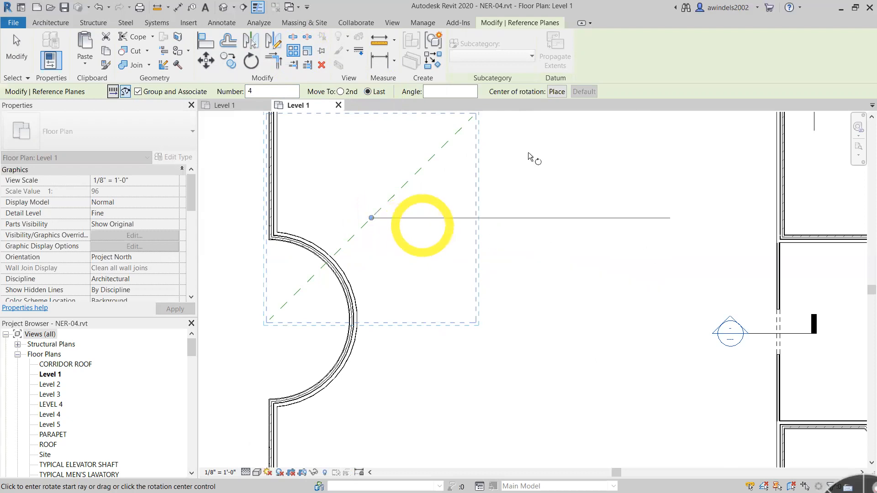
{"action": "left_click", "coordinate": [562, 92]}
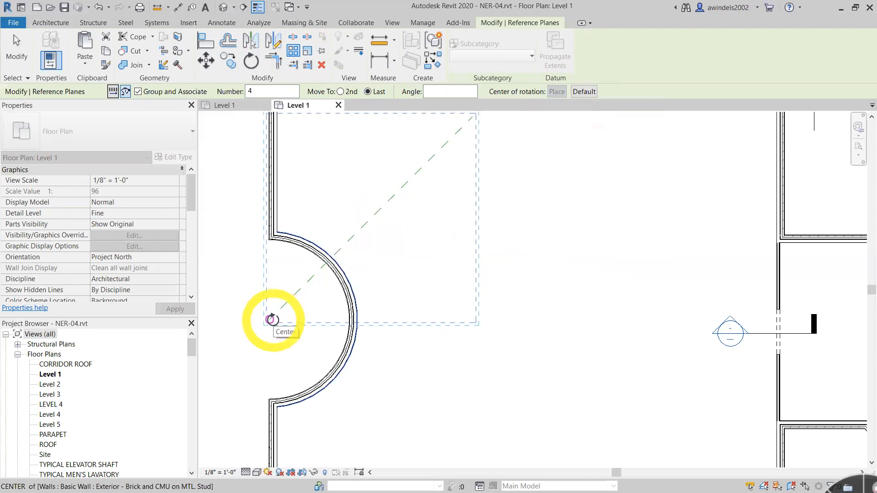
{"action": "left_click", "coordinate": [271, 319]}
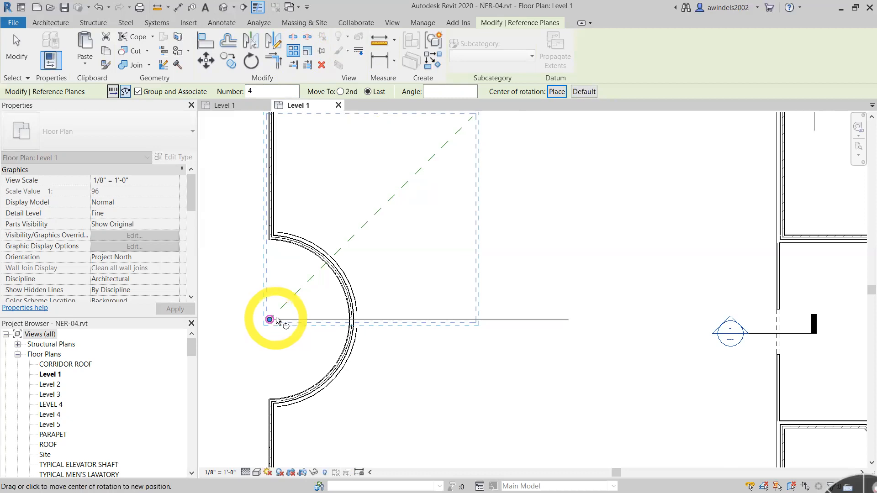
{"action": "left_click", "coordinate": [466, 127]}
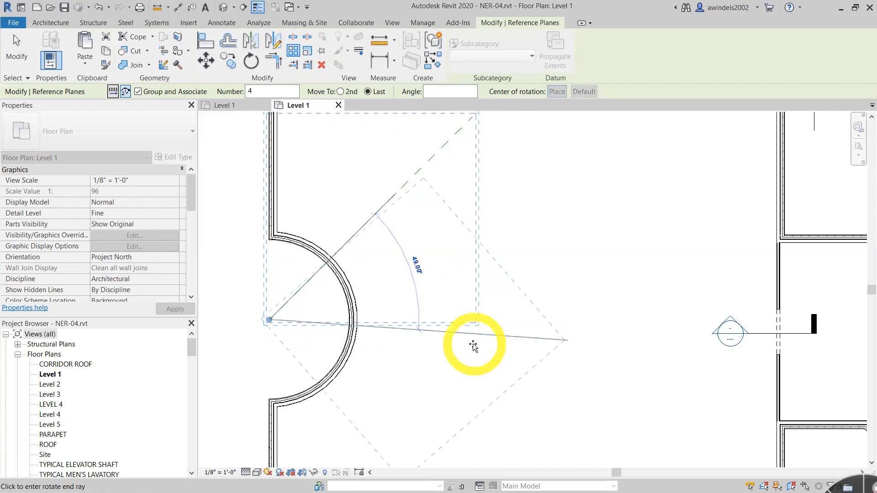
{"action": "middle_click_drag", "start_coordinate": [463, 425], "coordinate": [475, 268]}
{"action": "scroll", "coordinate": [466, 268], "scroll_direction": "down", "scroll_amount": 1}
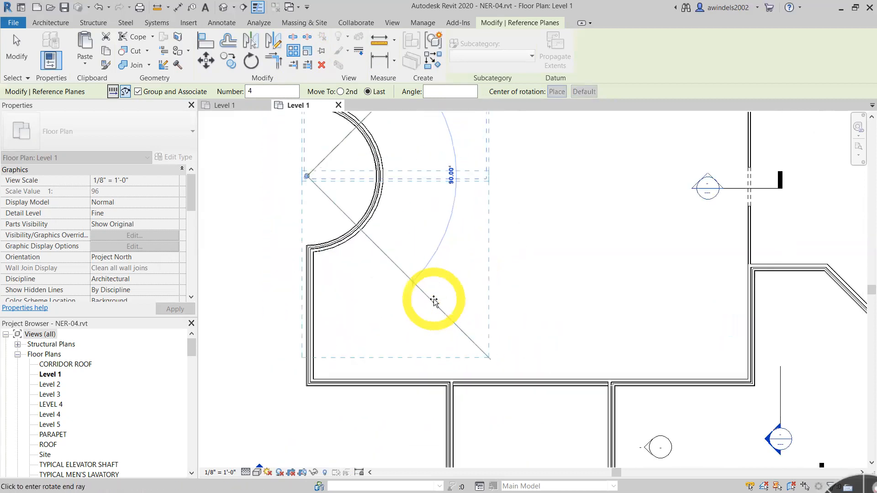
{"action": "middle_click_drag", "start_coordinate": [447, 302], "coordinate": [431, 392]}
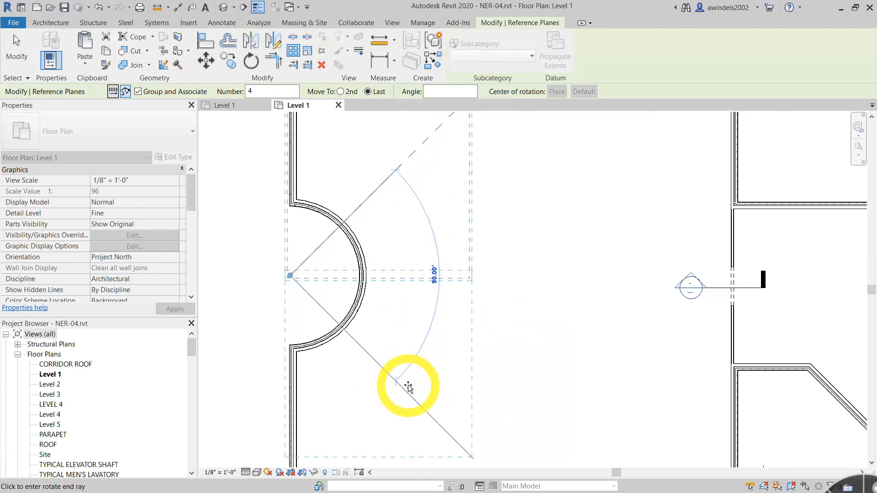
{"action": "left_click", "coordinate": [409, 388]}
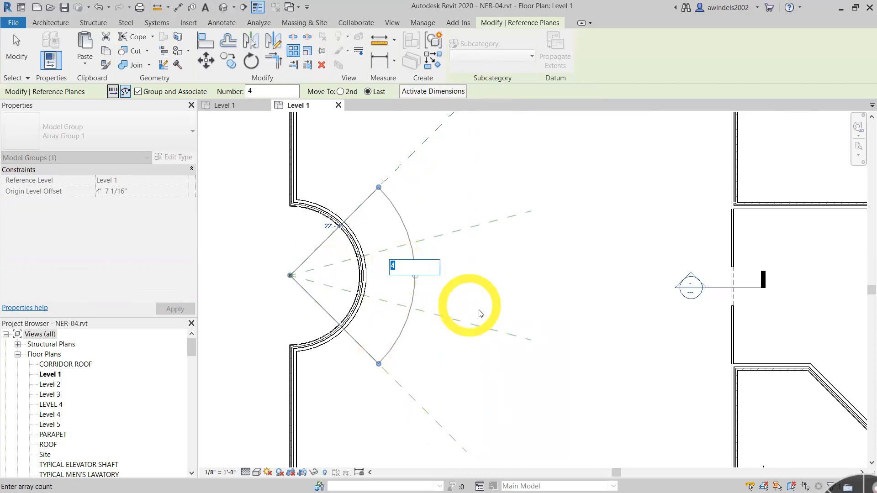
{"action": "key", "text": "Return"}
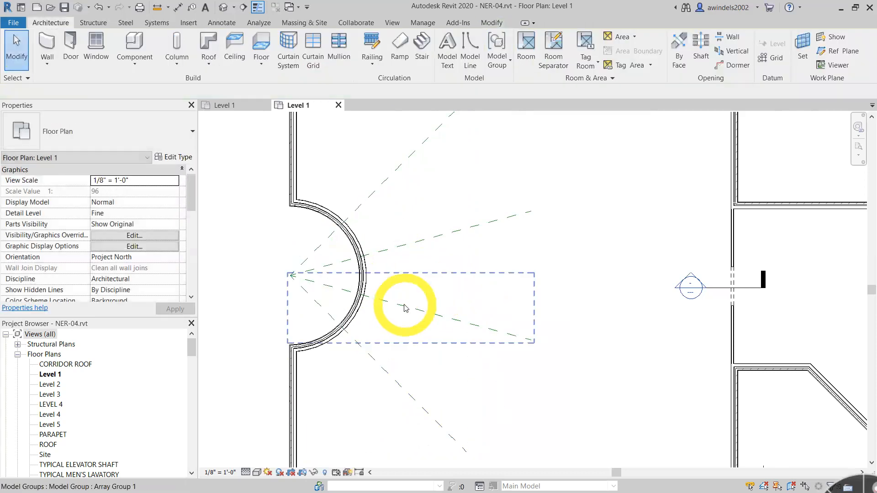
- Change the radial array of reference planes at the curved wall to 8 items
{"action": "scroll", "coordinate": [415, 274], "scroll_direction": "up", "scroll_amount": 5}
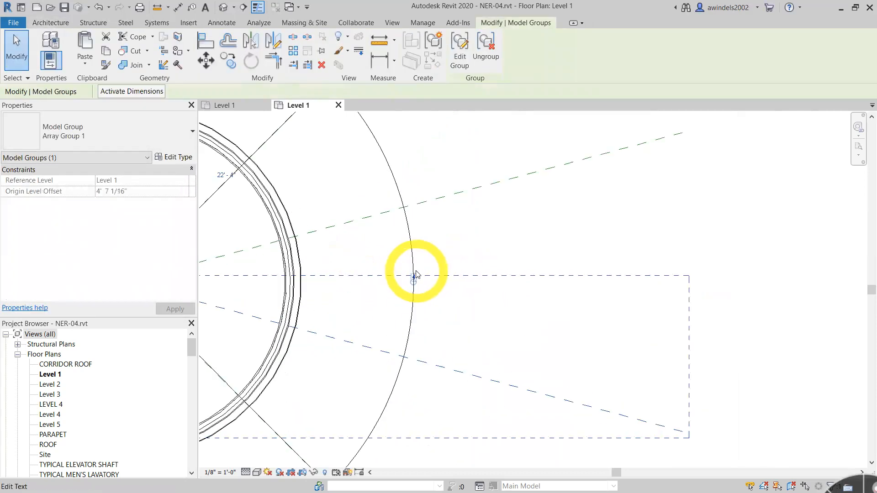
{"action": "left_click", "coordinate": [414, 282]}
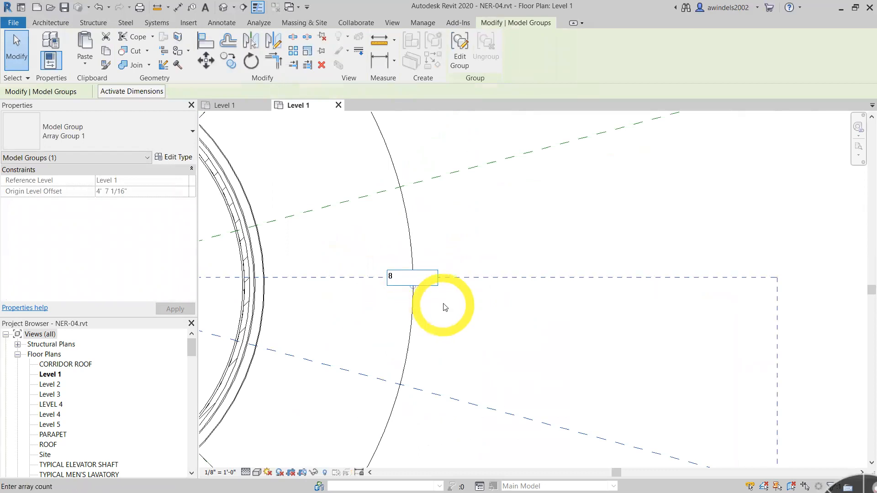
{"action": "key", "text": "Return"}
{"action": "scroll", "coordinate": [539, 259], "scroll_direction": "down", "scroll_amount": 6}
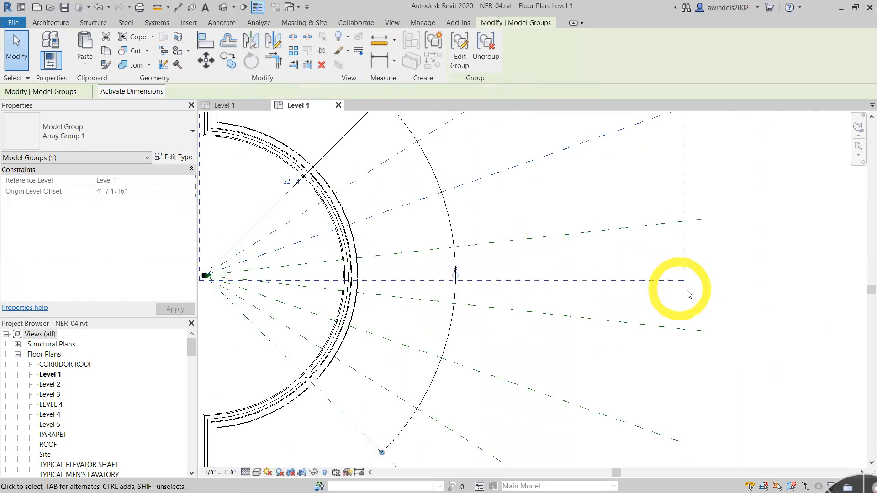
{"action": "left_click", "coordinate": [769, 328]}
{"action": "middle_click_drag", "start_coordinate": [768, 328], "coordinate": [519, 314]}
- Reduce the item count of the reference plane array to 4
{"action": "left_click", "coordinate": [386, 266]}
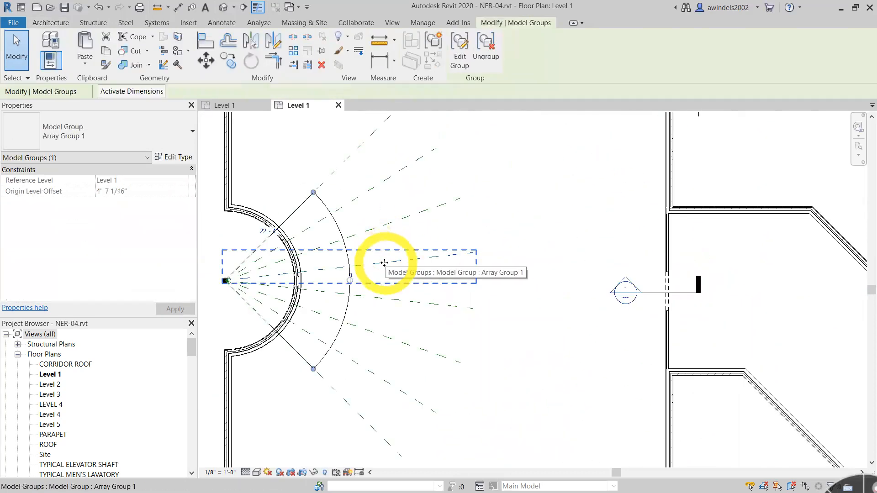
{"action": "left_click", "coordinate": [352, 276]}
{"action": "type", "text": "5"}
{"action": "key", "text": "Return"}
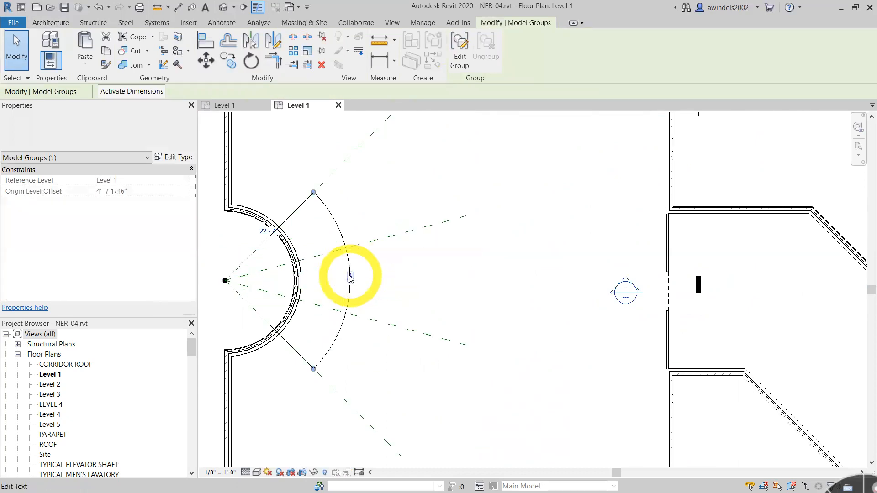
{"action": "left_click", "coordinate": [330, 173]}
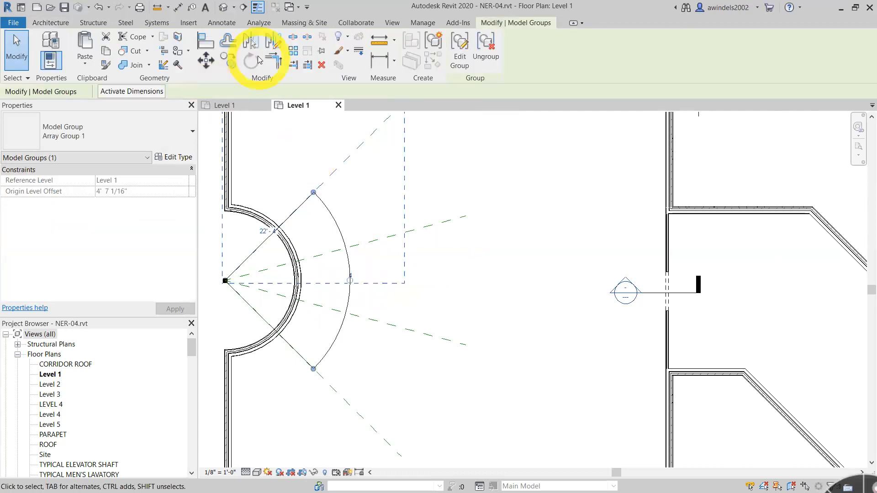
{"action": "left_click", "coordinate": [294, 51]}
{"action": "left_click", "coordinate": [224, 281]}
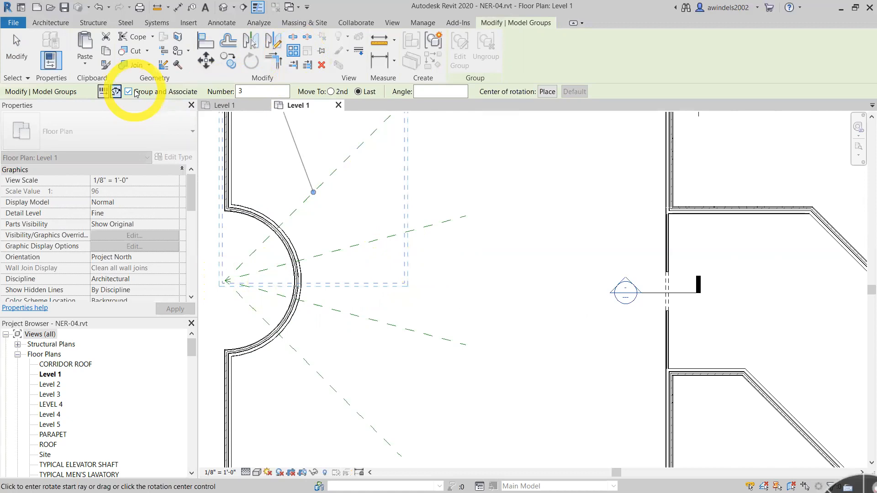
{"action": "key", "text": "Escape"}
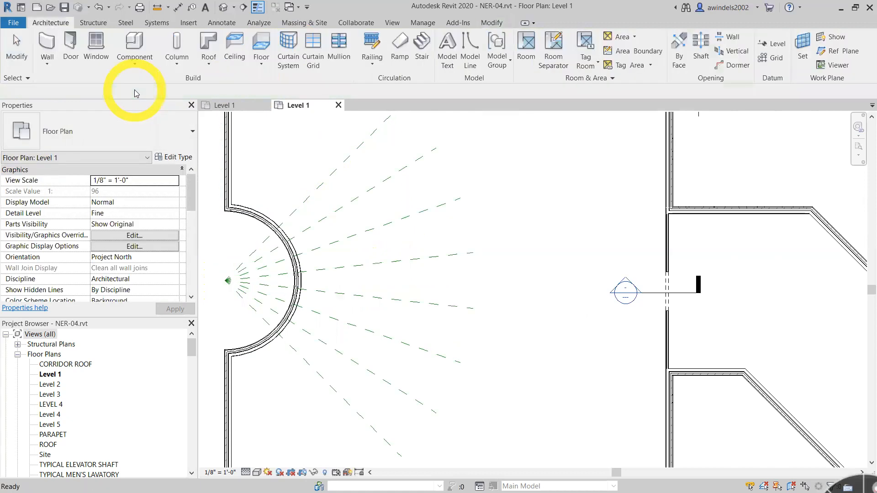
- Set the number of items in the radial reference plane array to 4
{"action": "left_click", "coordinate": [363, 273]}
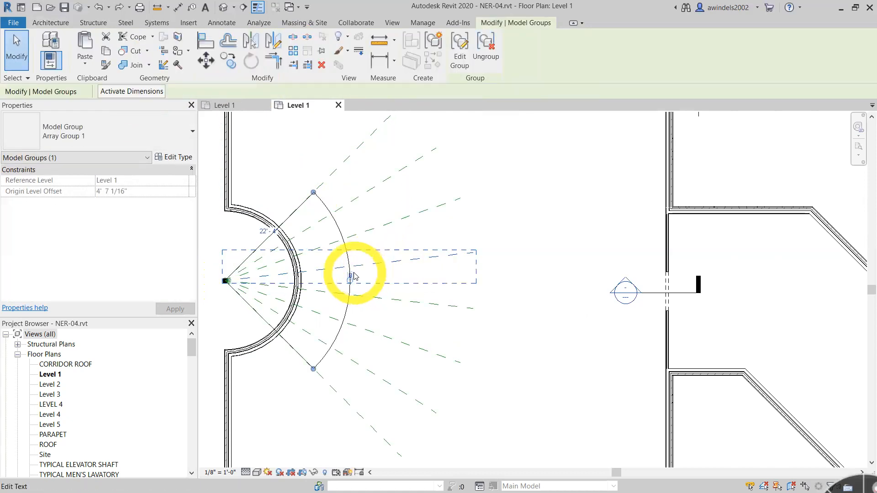
{"action": "left_click", "coordinate": [353, 272]}
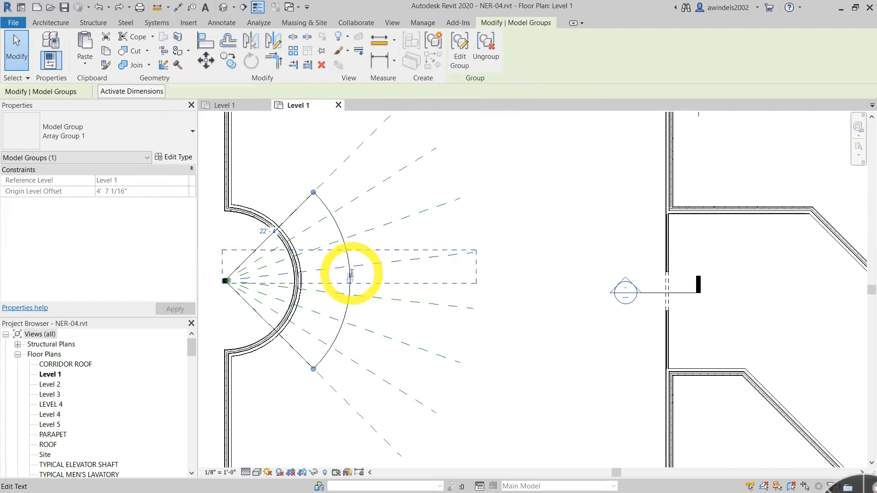
{"action": "left_click", "coordinate": [353, 275]}
{"action": "type", "text": "4"}
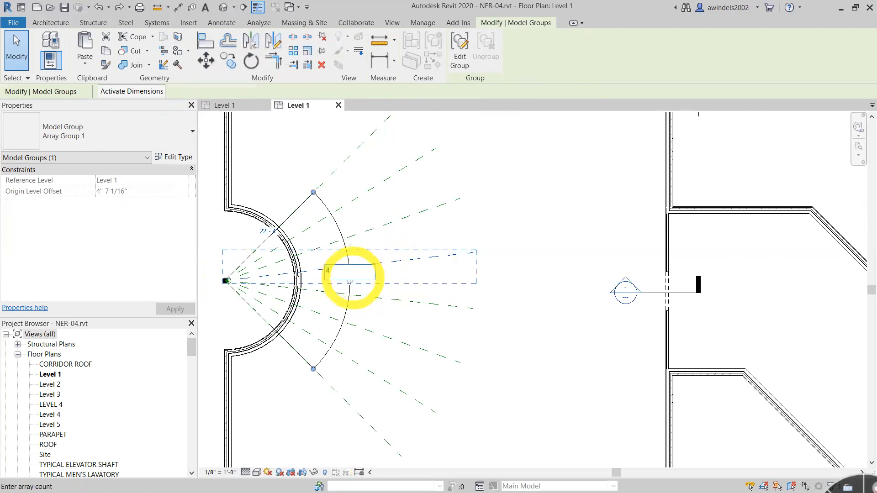
{"action": "key", "text": "Return"}
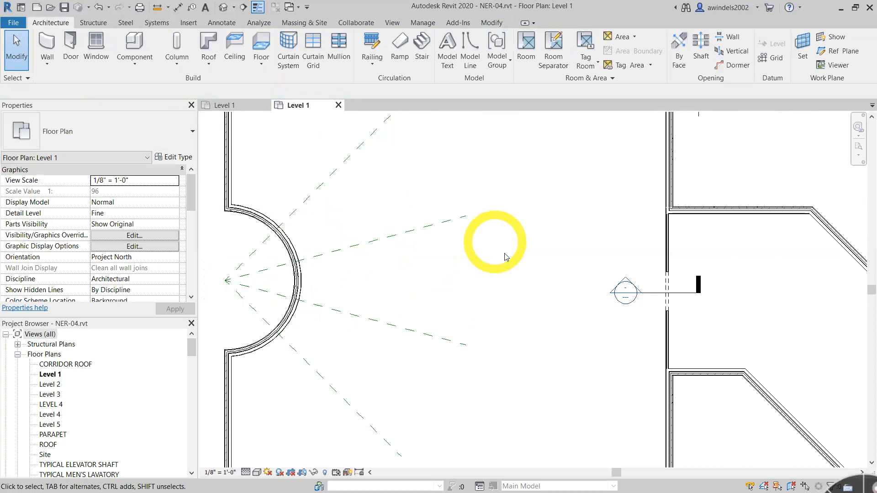
- Draw a horizontal reference plane eastward from the room's northwest wall corner, offset 1' 6" south of the north wall's snapped line
{"action": "middle_click_drag", "start_coordinate": [510, 262], "coordinate": [508, 265]}
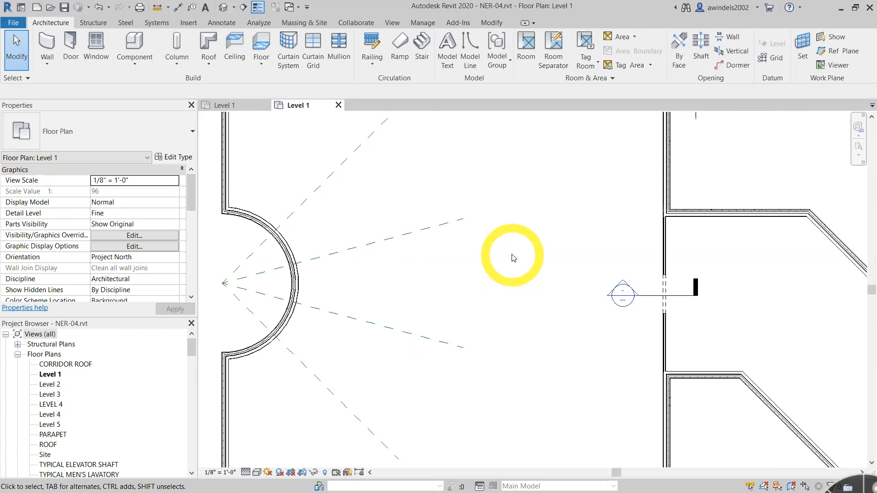
{"action": "scroll", "coordinate": [511, 243], "scroll_direction": "down", "scroll_amount": 4}
{"action": "scroll", "coordinate": [411, 219], "scroll_direction": "up", "scroll_amount": 2}
{"action": "scroll", "coordinate": [429, 225], "scroll_direction": "up", "scroll_amount": 2}
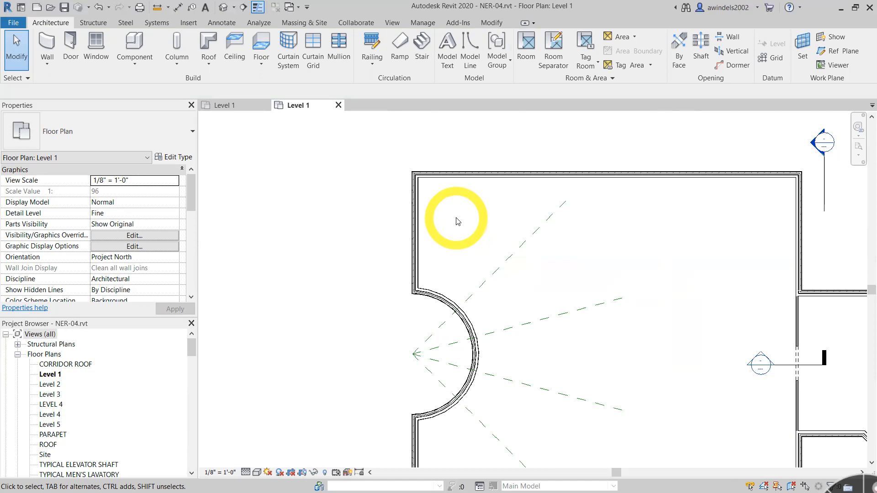
{"action": "left_click", "coordinate": [843, 51]}
{"action": "scroll", "coordinate": [409, 171], "scroll_direction": "up", "scroll_amount": 5}
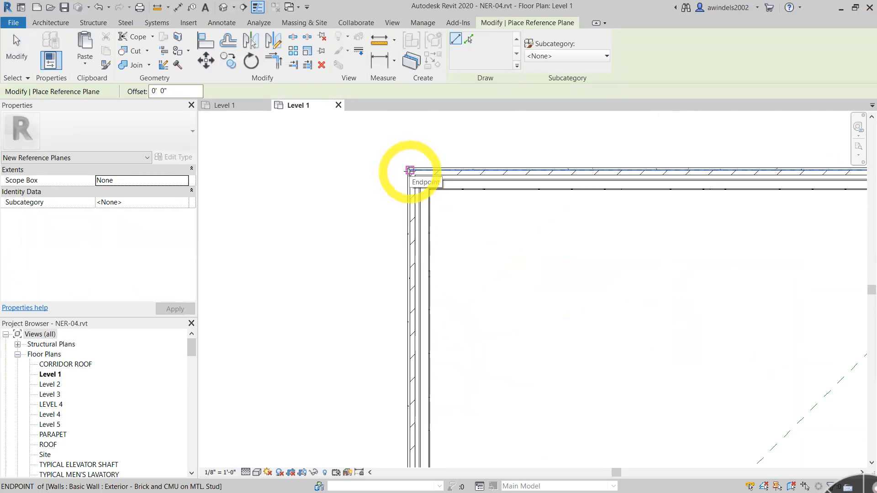
{"action": "scroll", "coordinate": [409, 171], "scroll_direction": "up", "scroll_amount": 2}
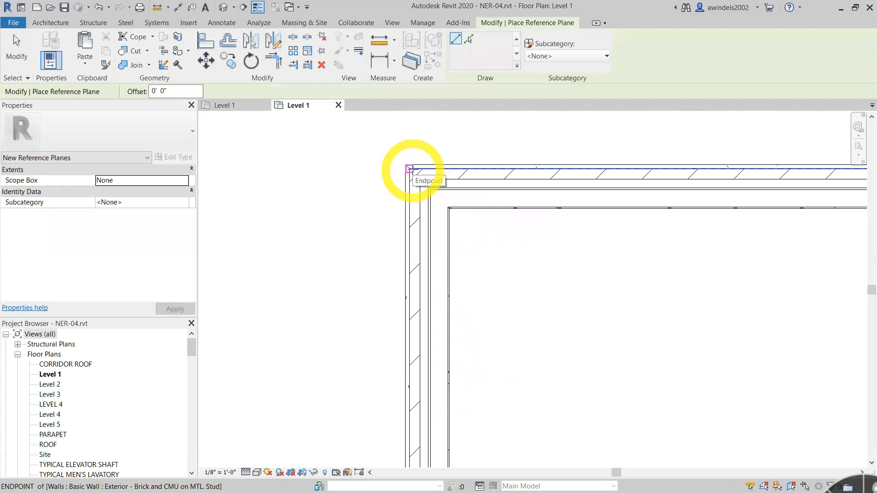
{"action": "left_click", "coordinate": [176, 91]}
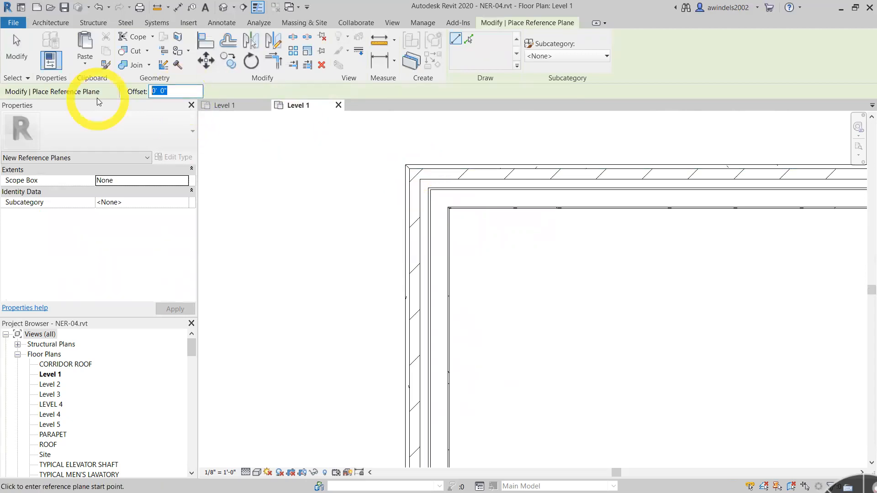
{"action": "type", "text": "1 6"}
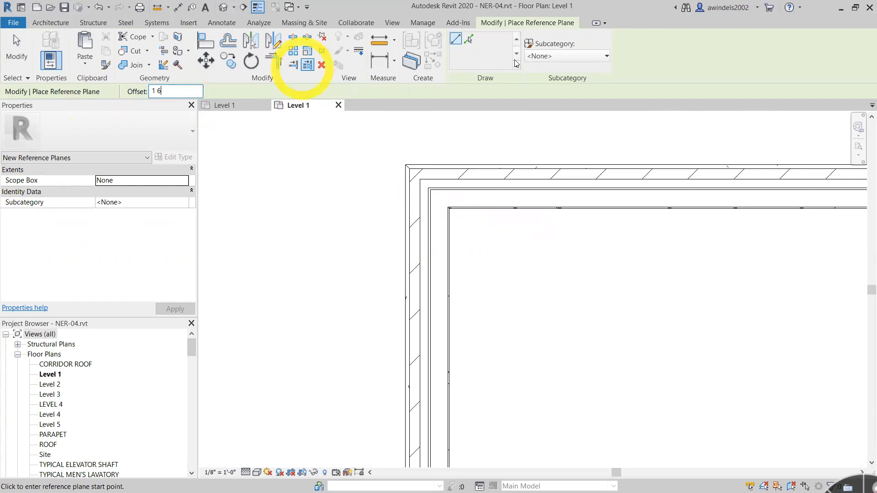
{"action": "left_click", "coordinate": [410, 170]}
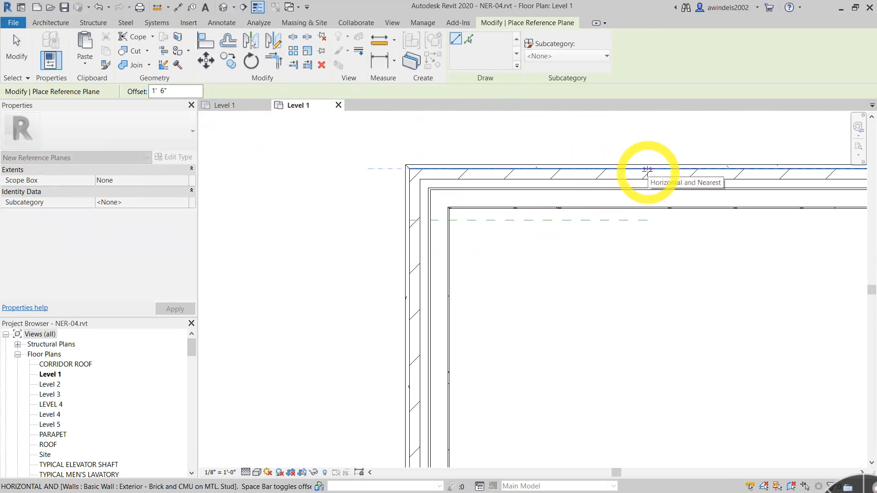
{"action": "left_click", "coordinate": [683, 169]}
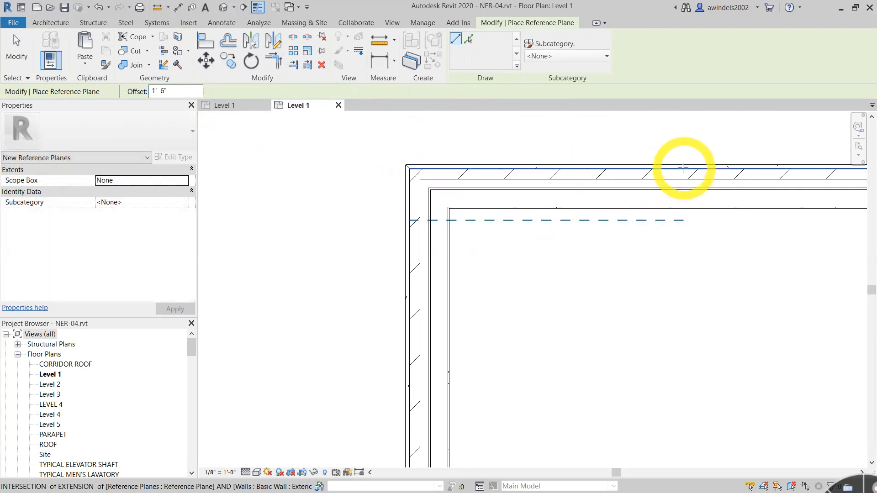
{"action": "key", "text": "Escape"}
{"action": "key", "text": "Escape"}
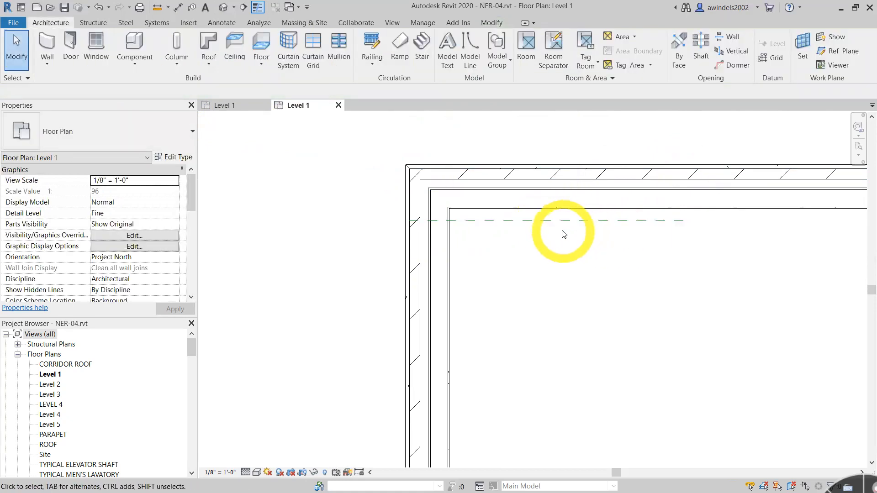
- Extend the west end of the northern horizontal reference plane past the outside face of the west wall
{"action": "scroll", "coordinate": [572, 243], "scroll_direction": "down", "scroll_amount": 3}
{"action": "scroll", "coordinate": [625, 278], "scroll_direction": "down", "scroll_amount": 2}
{"action": "middle_click_drag", "start_coordinate": [629, 282], "coordinate": [408, 159]}
{"action": "scroll", "coordinate": [409, 163], "scroll_direction": "down", "scroll_amount": 1}
{"action": "middle_click_drag", "start_coordinate": [418, 209], "coordinate": [446, 240]}
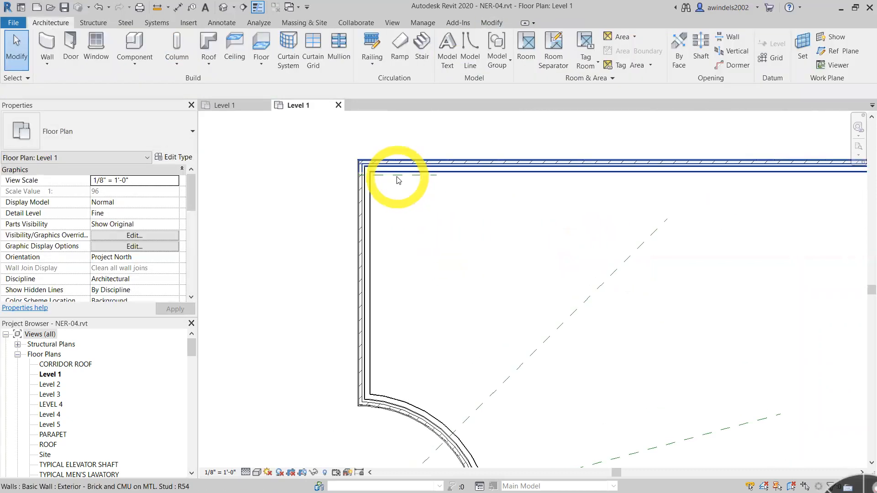
{"action": "left_click", "coordinate": [397, 178]}
{"action": "left_click", "coordinate": [461, 193]}
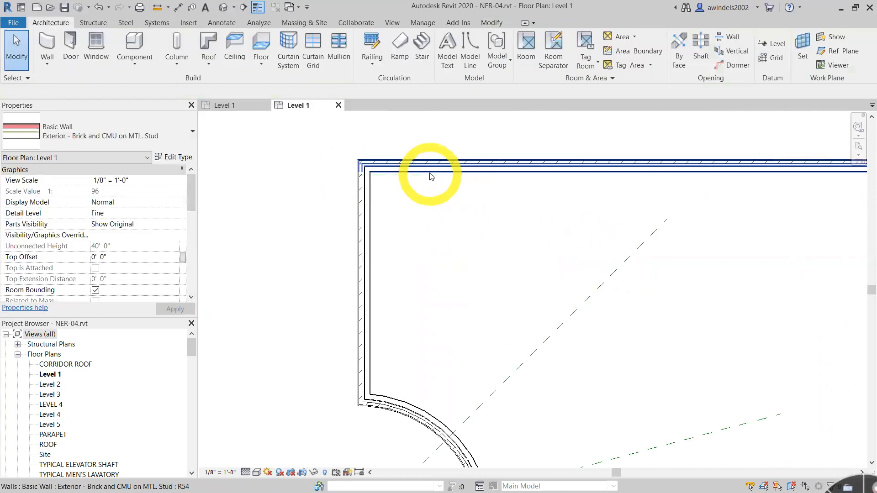
{"action": "scroll", "coordinate": [434, 178], "scroll_direction": "up", "scroll_amount": 3}
{"action": "left_click", "coordinate": [436, 178]}
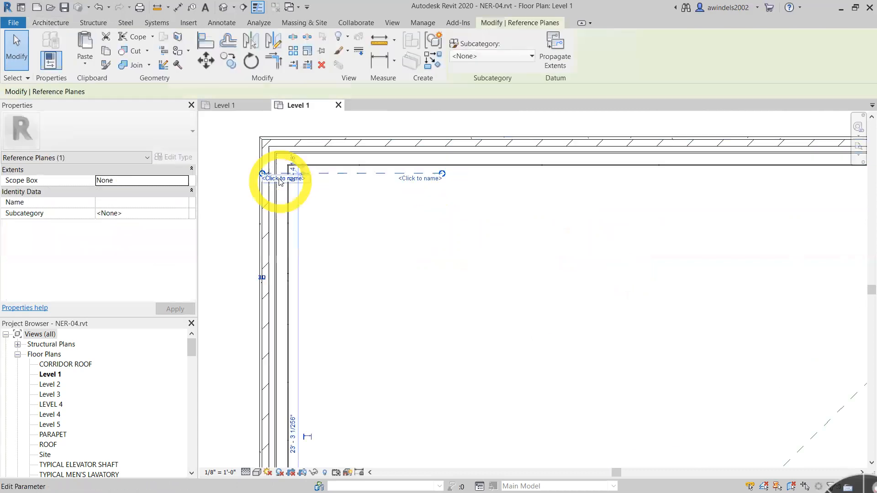
{"action": "left_click", "coordinate": [427, 231]}
{"action": "middle_click_drag", "start_coordinate": [426, 231], "coordinate": [658, 250]}
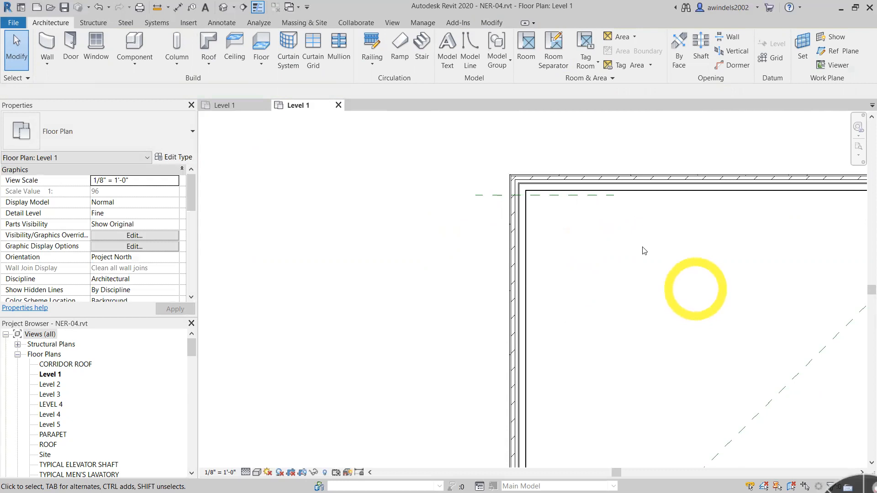
- Draw a horizontal reference plane eastward from the corner where the west wall meets the curved wall, offset 1' 6" to the north
{"action": "left_click", "coordinate": [849, 50]}
{"action": "middle_click_drag", "start_coordinate": [649, 456], "coordinate": [482, 200]}
{"action": "scroll", "coordinate": [360, 236], "scroll_direction": "up", "scroll_amount": 4}
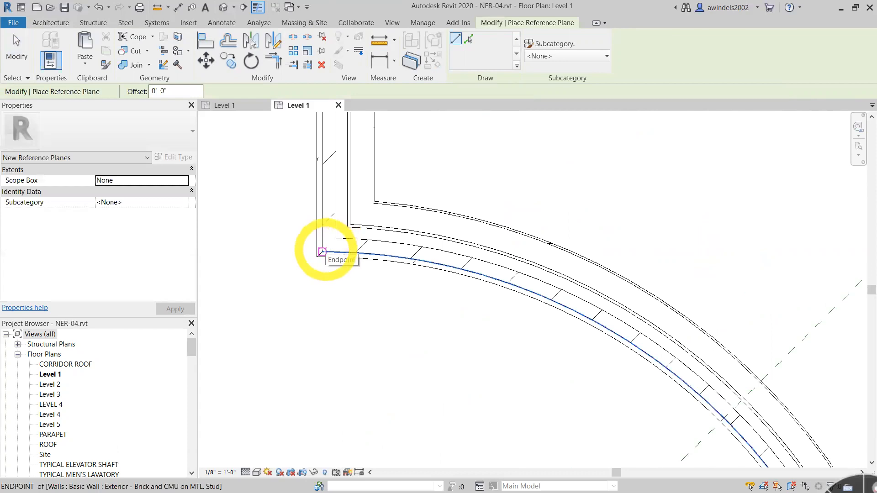
{"action": "left_click", "coordinate": [174, 91]}
{"action": "type", "text": "1 6"}
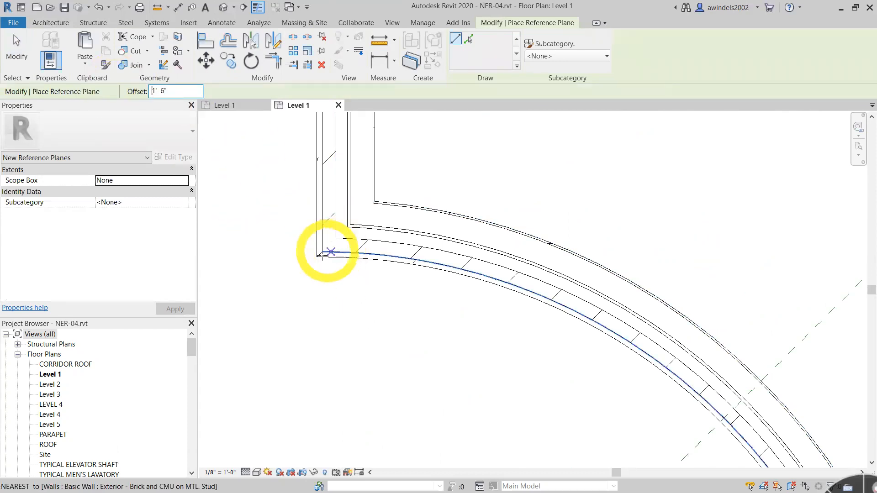
{"action": "left_click", "coordinate": [321, 251]}
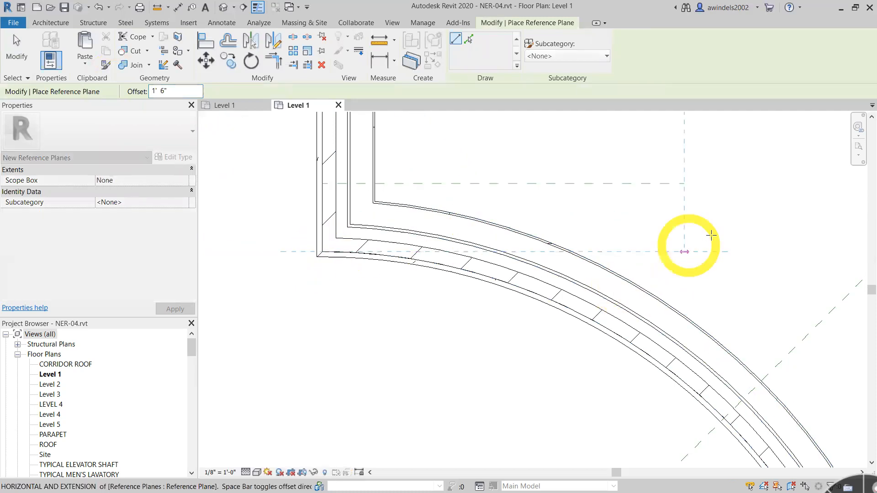
{"action": "scroll", "coordinate": [709, 246], "scroll_direction": "down", "scroll_amount": 1}
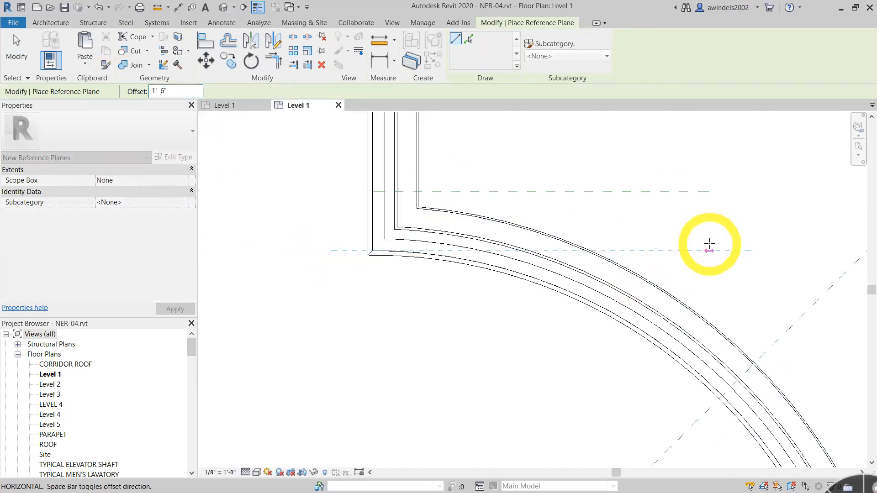
{"action": "scroll", "coordinate": [709, 246], "scroll_direction": "down", "scroll_amount": 1}
{"action": "left_click", "coordinate": [711, 242]}
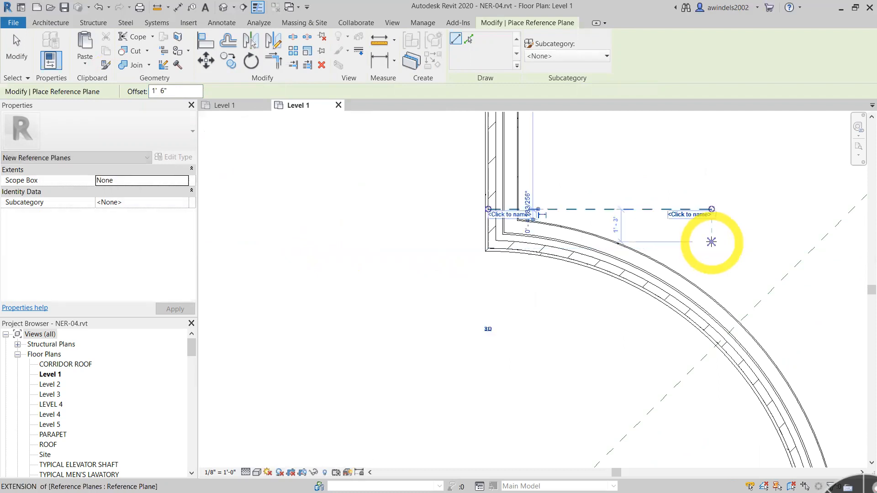
{"action": "key", "text": "Escape"}
{"action": "key", "text": "Escape"}
- Extend the west end of the reference plane above the curved wall past the outside face of the west wall
{"action": "left_click", "coordinate": [560, 211]}
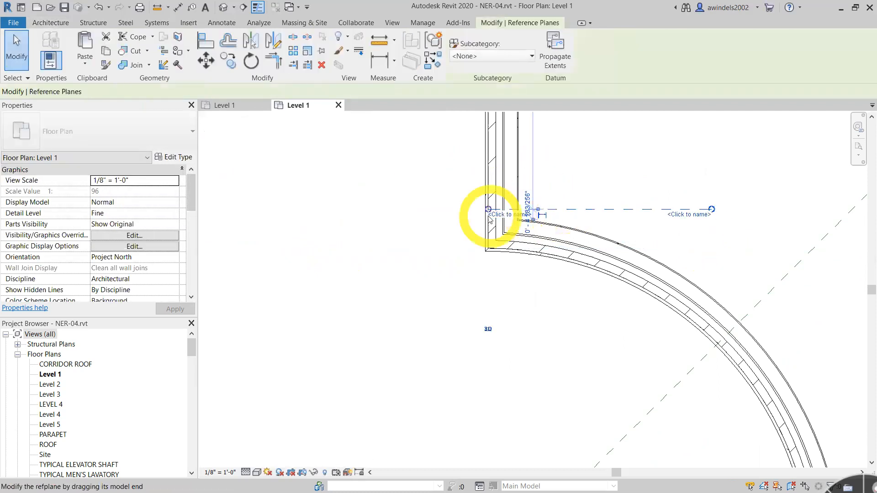
{"action": "left_click_drag", "start_coordinate": [481, 210], "coordinate": [416, 209]}
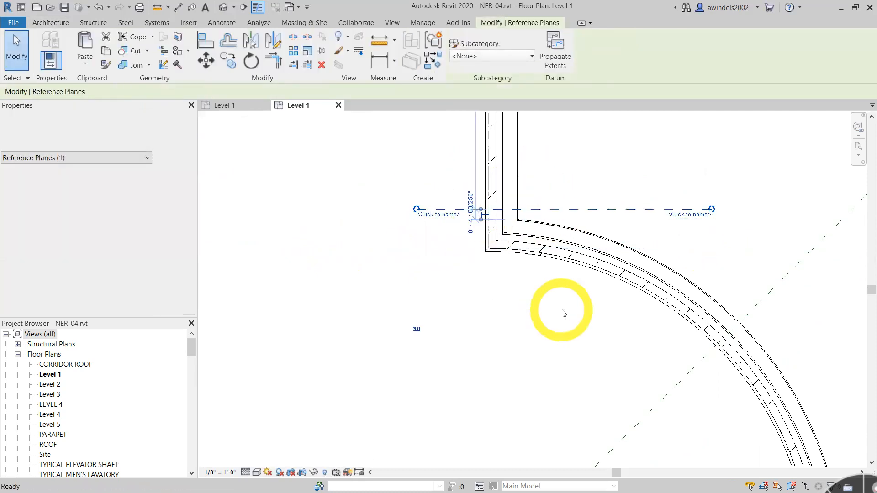
{"action": "key", "text": "Escape"}
- Start placing a window using the Fixed 24" x 72" type
{"action": "middle_click_drag", "start_coordinate": [672, 205], "coordinate": [665, 294]}
{"action": "scroll", "coordinate": [658, 243], "scroll_direction": "down", "scroll_amount": 4}
{"action": "middle_click_drag", "start_coordinate": [651, 242], "coordinate": [589, 385]}
{"action": "scroll", "coordinate": [596, 217], "scroll_direction": "down", "scroll_amount": 1}
{"action": "middle_click_drag", "start_coordinate": [633, 284], "coordinate": [583, 284]}
{"action": "scroll", "coordinate": [592, 258], "scroll_direction": "up", "scroll_amount": 1}
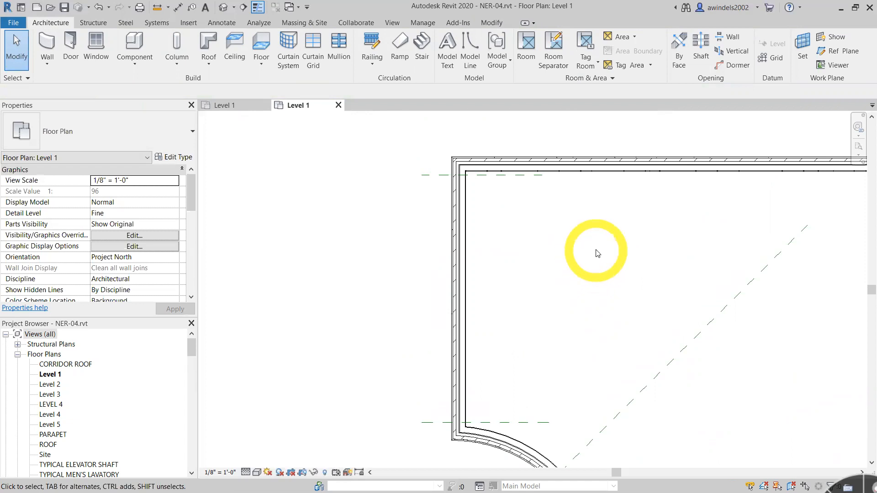
{"action": "left_click", "coordinate": [130, 46]}
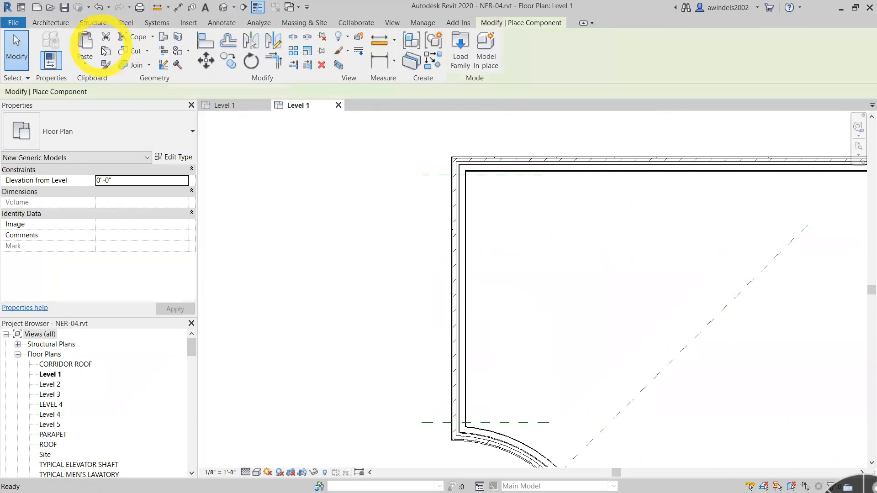
{"action": "key", "text": "Escape"}
{"action": "left_click", "coordinate": [92, 41]}
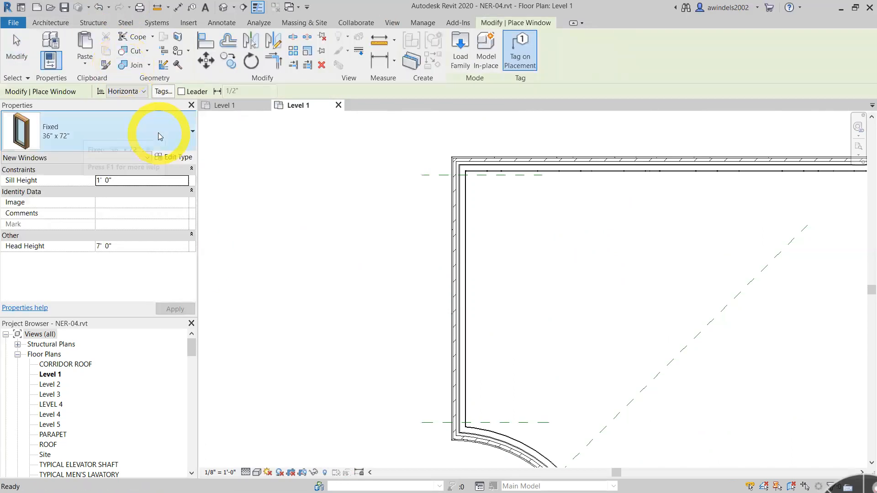
{"action": "left_click", "coordinate": [143, 122]}
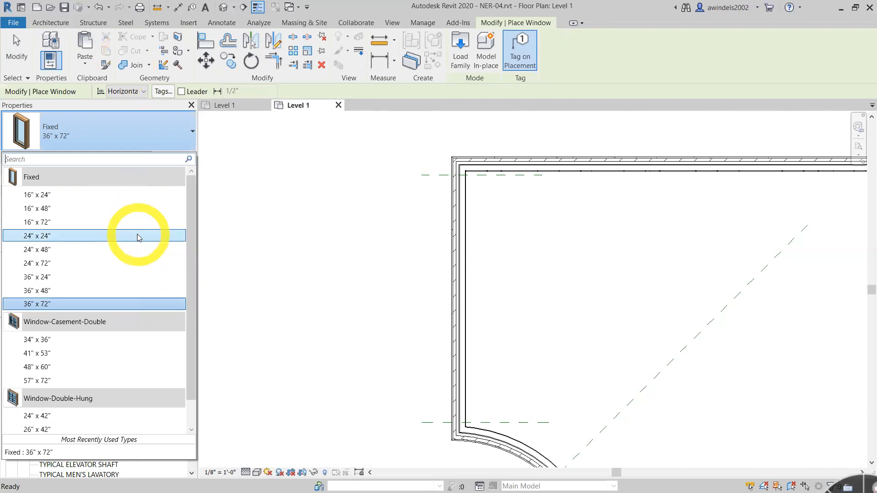
{"action": "left_click", "coordinate": [140, 272]}
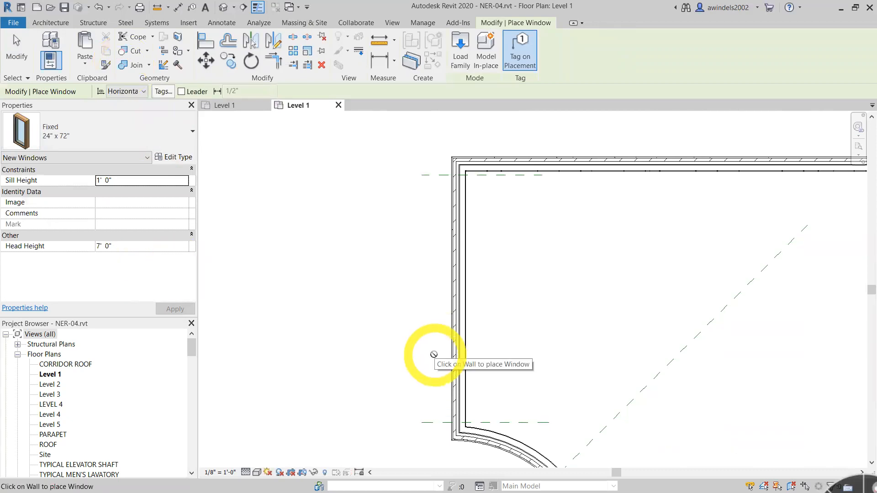
- Place a tagged Fixed 24" x 72" window in the west wall just north of the reference plane above the curved wall
{"action": "middle_click_drag", "start_coordinate": [490, 373], "coordinate": [447, 331]}
{"action": "scroll", "coordinate": [447, 331], "scroll_direction": "down", "scroll_amount": 1}
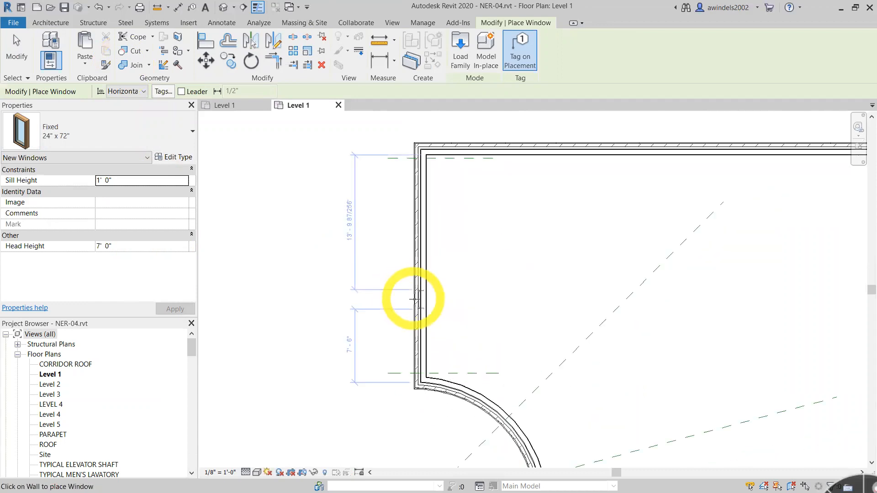
{"action": "left_click", "coordinate": [416, 290]}
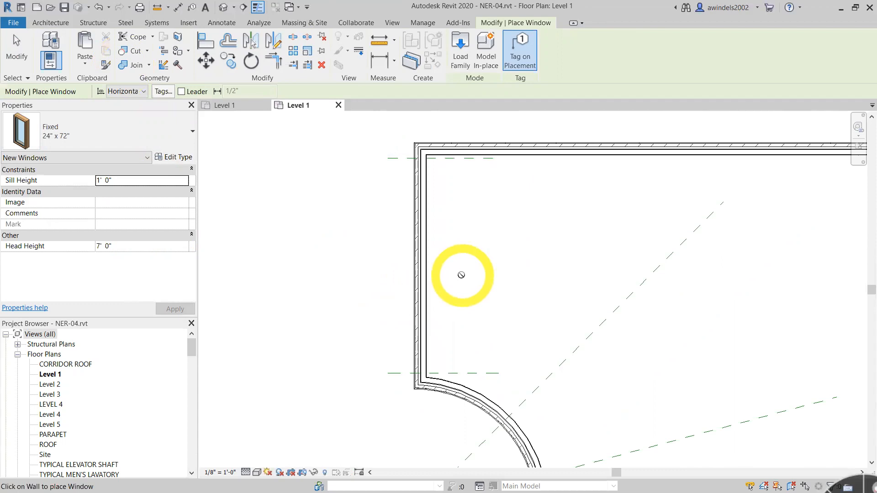
{"action": "middle_click_drag", "start_coordinate": [490, 306], "coordinate": [379, 260]}
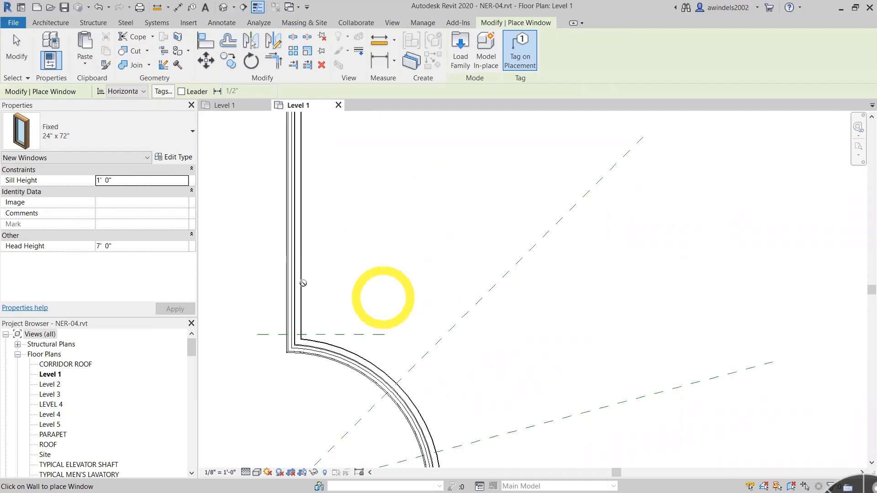
{"action": "left_click", "coordinate": [299, 314]}
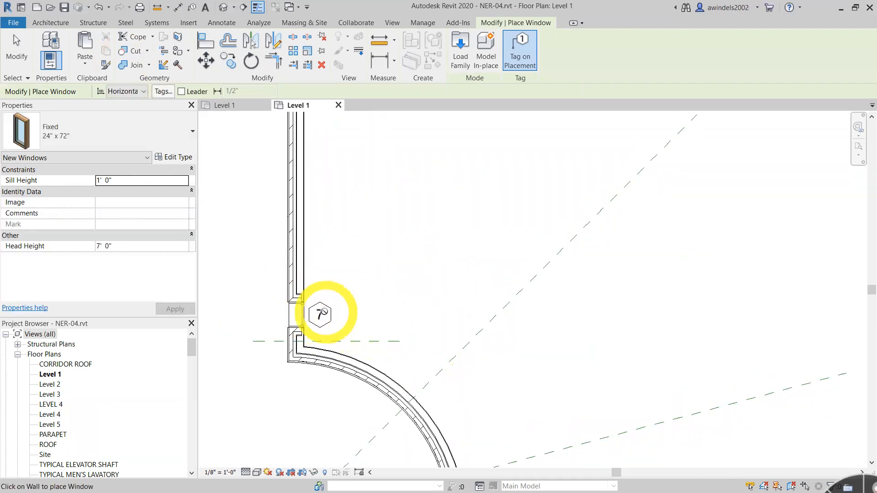
- Move the new window's tag from inside the room to the outside of the west wall
{"action": "key", "text": "Escape"}
{"action": "key", "text": "Escape"}
{"action": "left_click_drag", "start_coordinate": [320, 314], "coordinate": [270, 316]}
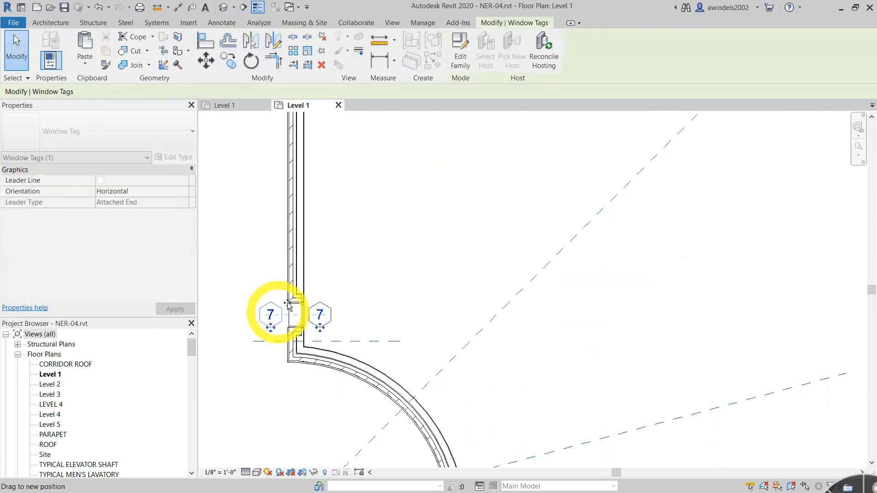
{"action": "left_click", "coordinate": [357, 293]}
{"action": "scroll", "coordinate": [345, 340], "scroll_direction": "up", "scroll_amount": 2}
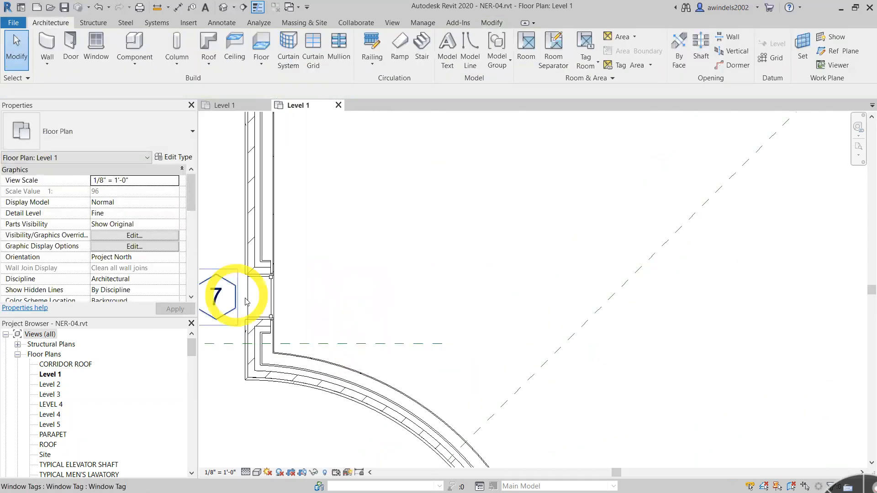
- Shift the window slightly north along the west wall, away from the reference plane
{"action": "scroll", "coordinate": [242, 296], "scroll_direction": "up", "scroll_amount": 2}
{"action": "middle_click_drag", "start_coordinate": [445, 315], "coordinate": [501, 387]}
{"action": "left_click", "coordinate": [324, 340]}
{"action": "left_click_drag", "start_coordinate": [328, 319], "coordinate": [329, 291]}
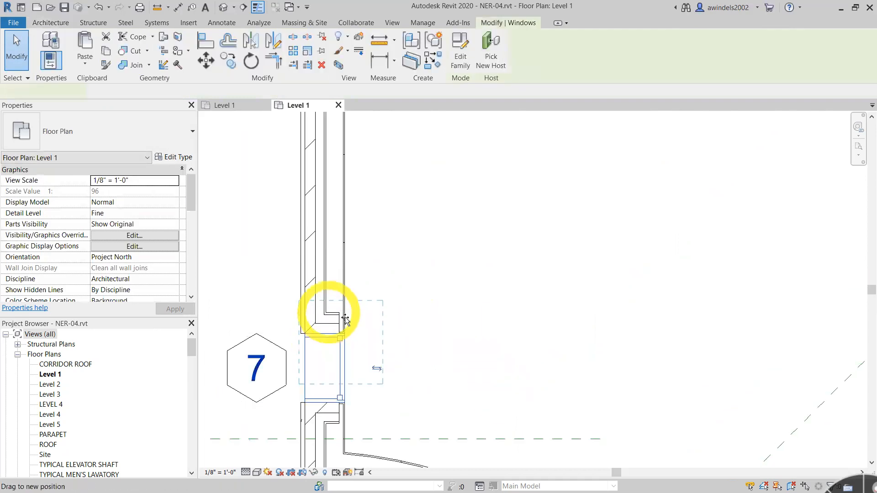
{"action": "left_click", "coordinate": [523, 372]}
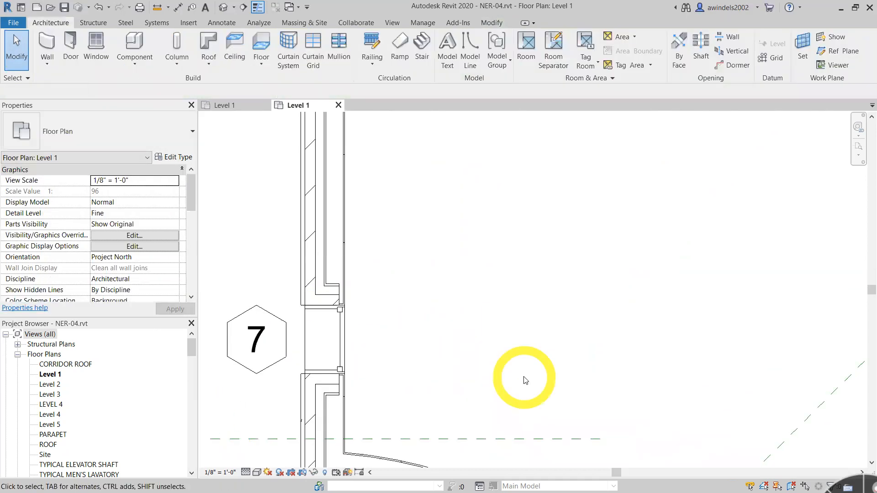
- Undo the window shift, the tag move and the window placement in the west wall
{"action": "key", "text": "ctrl+z"}
{"action": "key", "text": "ctrl+z"}
{"action": "key", "text": "ctrl+z"}
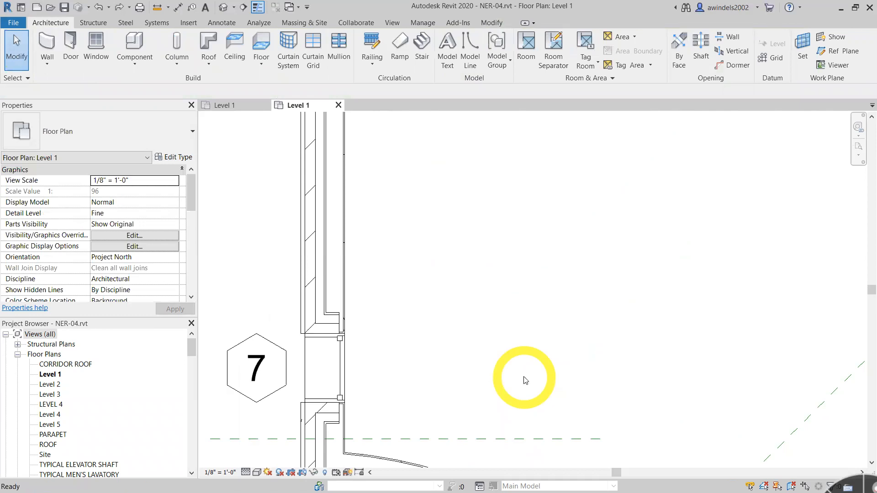
- Place a tagged Fixed 24" x 72" window facing outward in the west wall, about 2' 6" north of the curved wall
{"action": "left_click", "coordinate": [96, 46]}
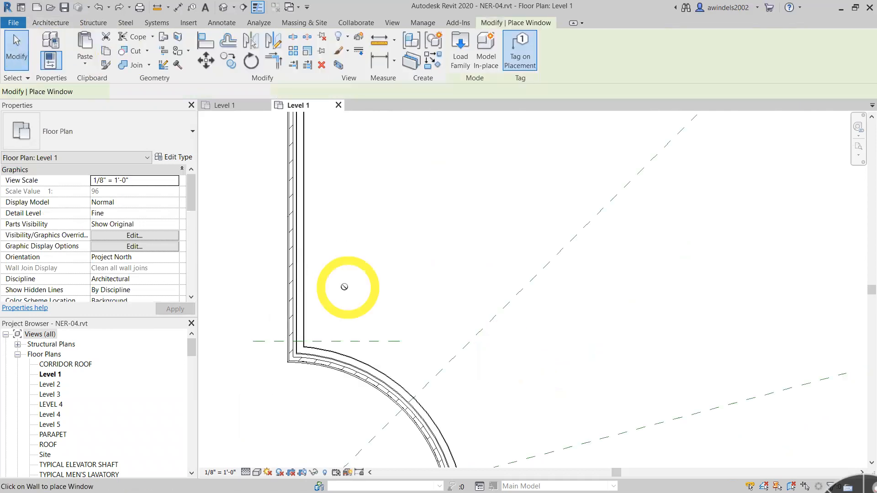
{"action": "left_click", "coordinate": [290, 311]}
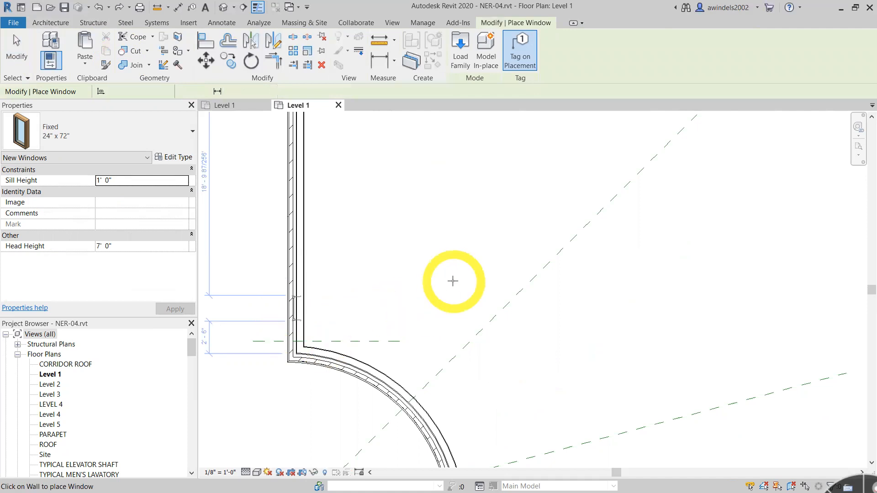
{"action": "scroll", "coordinate": [309, 315], "scroll_direction": "up", "scroll_amount": 4}
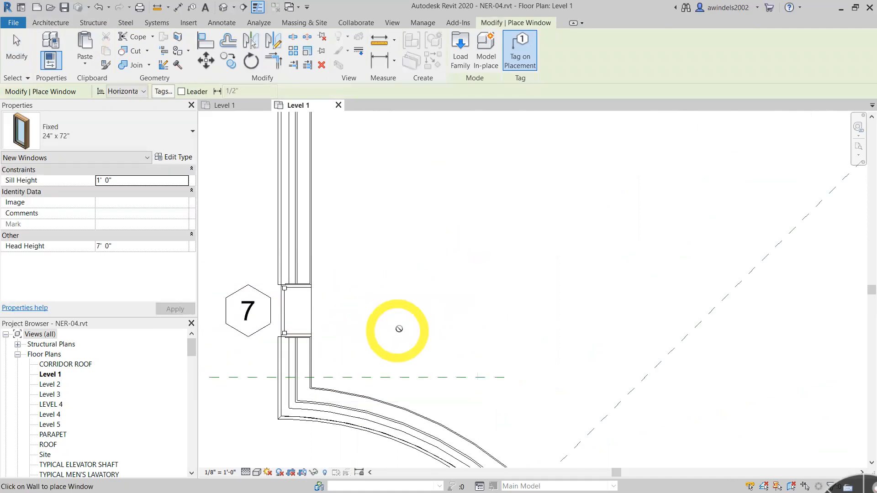
{"action": "middle_click_drag", "start_coordinate": [492, 374], "coordinate": [522, 343]}
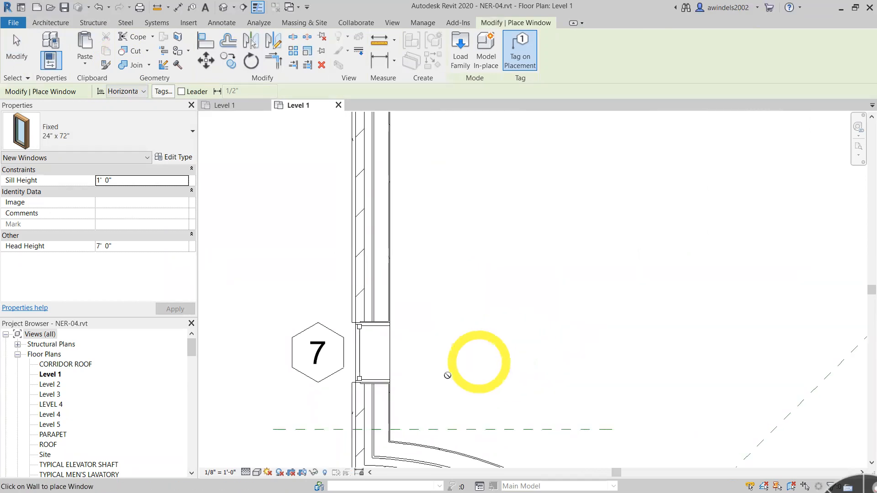
{"action": "left_click", "coordinate": [390, 368]}
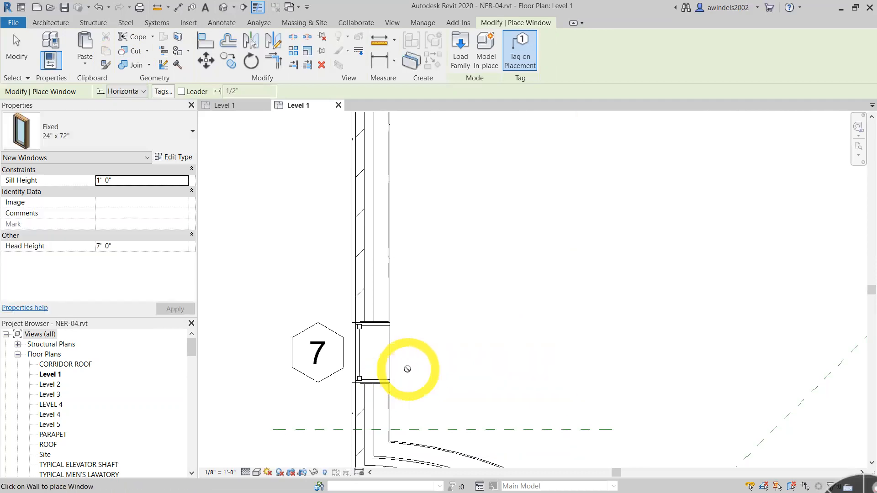
{"action": "key", "text": "Escape"}
{"action": "key", "text": "Escape"}
- Move the window south from its southeast corner to the intersection of the west wall's inside face and the reference plane
{"action": "left_click", "coordinate": [378, 371]}
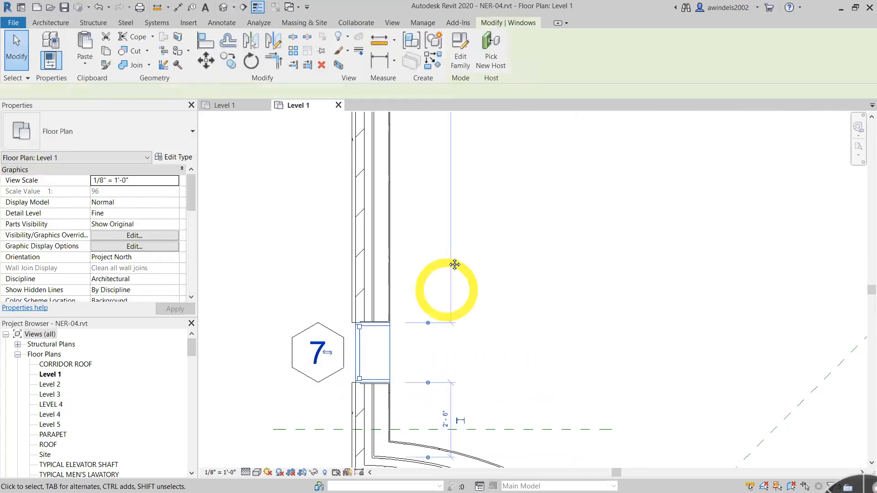
{"action": "scroll", "coordinate": [476, 448], "scroll_direction": "up", "scroll_amount": 1}
{"action": "middle_click_drag", "start_coordinate": [551, 410], "coordinate": [558, 345]}
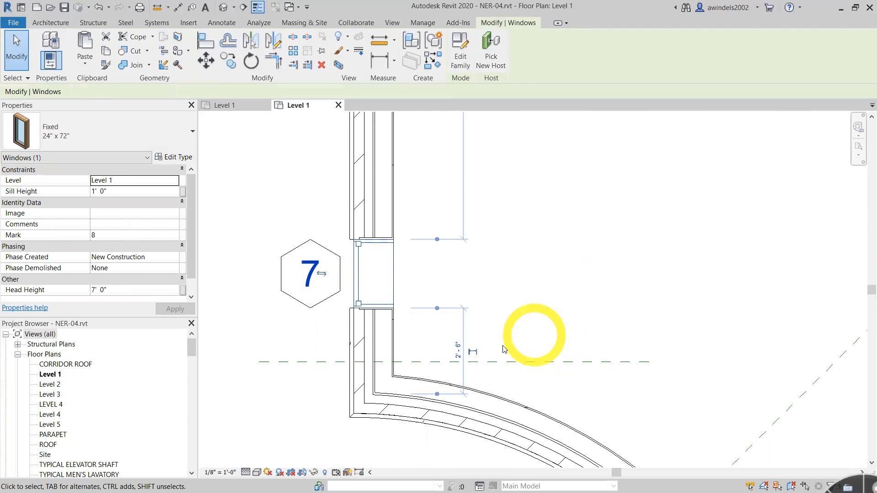
{"action": "scroll", "coordinate": [497, 326], "scroll_direction": "up", "scroll_amount": 2}
{"action": "middle_click_drag", "start_coordinate": [548, 346], "coordinate": [544, 338]}
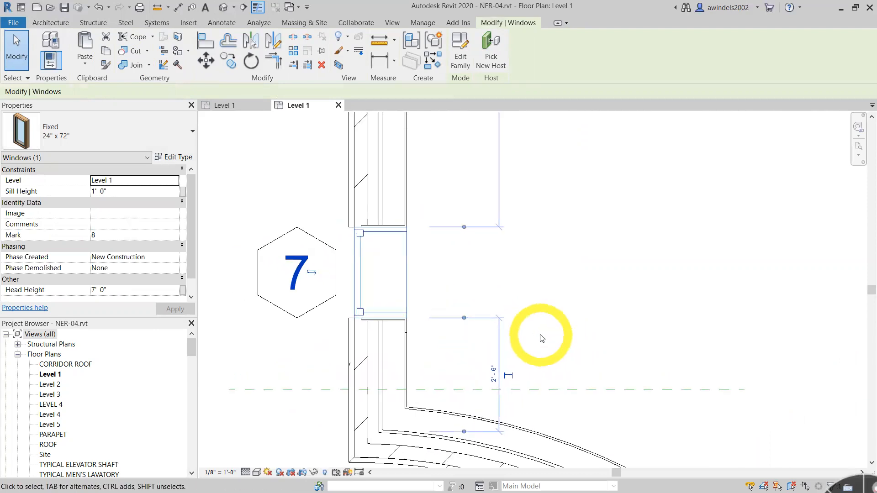
{"action": "left_click", "coordinate": [206, 60]}
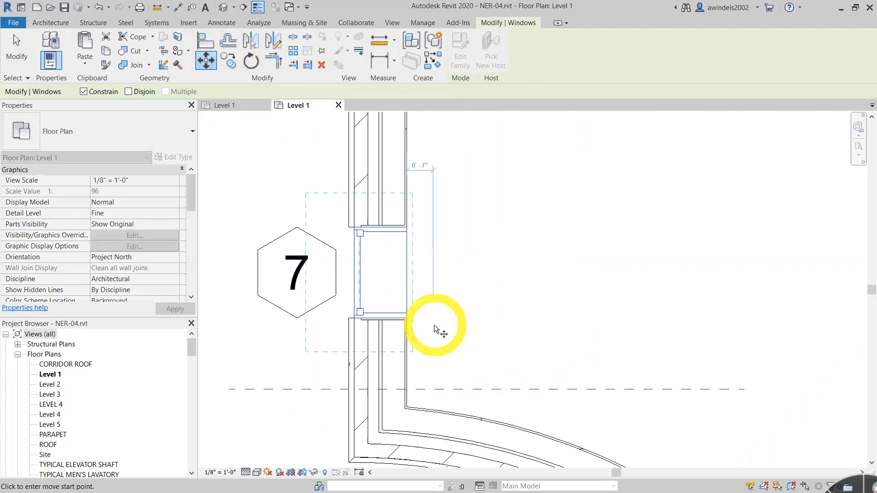
{"action": "scroll", "coordinate": [434, 325], "scroll_direction": "up", "scroll_amount": 2}
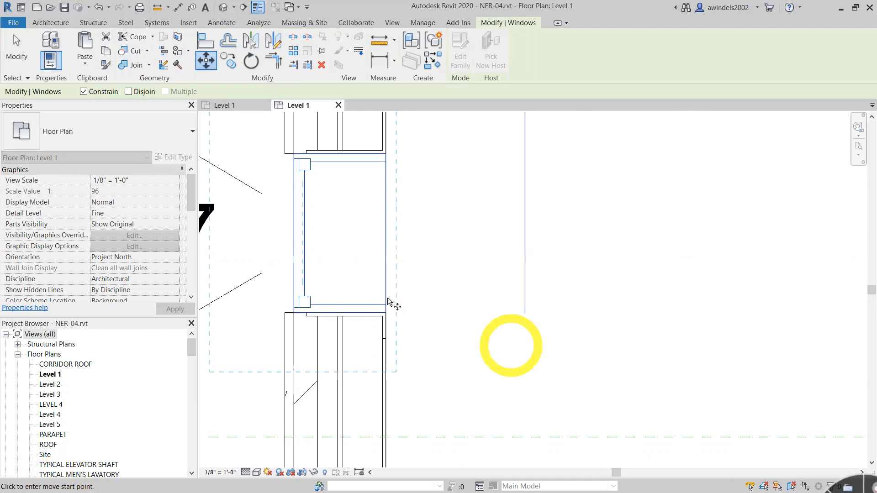
{"action": "scroll", "coordinate": [388, 315], "scroll_direction": "up", "scroll_amount": 1}
{"action": "scroll", "coordinate": [388, 315], "scroll_direction": "up", "scroll_amount": 1}
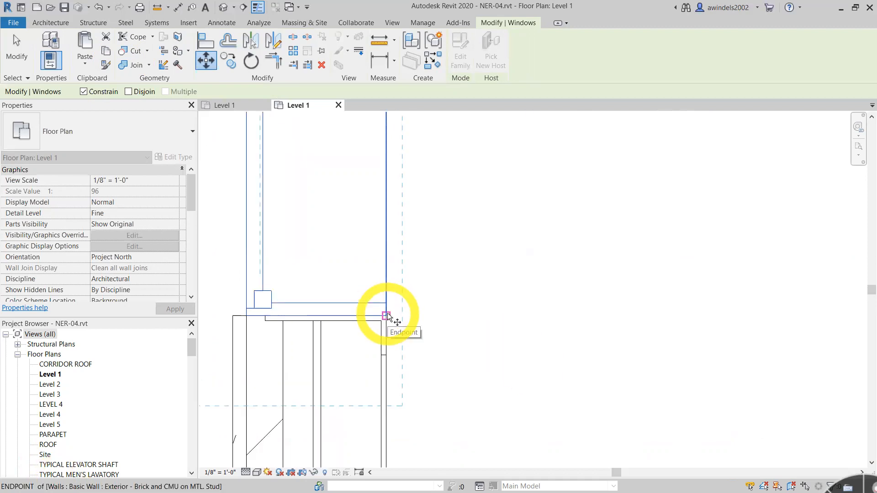
{"action": "left_click", "coordinate": [388, 315]}
{"action": "scroll", "coordinate": [427, 333], "scroll_direction": "down", "scroll_amount": 1}
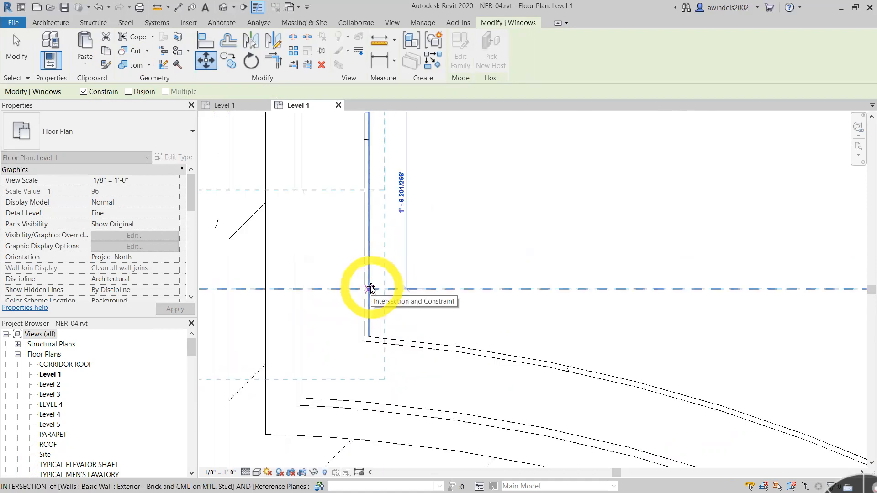
{"action": "left_click", "coordinate": [370, 289]}
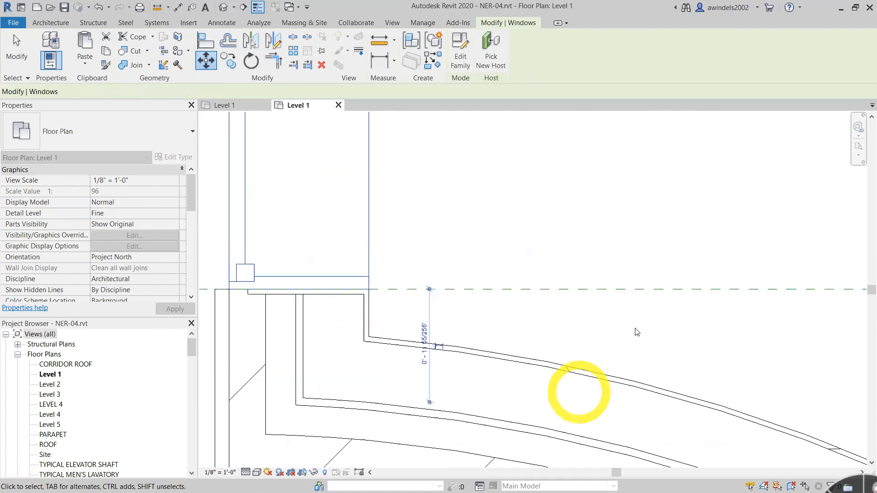
{"action": "scroll", "coordinate": [590, 274], "scroll_direction": "down", "scroll_amount": 2}
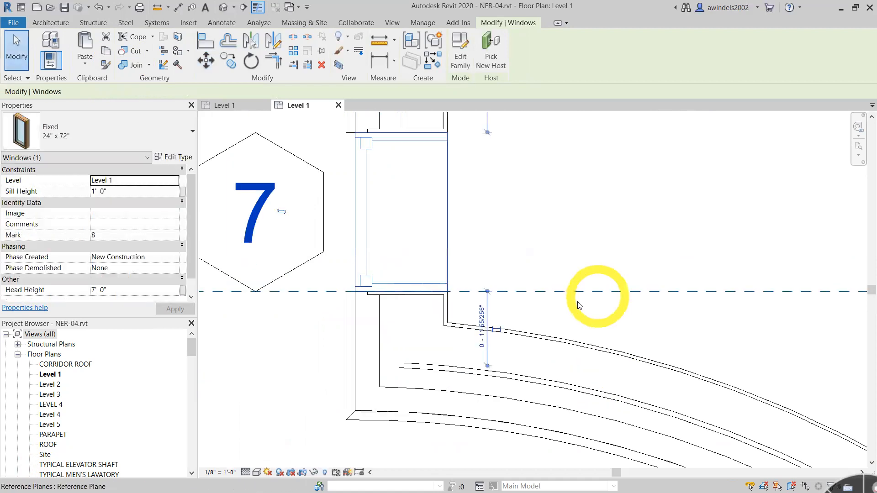
{"action": "scroll", "coordinate": [594, 261], "scroll_direction": "down", "scroll_amount": 2}
{"action": "left_click", "coordinate": [587, 250]}
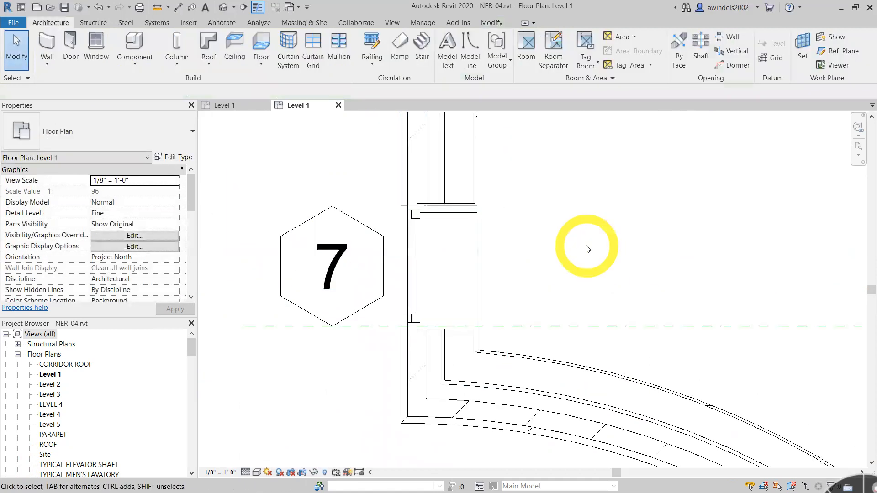
- Set up a linear array of the west-wall window and its tag, grouped and associated, with 4 items and Move To Last
{"action": "scroll", "coordinate": [587, 249], "scroll_direction": "down", "scroll_amount": 2}
{"action": "middle_click_drag", "start_coordinate": [470, 249], "coordinate": [366, 255]}
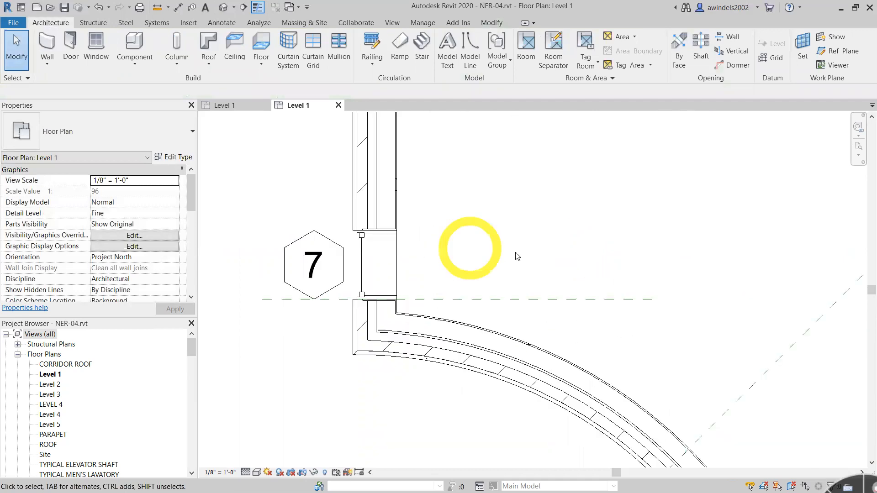
{"action": "middle_click_drag", "start_coordinate": [536, 273], "coordinate": [502, 300]}
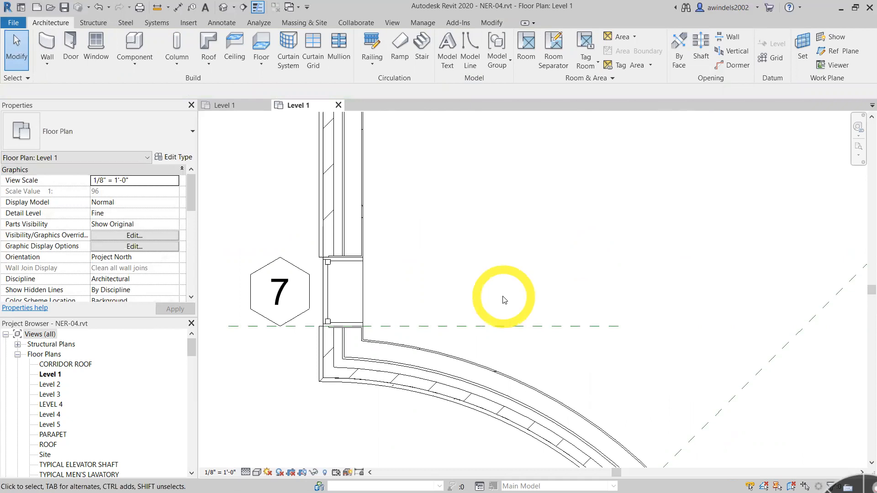
{"action": "left_click", "coordinate": [360, 304]}
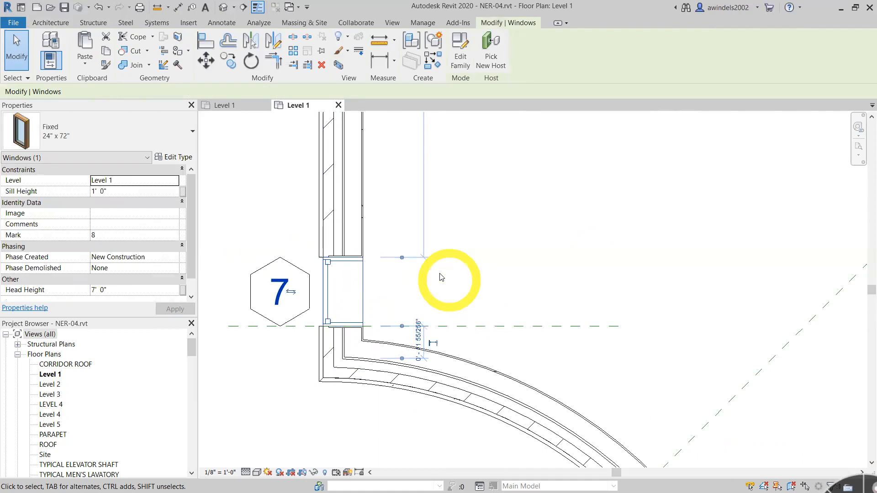
{"action": "left_click", "coordinate": [273, 269], "text": "ctrl"}
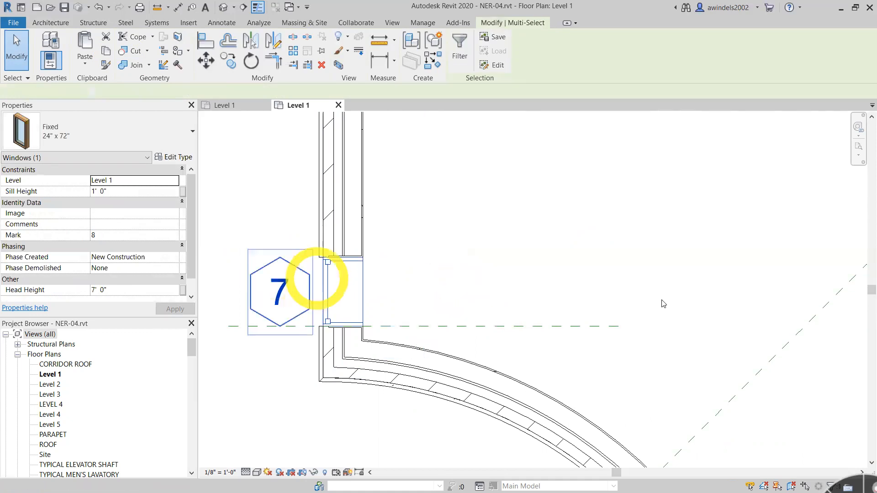
{"action": "left_click", "coordinate": [663, 303]}
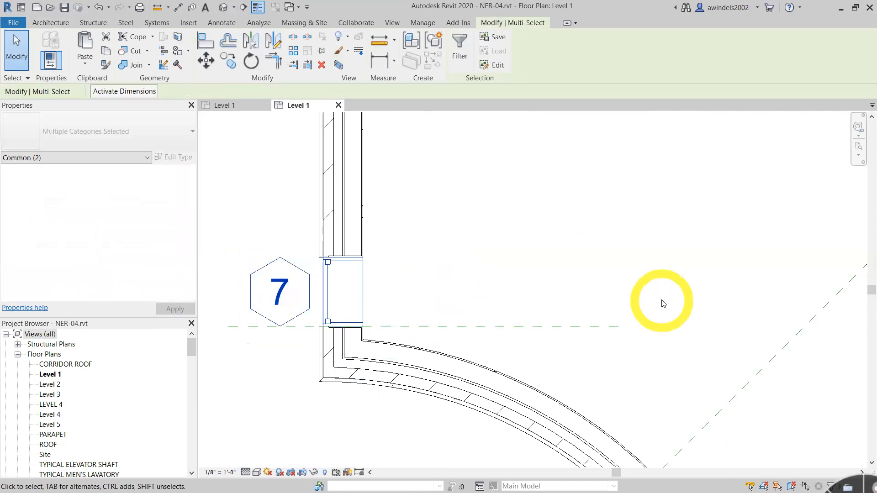
{"action": "left_click", "coordinate": [298, 53]}
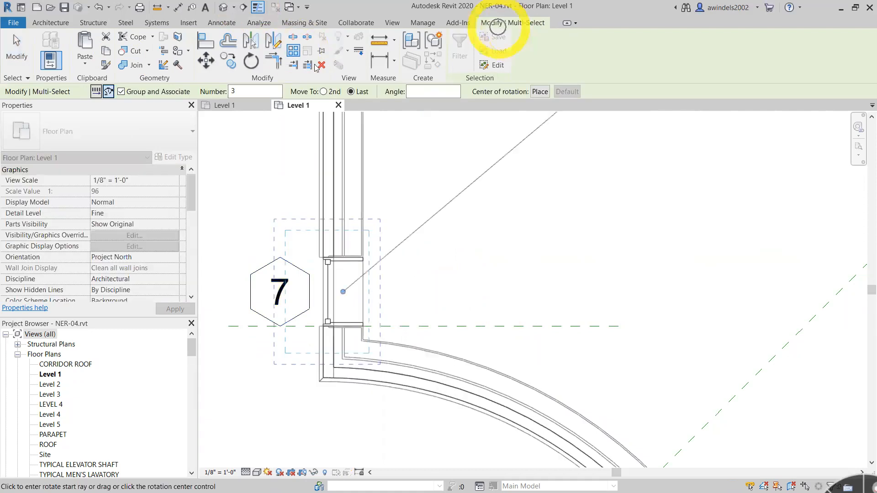
{"action": "left_click", "coordinate": [96, 92]}
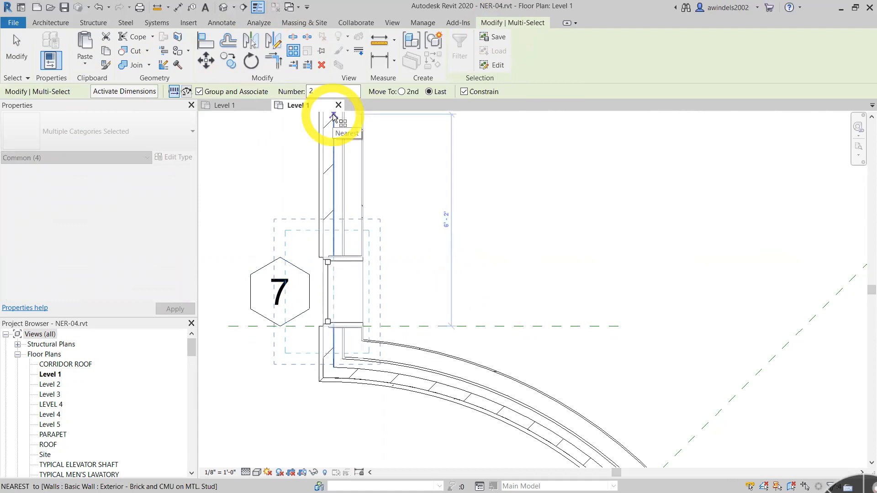
{"action": "left_click_drag", "start_coordinate": [320, 94], "coordinate": [265, 104]}
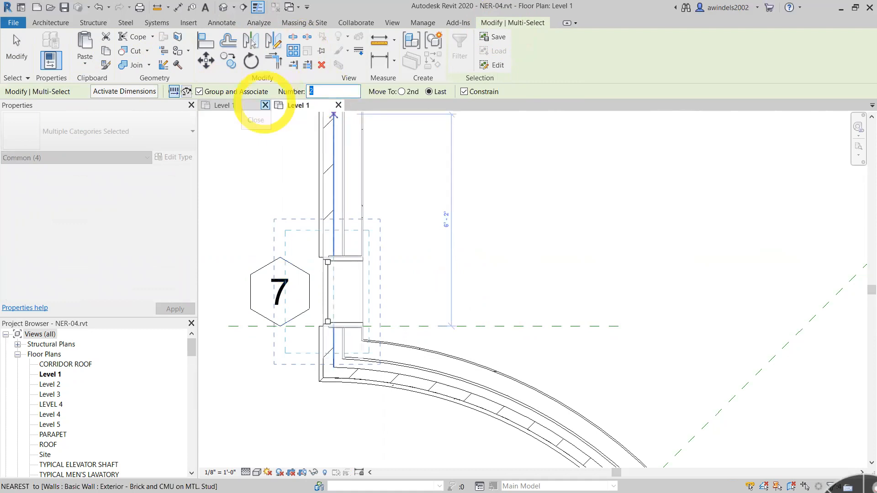
{"action": "type", "text": "4"}
{"action": "left_click", "coordinate": [430, 92]}
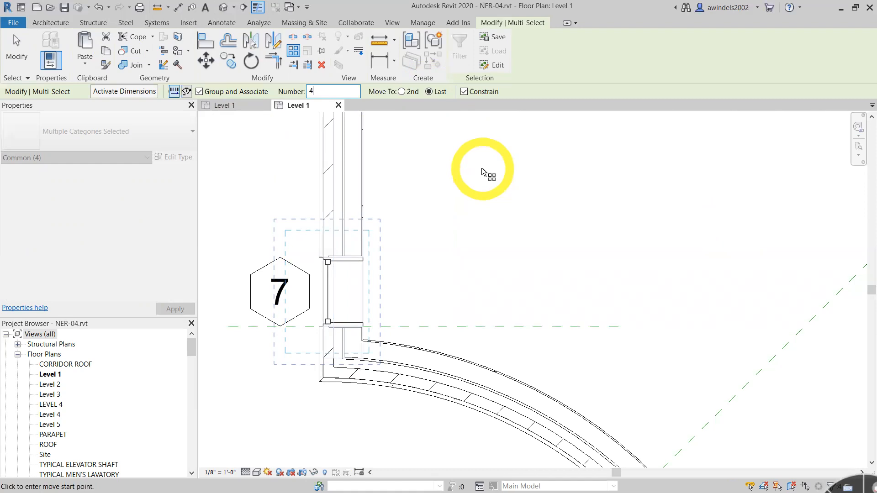
- Array the window and tag from the window opening's northwest corner up to the wall's intersection with the northern reference plane
{"action": "scroll", "coordinate": [340, 238], "scroll_direction": "up", "scroll_amount": 1}
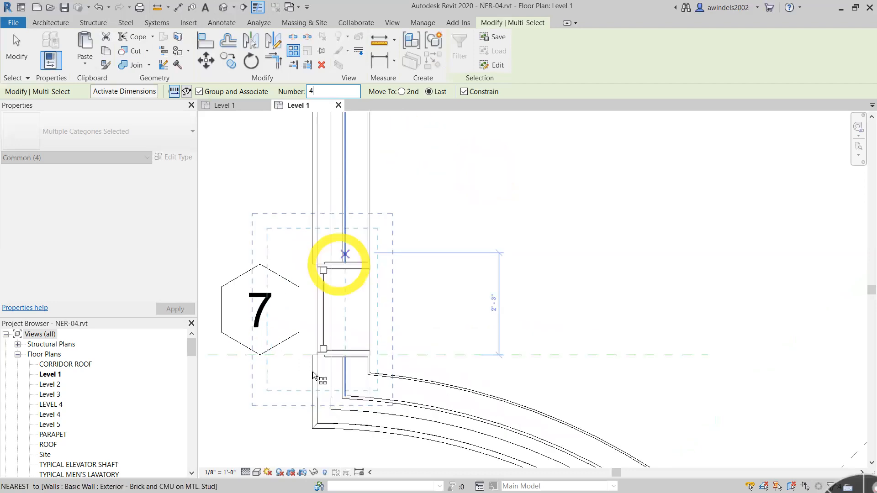
{"action": "scroll", "coordinate": [320, 340], "scroll_direction": "up", "scroll_amount": 2}
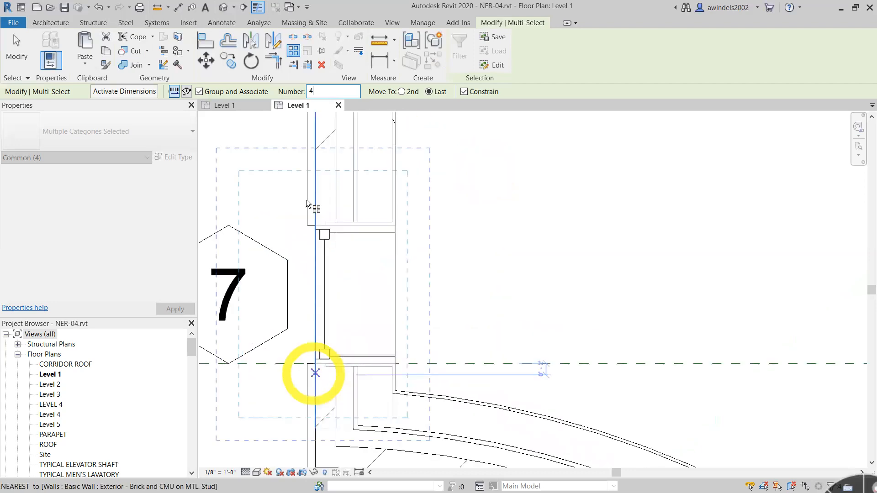
{"action": "scroll", "coordinate": [316, 228], "scroll_direction": "up", "scroll_amount": 2}
{"action": "left_click", "coordinate": [315, 223]}
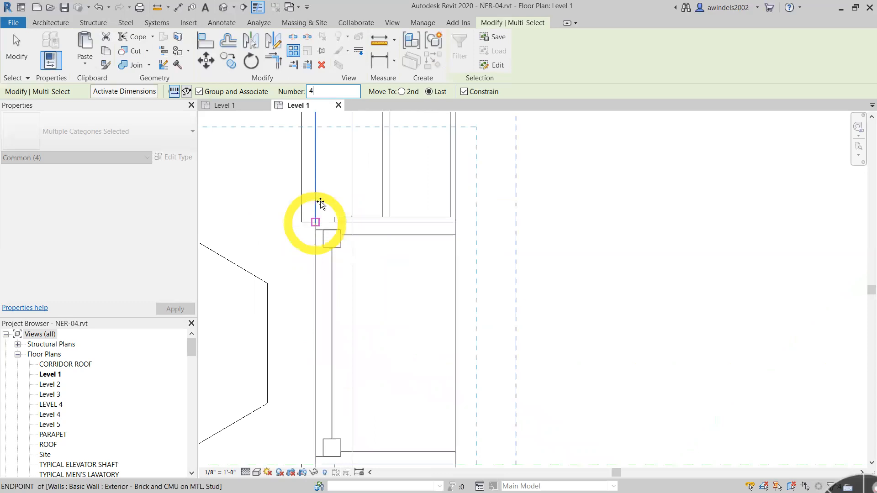
{"action": "scroll", "coordinate": [325, 178], "scroll_direction": "down", "scroll_amount": 3}
{"action": "scroll", "coordinate": [301, 228], "scroll_direction": "up", "scroll_amount": 2}
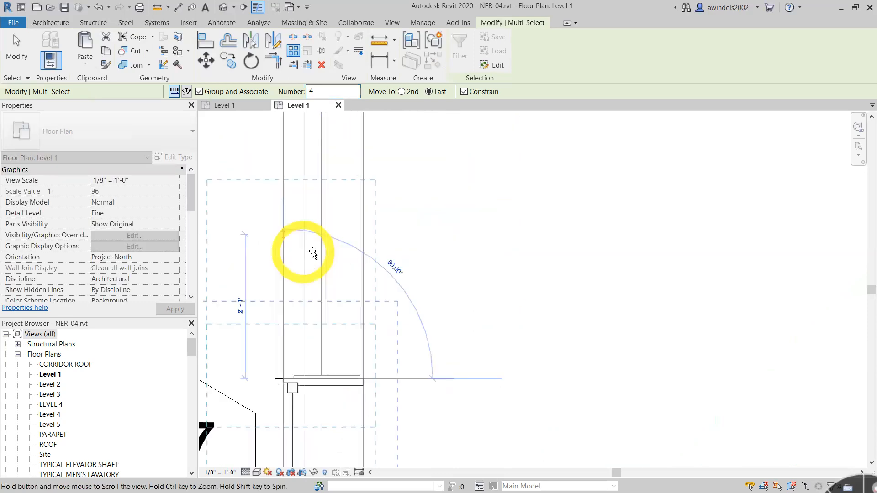
{"action": "middle_click_drag", "start_coordinate": [313, 318], "coordinate": [308, 411]}
{"action": "scroll", "coordinate": [308, 412], "scroll_direction": "down", "scroll_amount": 2}
{"action": "middle_click_drag", "start_coordinate": [307, 175], "coordinate": [309, 338]}
{"action": "middle_click_drag", "start_coordinate": [313, 198], "coordinate": [321, 323]}
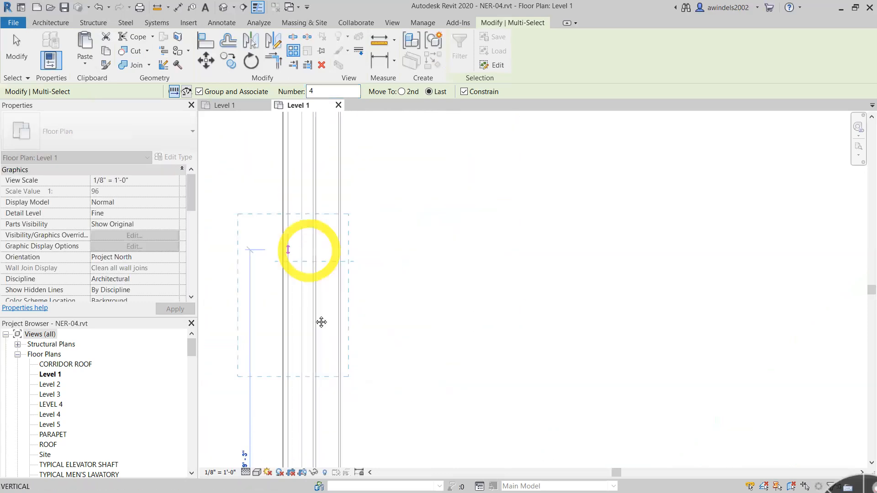
{"action": "scroll", "coordinate": [304, 199], "scroll_direction": "down", "scroll_amount": 2}
{"action": "scroll", "coordinate": [300, 187], "scroll_direction": "up", "scroll_amount": 2}
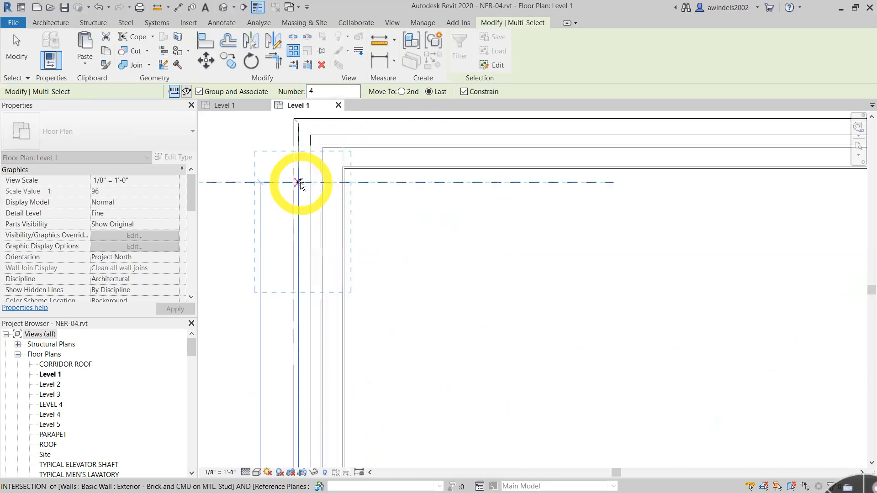
{"action": "left_click", "coordinate": [574, 323]}
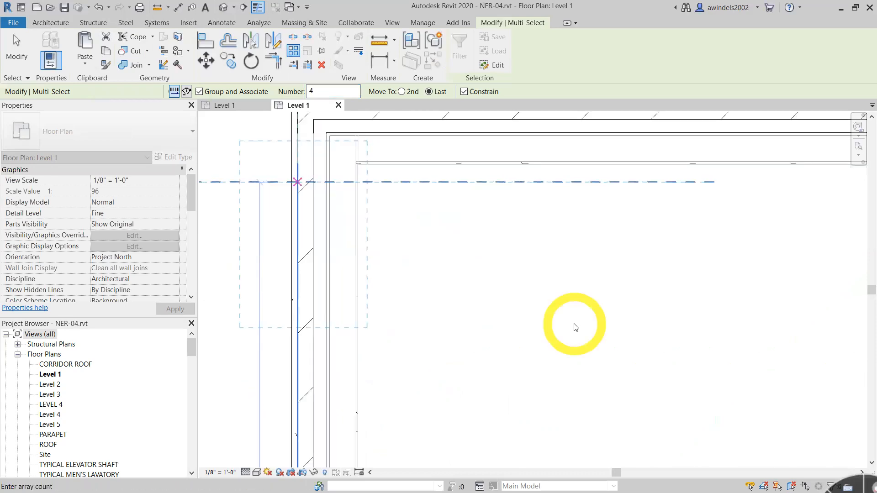
- Accept 4 as the window array count and clear the selection
{"action": "scroll", "coordinate": [511, 258], "scroll_direction": "down", "scroll_amount": 2}
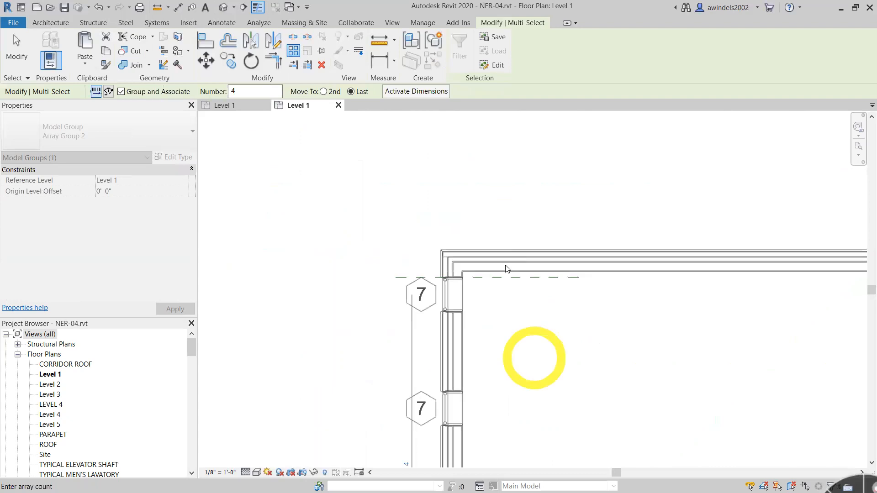
{"action": "scroll", "coordinate": [525, 320], "scroll_direction": "down", "scroll_amount": 1}
{"action": "scroll", "coordinate": [521, 343], "scroll_direction": "down", "scroll_amount": 1}
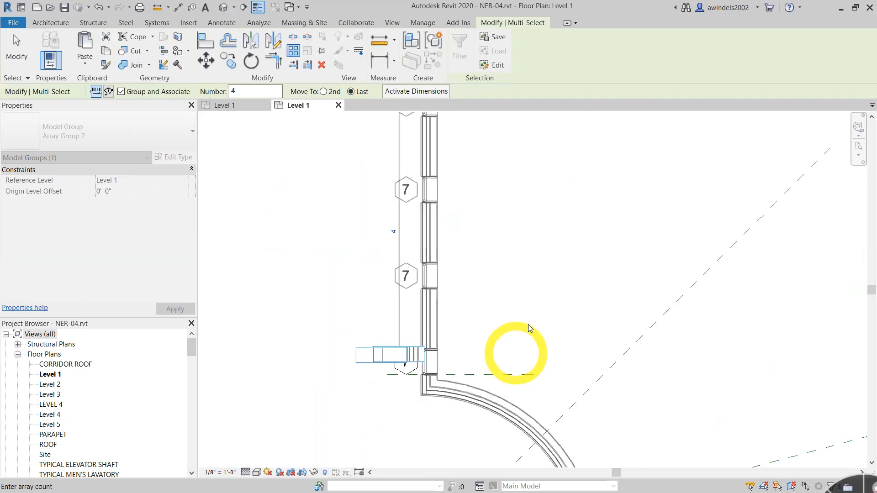
{"action": "scroll", "coordinate": [530, 312], "scroll_direction": "up", "scroll_amount": 1}
{"action": "middle_click_drag", "start_coordinate": [519, 329], "coordinate": [525, 352]}
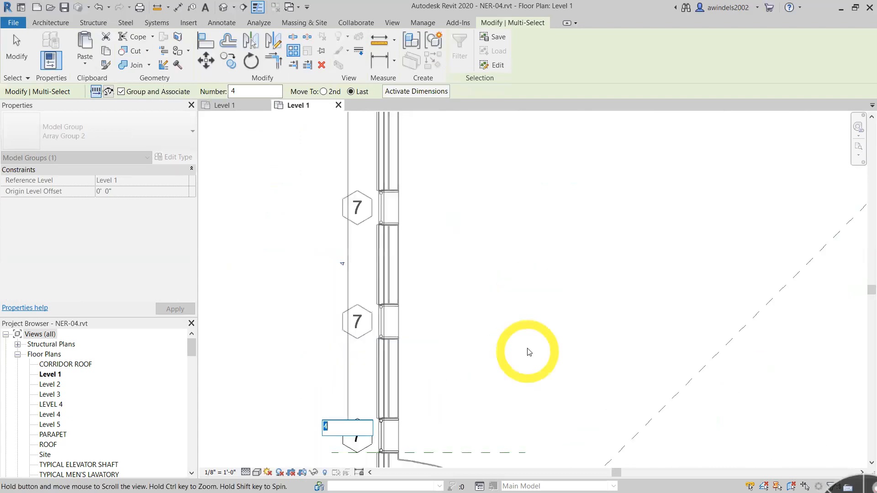
{"action": "scroll", "coordinate": [528, 351], "scroll_direction": "down", "scroll_amount": 1}
{"action": "middle_click_drag", "start_coordinate": [534, 311], "coordinate": [539, 334]}
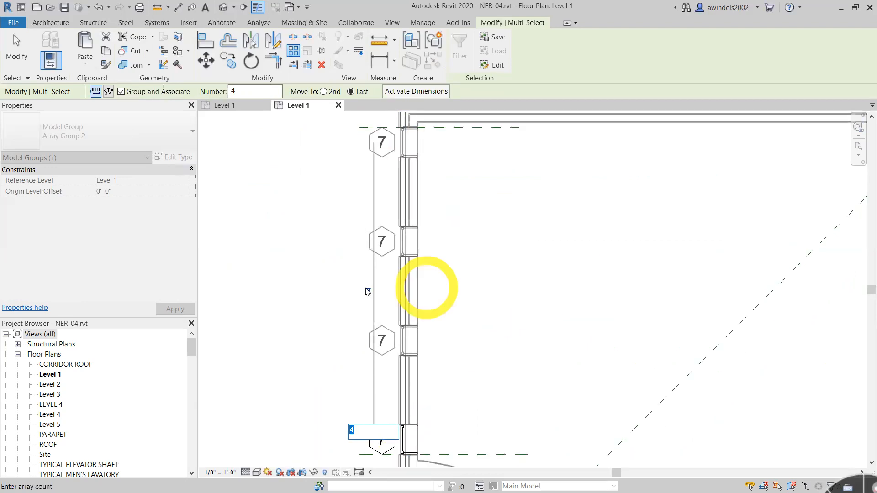
{"action": "key", "text": "Return"}
{"action": "key", "text": "Escape"}
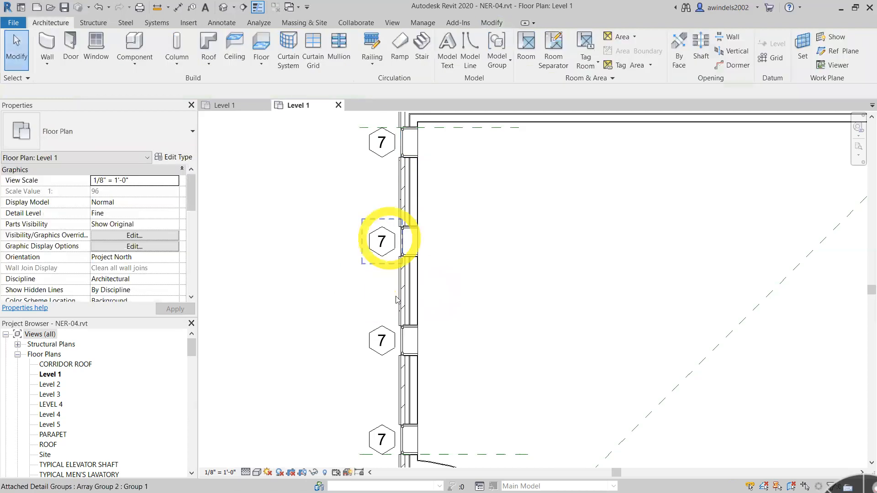
- Change the west-wall window array's count to 6
{"action": "left_click", "coordinate": [414, 245]}
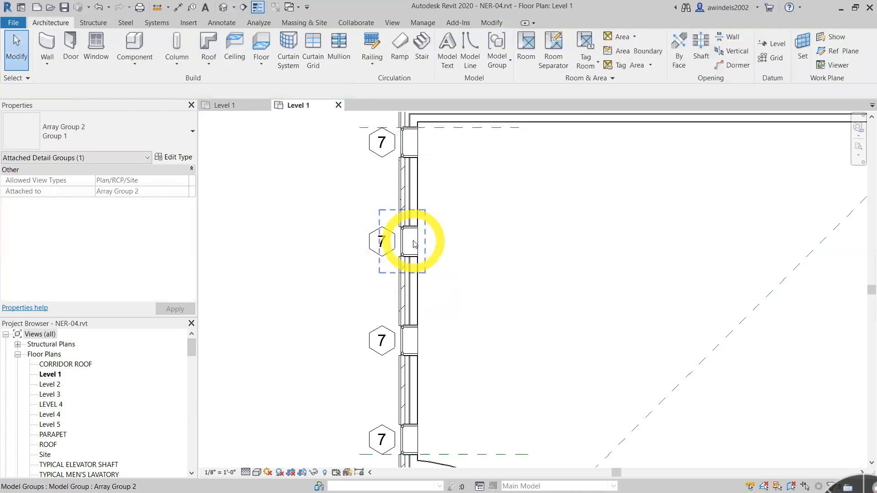
{"action": "left_click", "coordinate": [369, 291]}
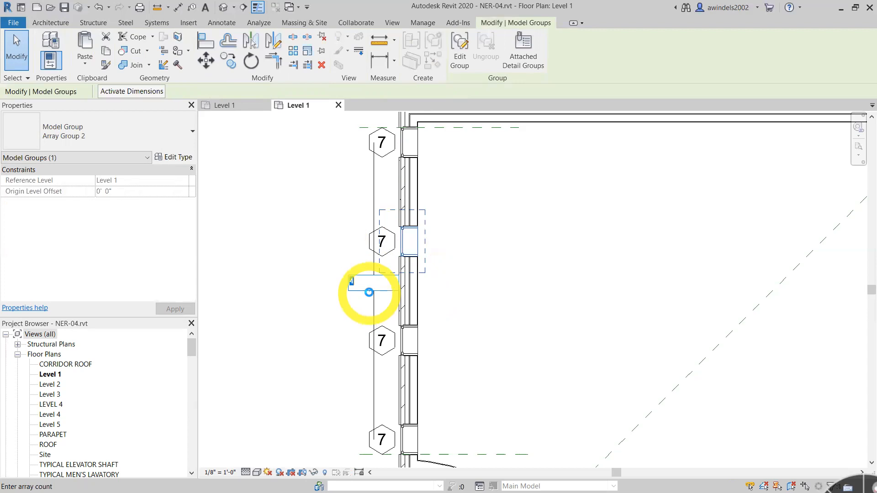
{"action": "type", "text": "6"}
{"action": "left_click", "coordinate": [539, 286]}
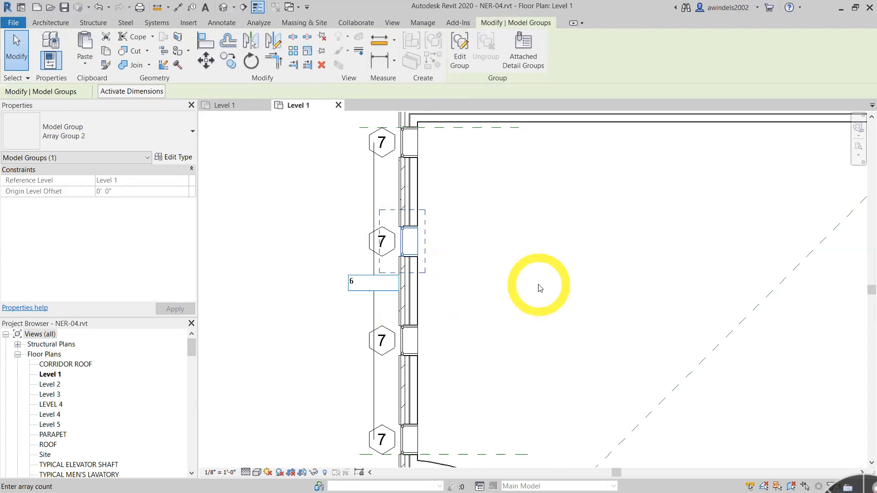
{"action": "left_click", "coordinate": [550, 300]}
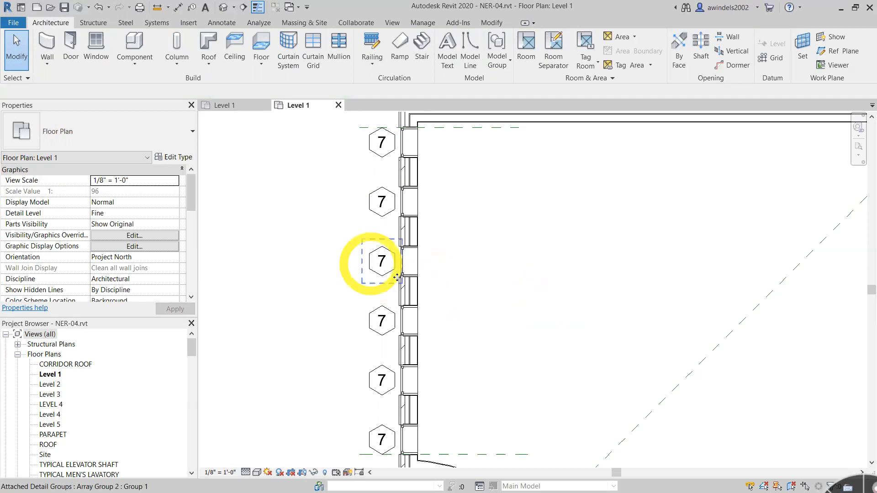
- Set the west-wall window array's count to 5
{"action": "left_click", "coordinate": [409, 270]}
{"action": "left_click", "coordinate": [370, 290]}
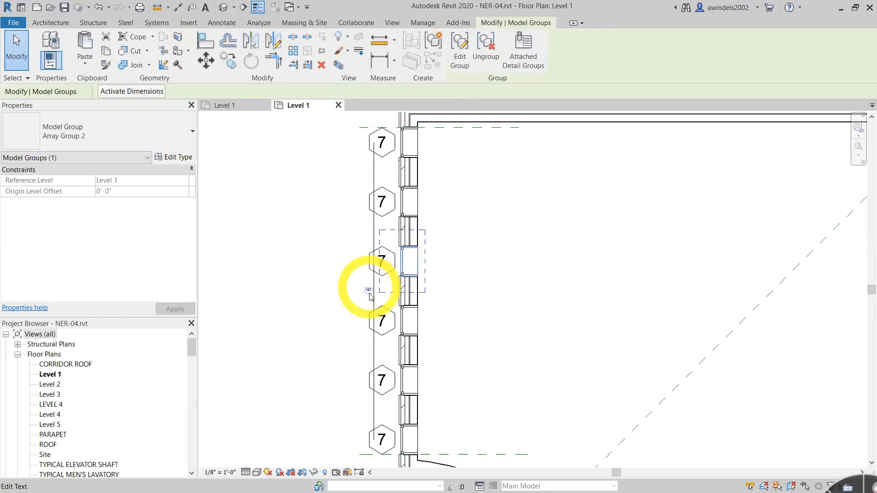
{"action": "left_click", "coordinate": [369, 294]}
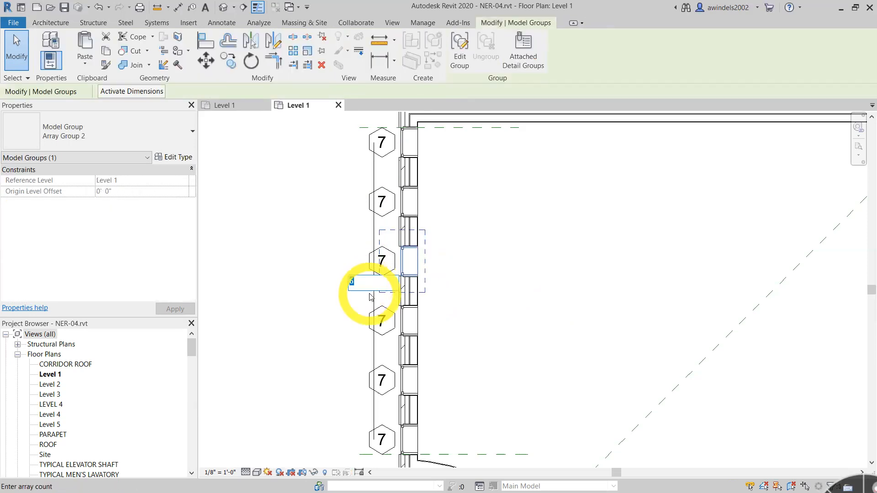
{"action": "type", "text": "5"}
{"action": "left_click", "coordinate": [562, 268]}
- Inspect the radial array of reference planes at the curved wall by selecting one of its groups, and clear the selection
{"action": "scroll", "coordinate": [565, 290], "scroll_direction": "down", "scroll_amount": 2}
{"action": "middle_click_drag", "start_coordinate": [565, 289], "coordinate": [475, 153]}
{"action": "scroll", "coordinate": [480, 166], "scroll_direction": "down", "scroll_amount": 2}
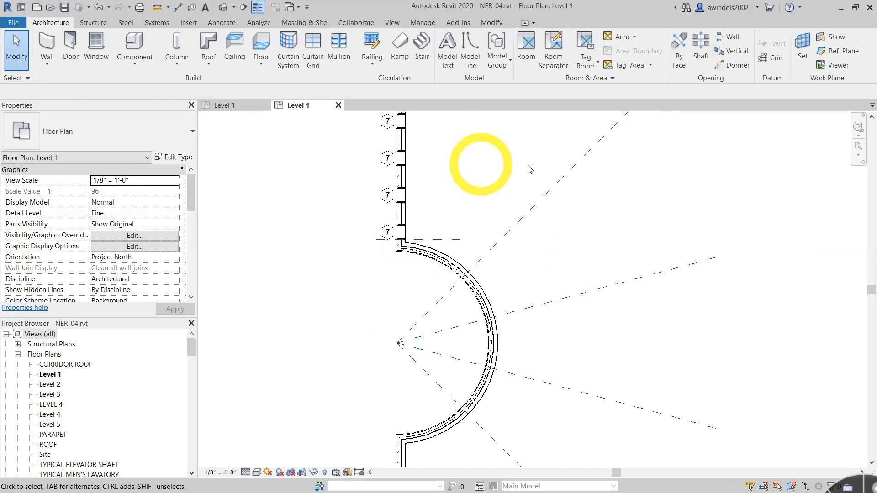
{"action": "left_click", "coordinate": [482, 264]}
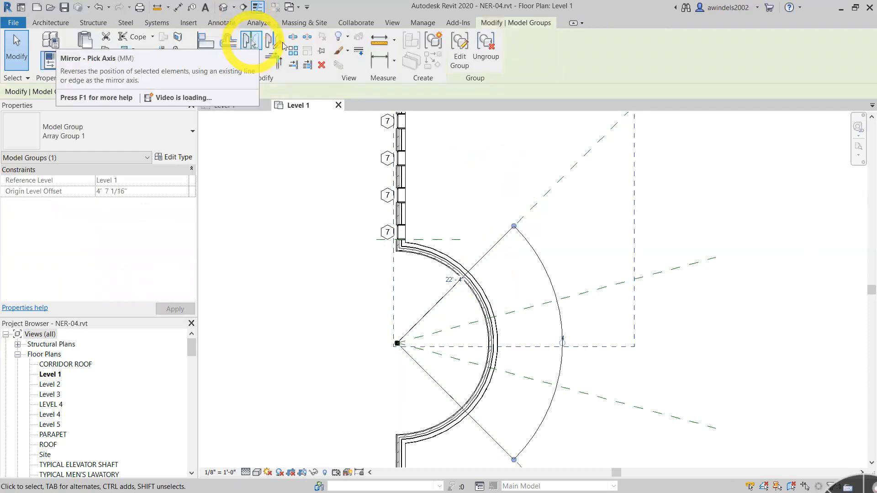
{"action": "left_click", "coordinate": [362, 216]}
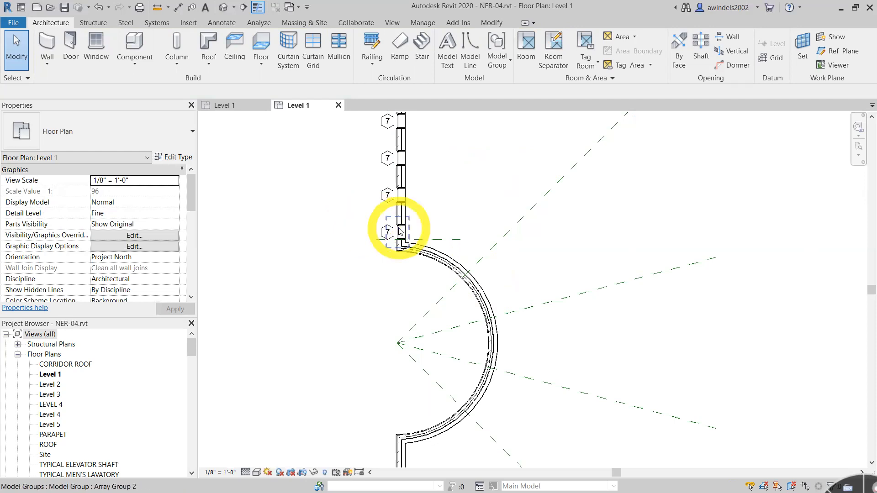
- Select all five window groups and their attached tag groups in the west wall, checking the selected categories with Filter
{"action": "scroll", "coordinate": [454, 150], "scroll_direction": "down", "scroll_amount": 2}
{"action": "middle_click_drag", "start_coordinate": [434, 152], "coordinate": [419, 259]}
{"action": "scroll", "coordinate": [408, 206], "scroll_direction": "up", "scroll_amount": 1}
{"action": "scroll", "coordinate": [402, 210], "scroll_direction": "up", "scroll_amount": 1}
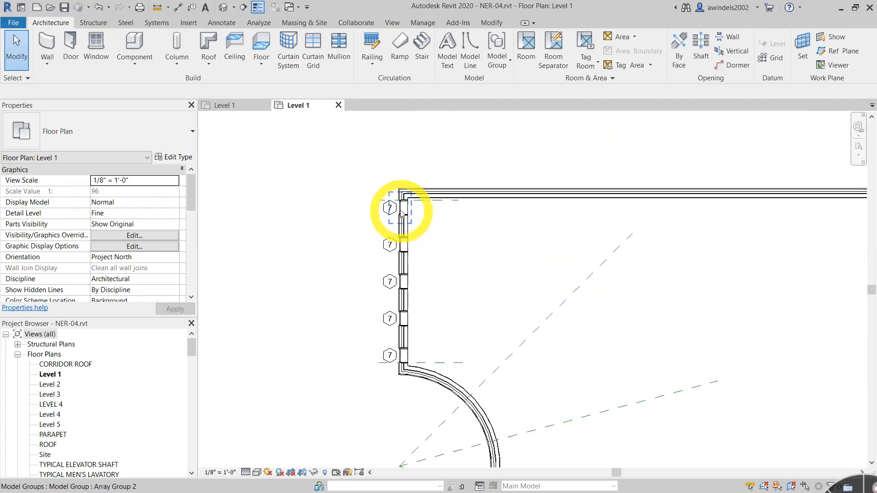
{"action": "left_click_drag", "start_coordinate": [363, 186], "coordinate": [438, 396]}
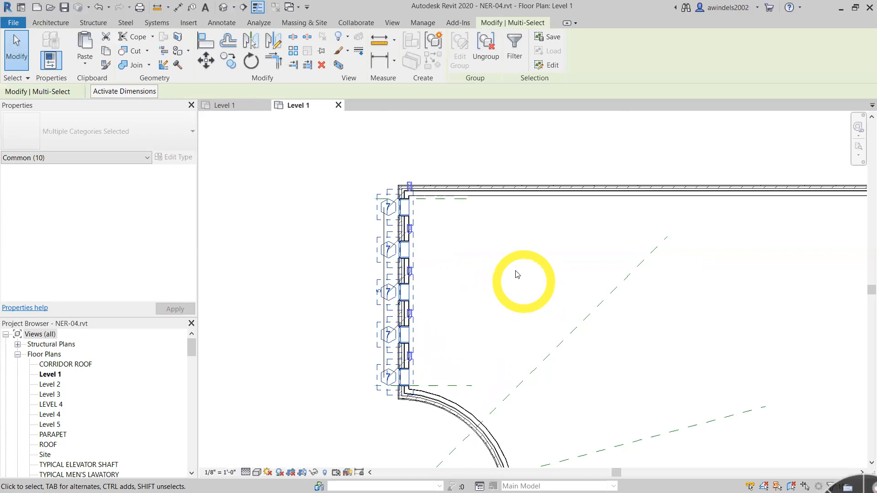
{"action": "left_click", "coordinate": [519, 57]}
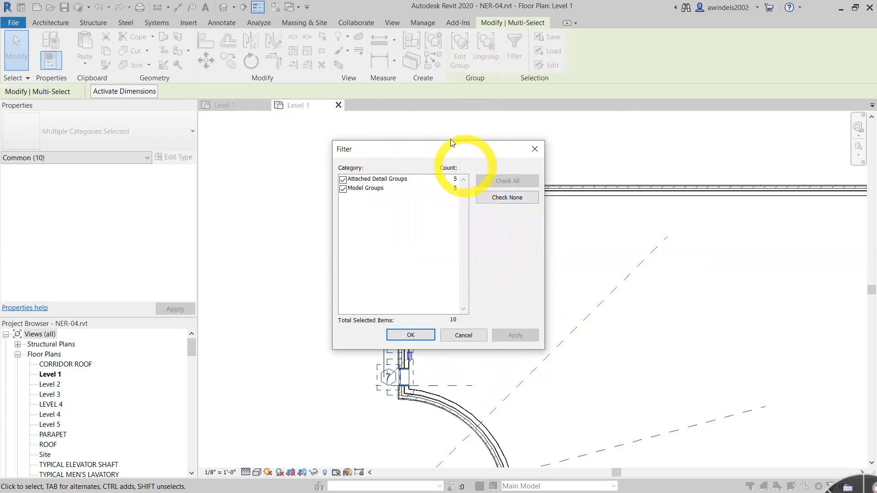
{"action": "left_click_drag", "start_coordinate": [450, 147], "coordinate": [577, 164]}
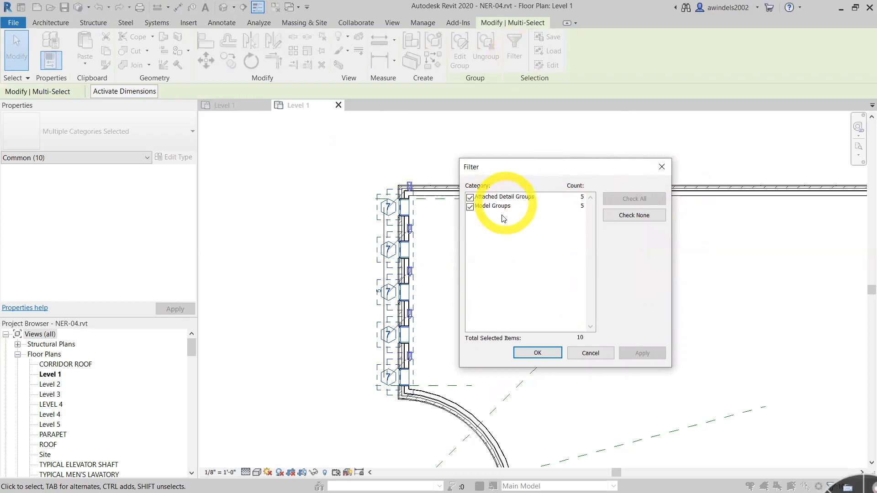
{"action": "left_click", "coordinate": [590, 352]}
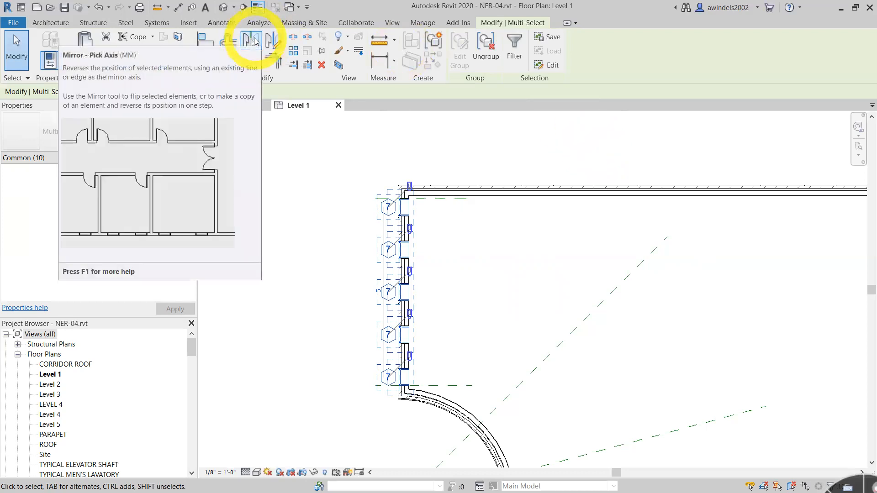
{"action": "left_click", "coordinate": [255, 42]}
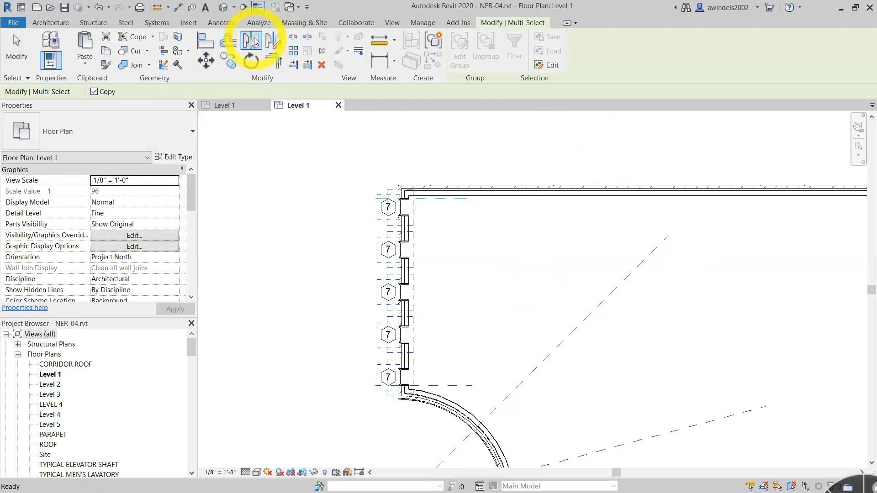
{"action": "scroll", "coordinate": [489, 240], "scroll_direction": "down", "scroll_amount": 3}
{"action": "middle_click_drag", "start_coordinate": [489, 241], "coordinate": [361, 32]}
{"action": "scroll", "coordinate": [526, 245], "scroll_direction": "down", "scroll_amount": 3}
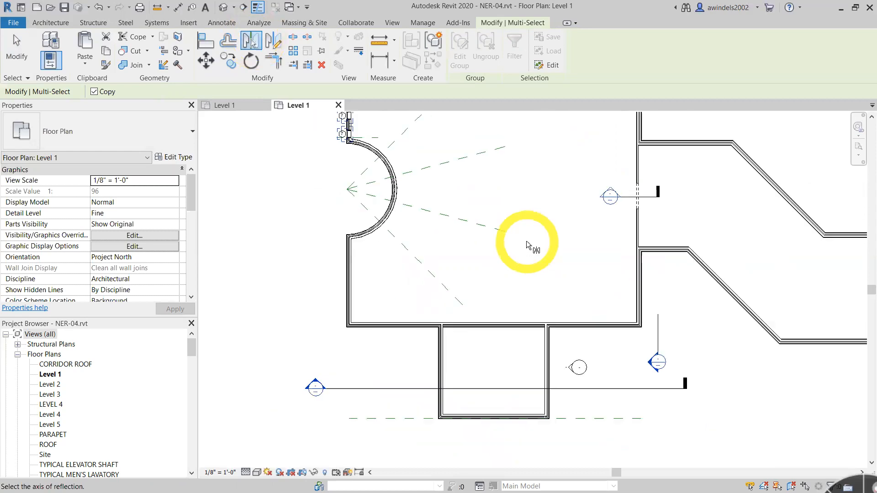
{"action": "scroll", "coordinate": [640, 259], "scroll_direction": "down", "scroll_amount": 3}
{"action": "middle_click_drag", "start_coordinate": [642, 255], "coordinate": [529, 292]}
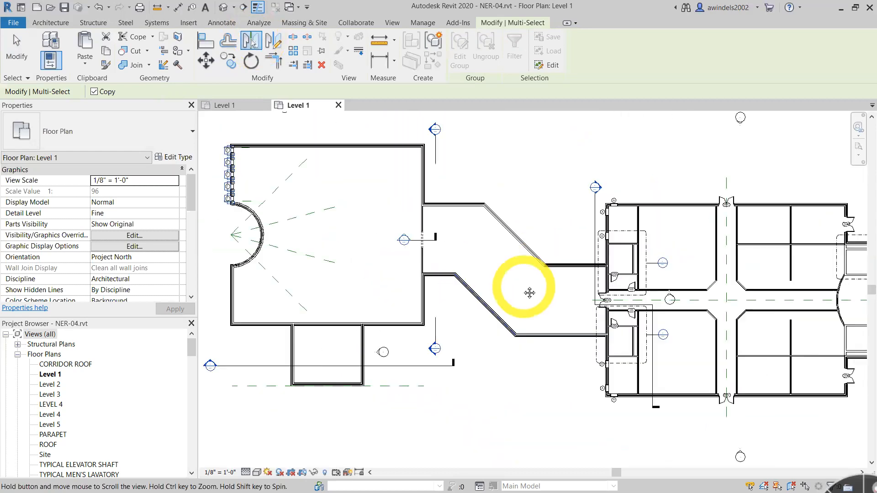
{"action": "scroll", "coordinate": [502, 274], "scroll_direction": "up", "scroll_amount": 2}
{"action": "scroll", "coordinate": [320, 229], "scroll_direction": "up", "scroll_amount": 3}
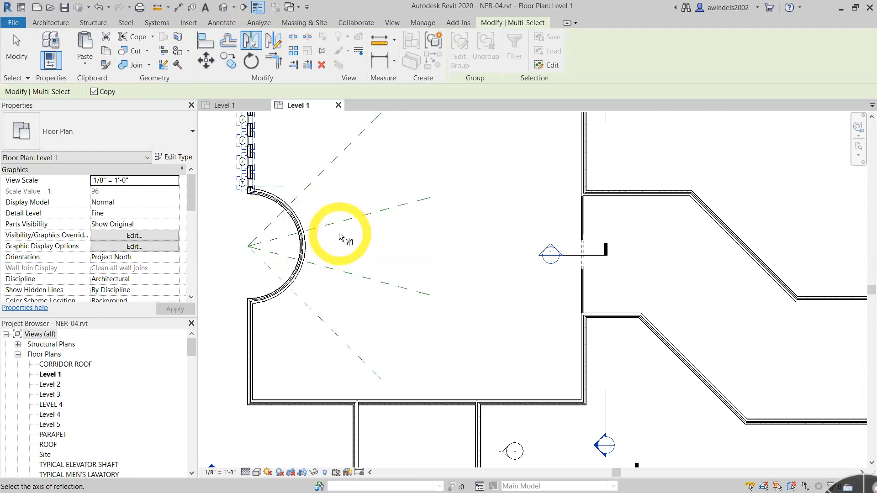
{"action": "middle_click_drag", "start_coordinate": [383, 243], "coordinate": [416, 297]}
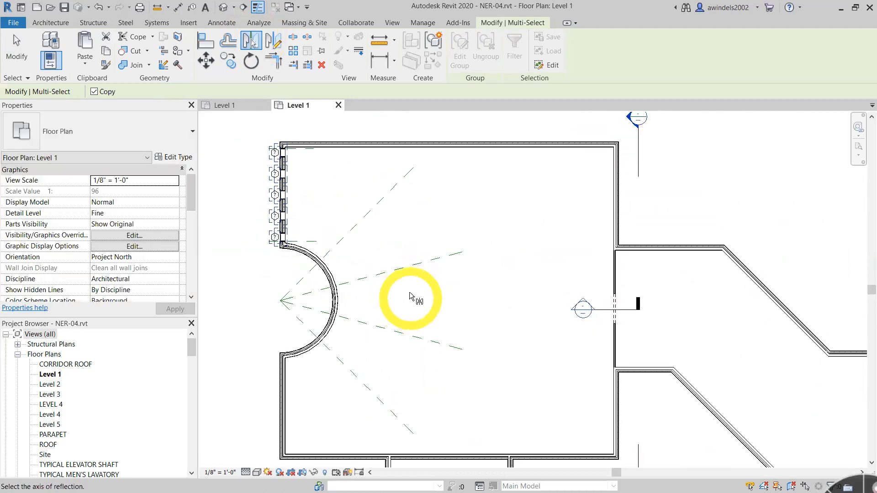
{"action": "key", "text": "Escape"}
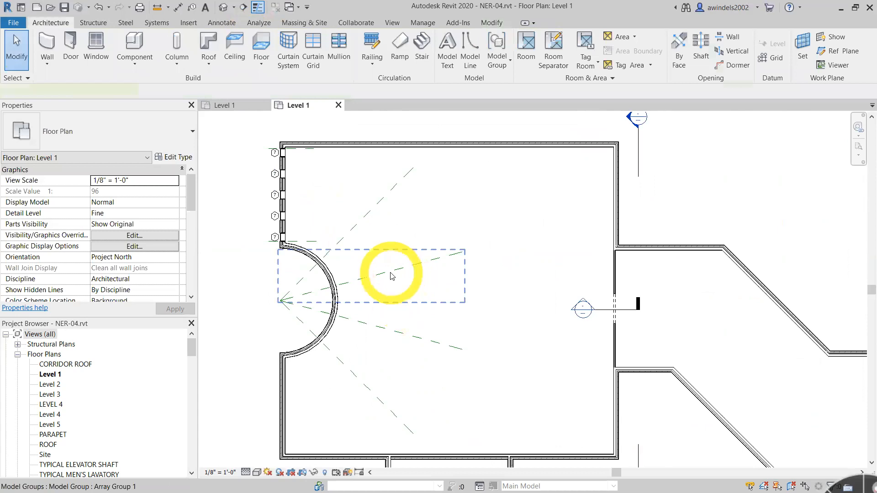
- Set the count of the radial reference plane array at the curved wall to 5 and clear the selection
{"action": "left_click", "coordinate": [389, 272]}
{"action": "left_click", "coordinate": [374, 293]}
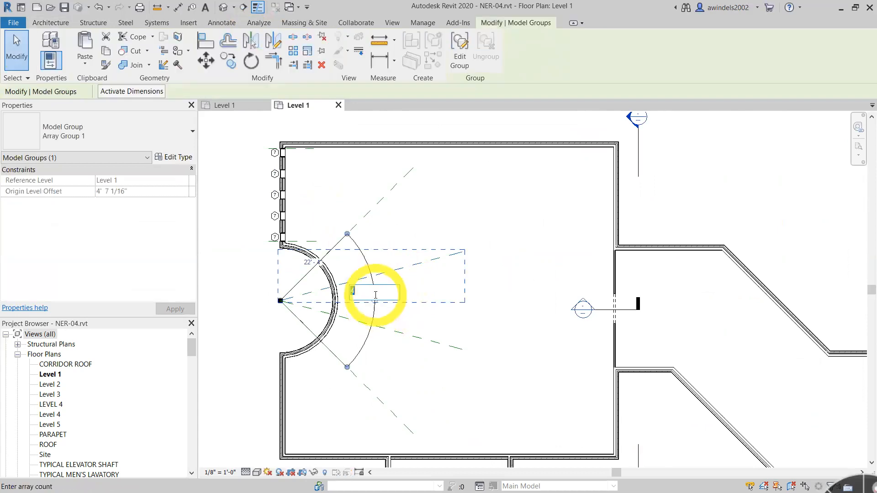
{"action": "type", "text": "5"}
{"action": "key", "text": "Return"}
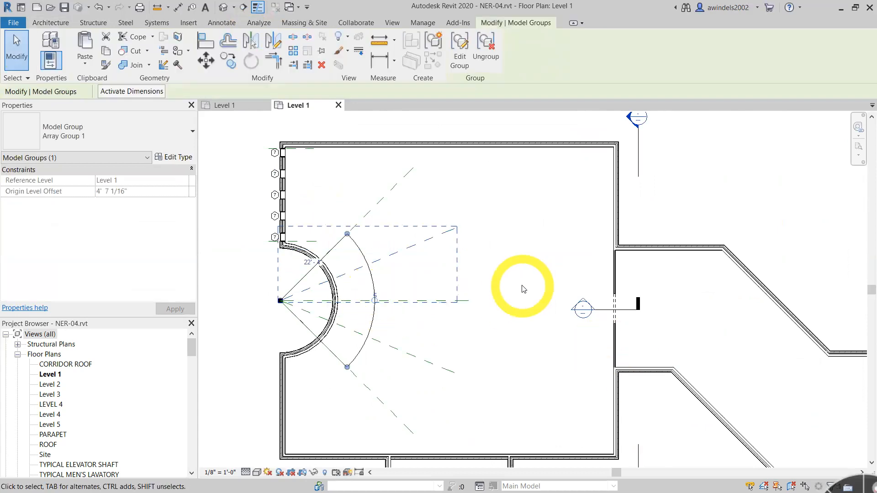
{"action": "left_click", "coordinate": [524, 288]}
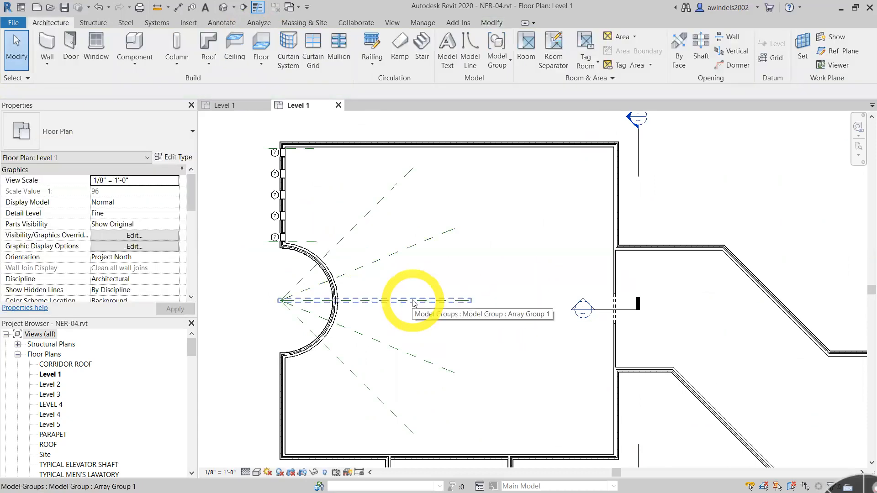
- Mirror a copy of the five west-wall windows and their tags about the horizontal middle plane of the radial array, and clear the selection
{"action": "left_click_drag", "start_coordinate": [254, 142], "coordinate": [303, 248]}
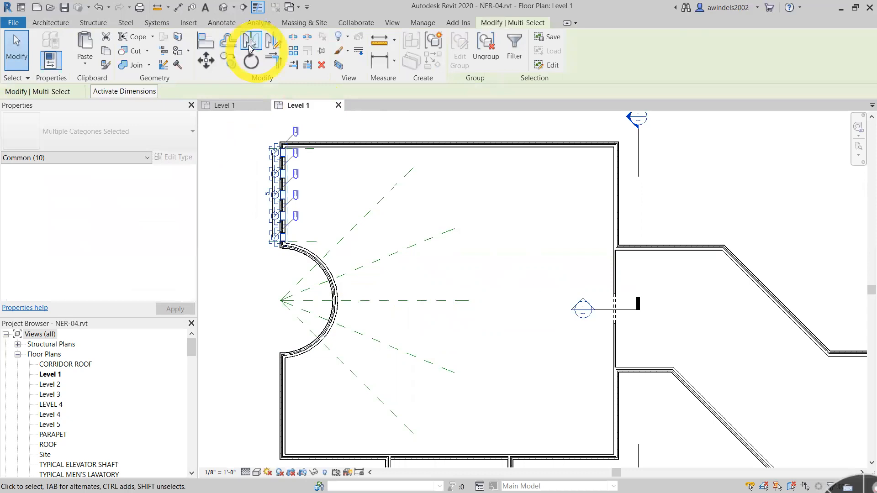
{"action": "left_click", "coordinate": [250, 44]}
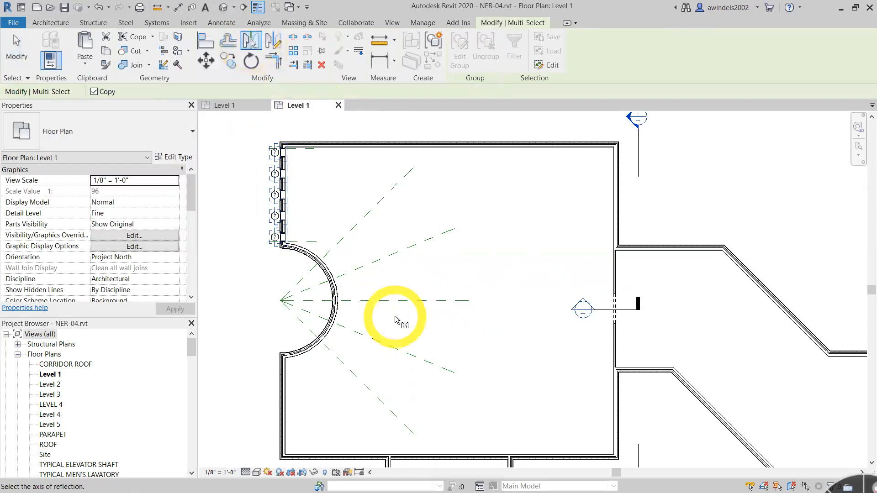
{"action": "left_click", "coordinate": [384, 301]}
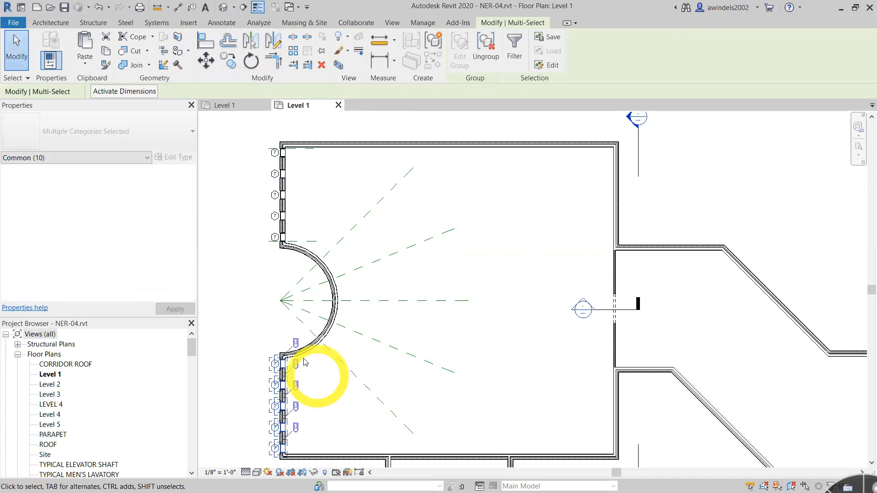
{"action": "key", "text": "ctrl"}
{"action": "key", "text": "ctrl"}
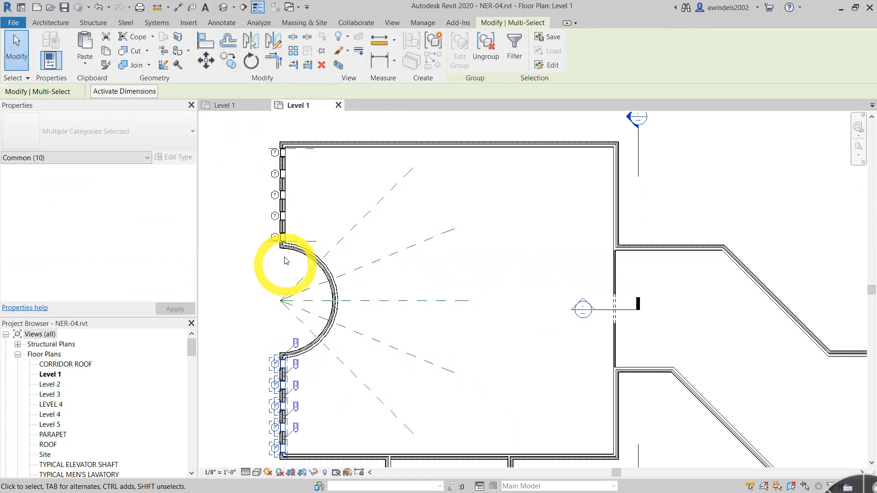
{"action": "key", "text": "ctrl"}
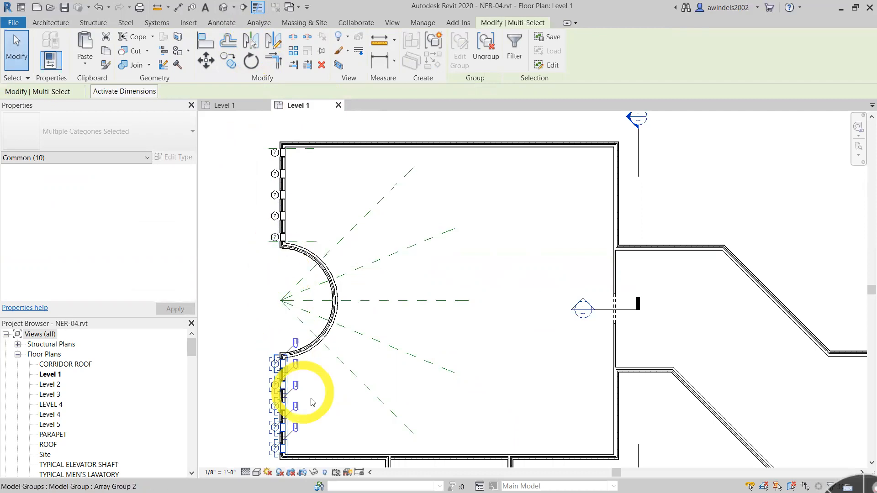
{"action": "middle_click_drag", "start_coordinate": [555, 386], "coordinate": [569, 357]}
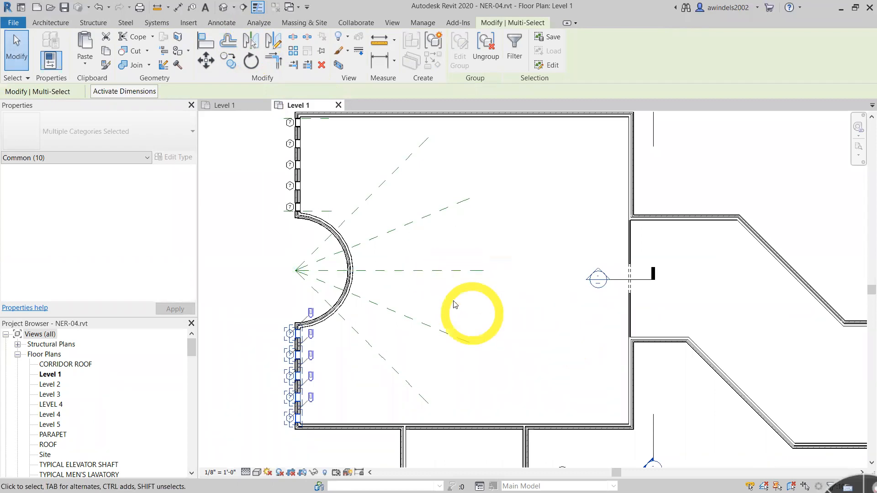
{"action": "middle_click_drag", "start_coordinate": [480, 306], "coordinate": [546, 265]}
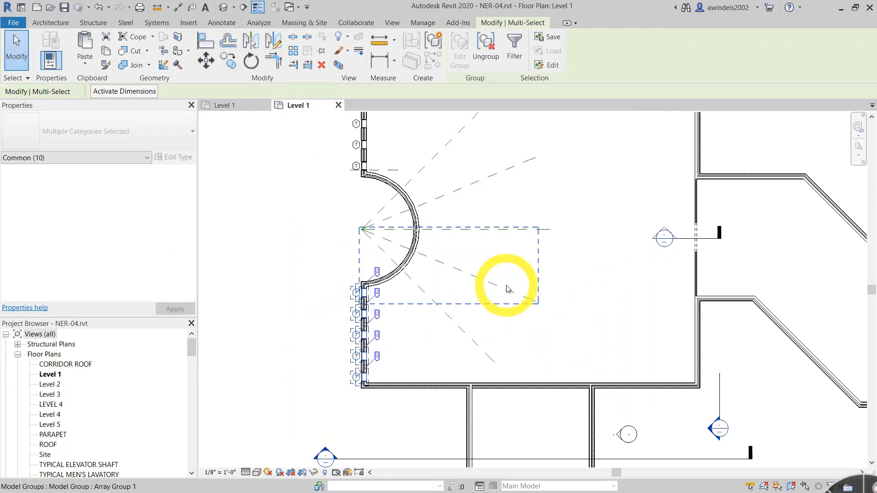
{"action": "left_click", "coordinate": [543, 231], "text": "ctrl"}
{"action": "key", "text": "Escape"}
{"action": "middle_click_drag", "start_coordinate": [574, 270], "coordinate": [560, 289]}
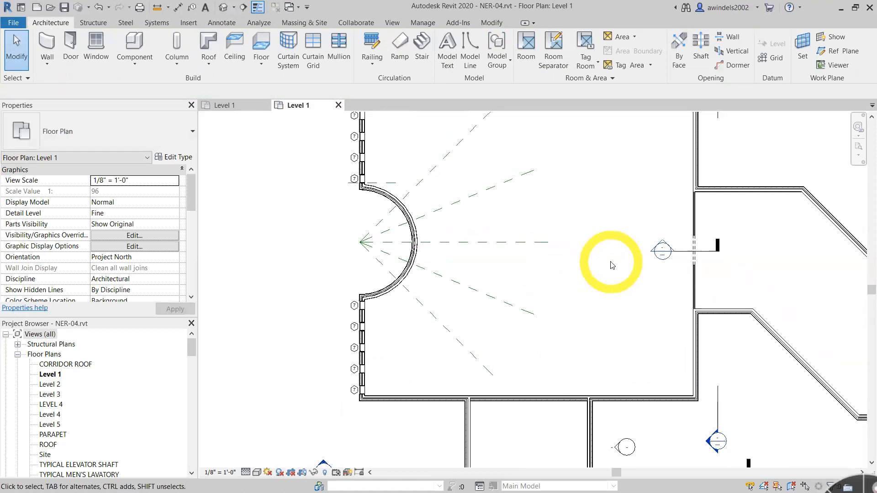
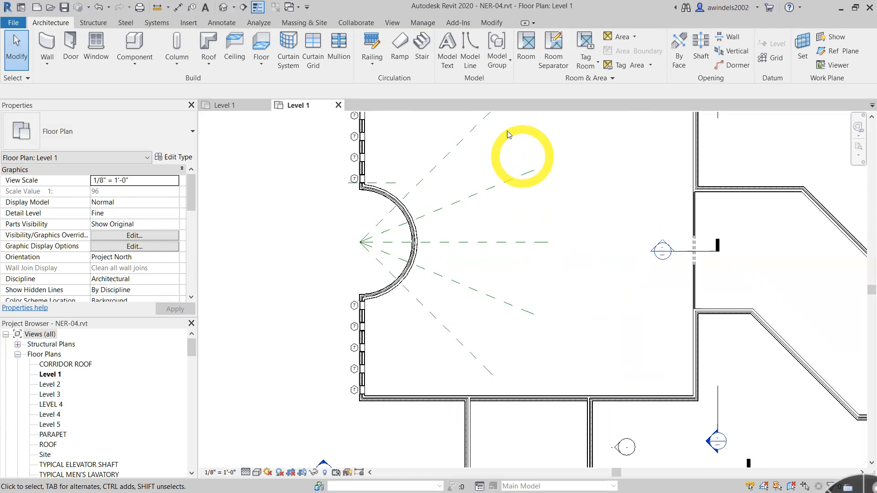
- Place a tagged Fixed 16" x 72" window in the curved wall just below the upper diagonal reference plane, with the tag on the concave side
{"action": "scroll", "coordinate": [426, 186], "scroll_direction": "up", "scroll_amount": 2}
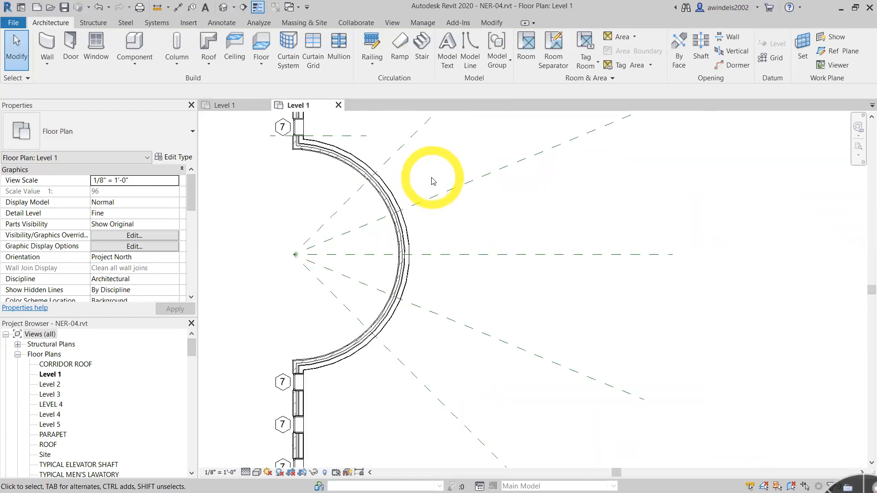
{"action": "scroll", "coordinate": [454, 170], "scroll_direction": "up", "scroll_amount": 2}
{"action": "middle_click_drag", "start_coordinate": [460, 168], "coordinate": [469, 209]}
{"action": "left_click", "coordinate": [98, 48]}
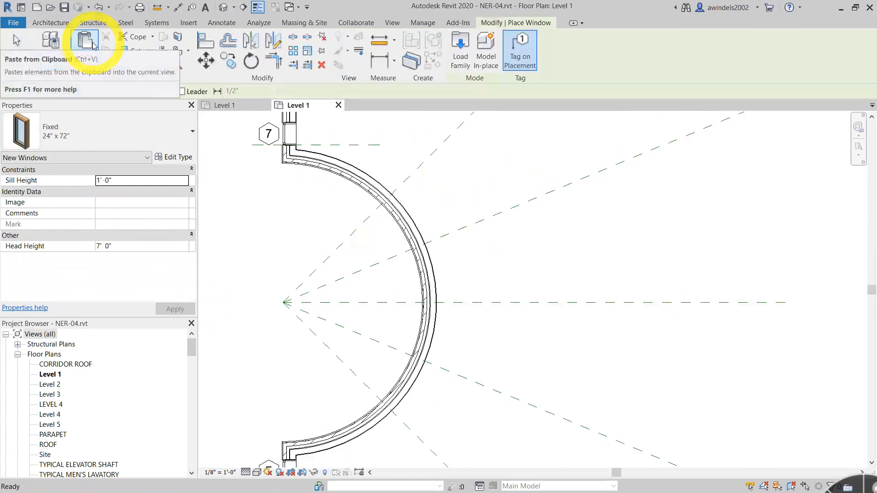
{"action": "left_click", "coordinate": [98, 137]}
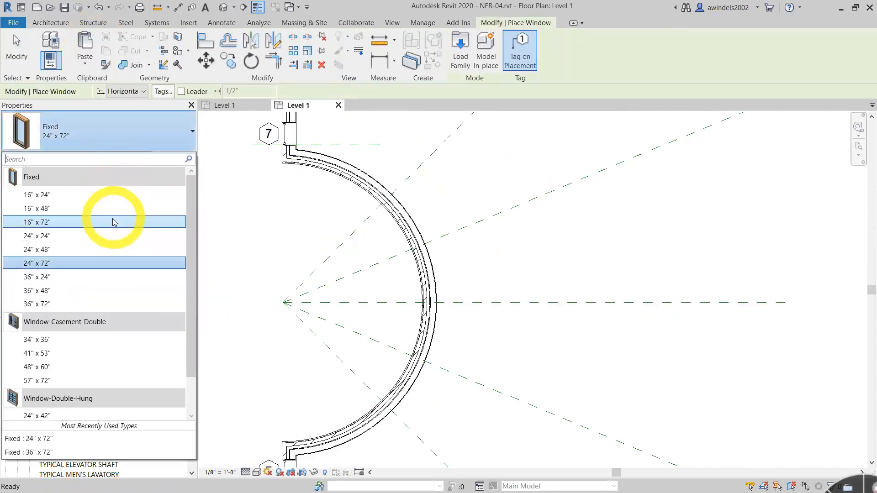
{"action": "left_click", "coordinate": [114, 222]}
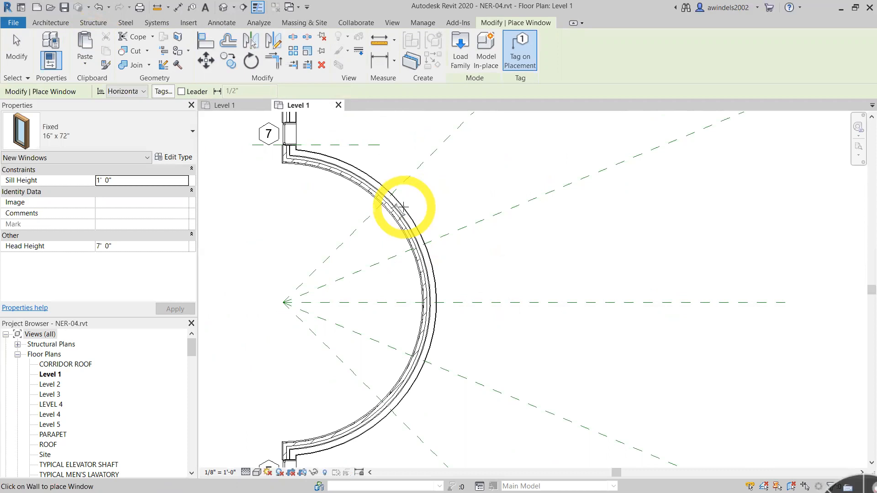
{"action": "scroll", "coordinate": [403, 207], "scroll_direction": "up", "scroll_amount": 3}
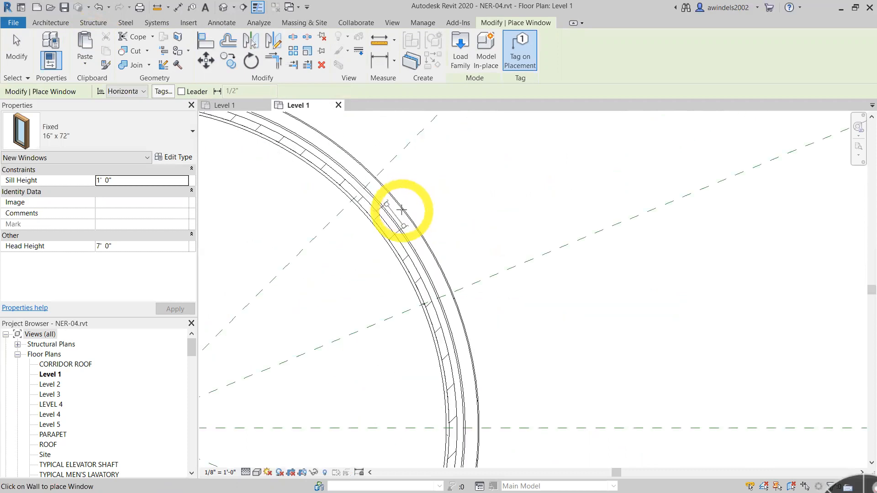
{"action": "left_click", "coordinate": [401, 210]}
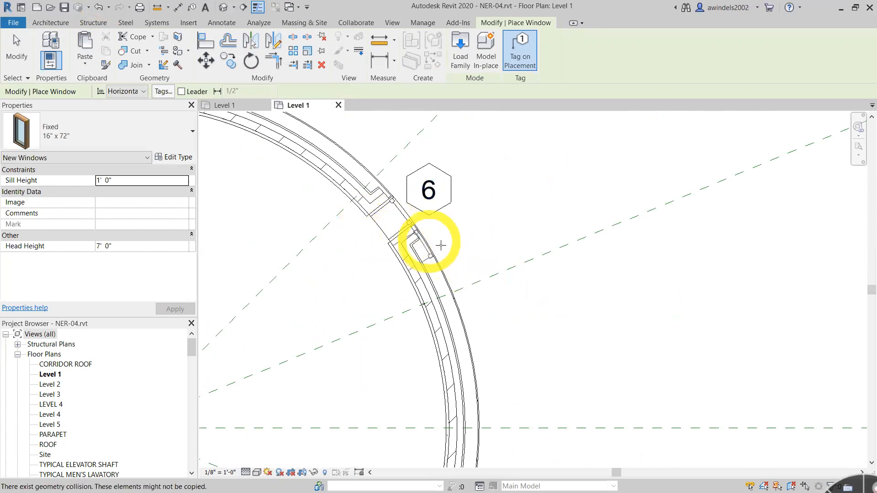
{"action": "key", "text": "ctrl+z"}
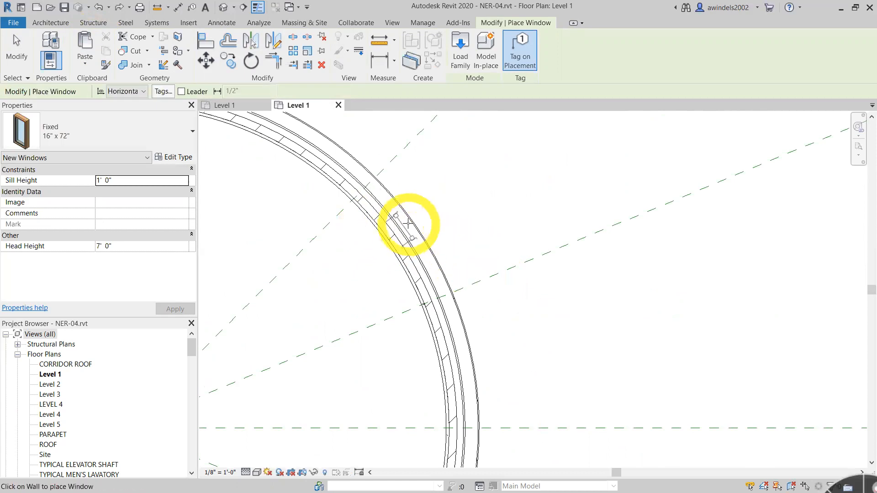
{"action": "left_click", "coordinate": [447, 255]}
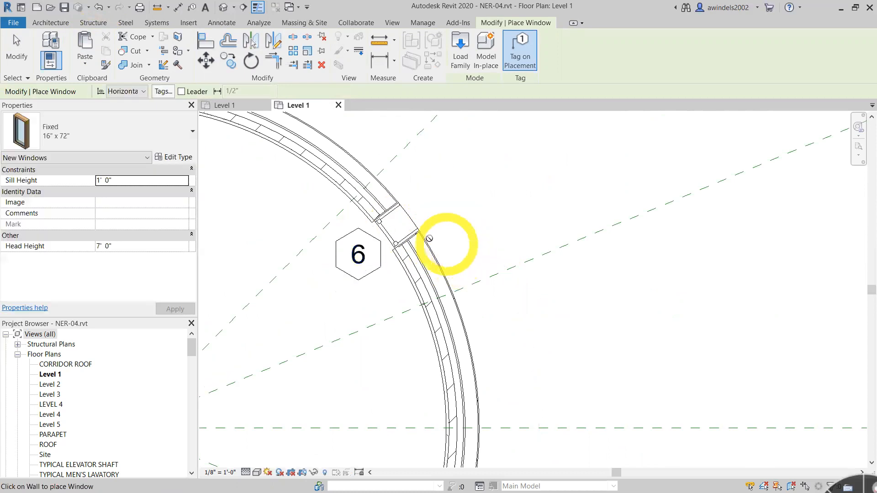
{"action": "left_click", "coordinate": [437, 267]}
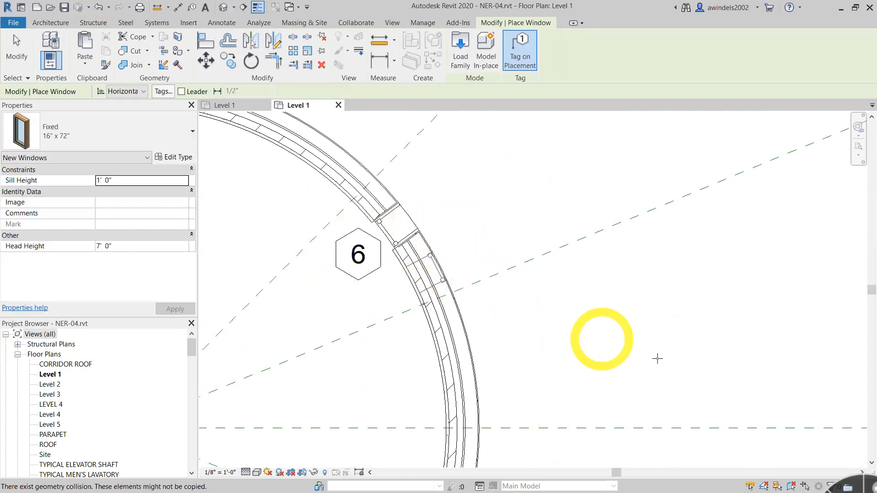
{"action": "key", "text": "ctrl+z"}
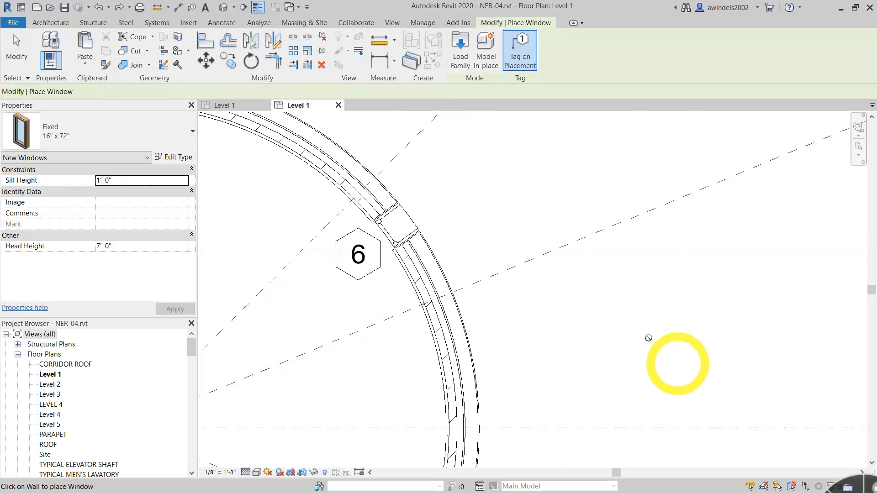
{"action": "left_click", "coordinate": [406, 231]}
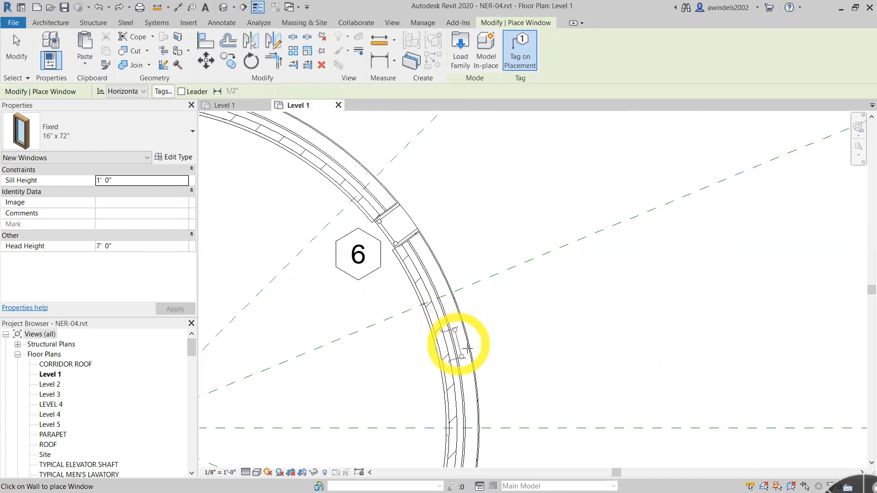
{"action": "left_click", "coordinate": [457, 343]}
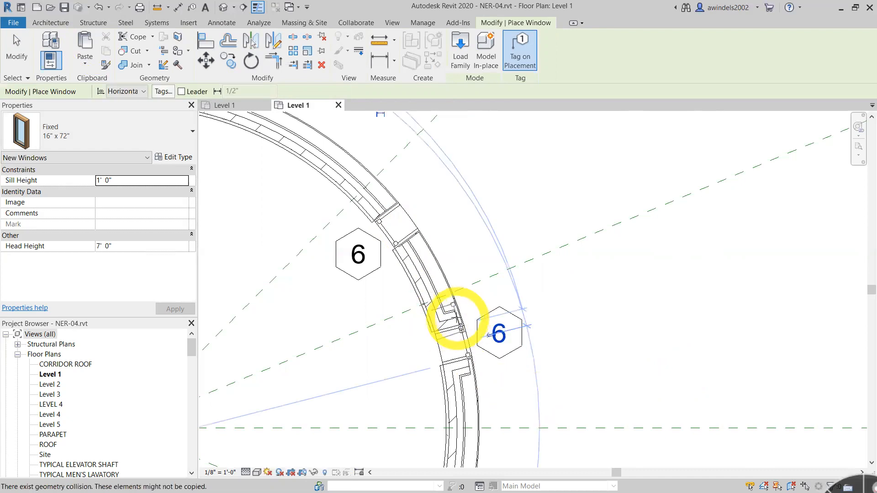
{"action": "key", "text": "Escape"}
{"action": "key", "text": "ctrl+z"}
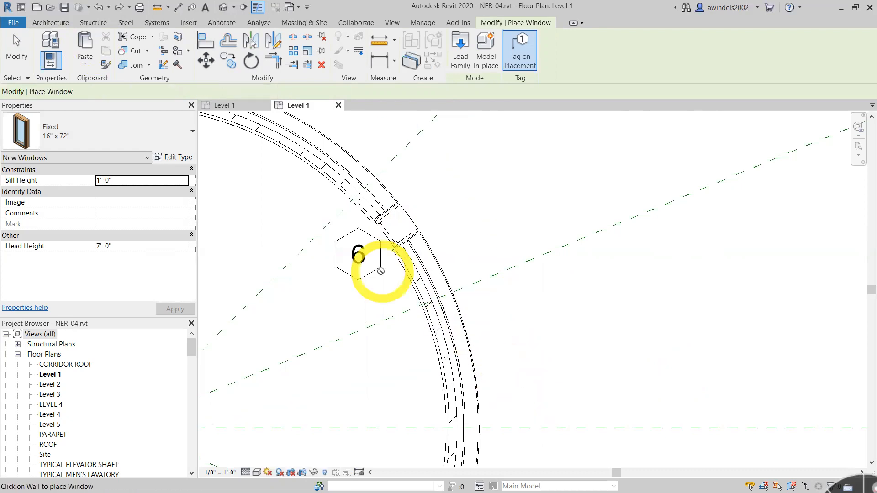
{"action": "key", "text": "ctrl+z"}
{"action": "key", "text": "Escape"}
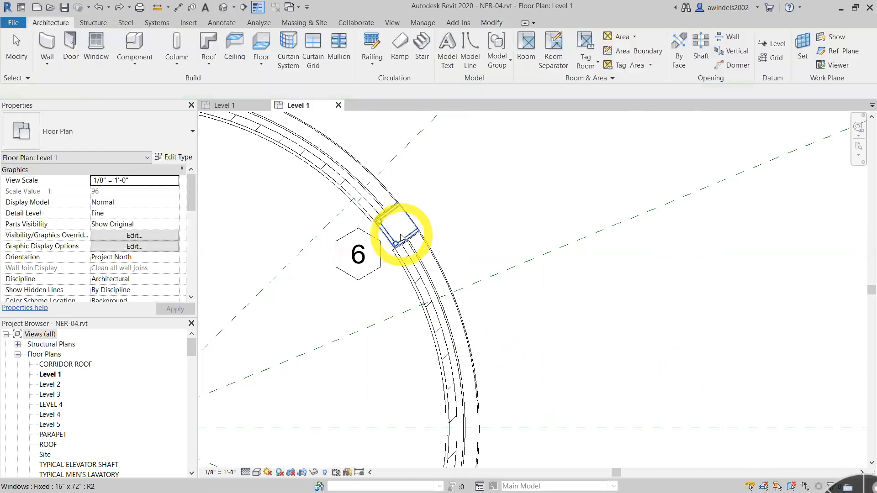
- Check the newly placed window in the curved wall by selecting it together with its tag
{"action": "left_click", "coordinate": [402, 242]}
{"action": "middle_click_drag", "start_coordinate": [568, 282], "coordinate": [639, 323]}
{"action": "left_click", "coordinate": [596, 236]}
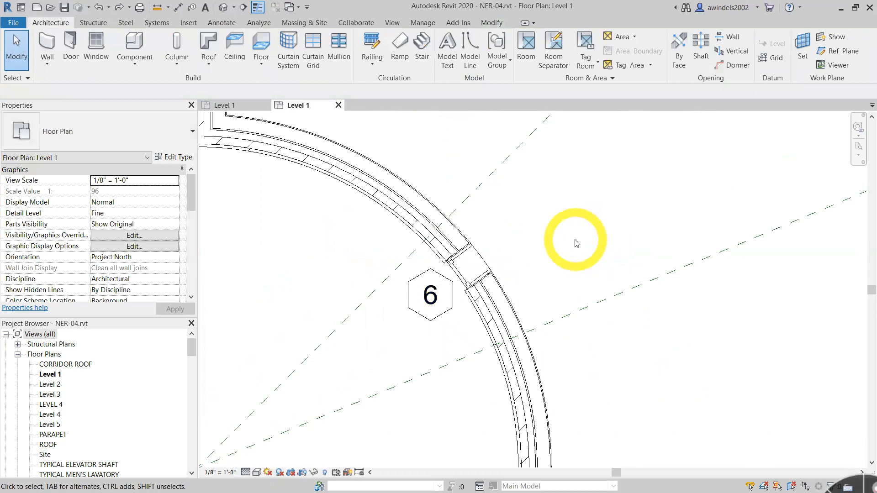
{"action": "left_click", "coordinate": [424, 288]}
{"action": "left_click", "coordinate": [470, 273], "text": "ctrl"}
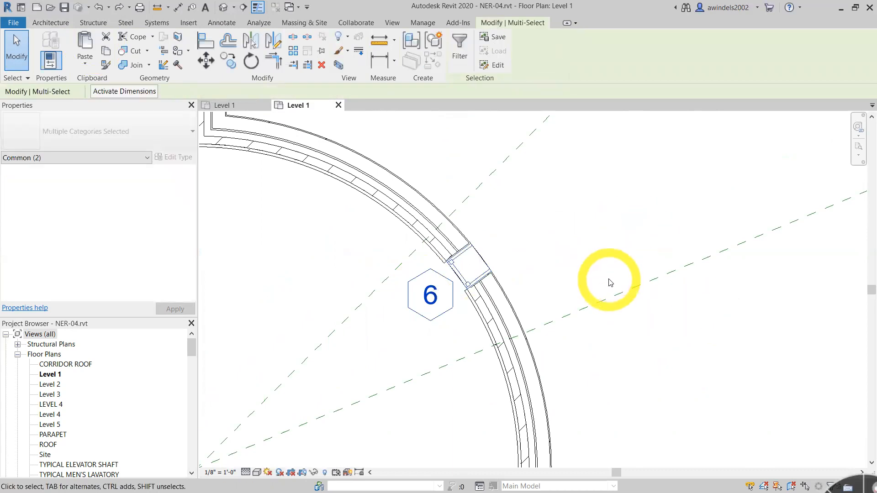
- Align the center of the curved-wall window to the upper diagonal reference plane and end the Align command
{"action": "left_click", "coordinate": [214, 44]}
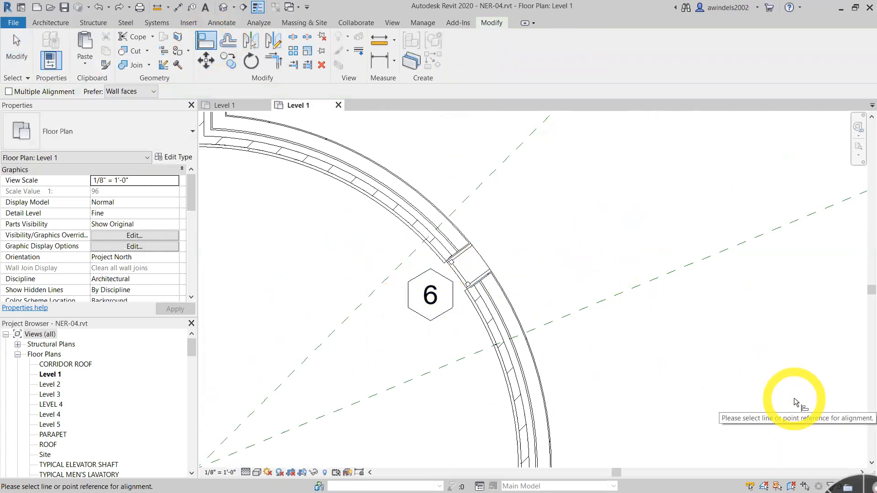
{"action": "left_click", "coordinate": [484, 191]}
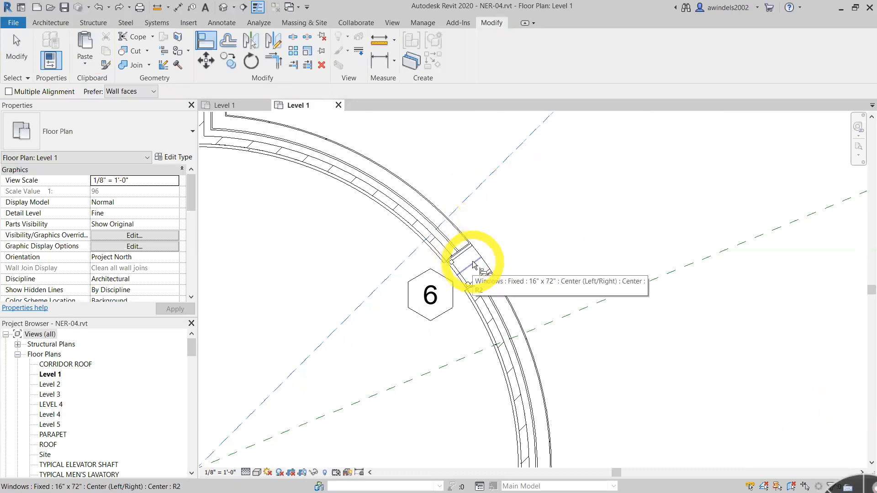
{"action": "scroll", "coordinate": [467, 257], "scroll_direction": "up", "scroll_amount": 2}
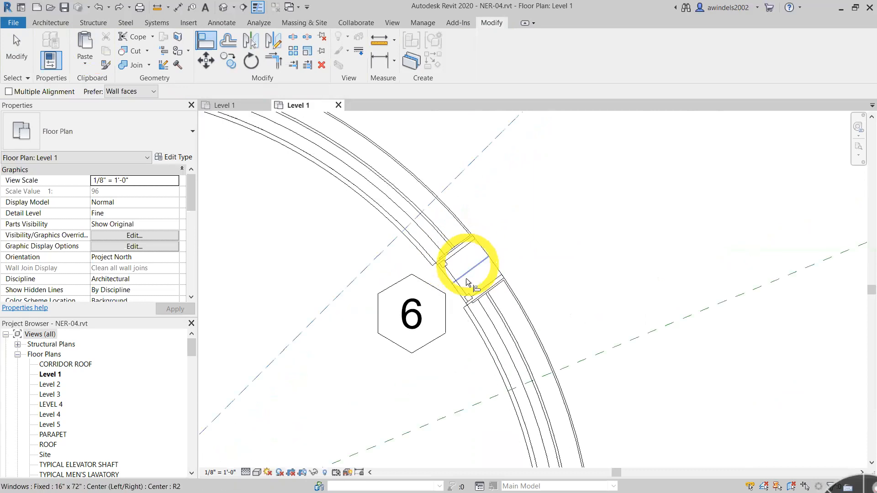
{"action": "left_click", "coordinate": [483, 296]}
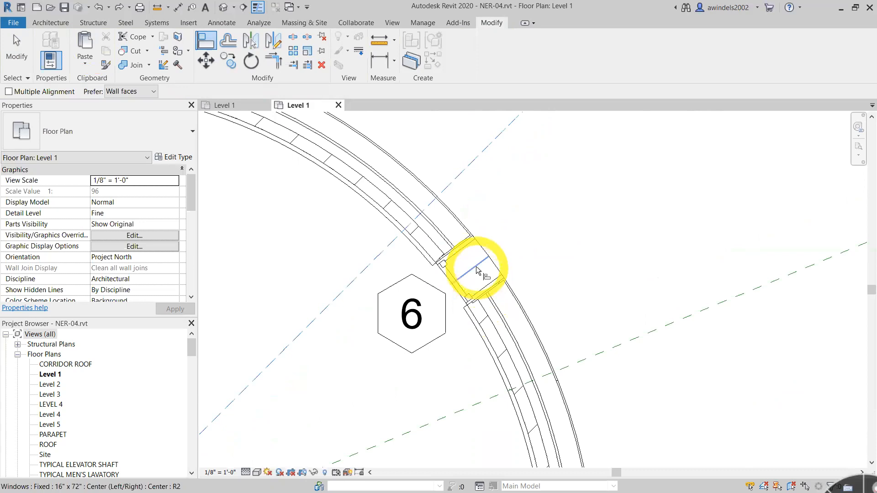
{"action": "left_click", "coordinate": [477, 270]}
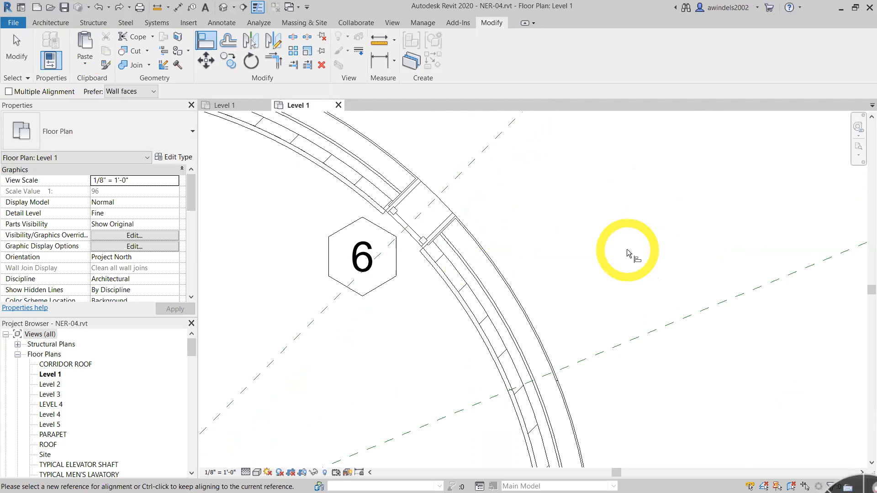
{"action": "scroll", "coordinate": [631, 256], "scroll_direction": "down", "scroll_amount": 3}
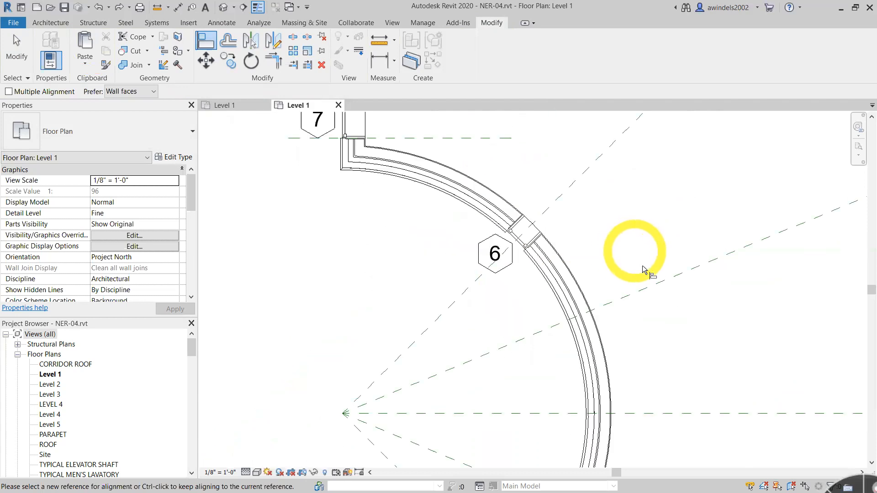
{"action": "middle_click_drag", "start_coordinate": [643, 270], "coordinate": [568, 188]}
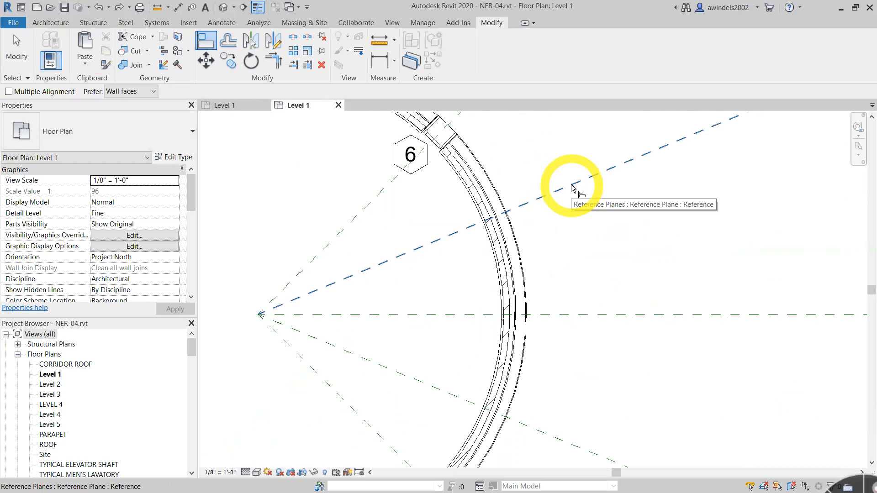
{"action": "scroll", "coordinate": [573, 188], "scroll_direction": "down", "scroll_amount": 2}
{"action": "middle_click_drag", "start_coordinate": [619, 275], "coordinate": [482, 248]}
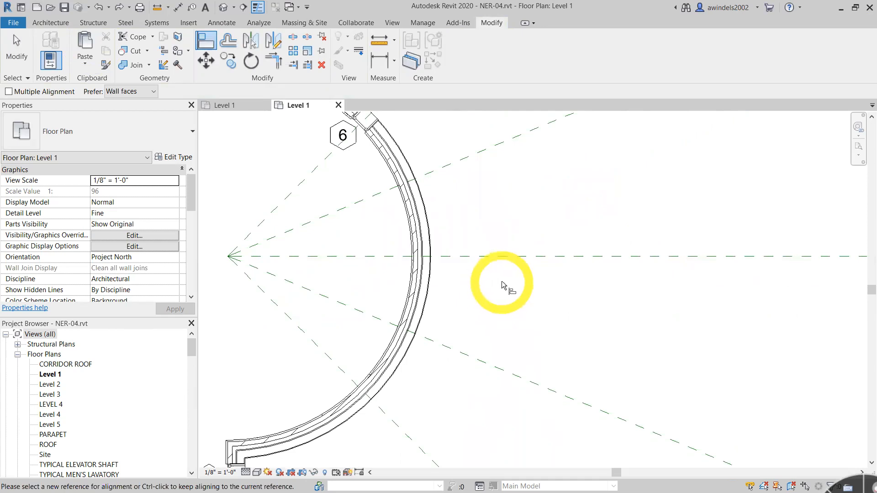
{"action": "scroll", "coordinate": [516, 284], "scroll_direction": "down", "scroll_amount": 2}
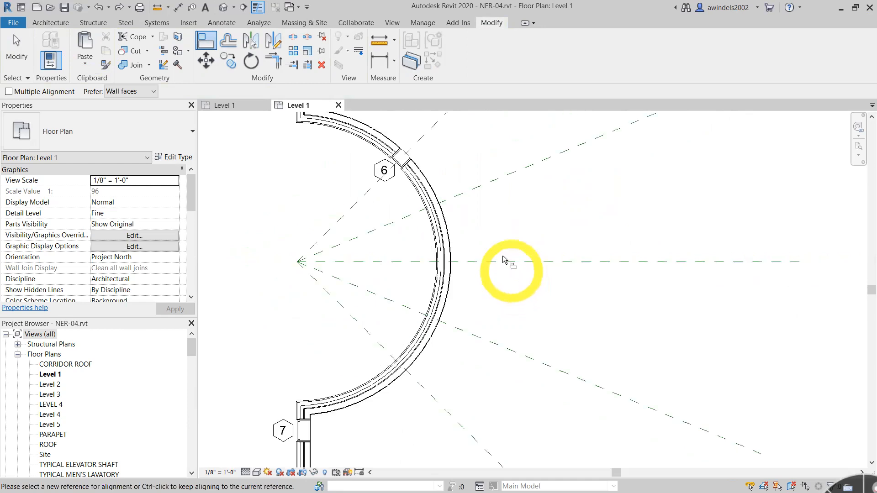
{"action": "key", "text": "Escape"}
{"action": "key", "text": "Escape"}
- Select the 16" x 72" window in the curved wall together with its tag
{"action": "left_click", "coordinate": [399, 163]}
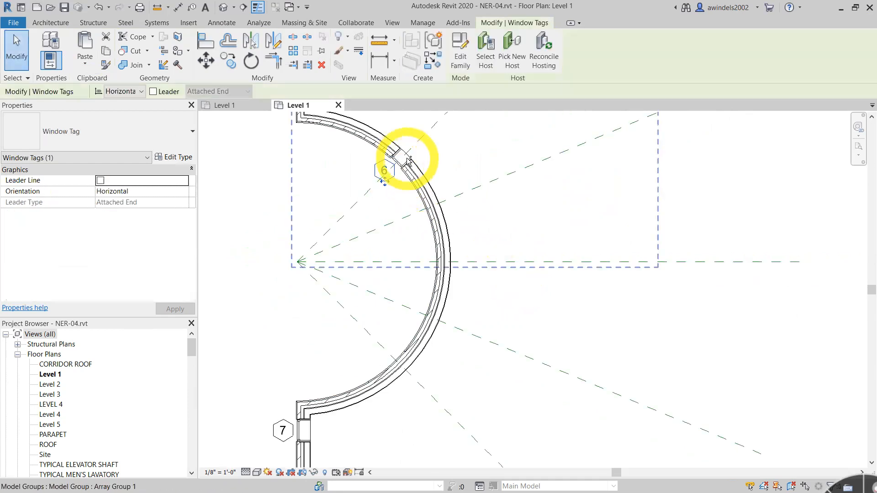
{"action": "key", "text": "Escape"}
{"action": "scroll", "coordinate": [406, 163], "scroll_direction": "up", "scroll_amount": 1}
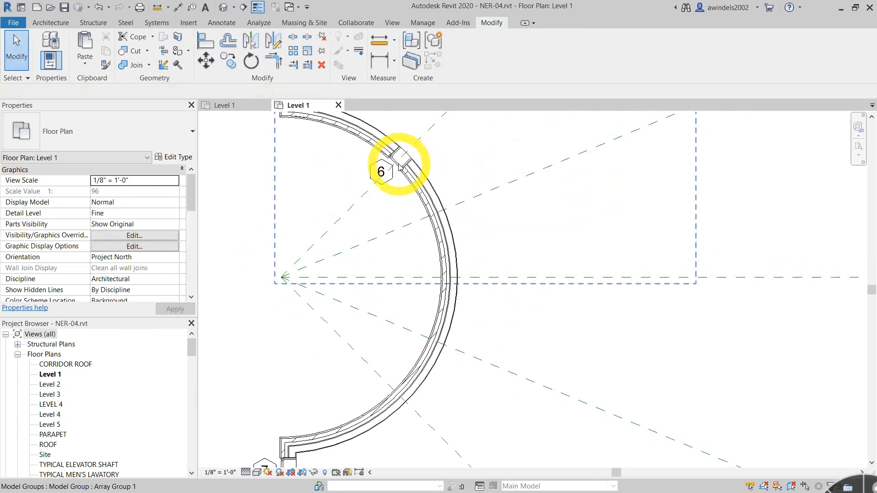
{"action": "scroll", "coordinate": [399, 166], "scroll_direction": "up", "scroll_amount": 2}
{"action": "left_click", "coordinate": [400, 162]}
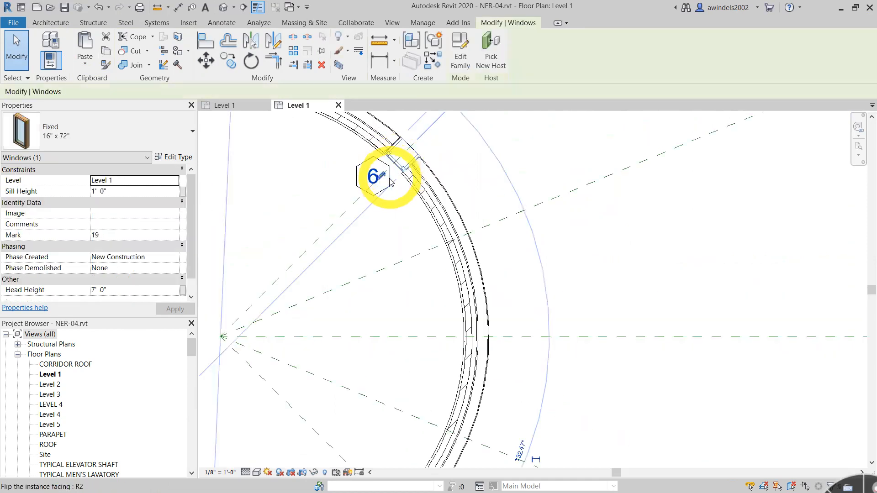
{"action": "key", "text": "Escape"}
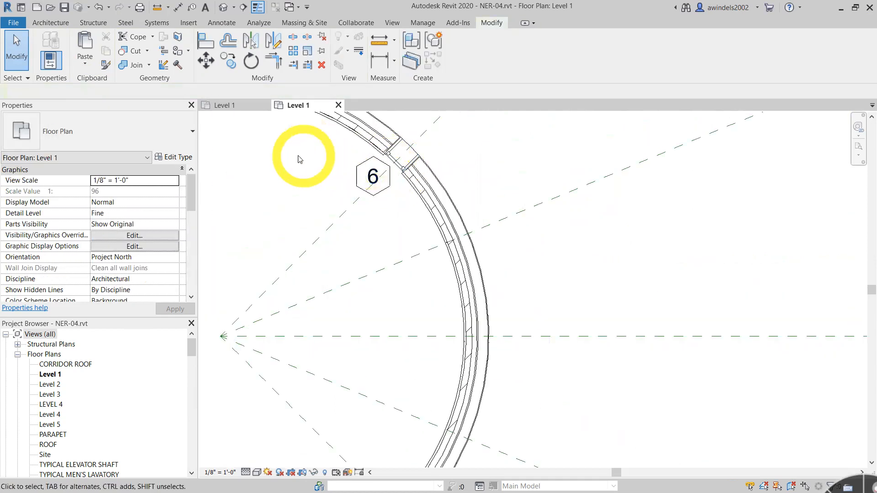
{"action": "left_click_drag", "start_coordinate": [295, 202], "coordinate": [505, 132]}
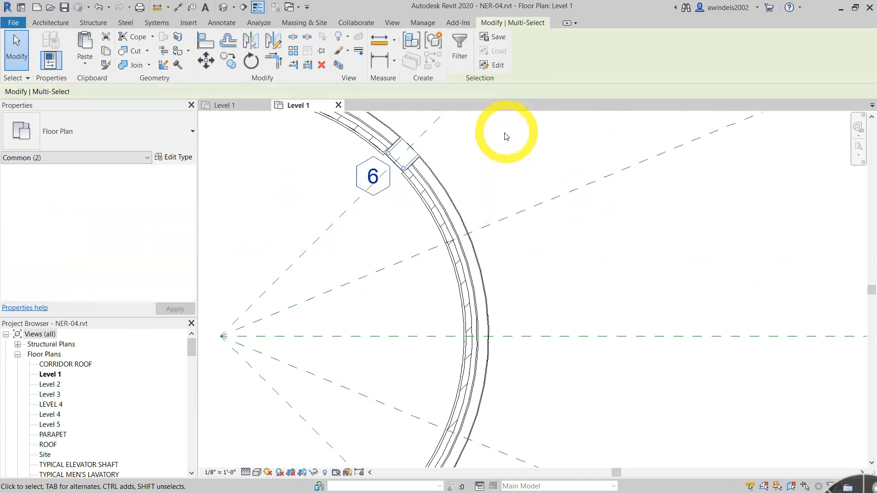
- Set up a radial array of the selected window and tag with 5 items, moving to the last one, with Group and Associate off
{"action": "left_click", "coordinate": [292, 51]}
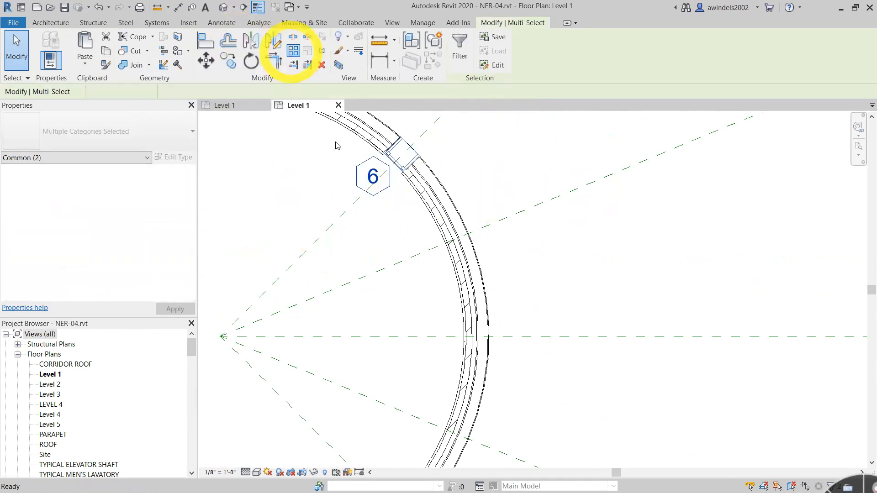
{"action": "left_click", "coordinate": [184, 91]}
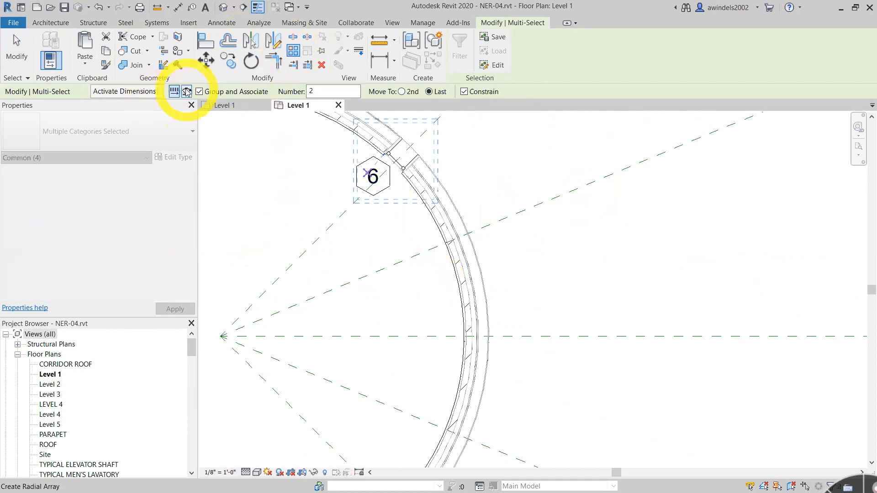
{"action": "left_click_drag", "start_coordinate": [255, 92], "coordinate": [126, 93]}
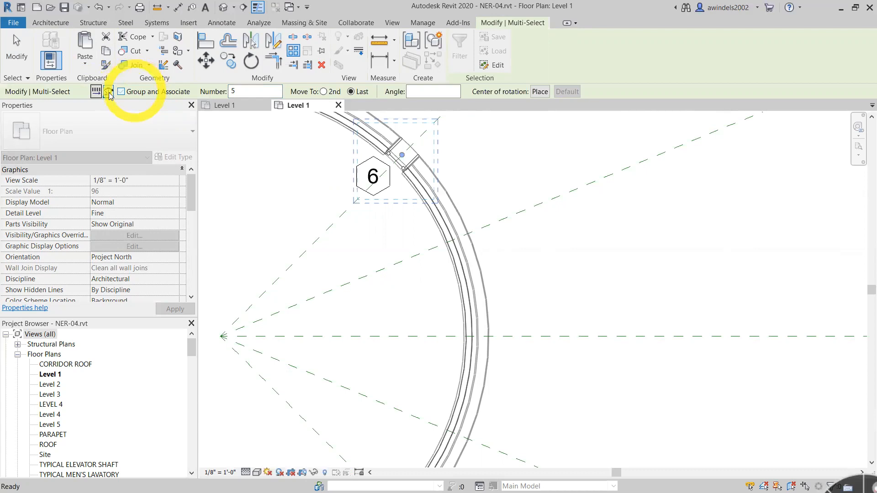
{"action": "left_click", "coordinate": [122, 93]}
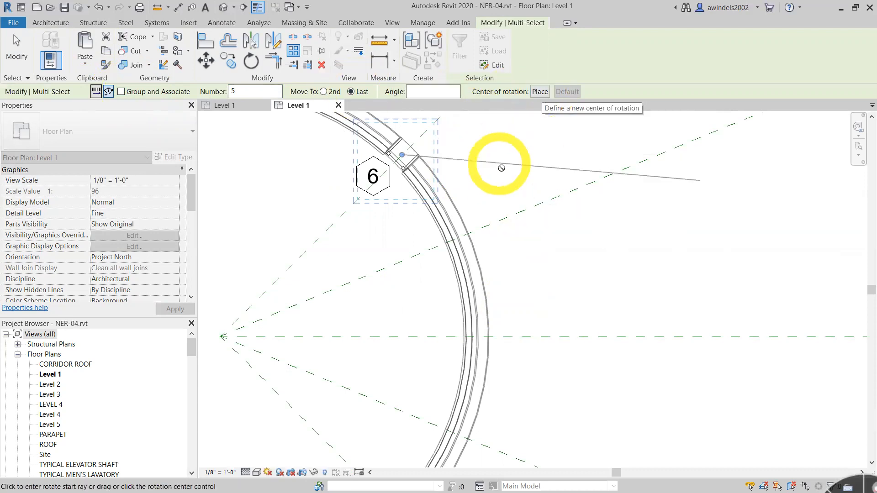
- Place the array's center of rotation at the center point of the curved wall
{"action": "left_click", "coordinate": [540, 91]}
{"action": "mouse_move", "coordinate": [329, 277]}
{"action": "left_mouse_down"}
{"action": "mouse_move", "coordinate": [211, 324]}
{"action": "mouse_move", "coordinate": [221, 335]}
{"action": "left_mouse_up"}
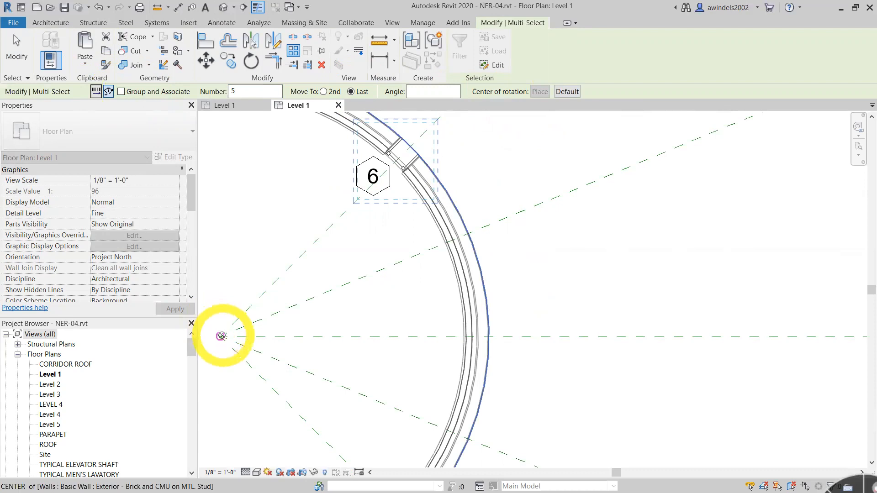
{"action": "scroll", "coordinate": [222, 335], "scroll_direction": "down", "scroll_amount": 1}
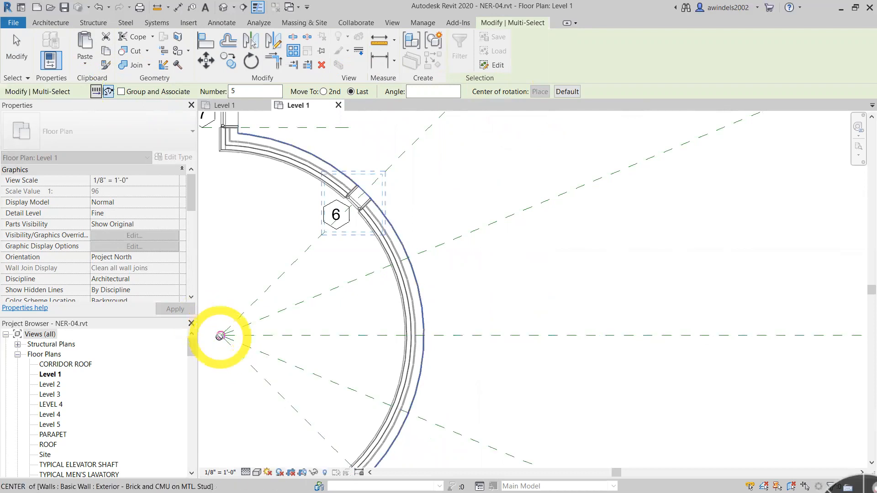
{"action": "mouse_move", "coordinate": [404, 317]}
{"action": "left_mouse_down"}
{"action": "mouse_move", "coordinate": [416, 314]}
{"action": "mouse_move", "coordinate": [214, 338]}
{"action": "mouse_move", "coordinate": [221, 335]}
{"action": "left_mouse_up"}
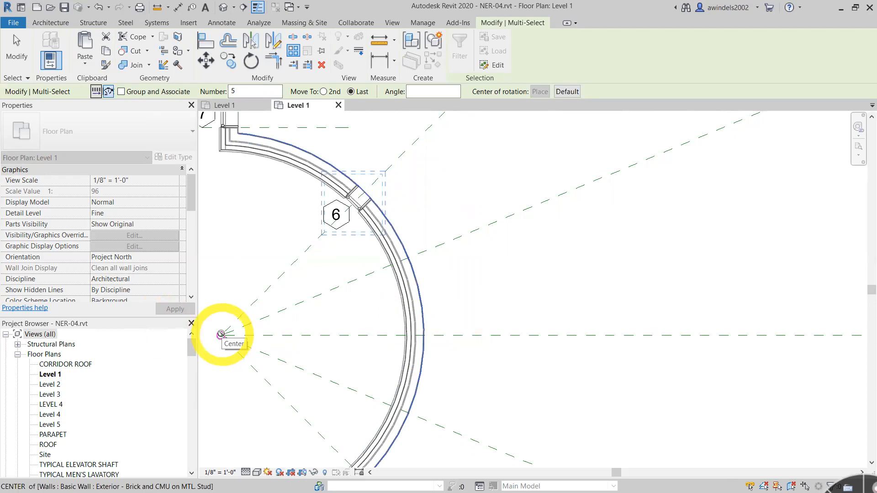
{"action": "left_click_drag", "start_coordinate": [221, 334], "coordinate": [221, 334]}
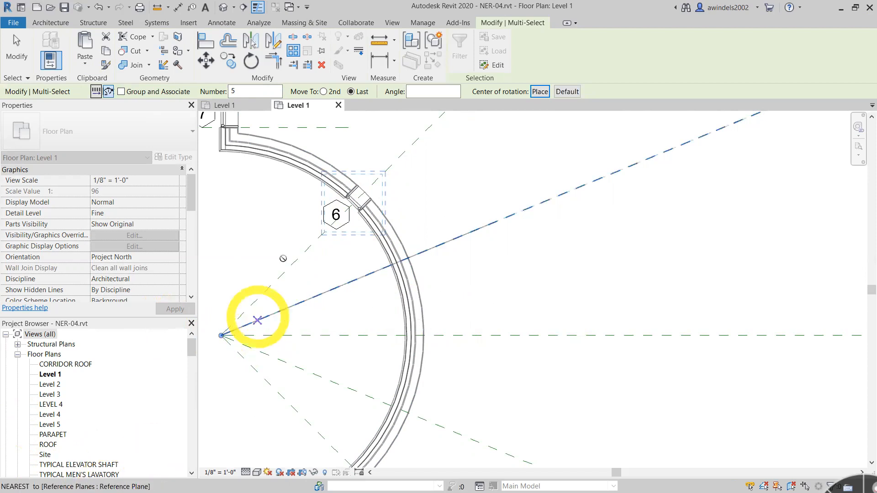
- Create the radial array by sweeping 90° from the upper diagonal reference plane to the lowest diagonal reference plane
{"action": "left_click", "coordinate": [401, 156]}
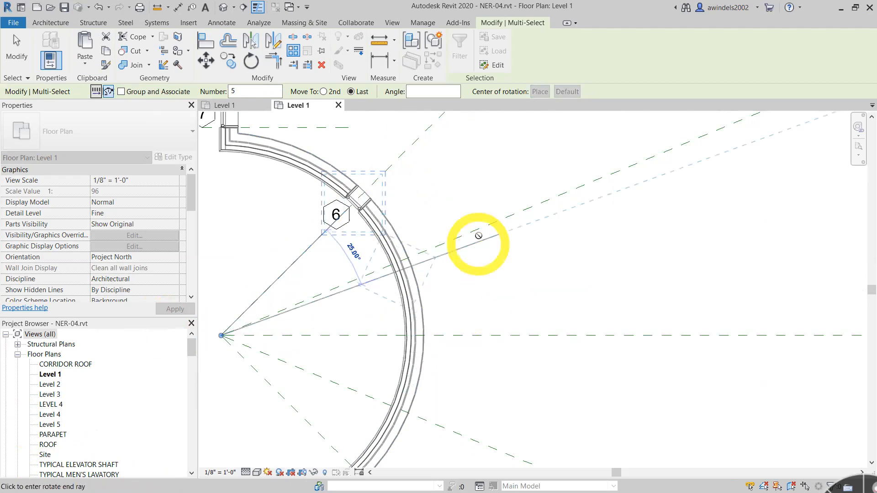
{"action": "scroll", "coordinate": [442, 402], "scroll_direction": "down", "scroll_amount": 2}
{"action": "scroll", "coordinate": [406, 264], "scroll_direction": "down", "scroll_amount": 1}
{"action": "scroll", "coordinate": [408, 447], "scroll_direction": "up", "scroll_amount": 2}
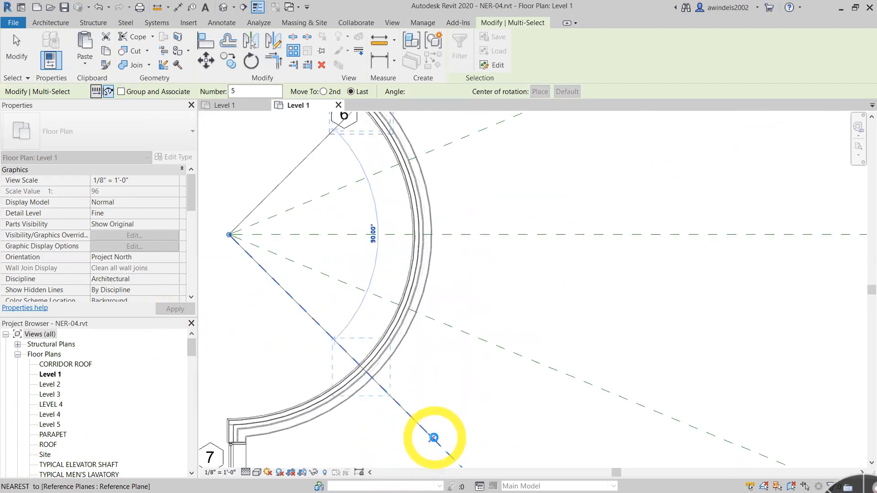
{"action": "left_click", "coordinate": [433, 437]}
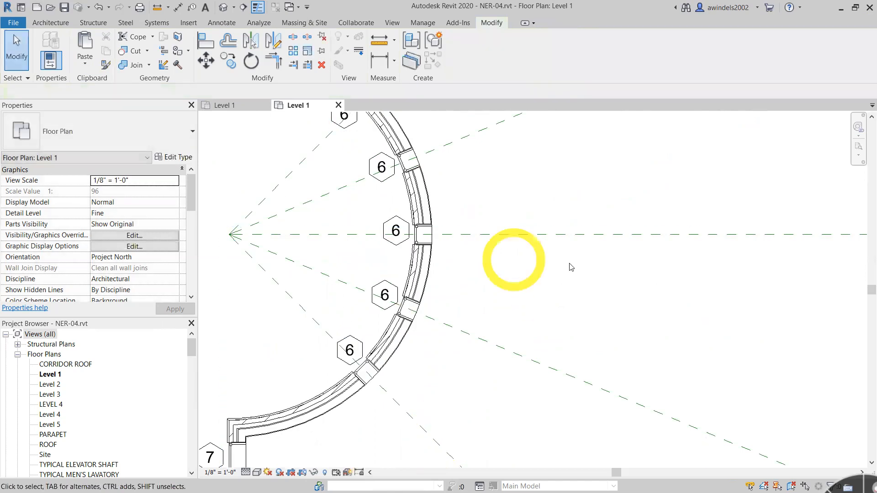
- Try flipping the facing of the middle window in the curved wall, and revert it
{"action": "scroll", "coordinate": [563, 265], "scroll_direction": "down", "scroll_amount": 3}
{"action": "scroll", "coordinate": [513, 298], "scroll_direction": "up", "scroll_amount": 3}
{"action": "scroll", "coordinate": [685, 300], "scroll_direction": "up", "scroll_amount": 1}
{"action": "middle_click_drag", "start_coordinate": [691, 289], "coordinate": [578, 341]}
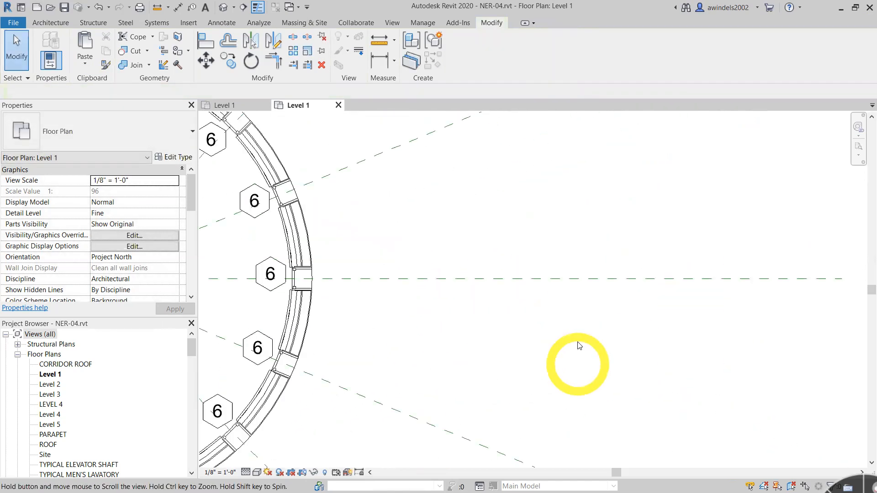
{"action": "scroll", "coordinate": [580, 337], "scroll_direction": "down", "scroll_amount": 3}
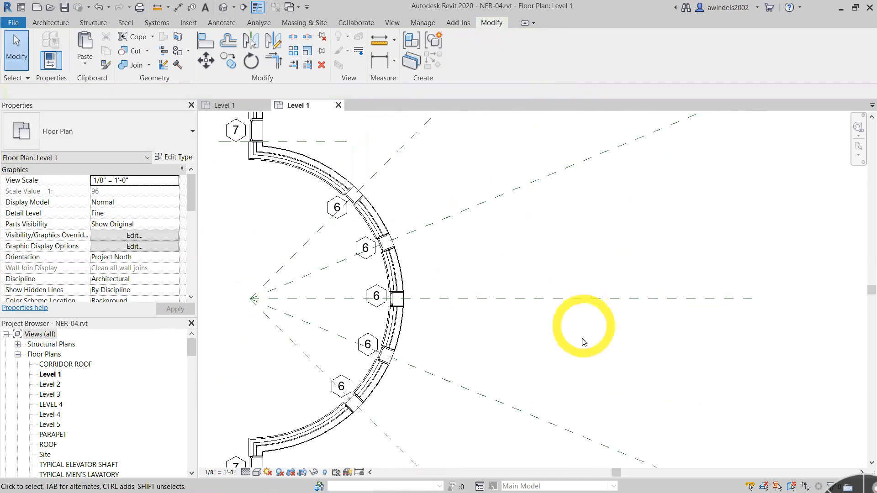
{"action": "left_click", "coordinate": [396, 299]}
{"action": "scroll", "coordinate": [394, 304], "scroll_direction": "up", "scroll_amount": 2}
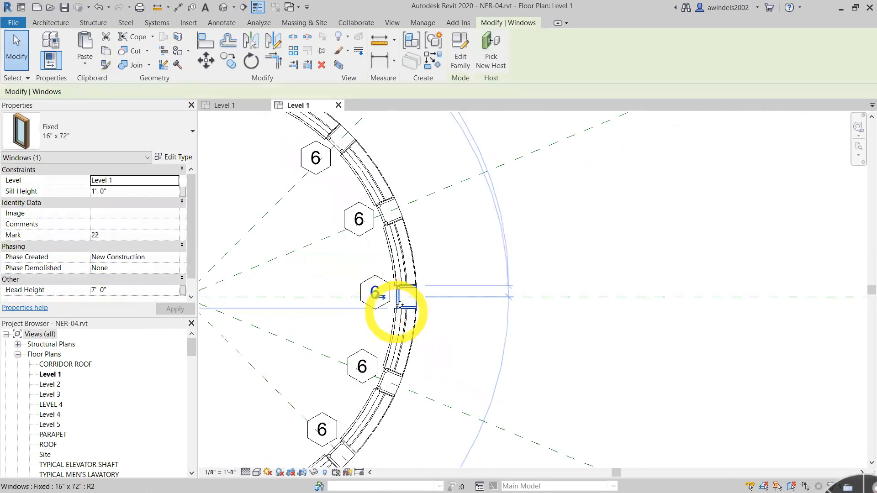
{"action": "left_click", "coordinate": [477, 355]}
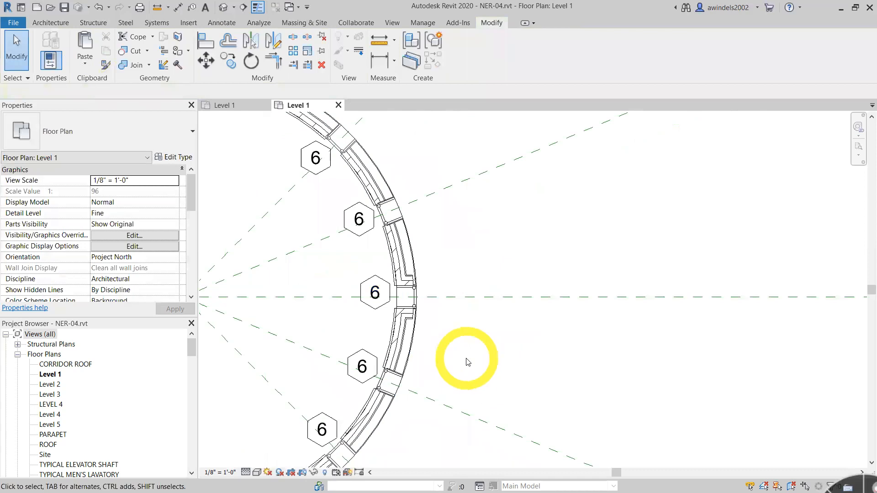
- Flip the facing of the middle curved-wall window outward and back inward, ending with nothing selected
{"action": "left_click", "coordinate": [404, 299]}
{"action": "left_click", "coordinate": [383, 297]}
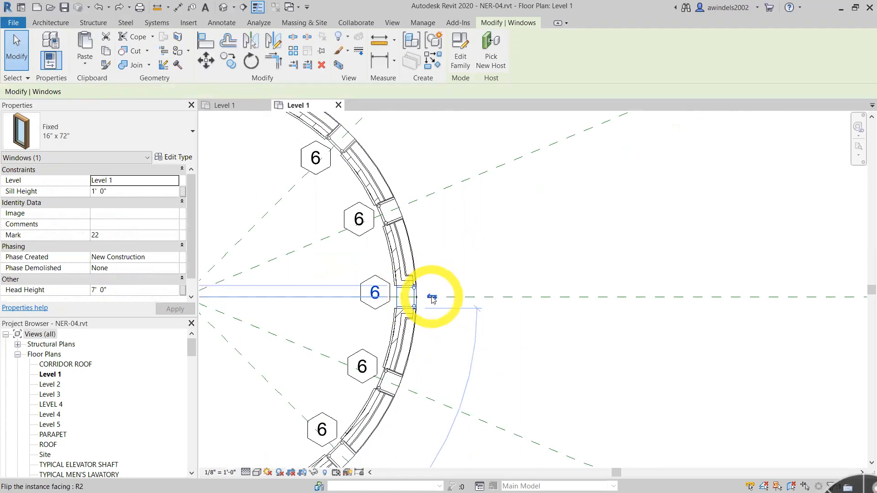
{"action": "left_click", "coordinate": [432, 297]}
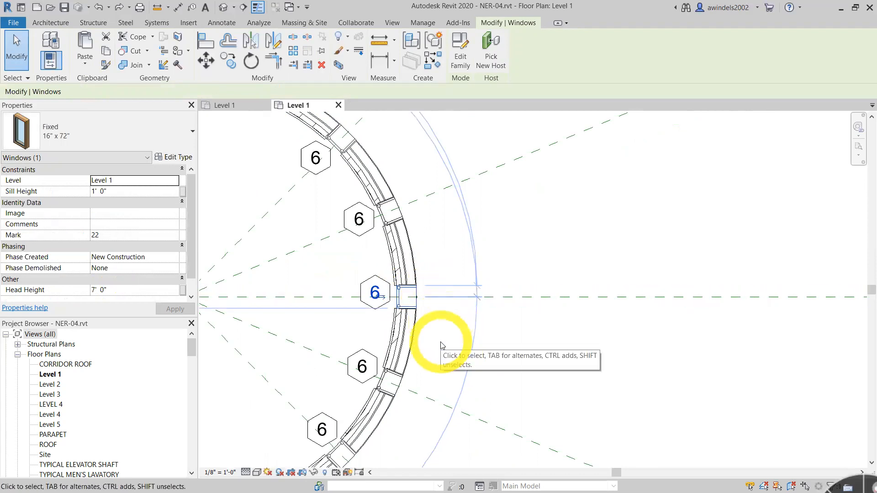
{"action": "key", "text": "Escape"}
{"action": "left_click", "coordinate": [399, 310]}
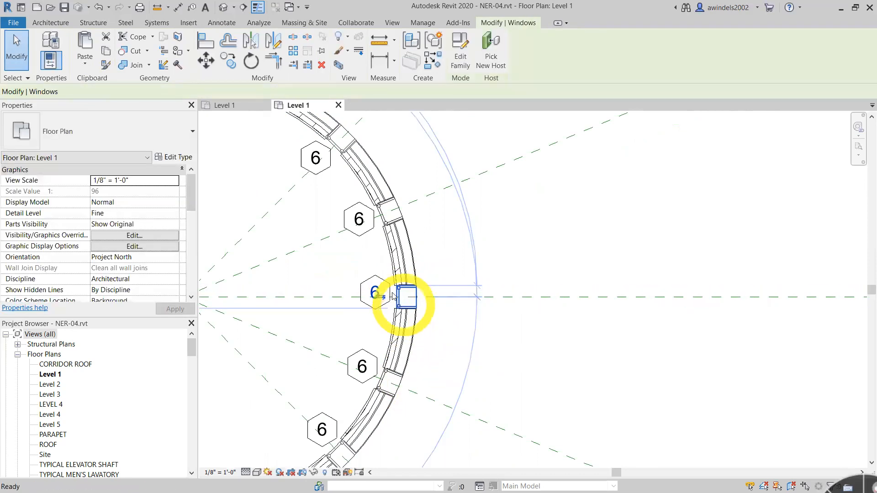
{"action": "key", "text": "Escape"}
{"action": "left_click", "coordinate": [378, 287]}
{"action": "key", "text": "Escape"}
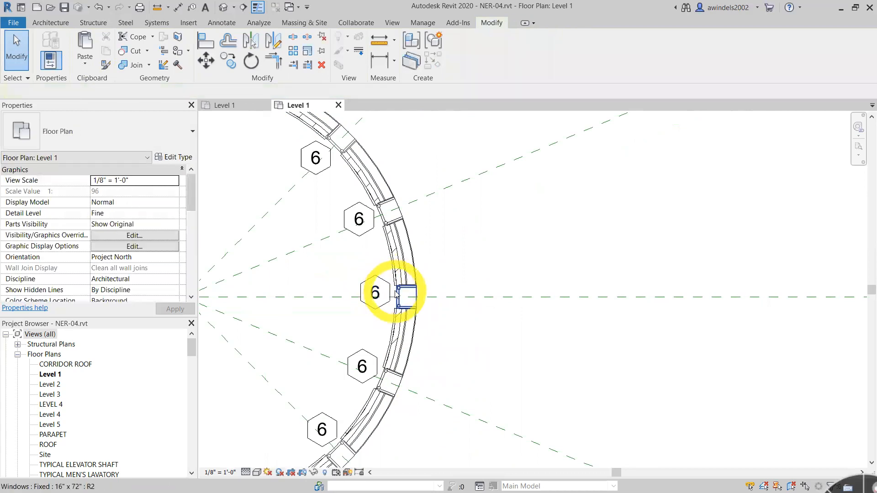
{"action": "left_click", "coordinate": [394, 293]}
{"action": "key", "text": "Escape"}
- Try an item count of 10 for the grouped window array in the straight wall above the curve, and undo it
{"action": "middle_click_drag", "start_coordinate": [407, 220], "coordinate": [711, 492]}
{"action": "left_click", "coordinate": [539, 268]}
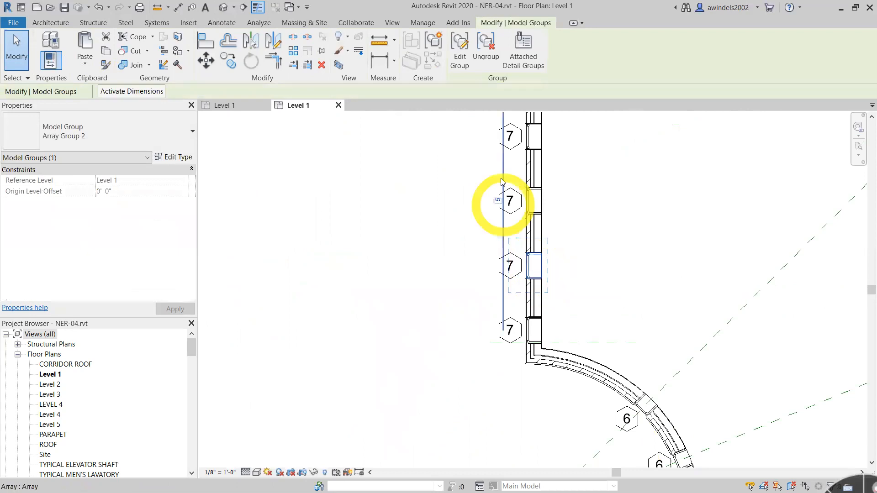
{"action": "left_click", "coordinate": [497, 199]}
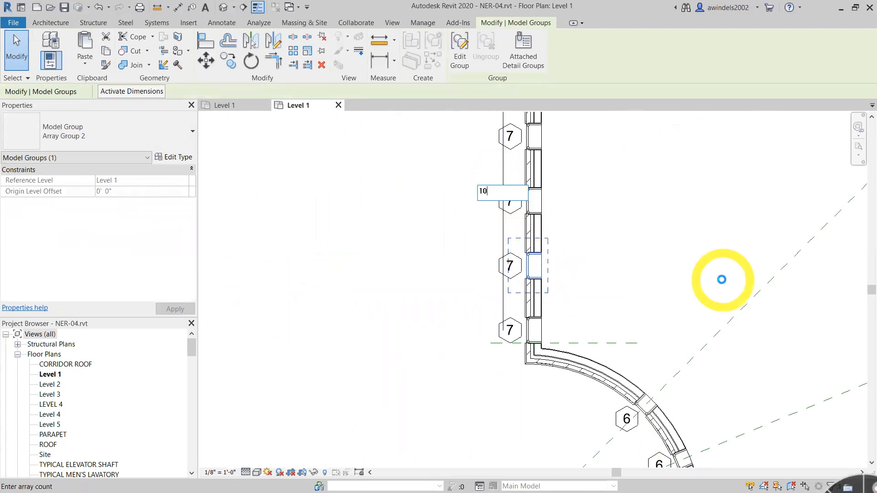
{"action": "key", "text": "Return"}
{"action": "left_click", "coordinate": [723, 284]}
{"action": "scroll", "coordinate": [519, 254], "scroll_direction": "up", "scroll_amount": 3}
{"action": "middle_click_drag", "start_coordinate": [509, 267], "coordinate": [106, 36]}
{"action": "scroll", "coordinate": [365, 276], "scroll_direction": "up", "scroll_amount": 1}
{"action": "middle_click_drag", "start_coordinate": [318, 258], "coordinate": [628, 358]}
{"action": "middle_click_drag", "start_coordinate": [575, 351], "coordinate": [614, 362]}
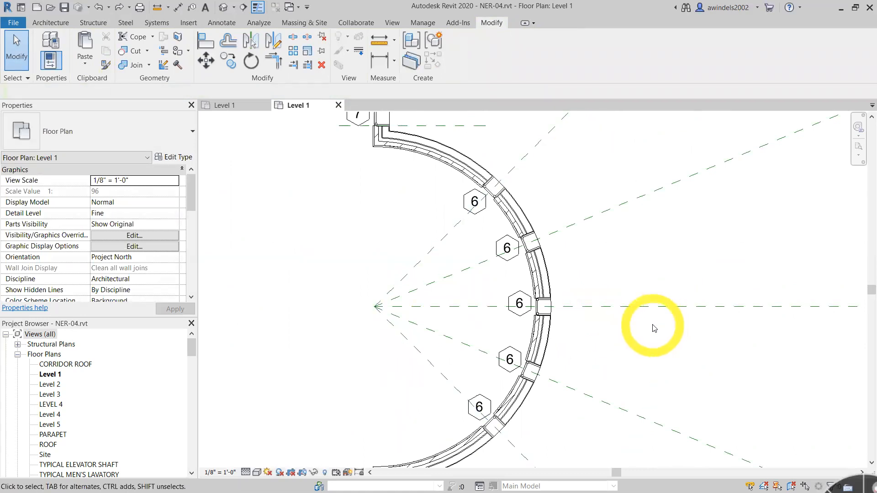
- Place a tagged Door-Passage-Double-Flush 72" x 84" in the curved wall at the east end of the corridor, opening into the corridor
{"action": "scroll", "coordinate": [655, 328], "scroll_direction": "down", "scroll_amount": 4}
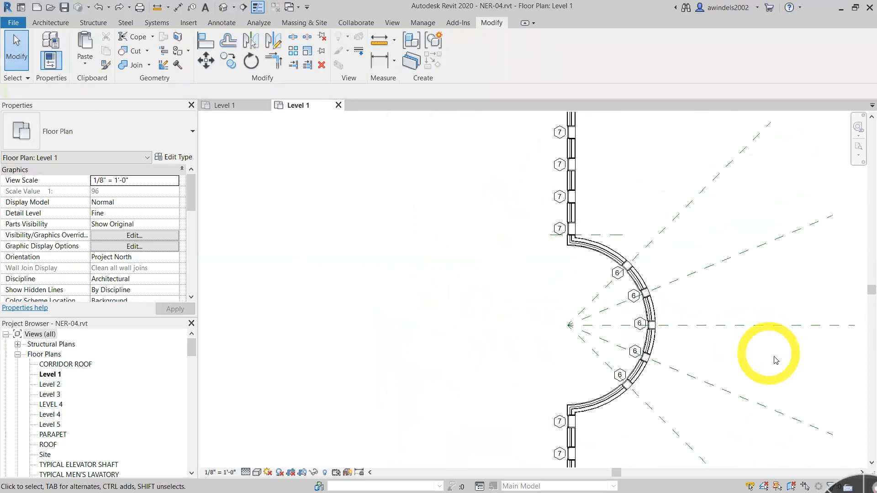
{"action": "middle_click_drag", "start_coordinate": [721, 358], "coordinate": [456, 296]}
{"action": "middle_click_drag", "start_coordinate": [752, 351], "coordinate": [450, 335]}
{"action": "scroll", "coordinate": [525, 344], "scroll_direction": "down", "scroll_amount": 2}
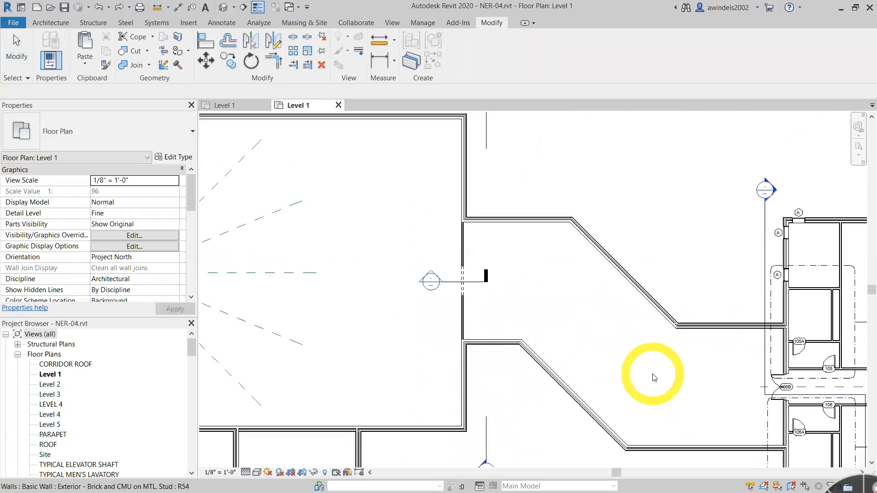
{"action": "scroll", "coordinate": [461, 336], "scroll_direction": "down", "scroll_amount": 1}
{"action": "scroll", "coordinate": [443, 327], "scroll_direction": "down", "scroll_amount": 2}
{"action": "scroll", "coordinate": [531, 323], "scroll_direction": "down", "scroll_amount": 1}
{"action": "middle_click_drag", "start_coordinate": [767, 371], "coordinate": [393, 313]}
{"action": "middle_click_drag", "start_coordinate": [783, 353], "coordinate": [493, 322]}
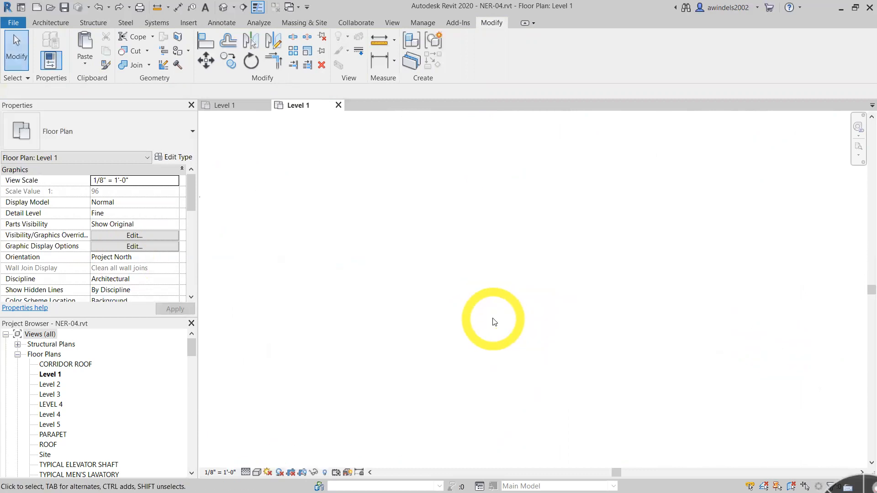
{"action": "middle_click", "coordinate": [493, 318]}
{"action": "middle_click", "coordinate": [493, 318]}
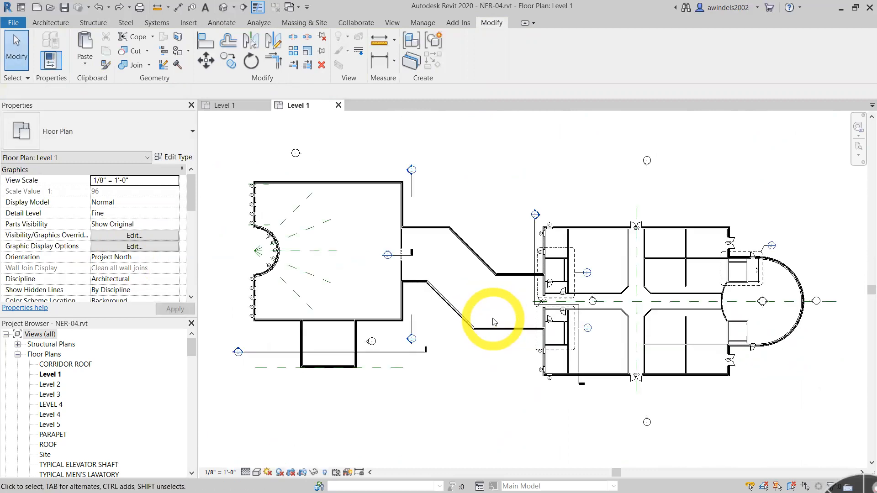
{"action": "scroll", "coordinate": [728, 310], "scroll_direction": "up", "scroll_amount": 2}
{"action": "scroll", "coordinate": [724, 319], "scroll_direction": "up", "scroll_amount": 4}
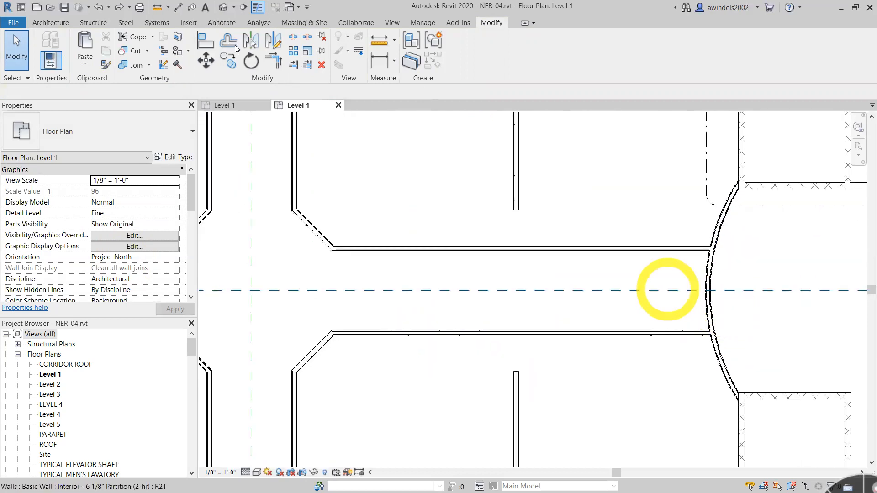
{"action": "left_click", "coordinate": [52, 24]}
{"action": "left_click", "coordinate": [79, 53]}
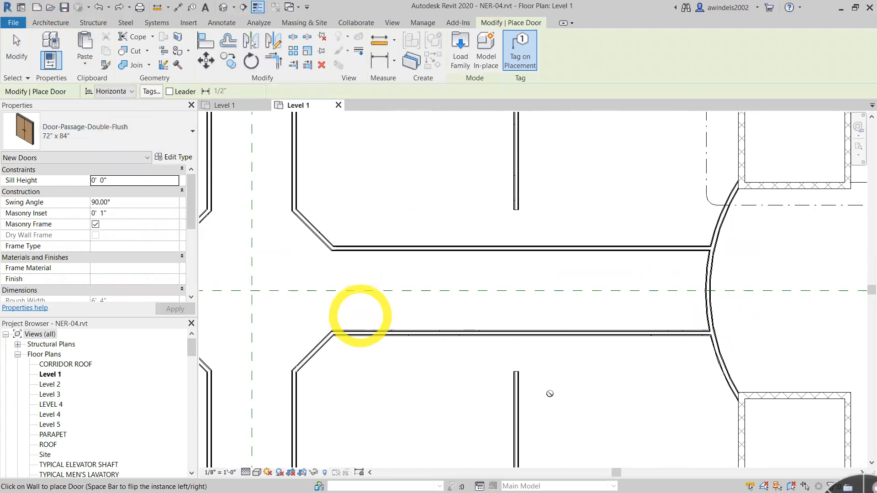
{"action": "scroll", "coordinate": [698, 281], "scroll_direction": "up", "scroll_amount": 1}
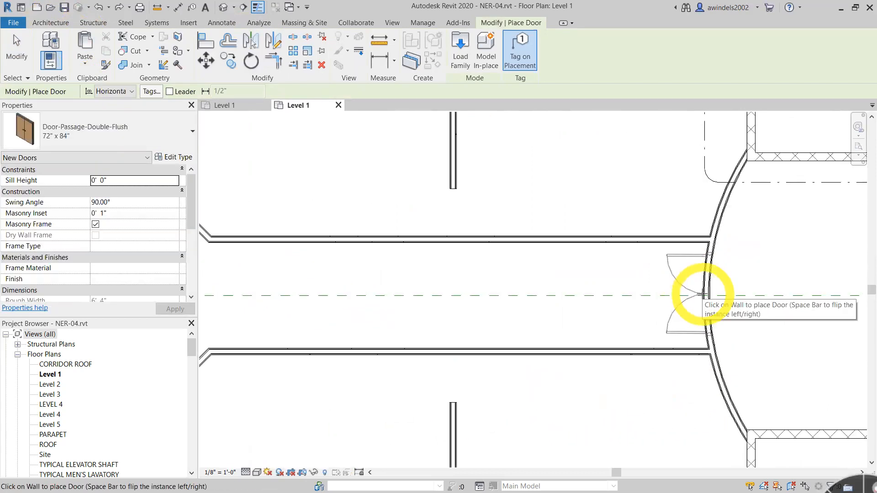
{"action": "scroll", "coordinate": [703, 295], "scroll_direction": "up", "scroll_amount": 1}
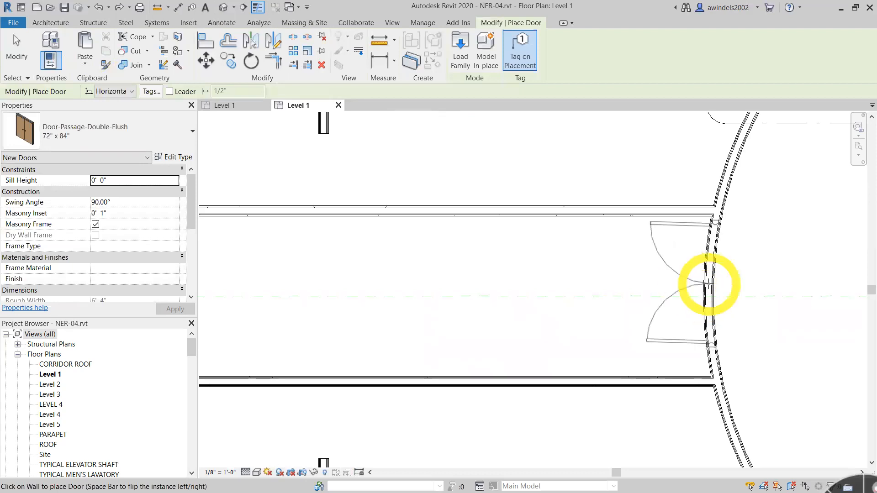
{"action": "left_click", "coordinate": [707, 283]}
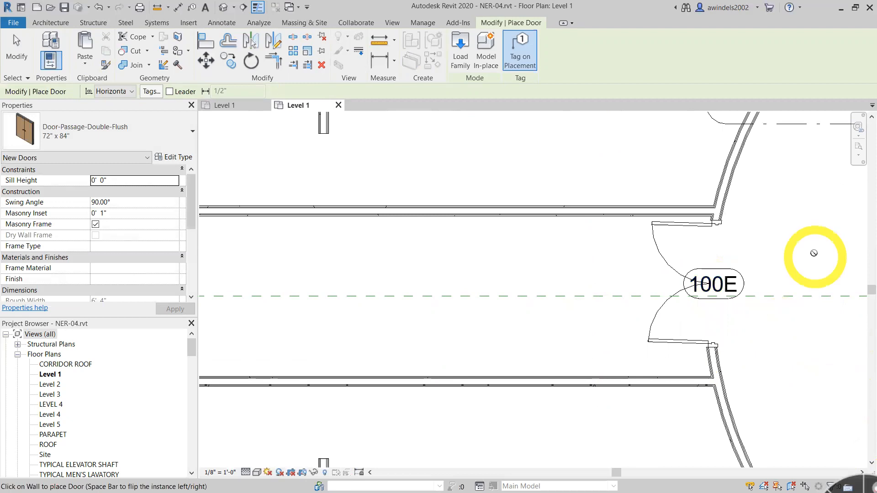
{"action": "key", "text": "Escape"}
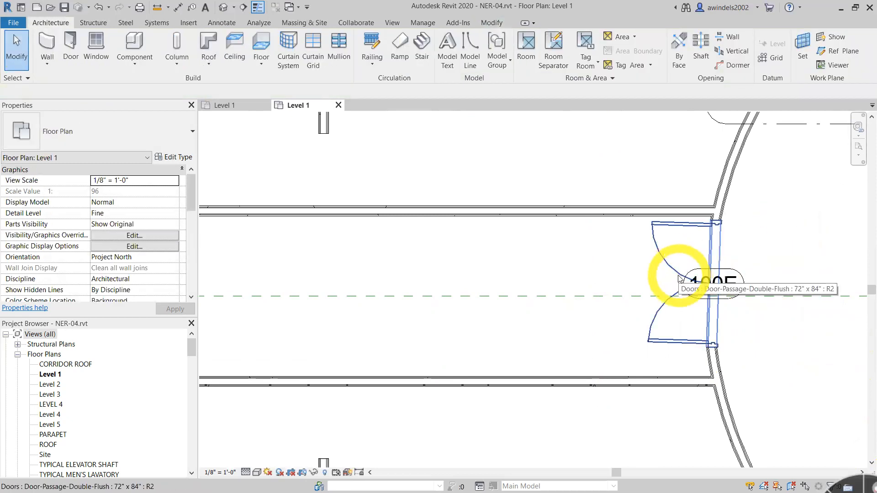
- Change the new double door's tag number to 100A
{"action": "double_click", "coordinate": [735, 279]}
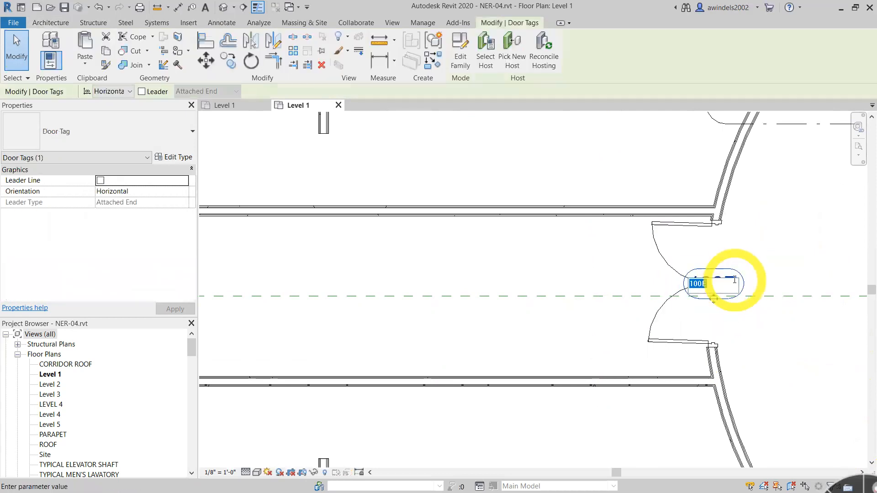
{"action": "left_click", "coordinate": [735, 280]}
{"action": "key", "text": "Return"}
- Align the centerline of double door 100A with the corridor's horizontal center reference plane
{"action": "left_click", "coordinate": [680, 259]}
{"action": "left_click", "coordinate": [670, 261]}
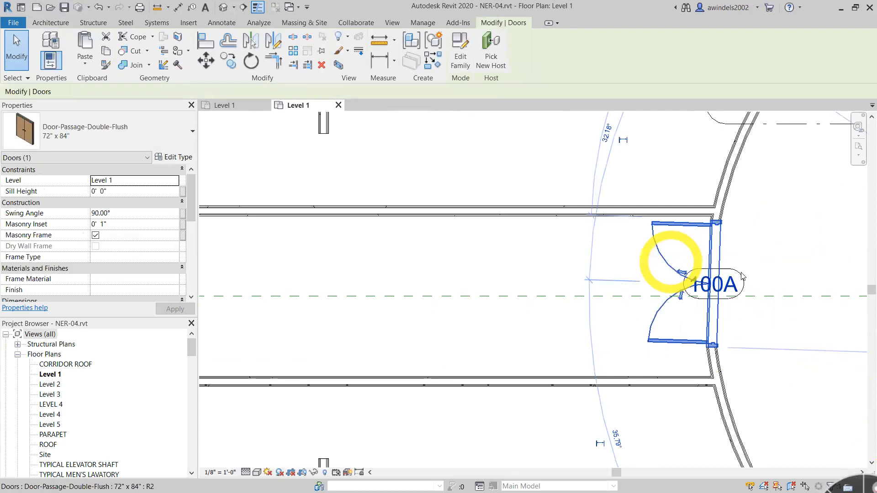
{"action": "left_click", "coordinate": [207, 41]}
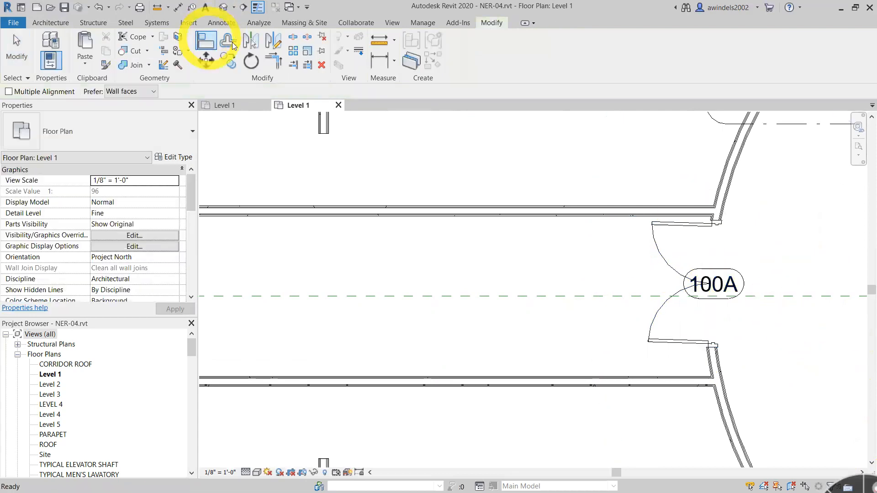
{"action": "left_click", "coordinate": [652, 296]}
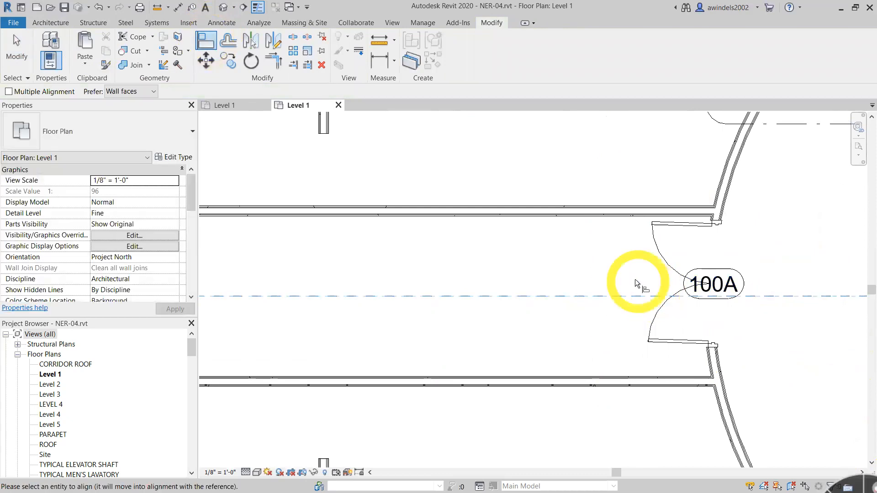
{"action": "left_click", "coordinate": [665, 282]}
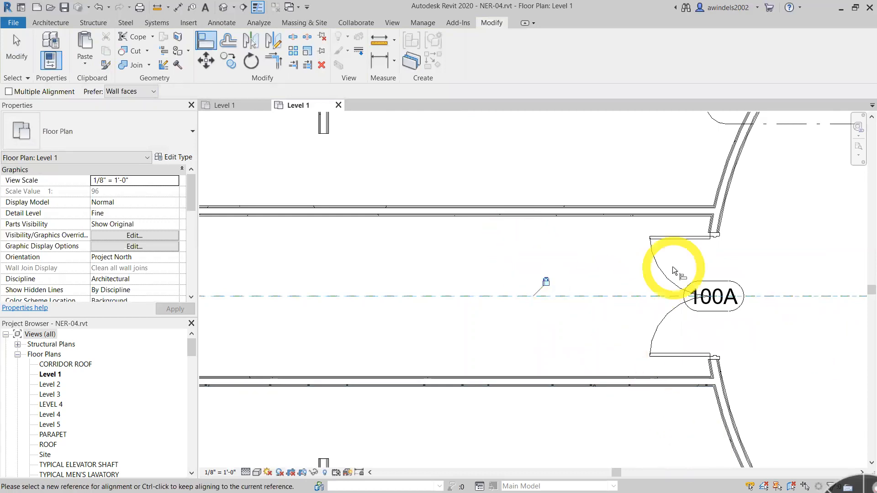
{"action": "key", "text": "Escape"}
{"action": "key", "text": "Escape"}
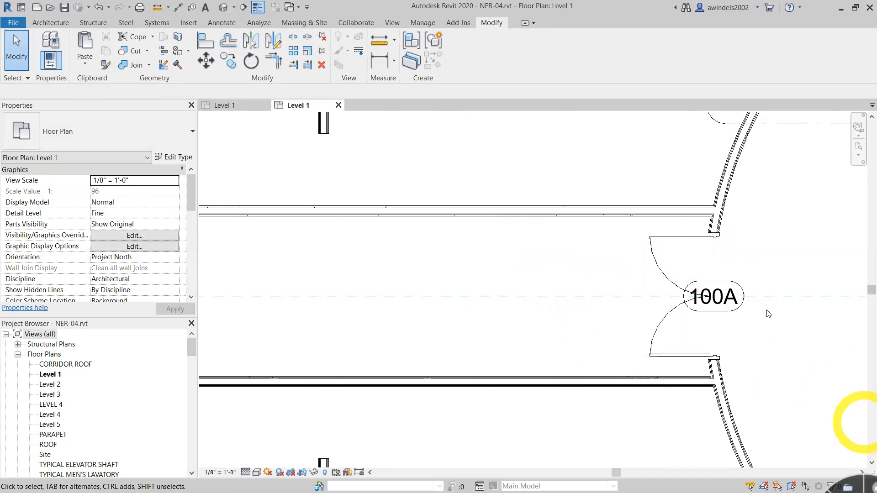
- Try moving double door 100A up along the curved wall, off the corridor centerline, twice, and undo each move
{"action": "left_click", "coordinate": [646, 289]}
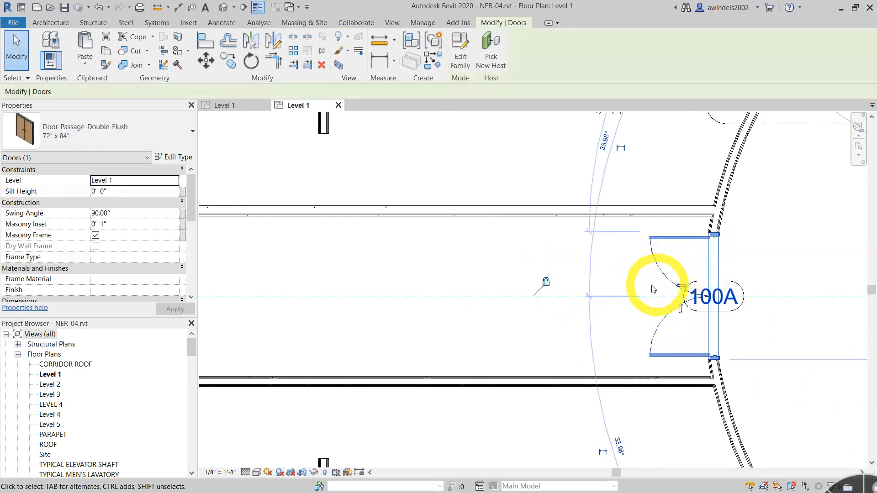
{"action": "mouse_move", "coordinate": [658, 265]}
{"action": "left_mouse_down"}
{"action": "mouse_move", "coordinate": [625, 280]}
{"action": "mouse_move", "coordinate": [664, 273]}
{"action": "mouse_move", "coordinate": [648, 257]}
{"action": "left_mouse_up"}
{"action": "left_click", "coordinate": [546, 283]}
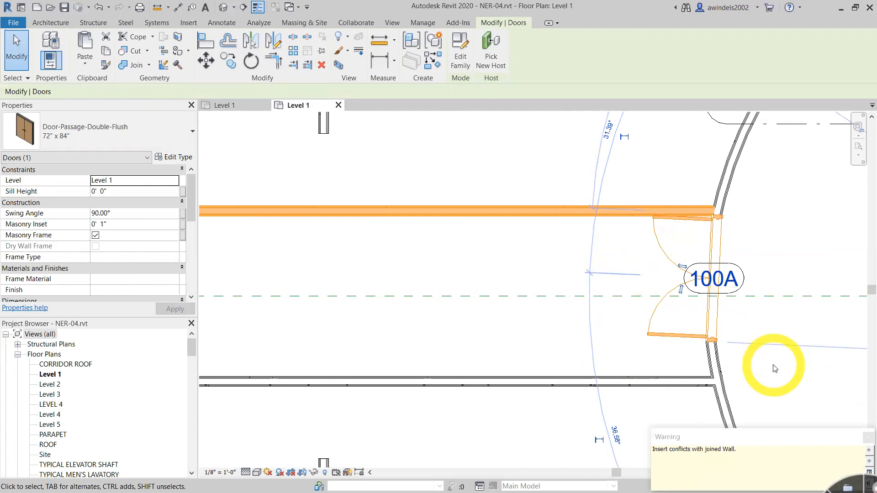
{"action": "key", "text": "ctrl+z"}
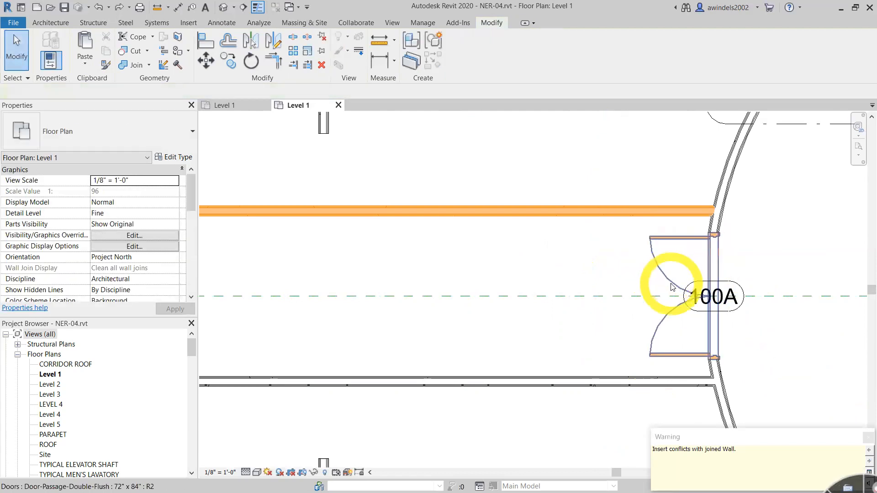
{"action": "left_click", "coordinate": [674, 276]}
{"action": "left_click_drag", "start_coordinate": [674, 276], "coordinate": [646, 265]}
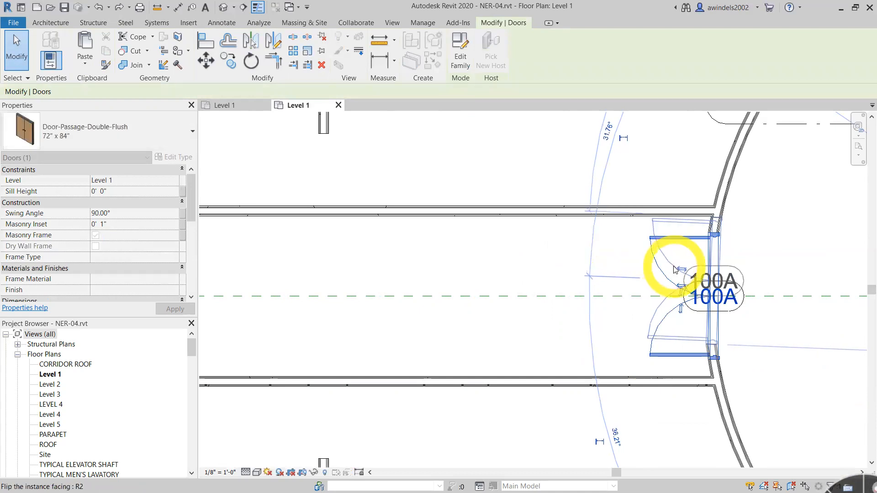
{"action": "key", "text": "ctrl+z"}
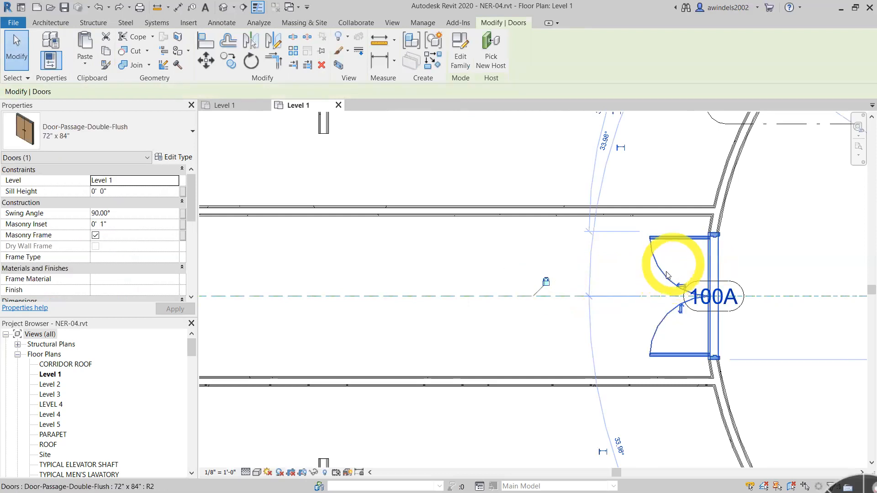
{"action": "key", "text": "Escape"}
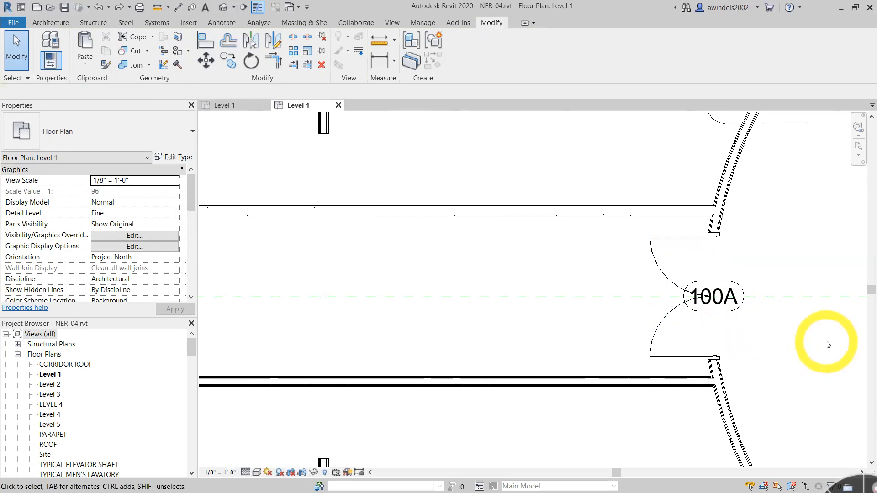
- Save the project under the new file name NER-04_FOR YOUTUBE.rvt in the same folder
{"action": "scroll", "coordinate": [565, 322], "scroll_direction": "down", "scroll_amount": 2}
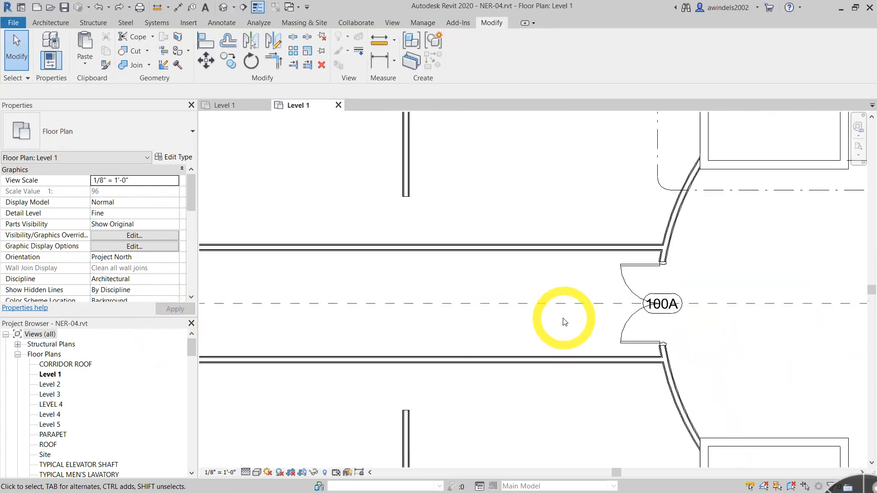
{"action": "scroll", "coordinate": [564, 322], "scroll_direction": "down", "scroll_amount": 3}
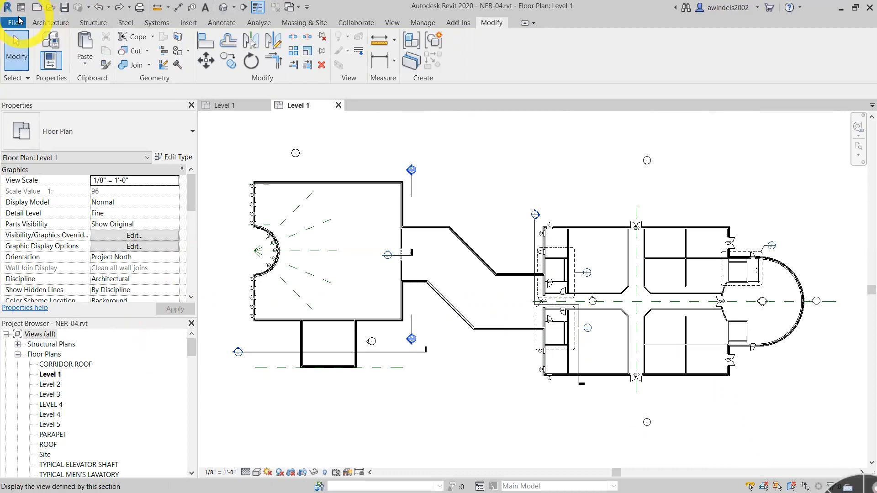
{"action": "left_click", "coordinate": [13, 22]}
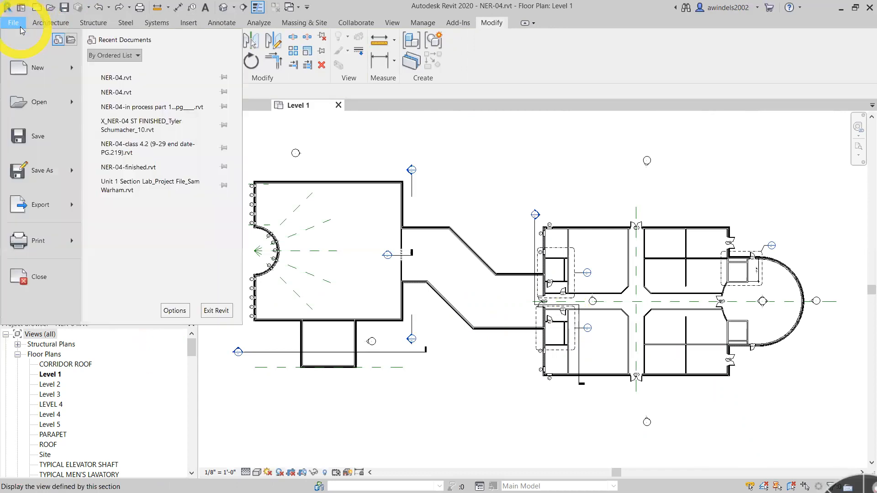
{"action": "mouse_move", "coordinate": [47, 173]}
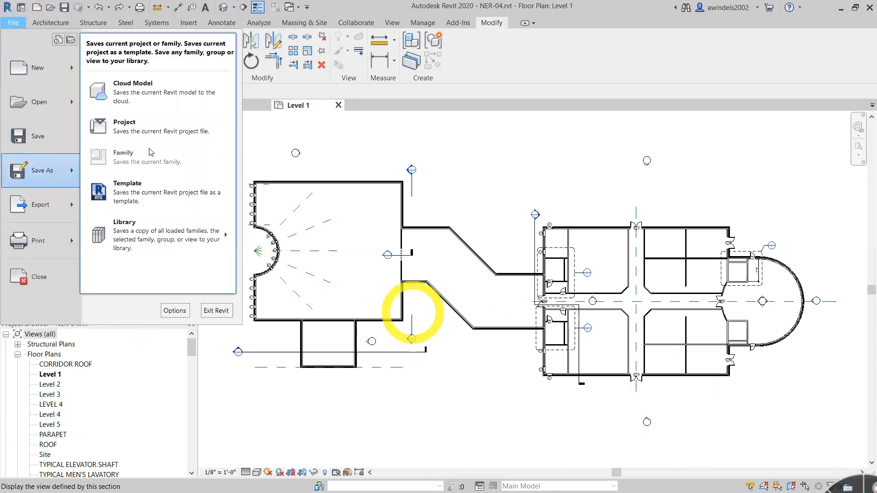
{"action": "left_click", "coordinate": [121, 127]}
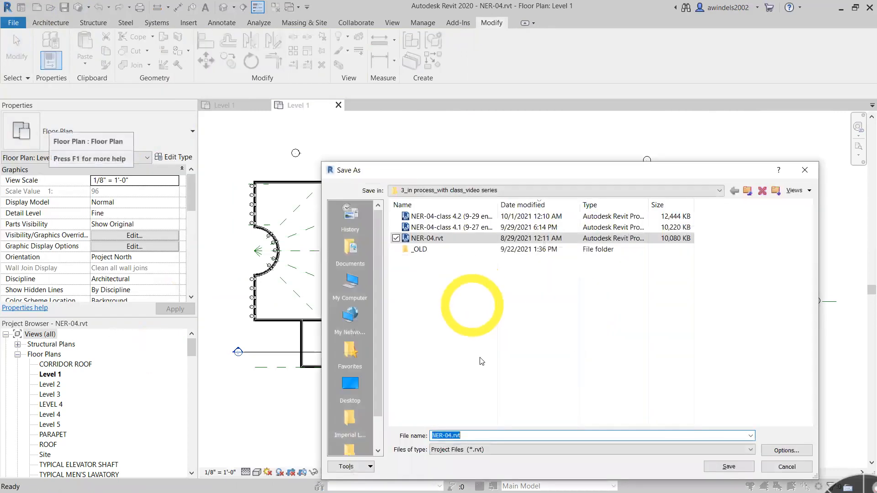
{"action": "left_click", "coordinate": [448, 436]}
{"action": "type", "text": "_FOR YOUTUBE"}
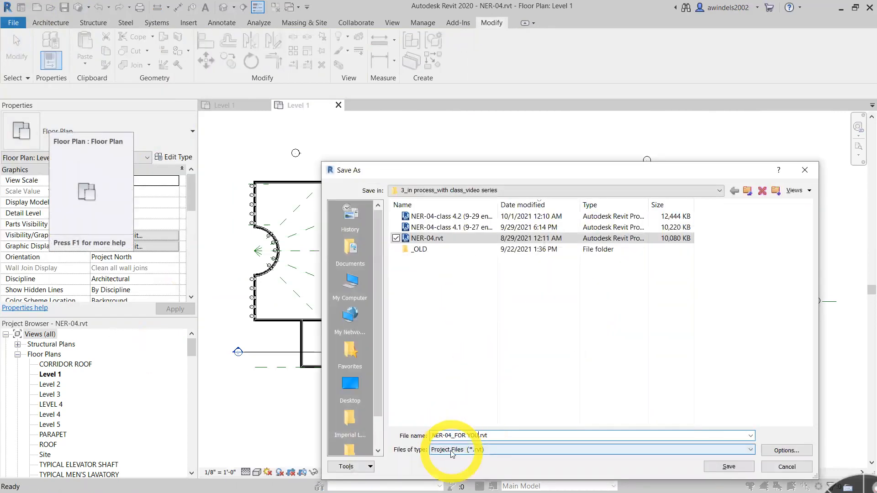
{"action": "key", "text": "Return"}
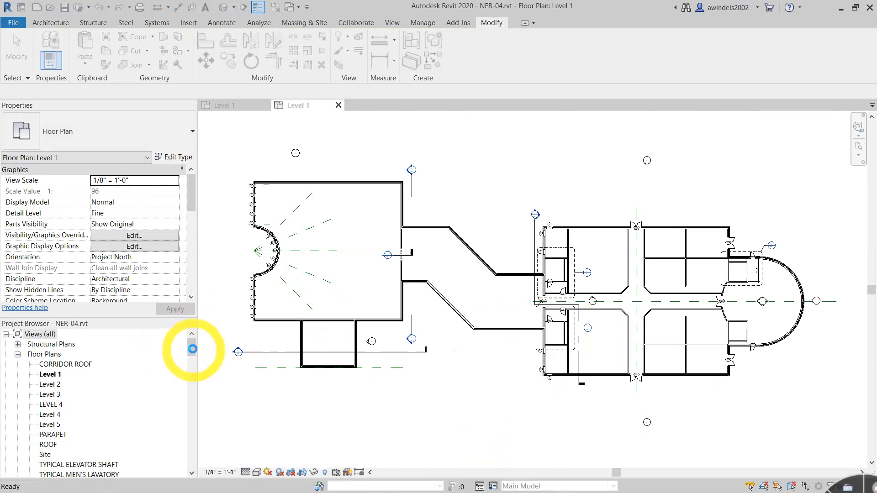
- Collapse the ceiling and floor plan lists and open the WEST WING SOUTH WALL SECTION view
{"action": "left_click_drag", "start_coordinate": [193, 351], "coordinate": [194, 368]}
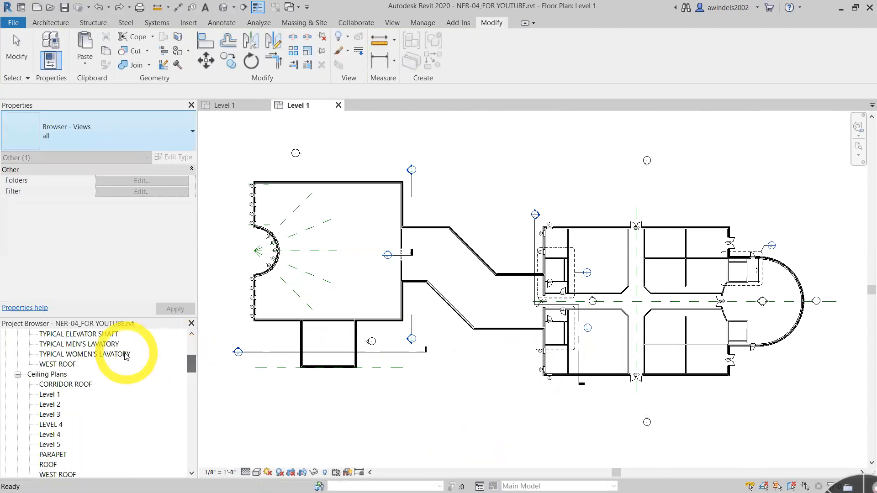
{"action": "left_click", "coordinate": [17, 375]}
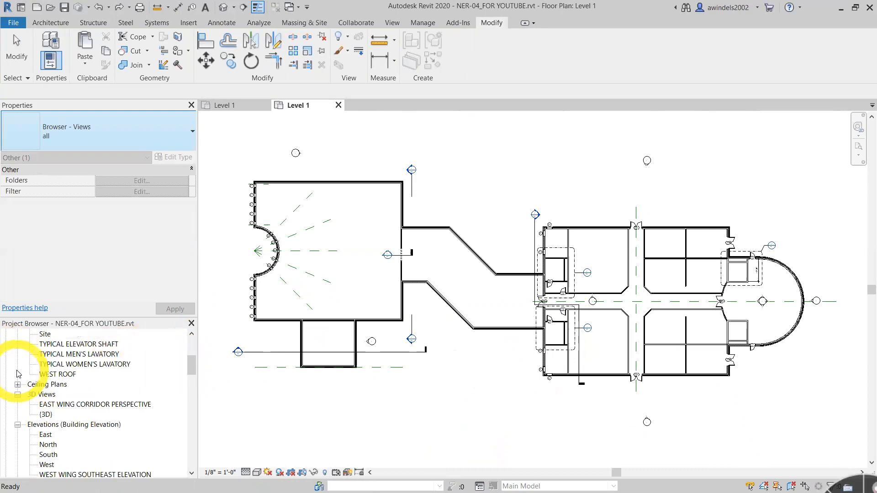
{"action": "scroll", "coordinate": [17, 365], "scroll_direction": "up", "scroll_amount": 5}
{"action": "left_click", "coordinate": [17, 355]}
{"action": "scroll", "coordinate": [32, 379], "scroll_direction": "down", "scroll_amount": 2}
{"action": "scroll", "coordinate": [108, 433], "scroll_direction": "down", "scroll_amount": 2}
{"action": "scroll", "coordinate": [110, 434], "scroll_direction": "down", "scroll_amount": 4}
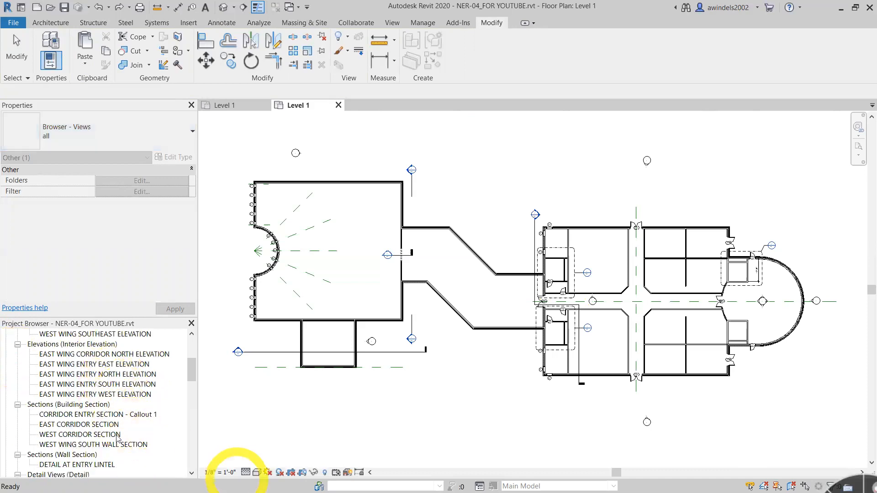
{"action": "left_click", "coordinate": [124, 445]}
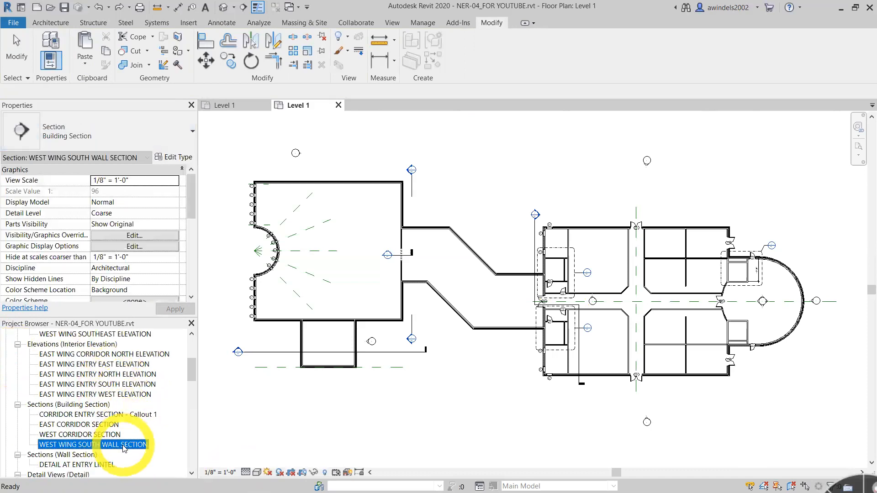
{"action": "double_click", "coordinate": [125, 445]}
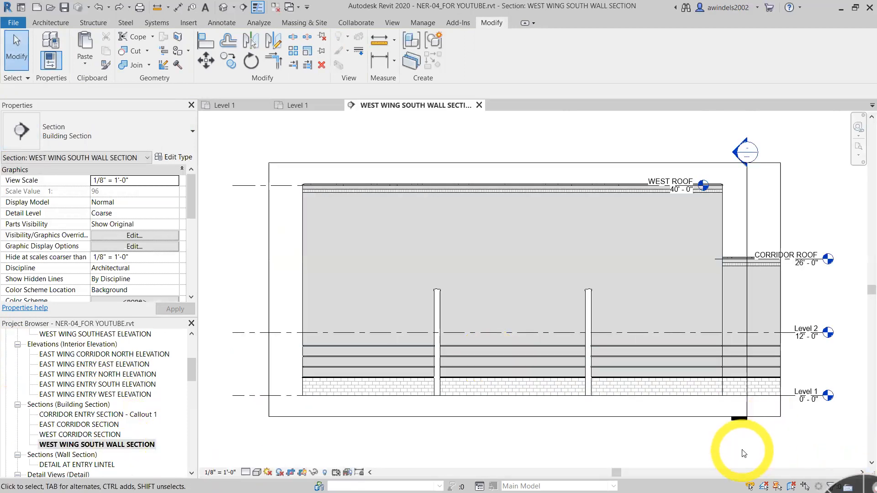
- Edit the large brick wall's profile, splitting its base line at the two vertical walls' inner faces with Delete Inner Segment enabled
{"action": "left_click", "coordinate": [721, 218]}
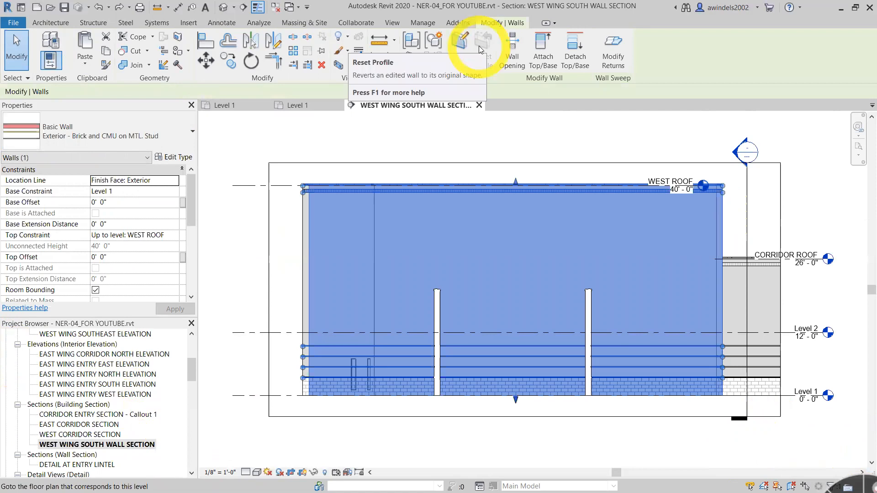
{"action": "left_click", "coordinate": [461, 48]}
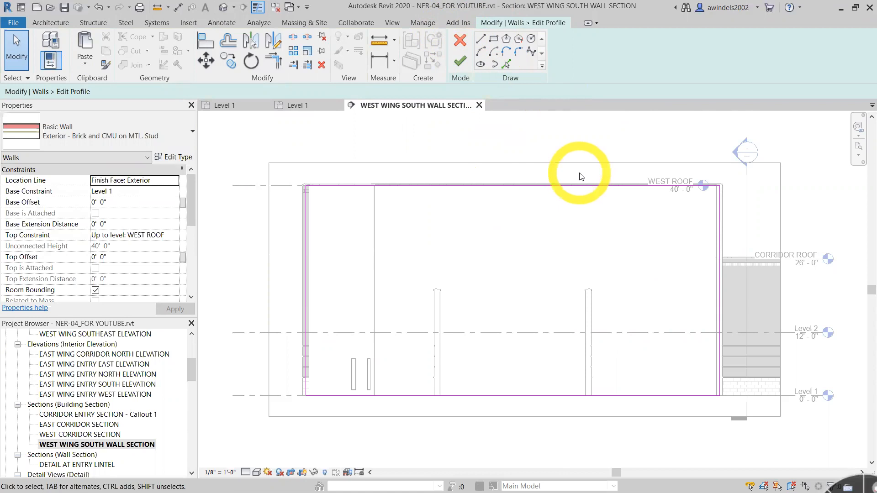
{"action": "left_click", "coordinate": [295, 41]}
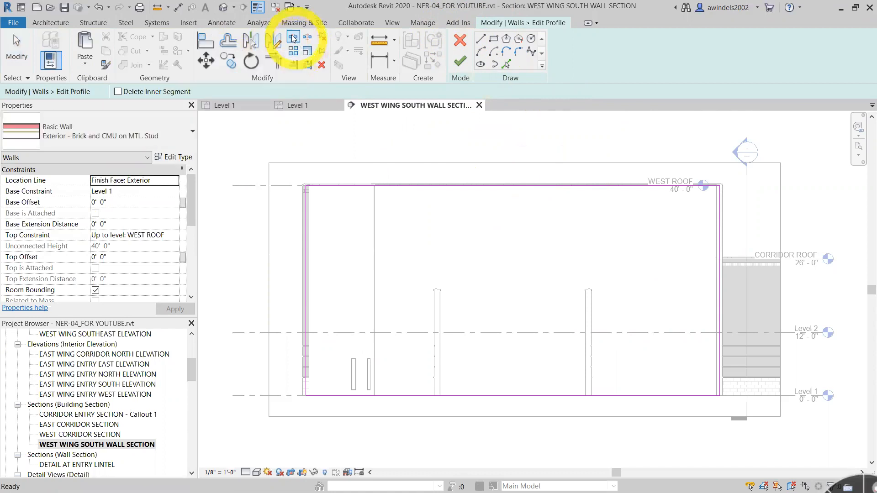
{"action": "left_click", "coordinate": [173, 94]}
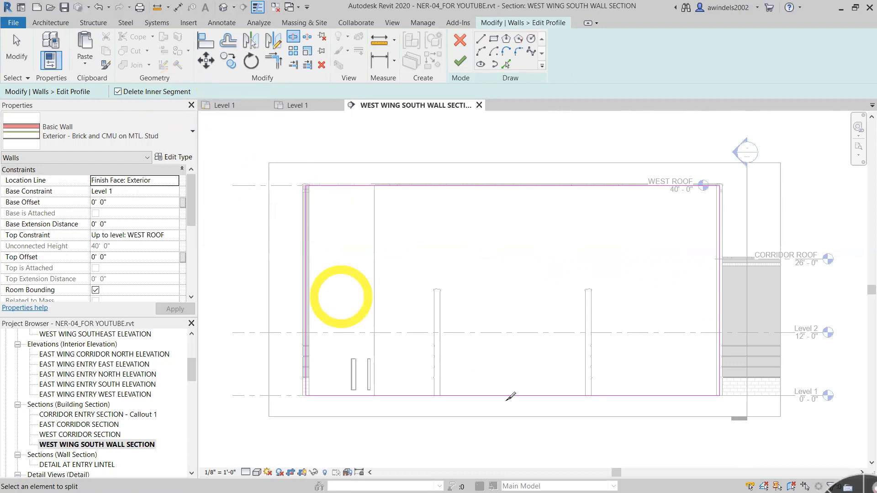
{"action": "scroll", "coordinate": [493, 425], "scroll_direction": "up", "scroll_amount": 3}
{"action": "middle_click_drag", "start_coordinate": [480, 406], "coordinate": [340, 403]}
{"action": "scroll", "coordinate": [340, 403], "scroll_direction": "up", "scroll_amount": 1}
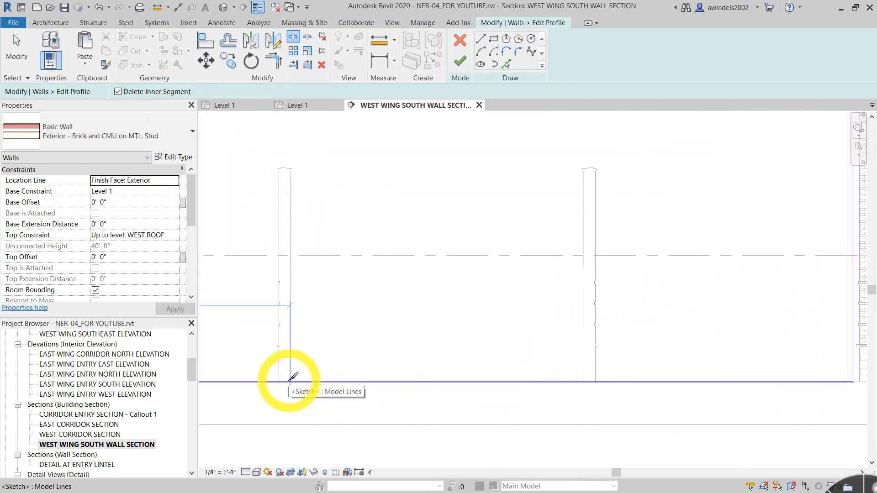
{"action": "left_click", "coordinate": [290, 381]}
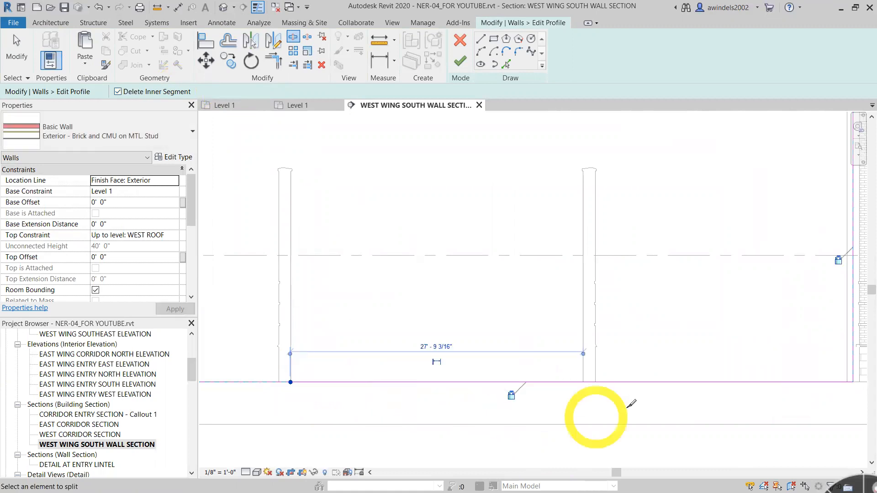
{"action": "left_click", "coordinate": [584, 382]}
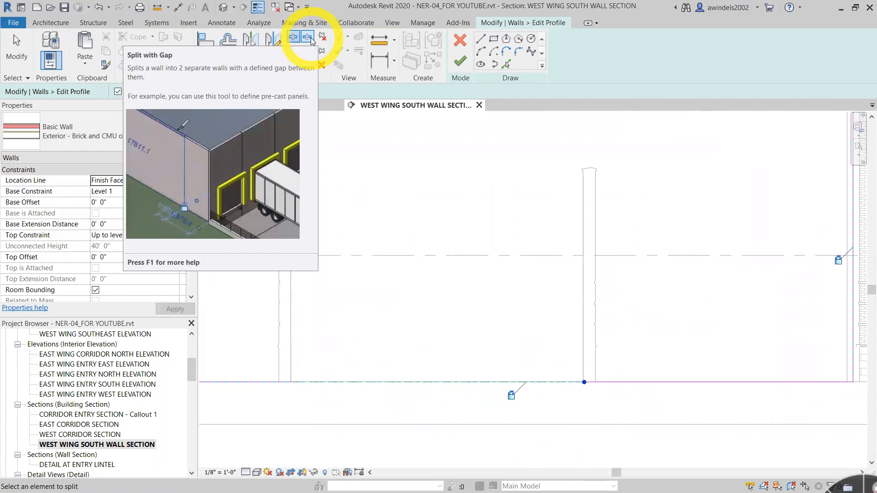
{"action": "left_click", "coordinate": [521, 345]}
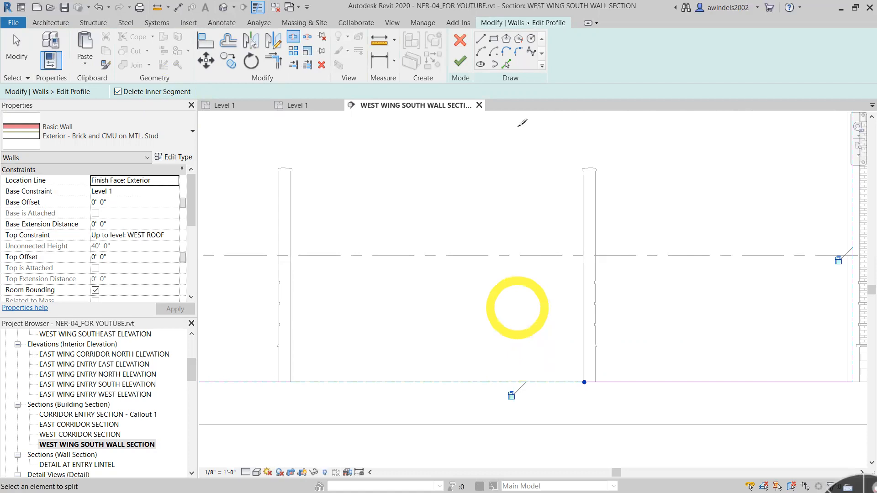
- Add vertical profile lines along the inner faces of the two cut walls with Pick Lines, at 0' 0" offset
{"action": "left_click", "coordinate": [506, 64]}
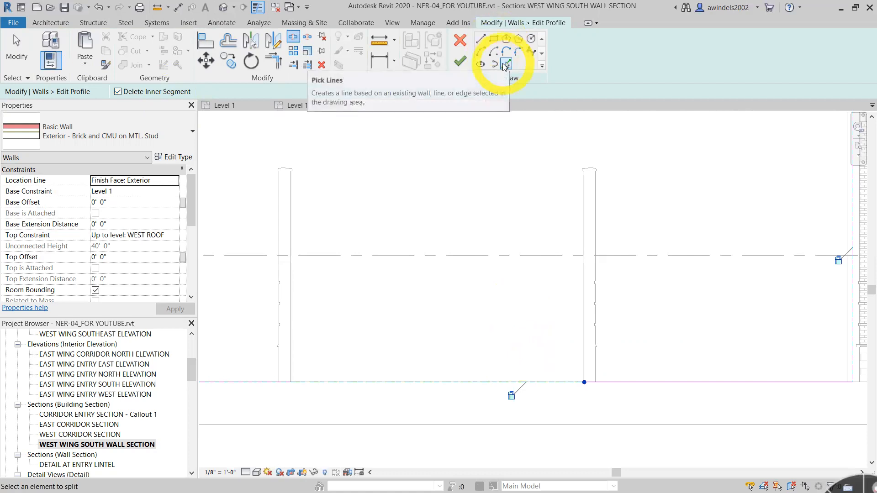
{"action": "left_click", "coordinate": [504, 64]}
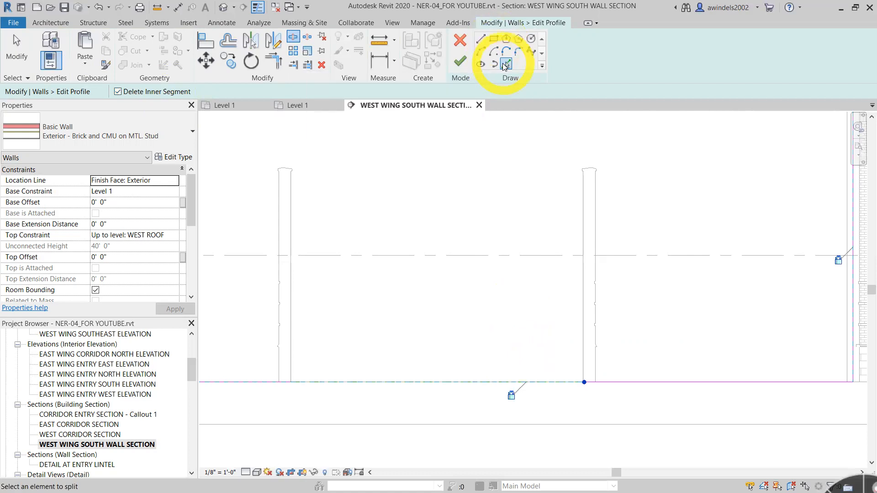
{"action": "left_click", "coordinate": [296, 240]}
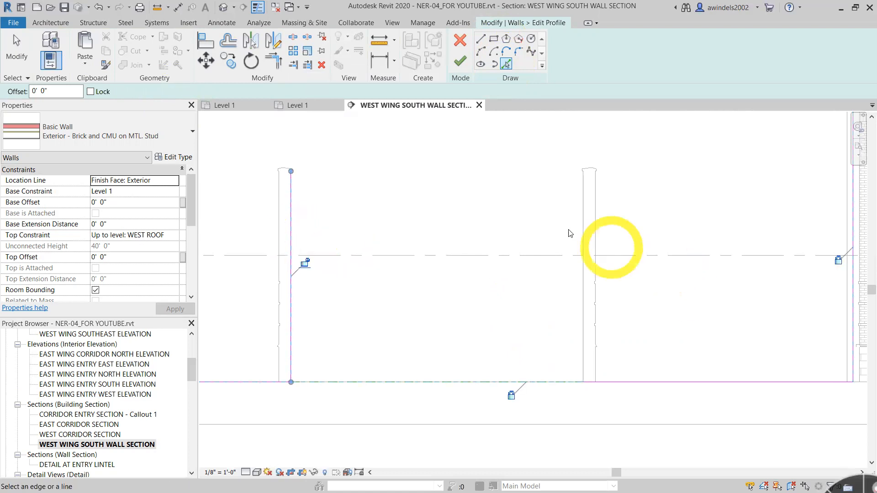
{"action": "left_click", "coordinate": [580, 241]}
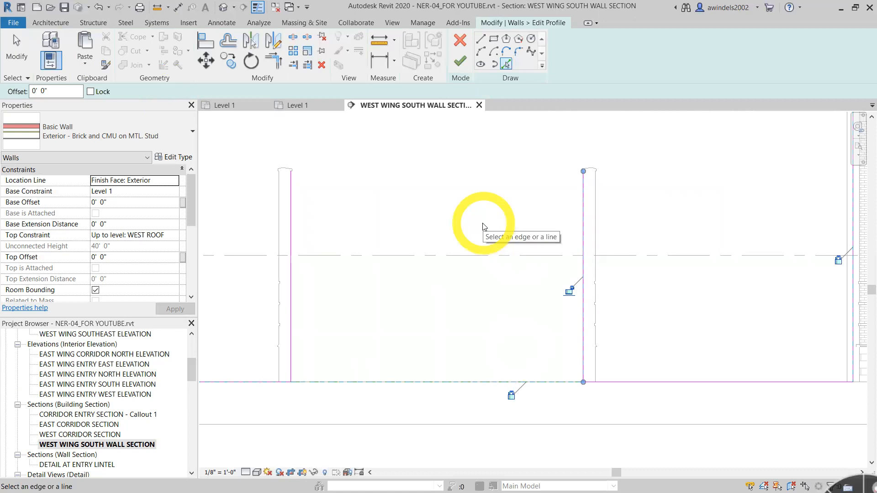
- Draw a horizontal profile line joining the upper ends of the two vertical lines with the Line tool
{"action": "left_click", "coordinate": [484, 44]}
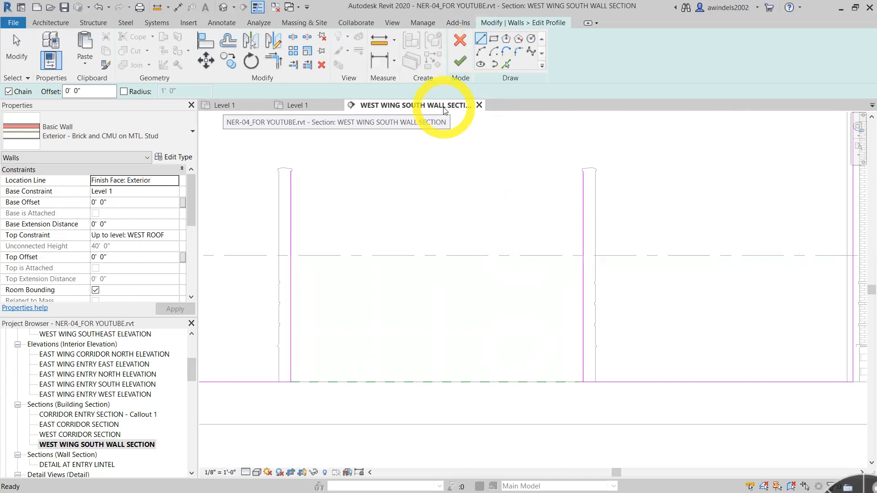
{"action": "scroll", "coordinate": [297, 172], "scroll_direction": "up", "scroll_amount": 6}
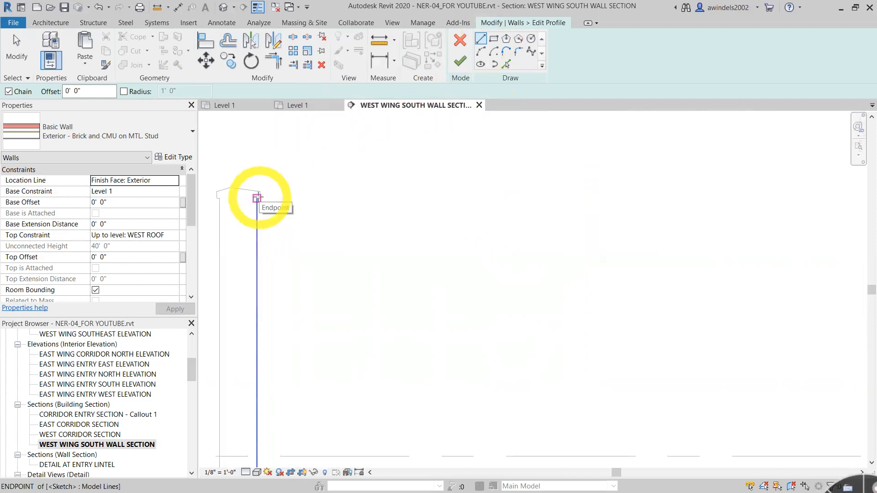
{"action": "left_click", "coordinate": [257, 199]}
{"action": "scroll", "coordinate": [506, 300], "scroll_direction": "down", "scroll_amount": 3}
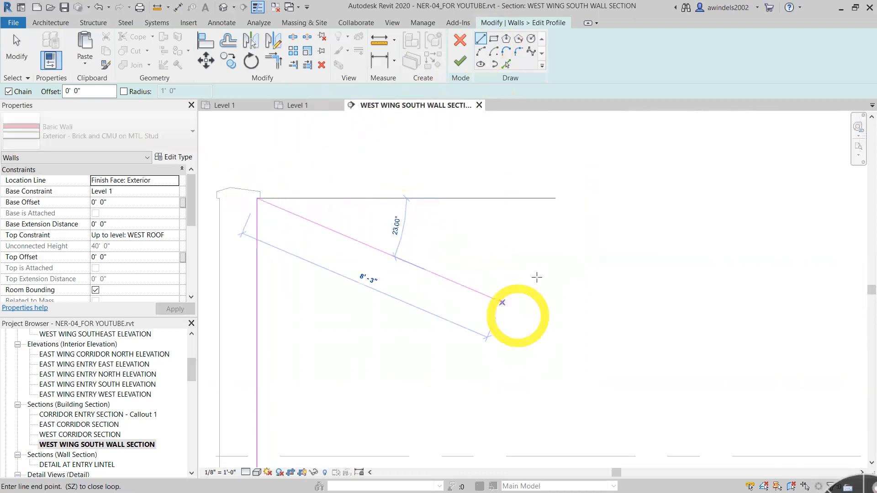
{"action": "scroll", "coordinate": [560, 280], "scroll_direction": "down", "scroll_amount": 4}
{"action": "middle_click_drag", "start_coordinate": [614, 303], "coordinate": [258, 233]}
{"action": "scroll", "coordinate": [404, 182], "scroll_direction": "up", "scroll_amount": 5}
{"action": "left_click", "coordinate": [436, 173]}
{"action": "scroll", "coordinate": [437, 173], "scroll_direction": "up", "scroll_amount": 2}
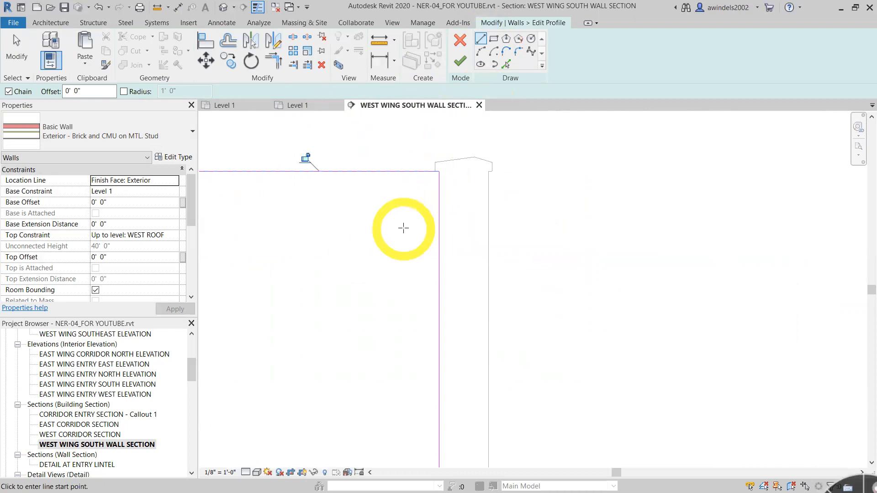
{"action": "scroll", "coordinate": [411, 251], "scroll_direction": "down", "scroll_amount": 4}
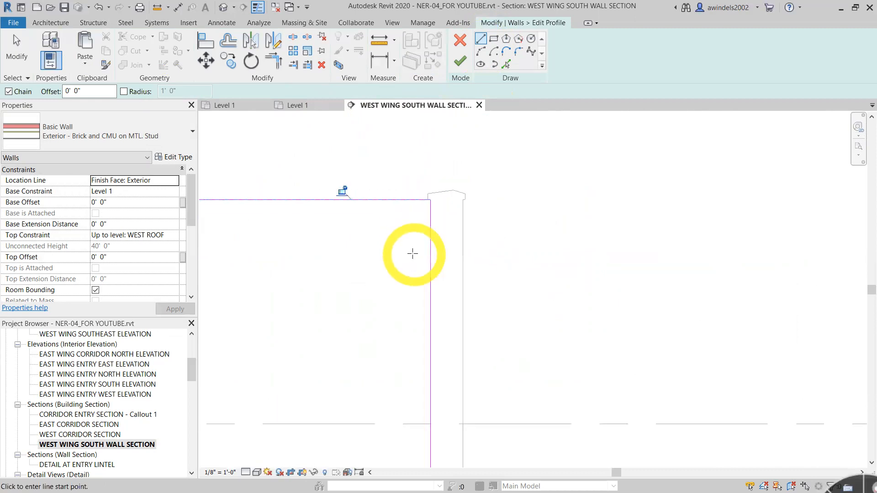
{"action": "scroll", "coordinate": [333, 270], "scroll_direction": "down", "scroll_amount": 2}
{"action": "middle_click_drag", "start_coordinate": [334, 270], "coordinate": [530, 271]}
{"action": "scroll", "coordinate": [550, 298], "scroll_direction": "down", "scroll_amount": 1}
{"action": "middle_click_drag", "start_coordinate": [505, 241], "coordinate": [514, 274]}
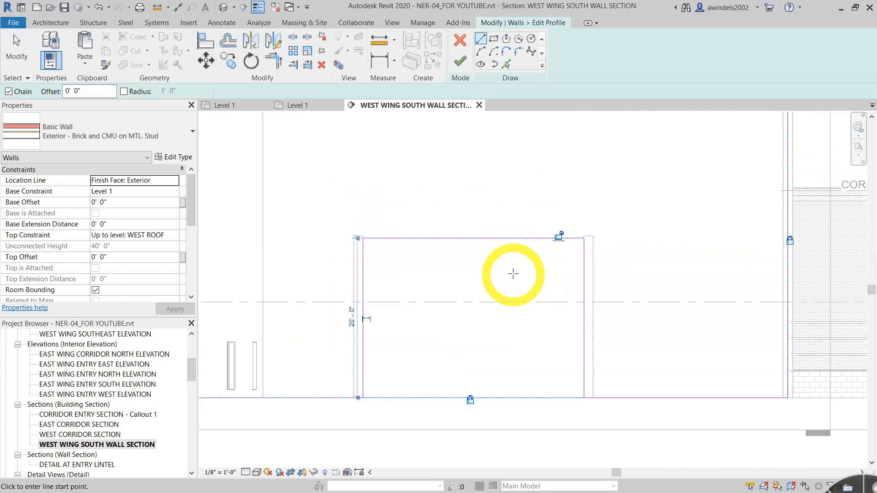
{"action": "key", "text": "Escape"}
{"action": "key", "text": "Escape"}
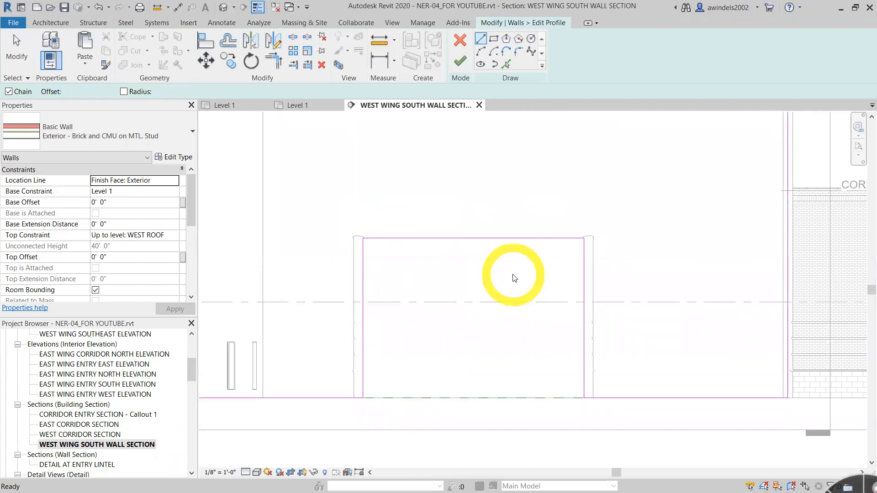
- Finish the profile edit of the large brick wall
{"action": "scroll", "coordinate": [513, 275], "scroll_direction": "down", "scroll_amount": 3}
{"action": "middle_click_drag", "start_coordinate": [513, 275], "coordinate": [559, 317]}
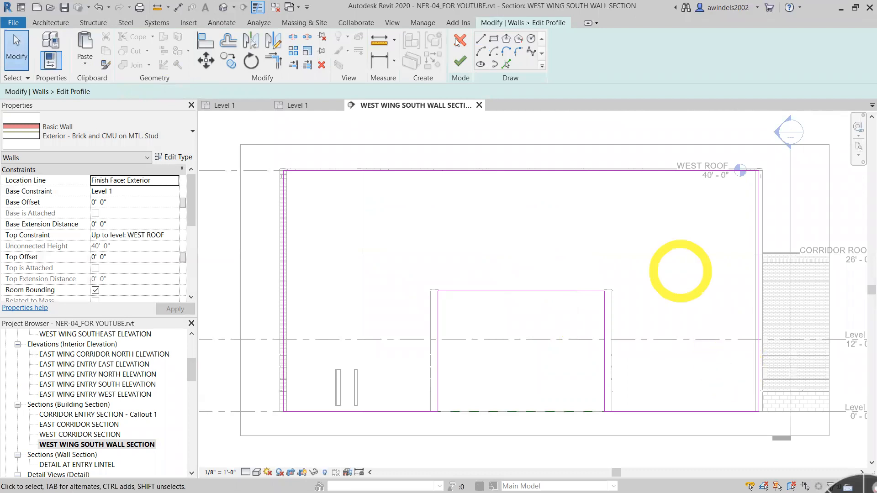
{"action": "left_click", "coordinate": [459, 63]}
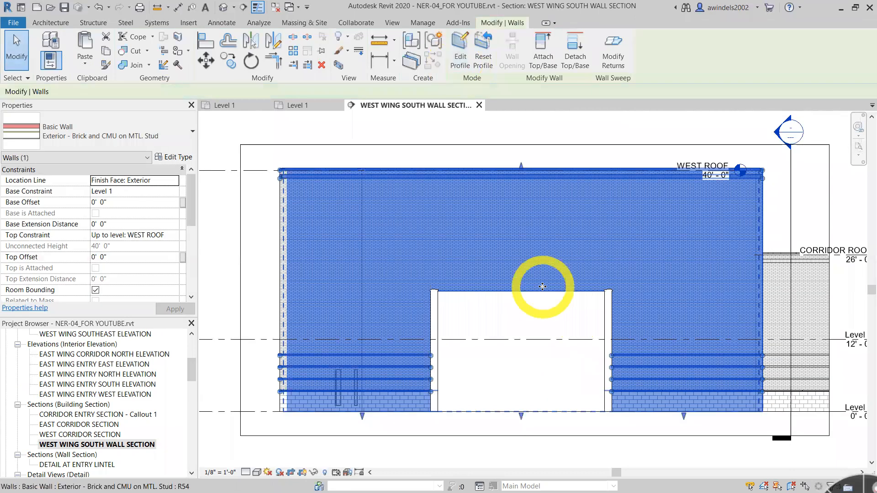
- Examine the cut wall opening in the default 3D view and close that view
{"action": "left_click", "coordinate": [223, 7]}
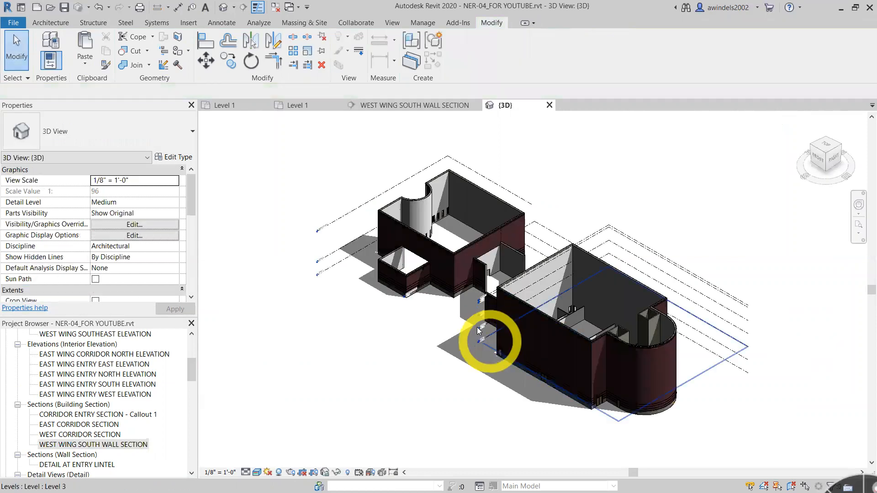
{"action": "scroll", "coordinate": [383, 258], "scroll_direction": "up", "scroll_amount": 5}
{"action": "scroll", "coordinate": [375, 209], "scroll_direction": "up", "scroll_amount": 3}
{"action": "middle_click_drag", "start_coordinate": [399, 239], "coordinate": [440, 302]}
{"action": "scroll", "coordinate": [460, 300], "scroll_direction": "down", "scroll_amount": 3}
{"action": "left_click", "coordinate": [550, 105]}
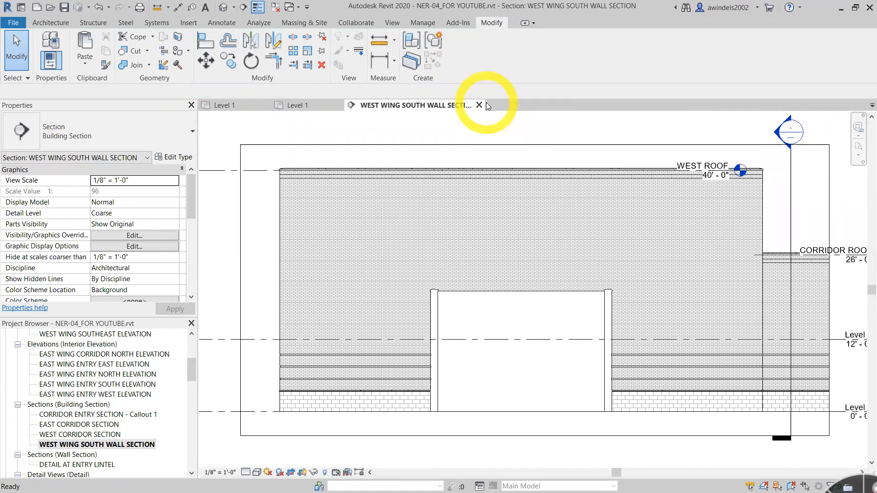
- Reopen the brick wall's profile for editing and lower both ends of the opening's horizontal top line to the same height
{"action": "left_click", "coordinate": [560, 280]}
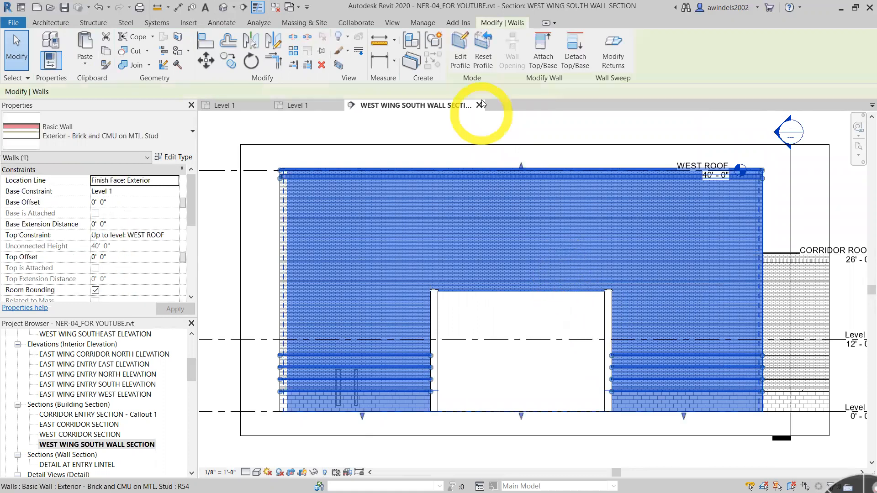
{"action": "left_click", "coordinate": [460, 46]}
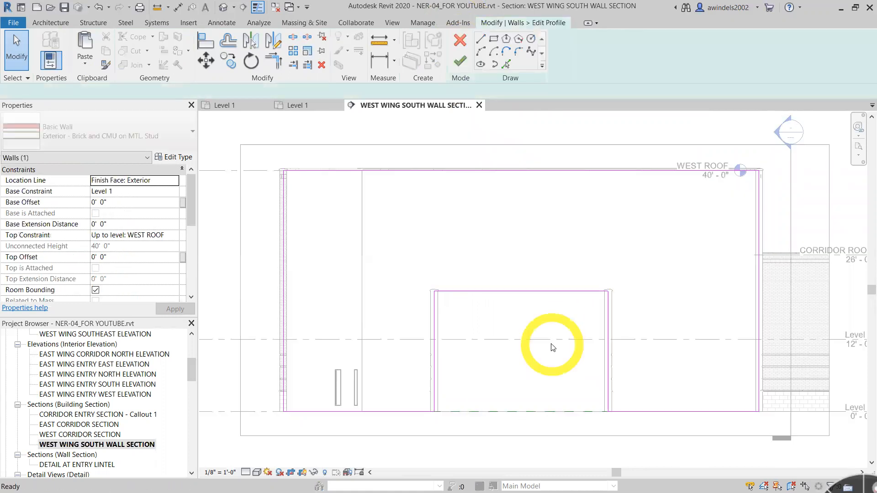
{"action": "left_click", "coordinate": [553, 293]}
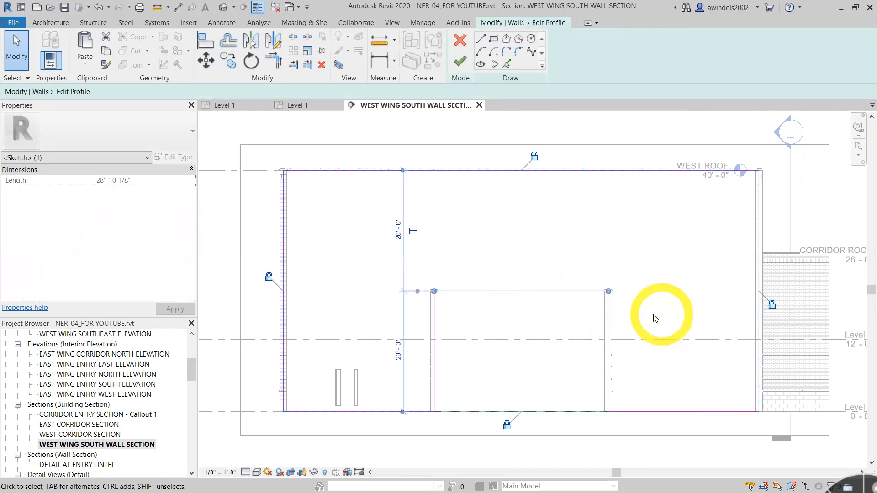
{"action": "scroll", "coordinate": [603, 290], "scroll_direction": "up", "scroll_amount": 4}
{"action": "mouse_move", "coordinate": [603, 268]}
{"action": "left_mouse_down"}
{"action": "mouse_move", "coordinate": [613, 290]}
{"action": "mouse_move", "coordinate": [603, 304]}
{"action": "left_mouse_up"}
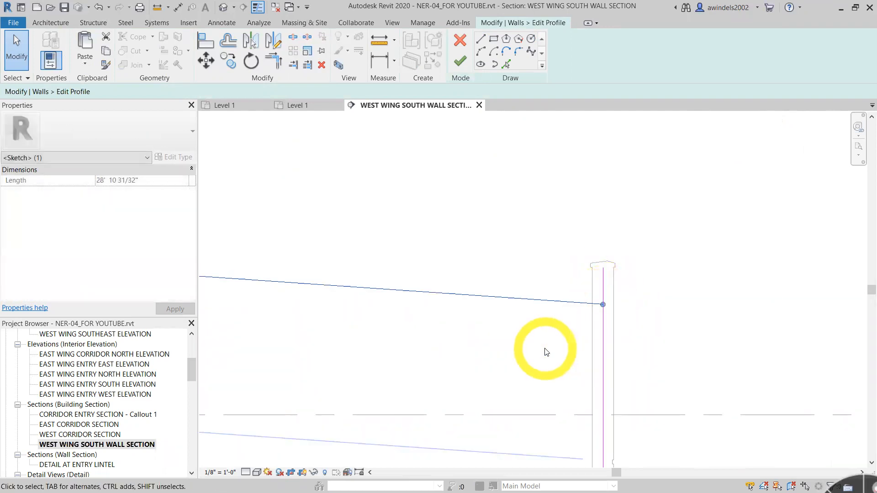
{"action": "scroll", "coordinate": [516, 329], "scroll_direction": "down", "scroll_amount": 2}
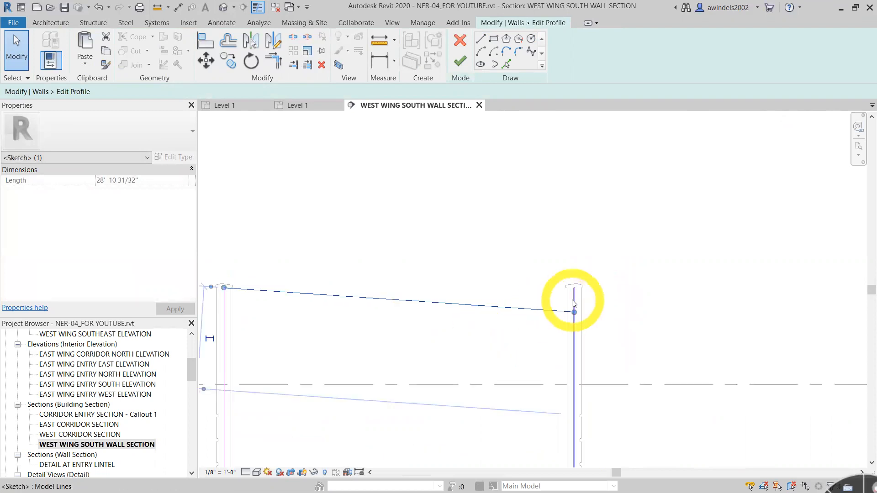
{"action": "middle_click_drag", "start_coordinate": [511, 362], "coordinate": [608, 381]}
{"action": "left_click_drag", "start_coordinate": [321, 307], "coordinate": [321, 330]}
- Shorten both vertical profile lines to about 18 feet to meet the lowered top line, and finish the profile edit
{"action": "left_click", "coordinate": [323, 317]}
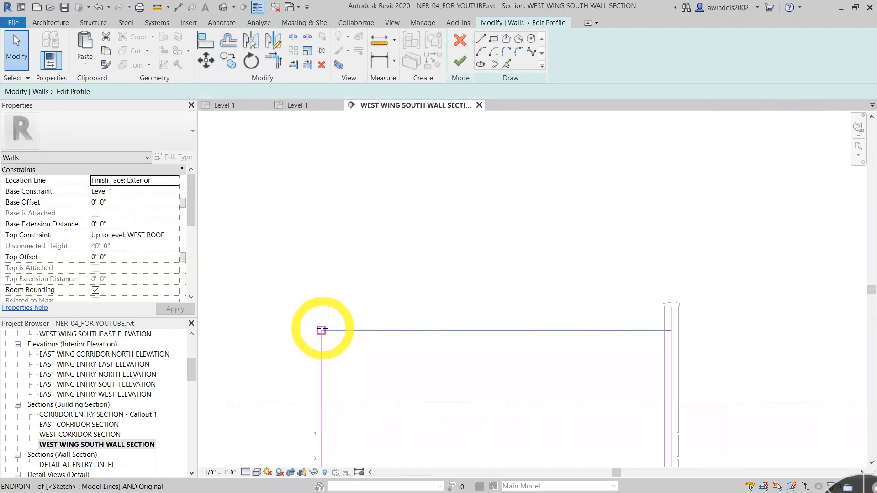
{"action": "left_click", "coordinate": [671, 314]}
{"action": "left_click_drag", "start_coordinate": [672, 306], "coordinate": [672, 331]}
{"action": "scroll", "coordinate": [649, 357], "scroll_direction": "down", "scroll_amount": 2}
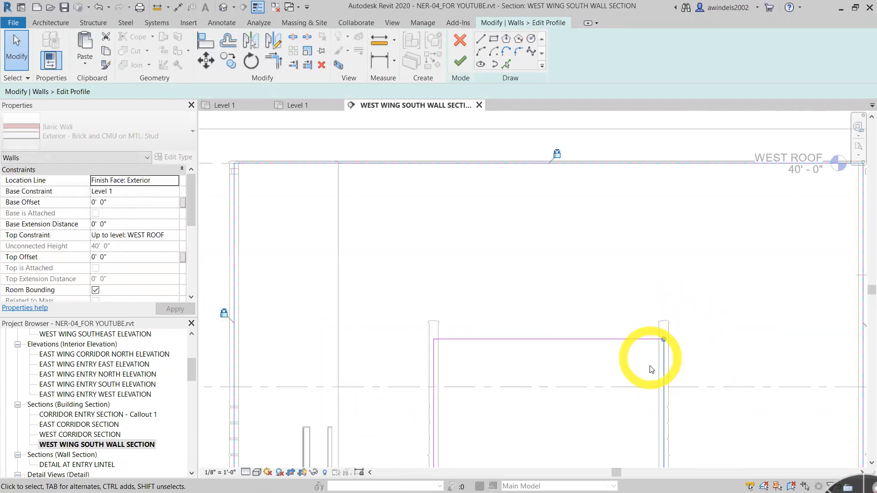
{"action": "scroll", "coordinate": [649, 366], "scroll_direction": "down", "scroll_amount": 2}
{"action": "left_click", "coordinate": [659, 362]}
{"action": "left_click", "coordinate": [631, 360]}
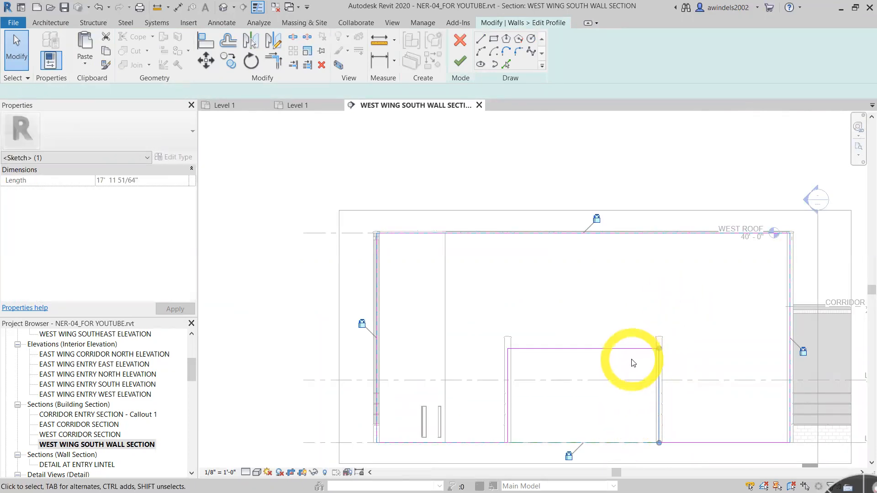
{"action": "left_click", "coordinate": [455, 68]}
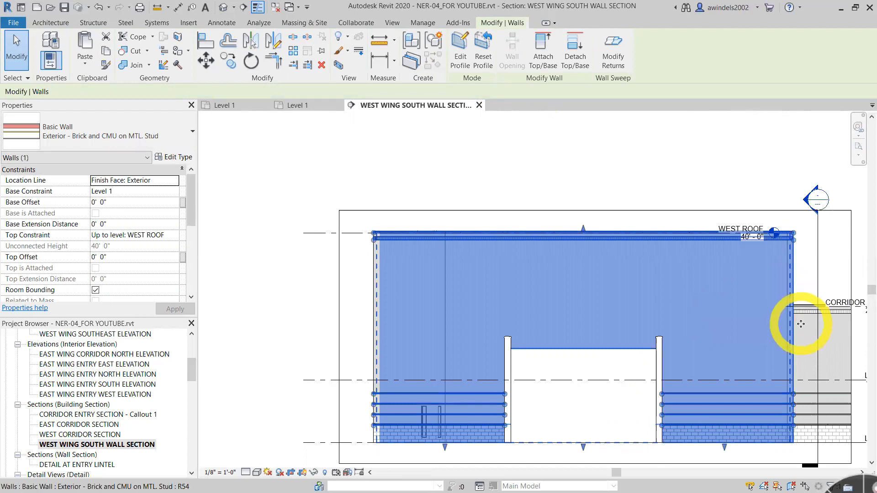
- Close the WEST WING SOUTH WALL SECTION view and return to the crossing partitions on the Level 1 floor plan
{"action": "scroll", "coordinate": [800, 324], "scroll_direction": "down", "scroll_amount": 3}
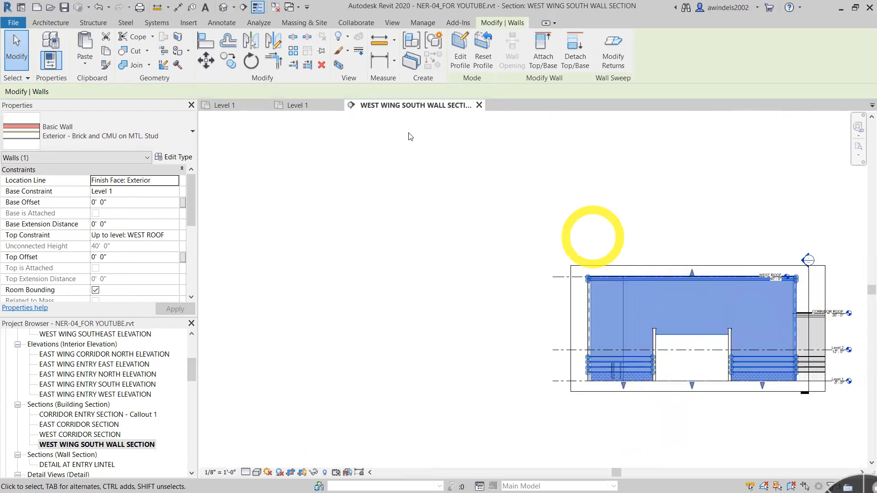
{"action": "left_click", "coordinate": [478, 106]}
{"action": "scroll", "coordinate": [613, 365], "scroll_direction": "up", "scroll_amount": 2}
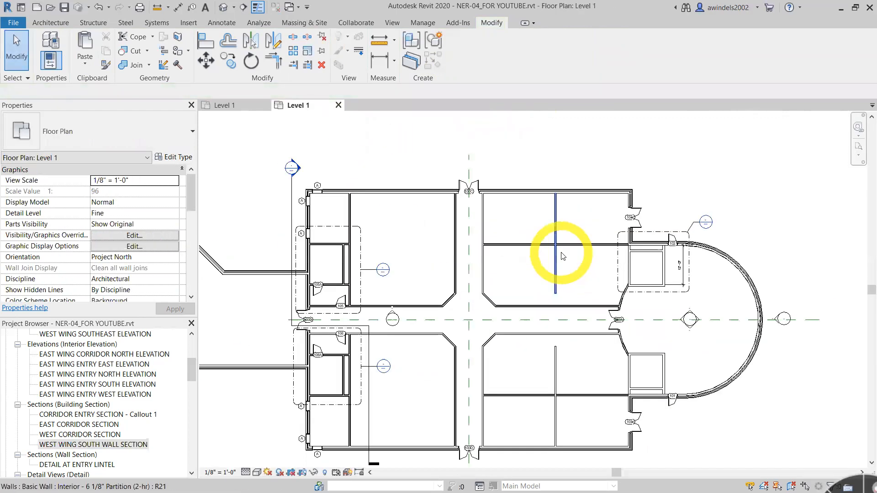
{"action": "scroll", "coordinate": [563, 256], "scroll_direction": "up", "scroll_amount": 2}
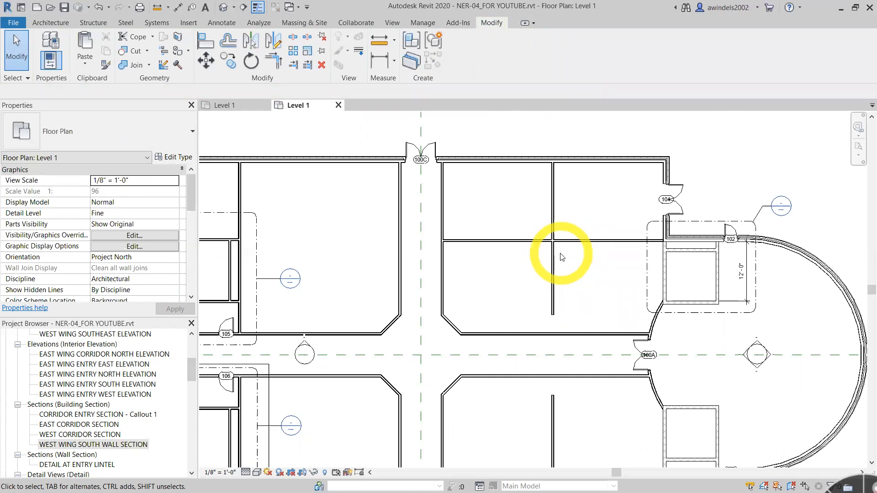
{"action": "scroll", "coordinate": [596, 242], "scroll_direction": "up", "scroll_amount": 1}
{"action": "left_click", "coordinate": [582, 246]}
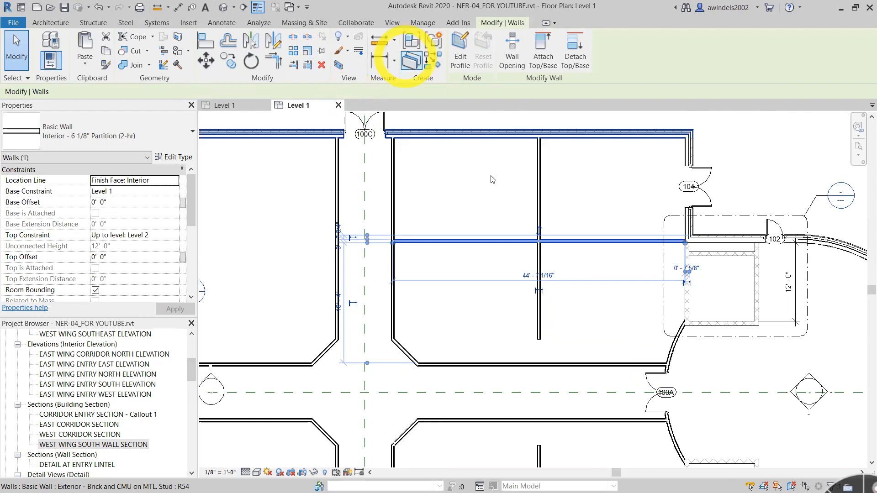
{"action": "left_click", "coordinate": [293, 66]}
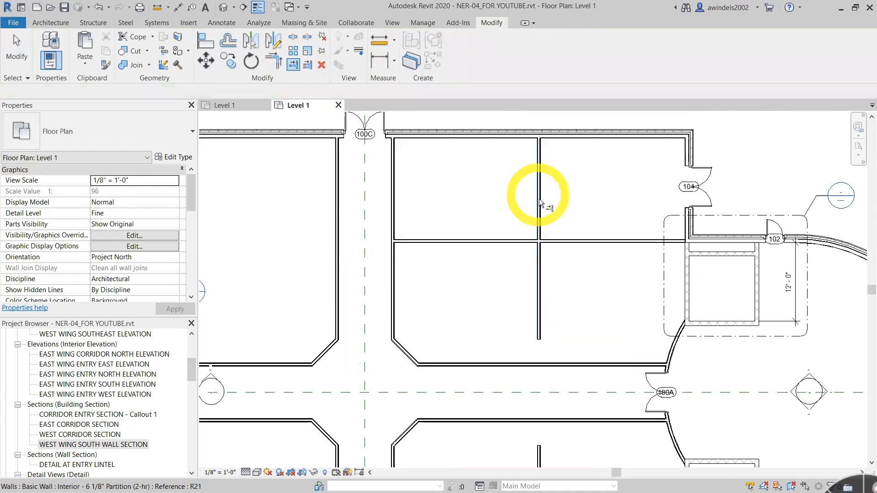
{"action": "left_click", "coordinate": [538, 263]}
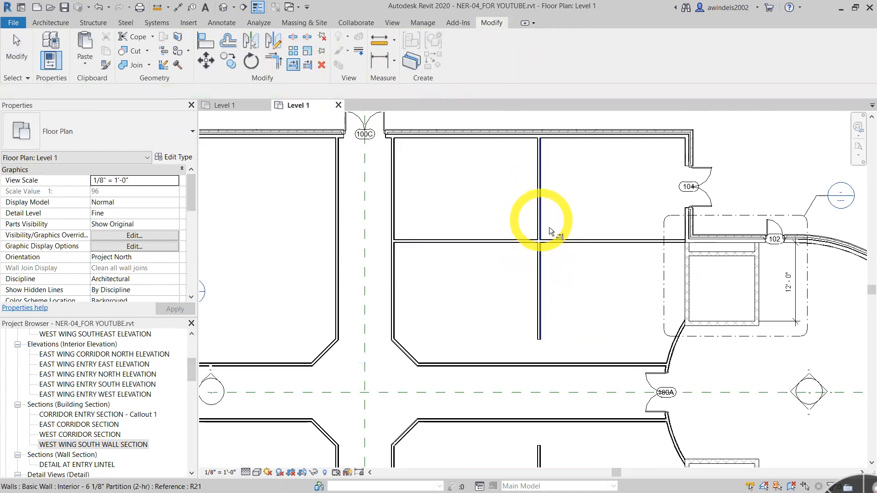
{"action": "key", "text": "Escape"}
{"action": "key", "text": "Escape"}
- Trim the vertical partition at the crossing horizontal partition's lower face with Trim/Extend Single Element, keeping the part below it
{"action": "scroll", "coordinate": [544, 228], "scroll_direction": "up", "scroll_amount": 5}
{"action": "middle_click_drag", "start_coordinate": [548, 226], "coordinate": [537, 250]}
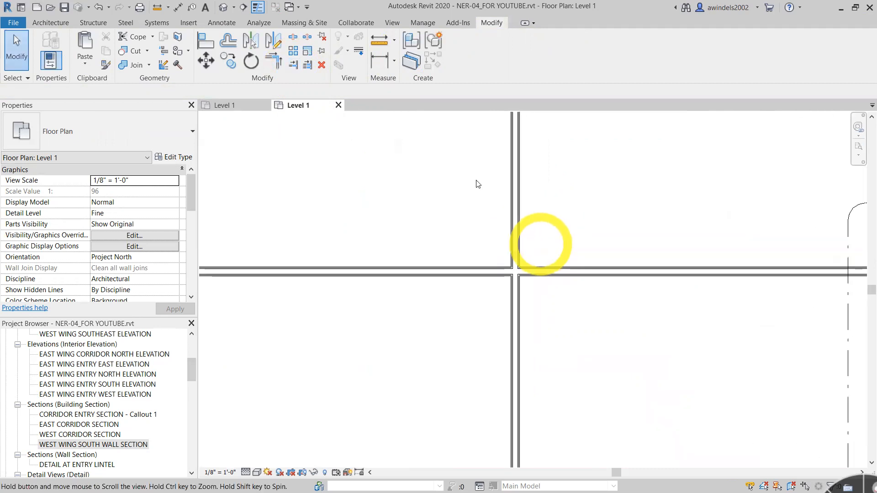
{"action": "left_click", "coordinate": [293, 65]}
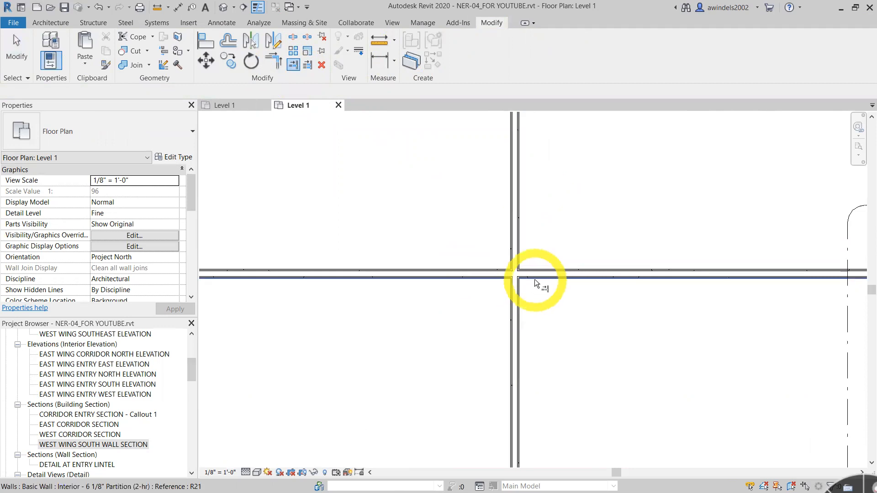
{"action": "scroll", "coordinate": [535, 279], "scroll_direction": "up", "scroll_amount": 2}
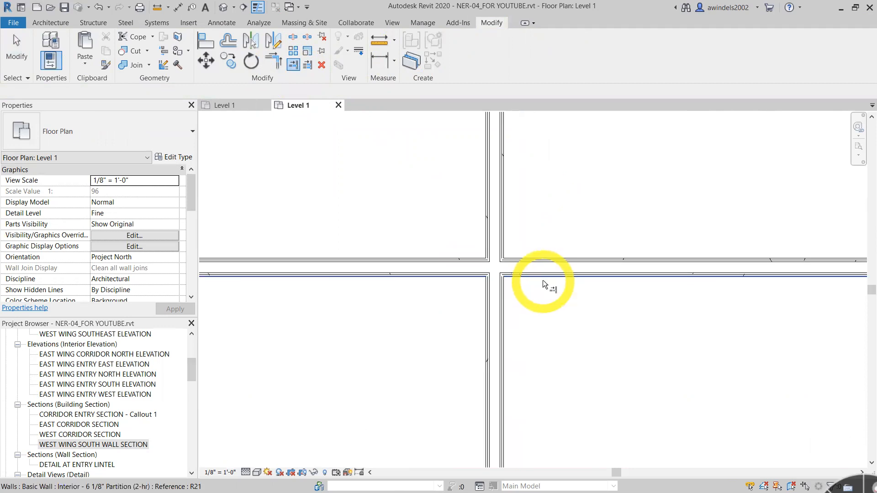
{"action": "scroll", "coordinate": [546, 280], "scroll_direction": "up", "scroll_amount": 1}
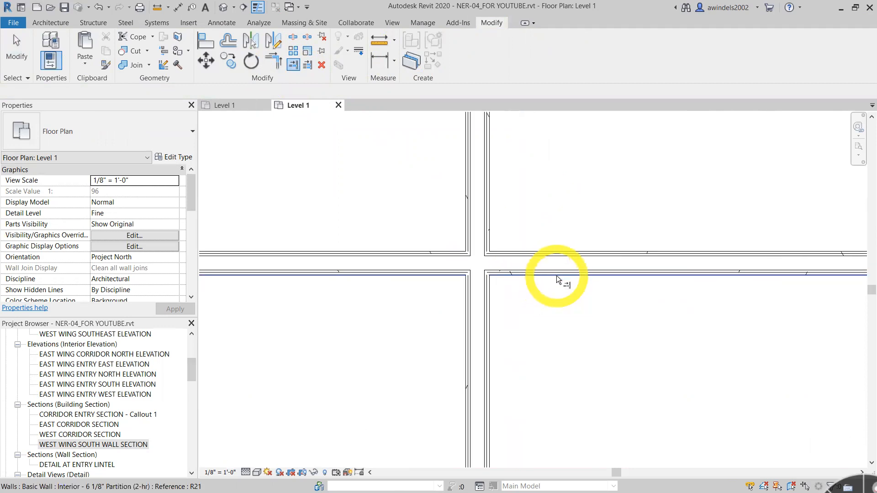
{"action": "left_click", "coordinate": [557, 275]}
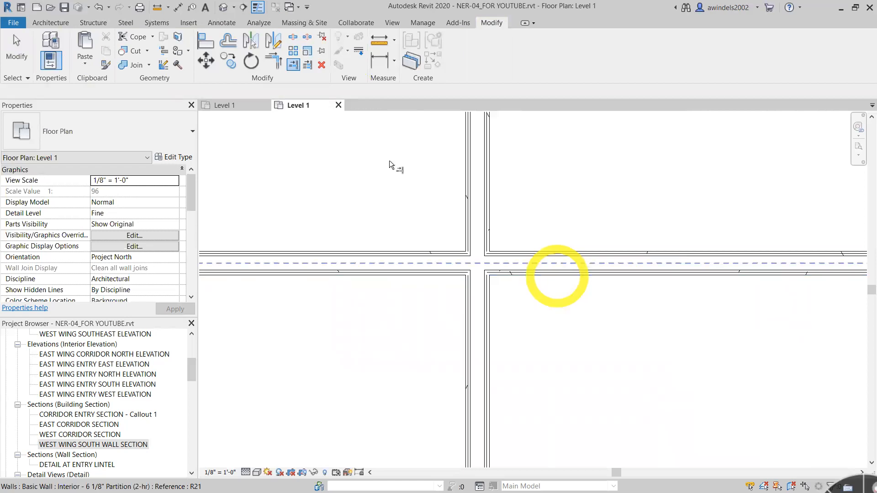
{"action": "left_click", "coordinate": [295, 65]}
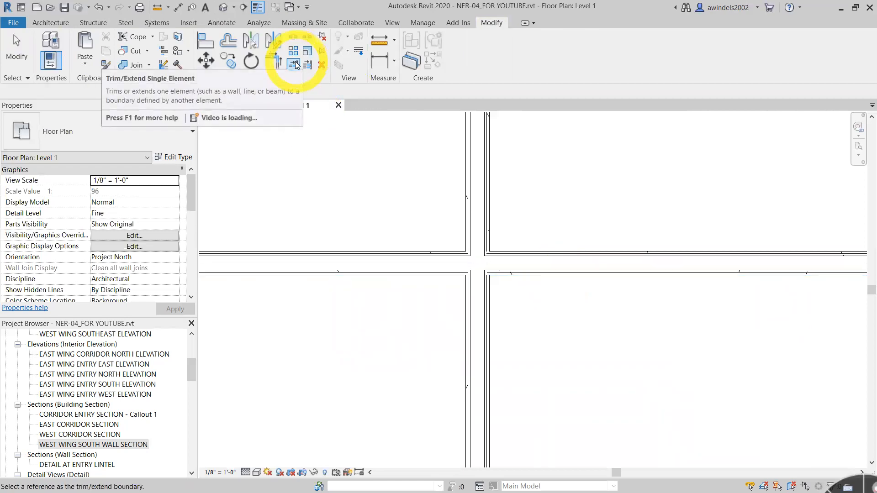
{"action": "left_click", "coordinate": [615, 275]}
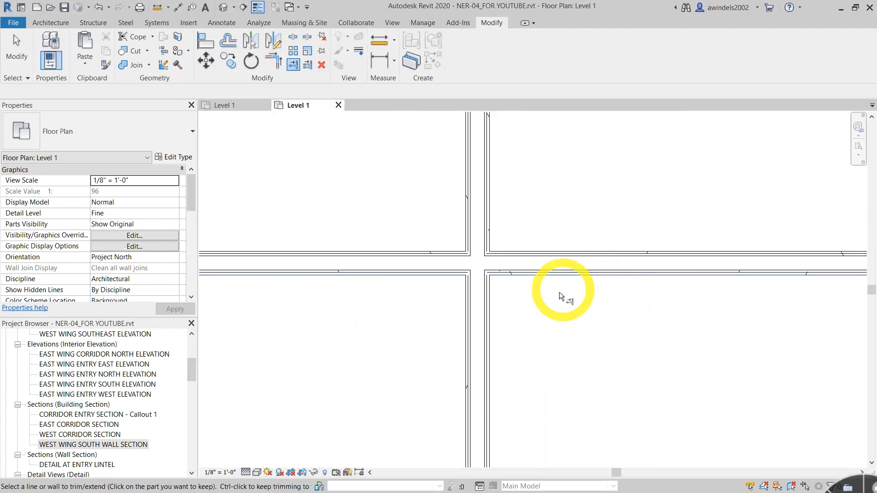
{"action": "left_click", "coordinate": [485, 305]}
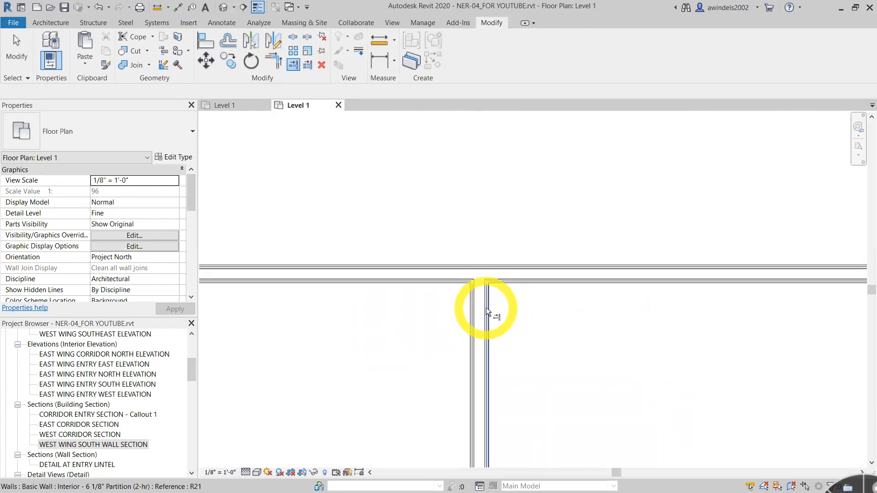
{"action": "scroll", "coordinate": [485, 308], "scroll_direction": "down", "scroll_amount": 5}
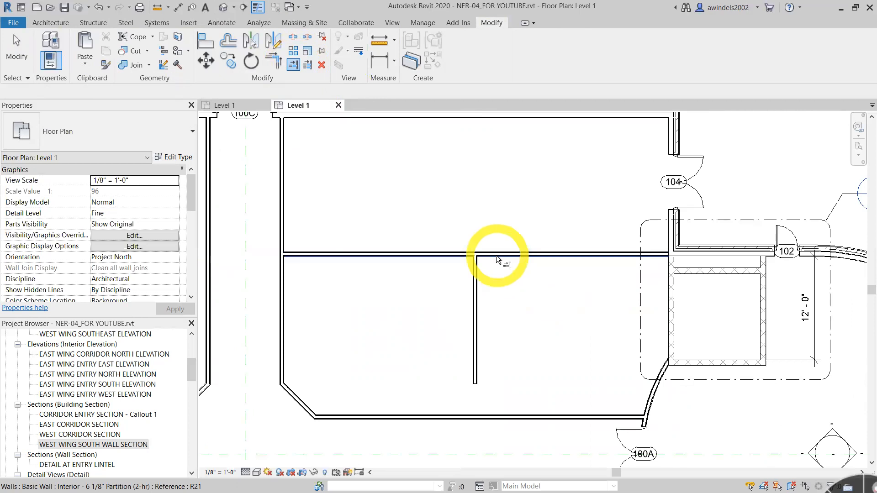
- Trim the vertical partition at the crossing horizontal partition near door 104, this time keeping the part above it, and end the trim command
{"action": "scroll", "coordinate": [497, 257], "scroll_direction": "up", "scroll_amount": 6}
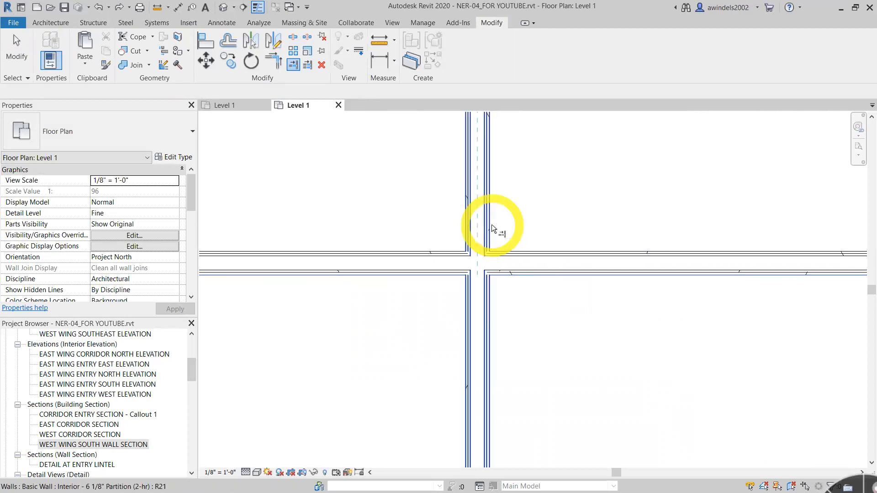
{"action": "scroll", "coordinate": [493, 274], "scroll_direction": "down", "scroll_amount": 5}
{"action": "scroll", "coordinate": [516, 296], "scroll_direction": "down", "scroll_amount": 1}
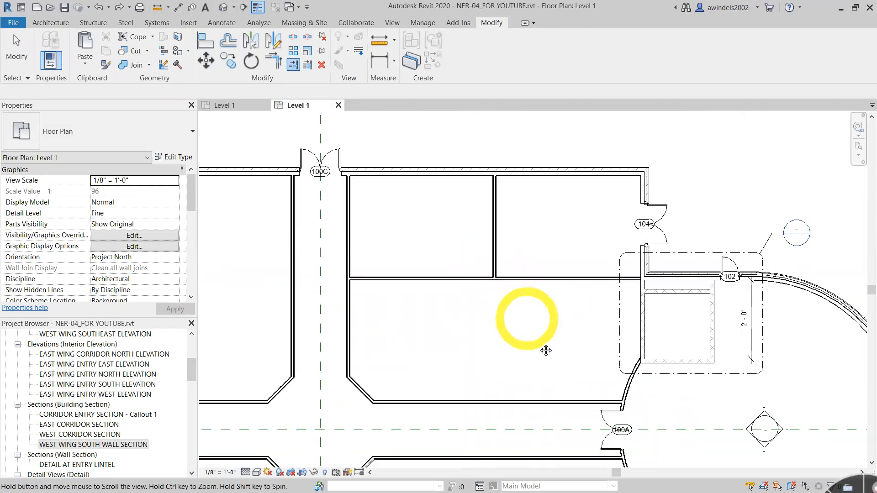
{"action": "middle_click_drag", "start_coordinate": [523, 313], "coordinate": [534, 339]}
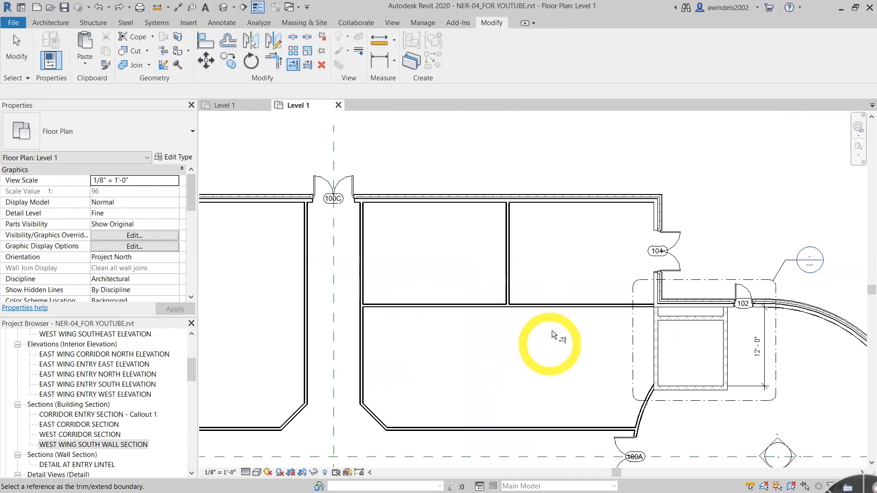
{"action": "key", "text": "Escape"}
- Try to stretch the free north end of the vertical partition near door 103 up to the corridor wall
{"action": "scroll", "coordinate": [528, 294], "scroll_direction": "down", "scroll_amount": 1}
{"action": "middle_click_drag", "start_coordinate": [584, 337], "coordinate": [525, 207]}
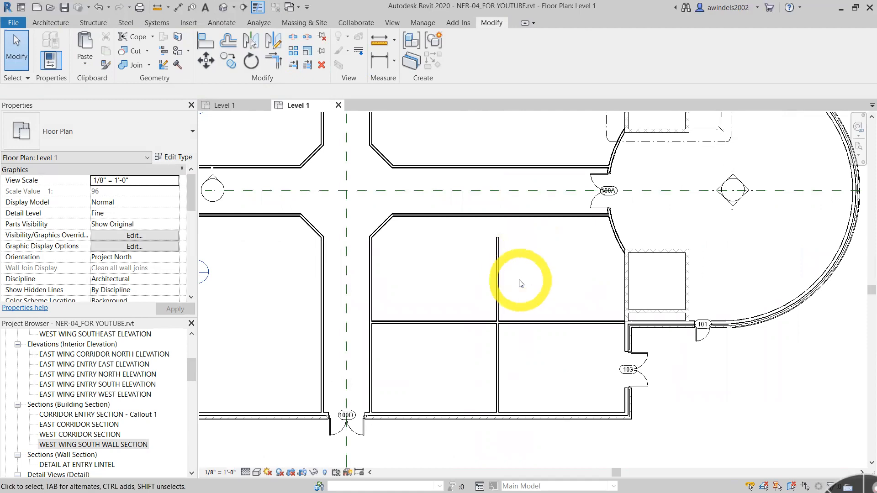
{"action": "scroll", "coordinate": [498, 250], "scroll_direction": "up", "scroll_amount": 2}
{"action": "left_click", "coordinate": [497, 250]}
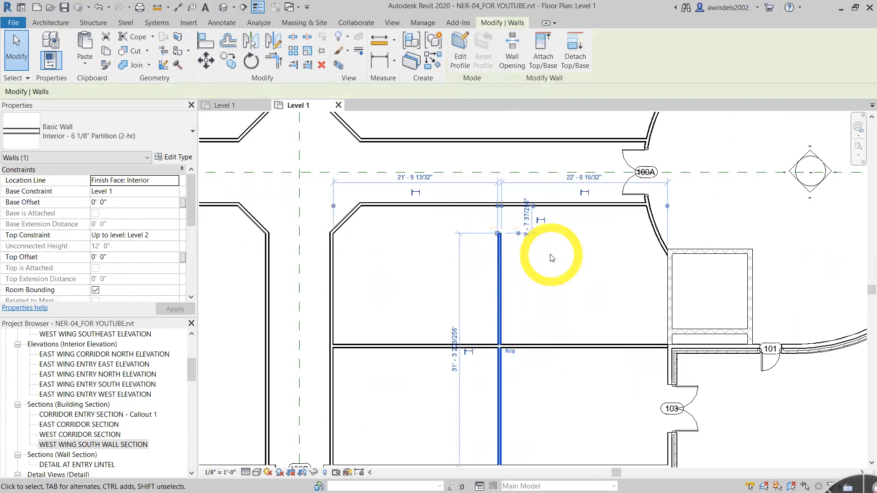
{"action": "scroll", "coordinate": [554, 254], "scroll_direction": "down", "scroll_amount": 2}
{"action": "scroll", "coordinate": [536, 252], "scroll_direction": "up", "scroll_amount": 1}
{"action": "scroll", "coordinate": [533, 245], "scroll_direction": "up", "scroll_amount": 5}
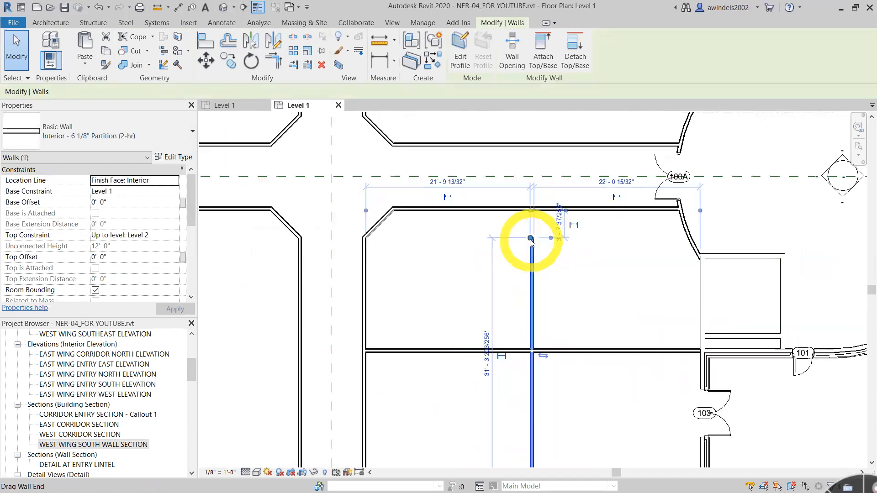
{"action": "left_click_drag", "start_coordinate": [531, 237], "coordinate": [529, 191]}
{"action": "left_click", "coordinate": [689, 296]}
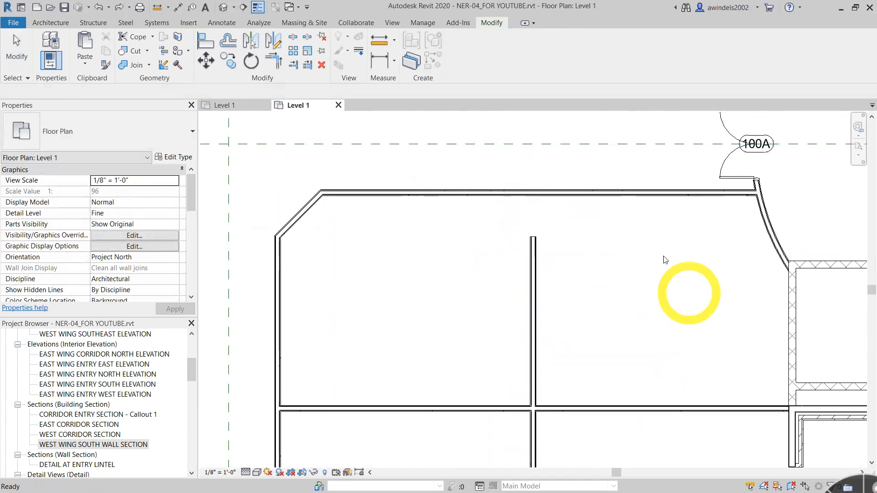
- Extend the vertical partition near door 103 to the lower face of the corridor wall with Trim/Extend Single Element
{"action": "left_click", "coordinate": [533, 266]}
{"action": "scroll", "coordinate": [605, 263], "scroll_direction": "up", "scroll_amount": 2}
{"action": "middle_click_drag", "start_coordinate": [660, 310], "coordinate": [602, 270]}
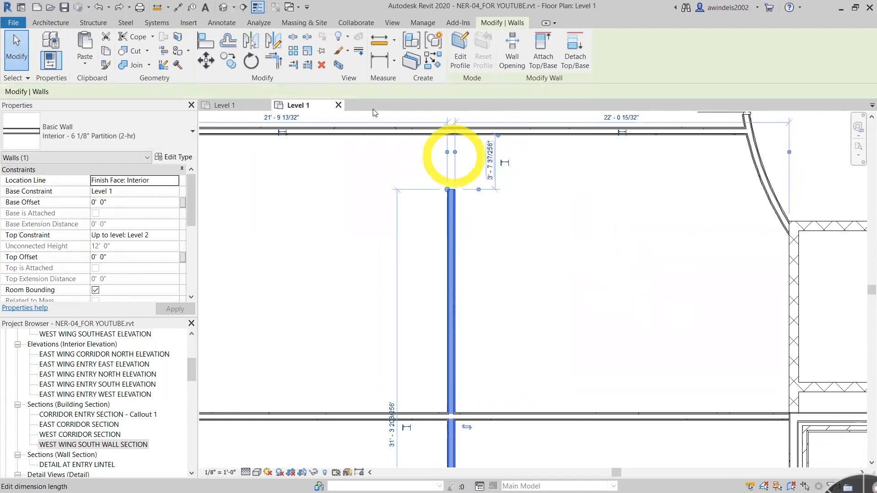
{"action": "left_click", "coordinate": [291, 65]}
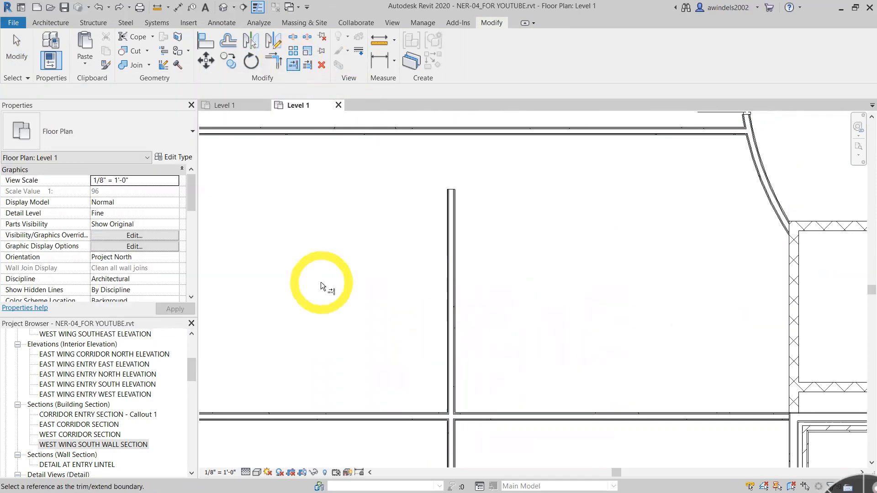
{"action": "scroll", "coordinate": [451, 151], "scroll_direction": "up", "scroll_amount": 2}
{"action": "scroll", "coordinate": [449, 114], "scroll_direction": "up", "scroll_amount": 2}
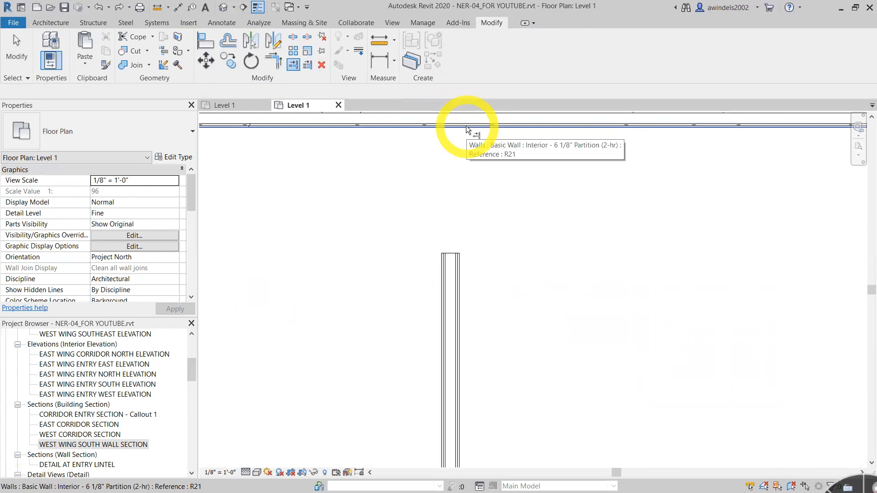
{"action": "left_click", "coordinate": [467, 127]}
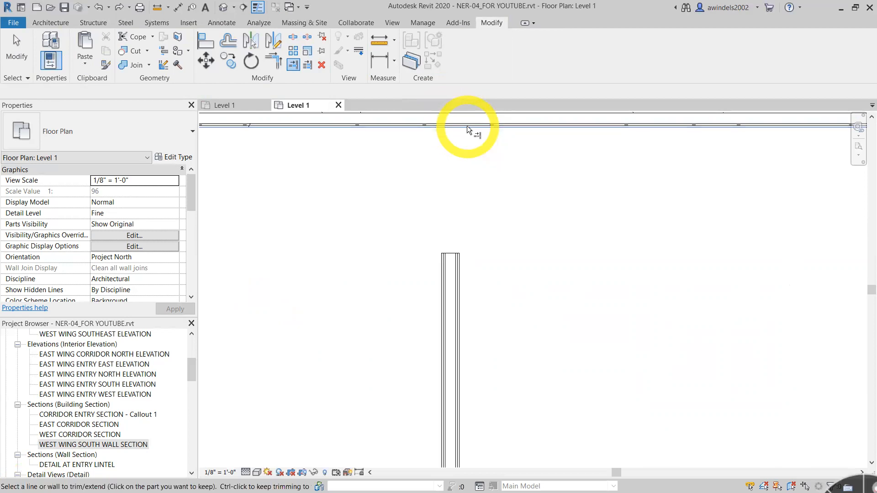
{"action": "left_click", "coordinate": [448, 293]}
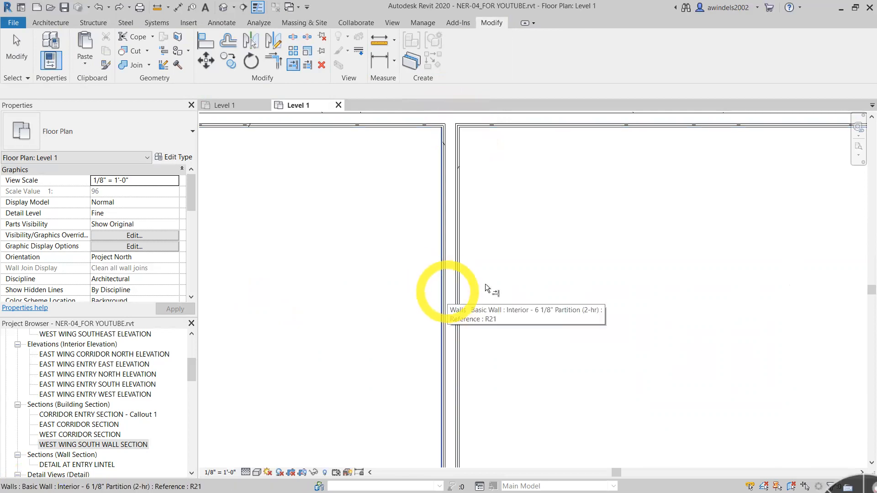
{"action": "scroll", "coordinate": [578, 250], "scroll_direction": "down", "scroll_amount": 6}
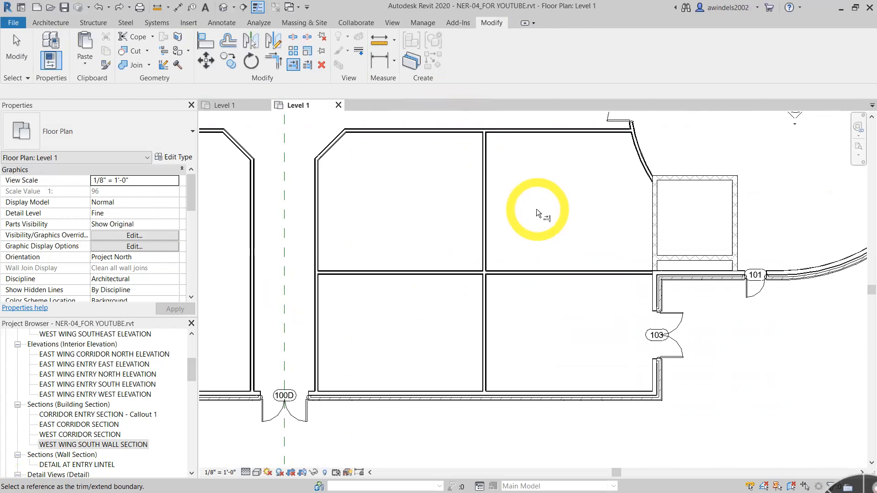
{"action": "key", "text": "Escape"}
- Offset a copy of the vertical partition beside the lavatory at door 105 by a numerical 16' 2" toward the east
{"action": "scroll", "coordinate": [484, 219], "scroll_direction": "down", "scroll_amount": 3}
{"action": "middle_click_drag", "start_coordinate": [407, 209], "coordinate": [714, 377]}
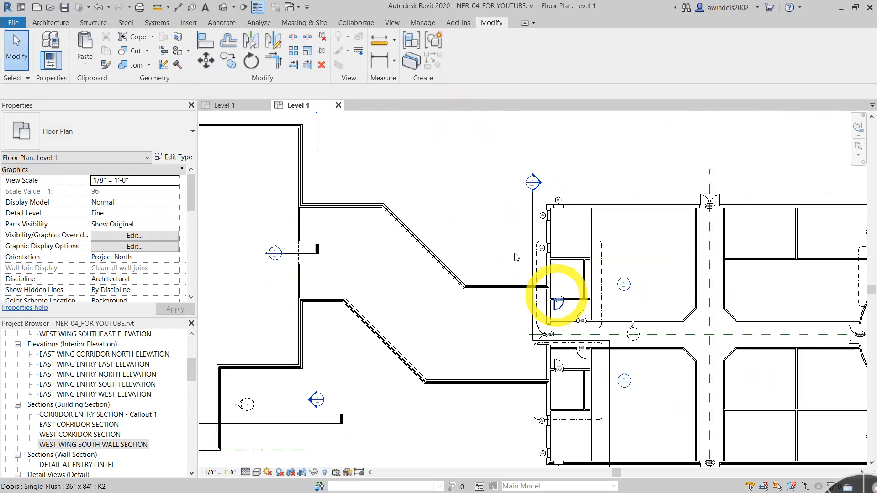
{"action": "scroll", "coordinate": [583, 220], "scroll_direction": "up", "scroll_amount": 3}
{"action": "left_click", "coordinate": [592, 224]}
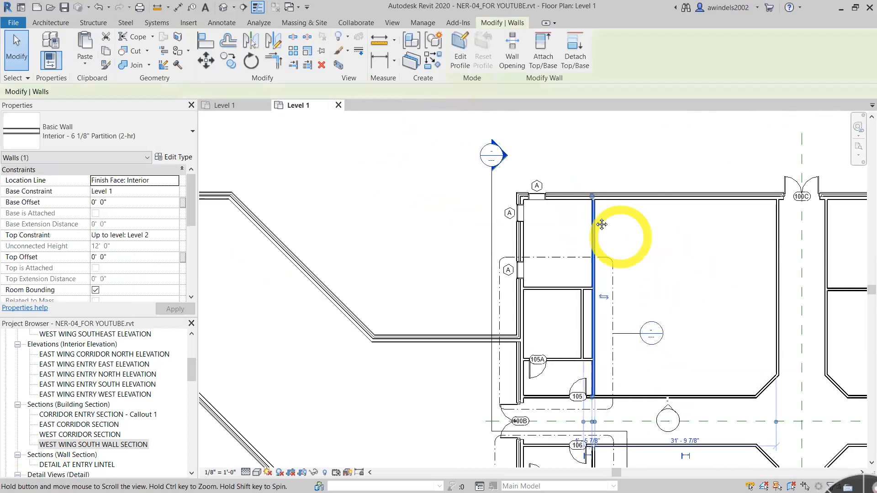
{"action": "middle_click_drag", "start_coordinate": [602, 223], "coordinate": [592, 218]}
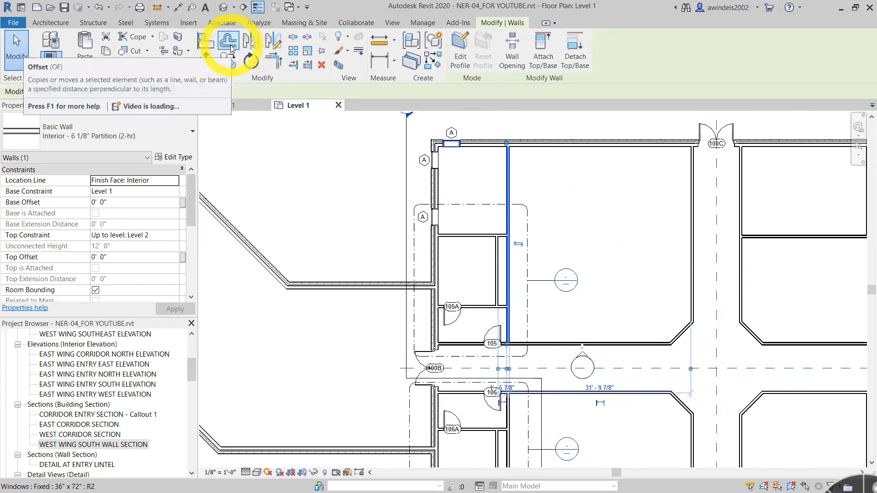
{"action": "left_click", "coordinate": [229, 43]}
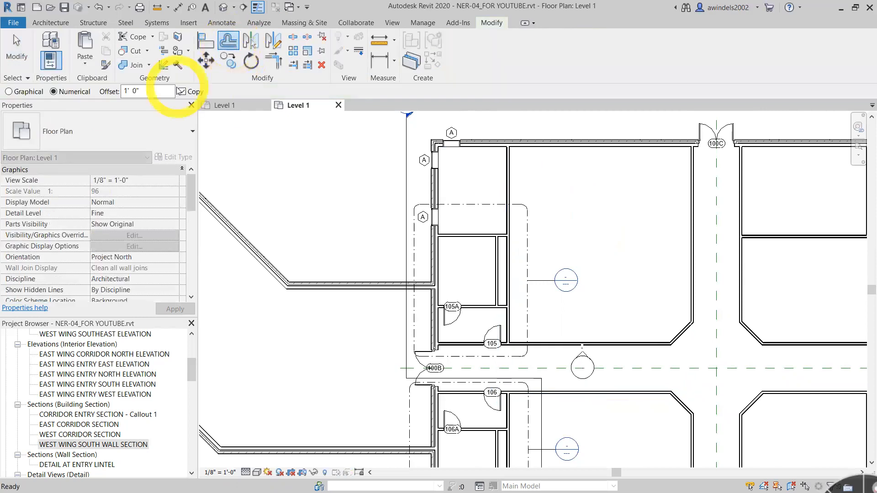
{"action": "left_click", "coordinate": [55, 91]}
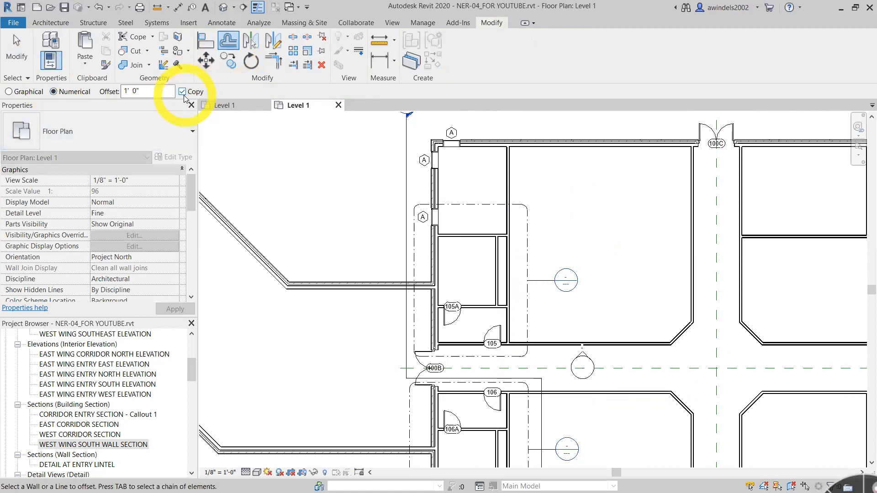
{"action": "left_click", "coordinate": [143, 93]}
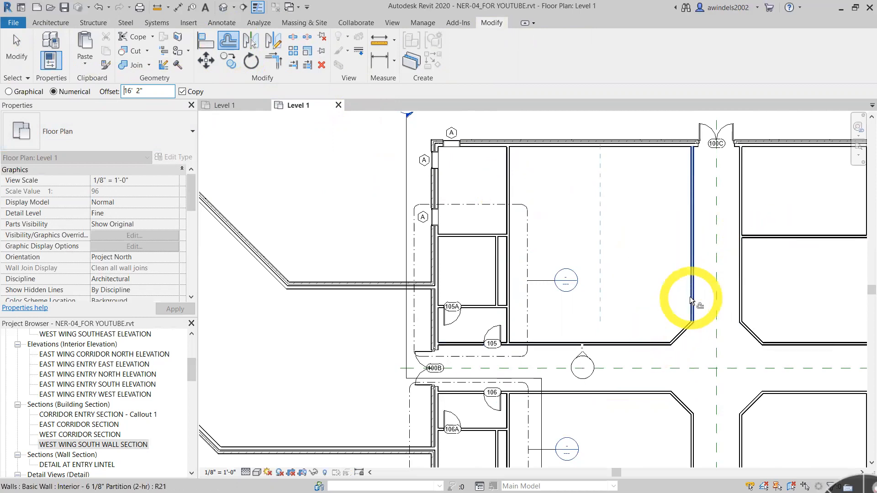
{"action": "left_click", "coordinate": [510, 196]}
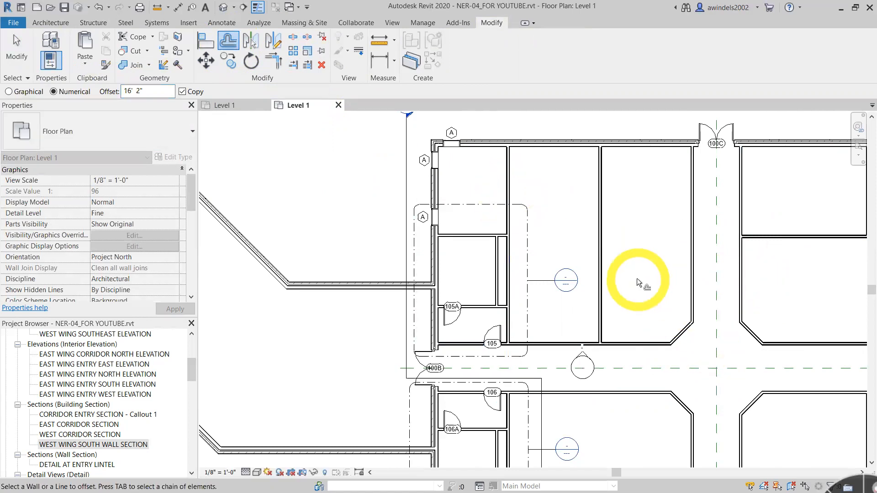
{"action": "key", "text": "Escape"}
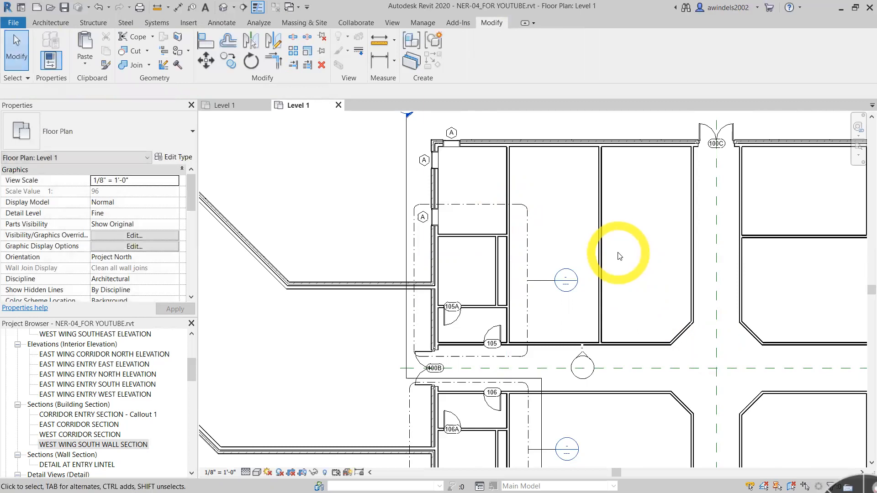
- Offset a copy of the matching partition beside the lavatory at door 106 by 16' 2" toward the east
{"action": "middle_click_drag", "start_coordinate": [620, 253], "coordinate": [564, 181]}
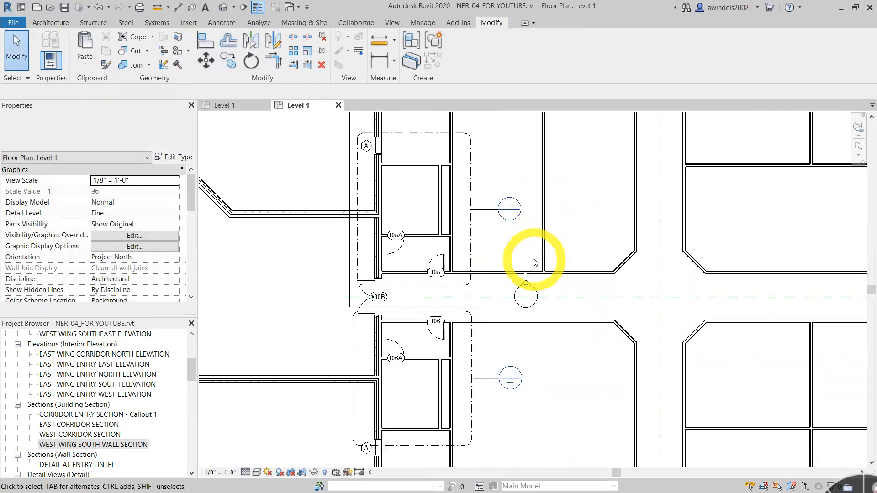
{"action": "scroll", "coordinate": [533, 259], "scroll_direction": "down", "scroll_amount": 1}
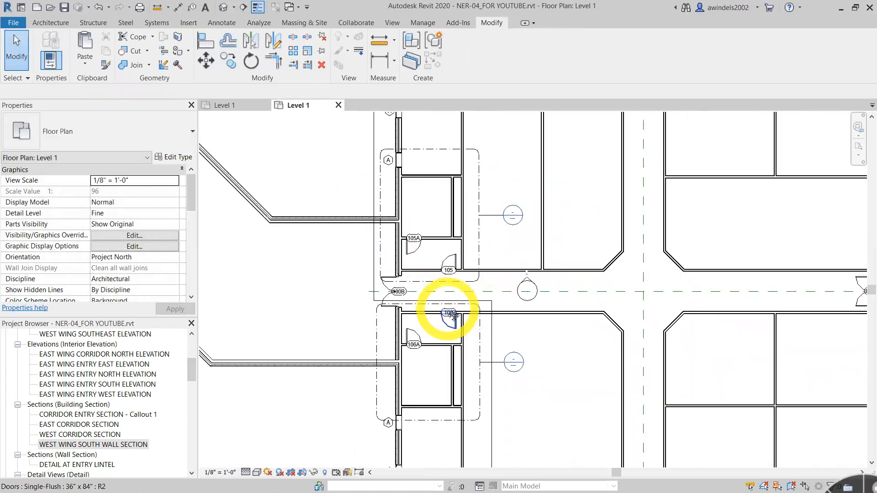
{"action": "middle_click_drag", "start_coordinate": [486, 376], "coordinate": [500, 282]}
{"action": "left_click", "coordinate": [494, 283]}
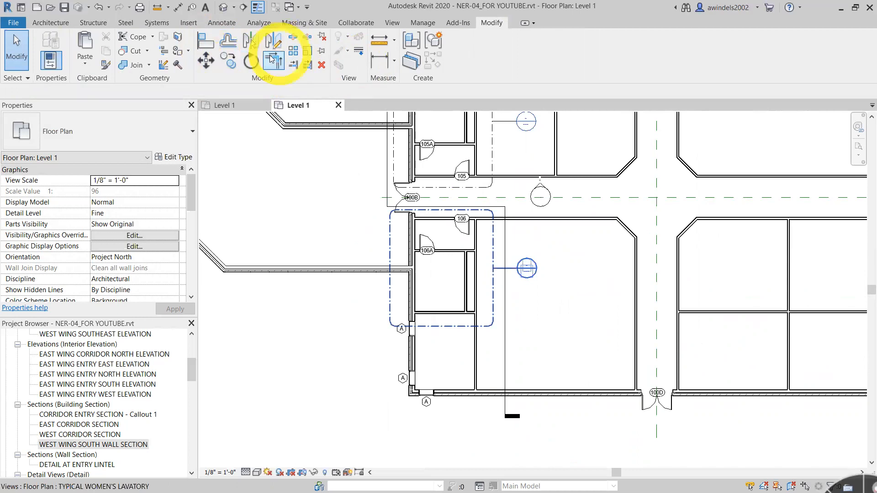
{"action": "left_click", "coordinate": [228, 41]}
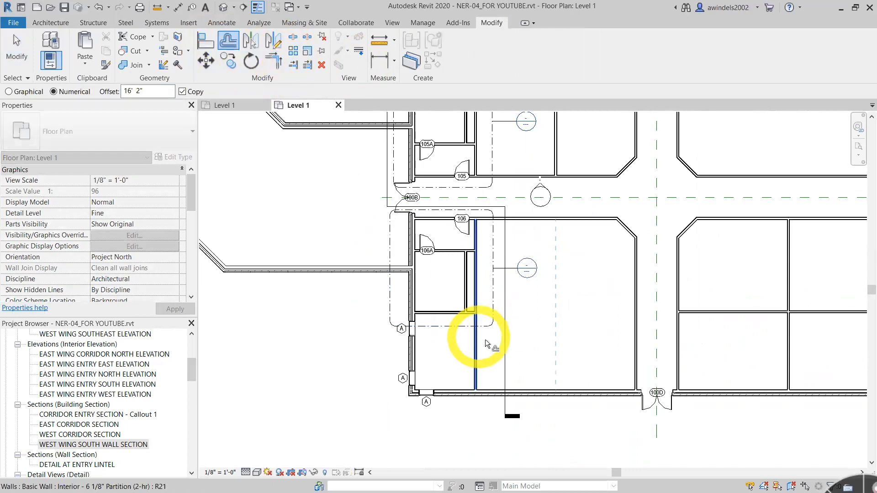
{"action": "scroll", "coordinate": [597, 324], "scroll_direction": "down", "scroll_amount": 2}
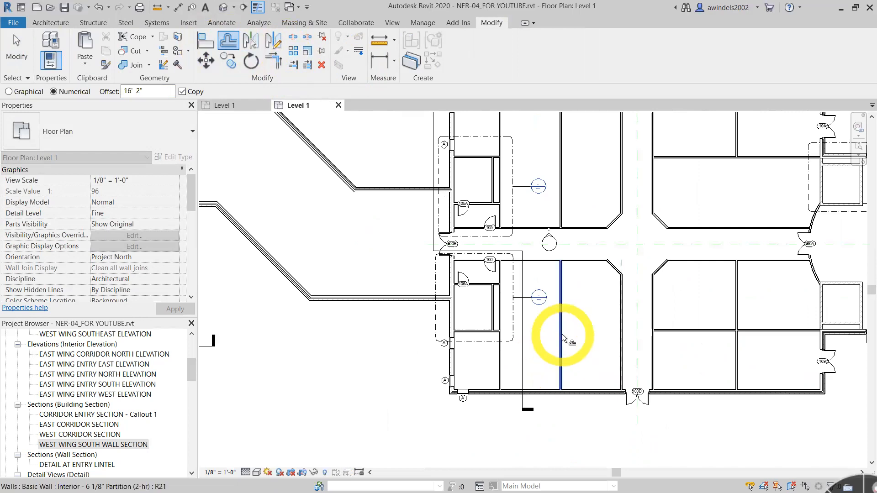
{"action": "key", "text": "Escape"}
- Select the corridor wall, its angled corners and the partitions east of the lavatory on the corridor's north side
{"action": "scroll", "coordinate": [600, 341], "scroll_direction": "down", "scroll_amount": 1}
{"action": "scroll", "coordinate": [598, 338], "scroll_direction": "down", "scroll_amount": 1}
{"action": "middle_click_drag", "start_coordinate": [583, 365], "coordinate": [551, 371]}
{"action": "scroll", "coordinate": [576, 350], "scroll_direction": "up", "scroll_amount": 2}
{"action": "middle_click_drag", "start_coordinate": [601, 331], "coordinate": [532, 363]}
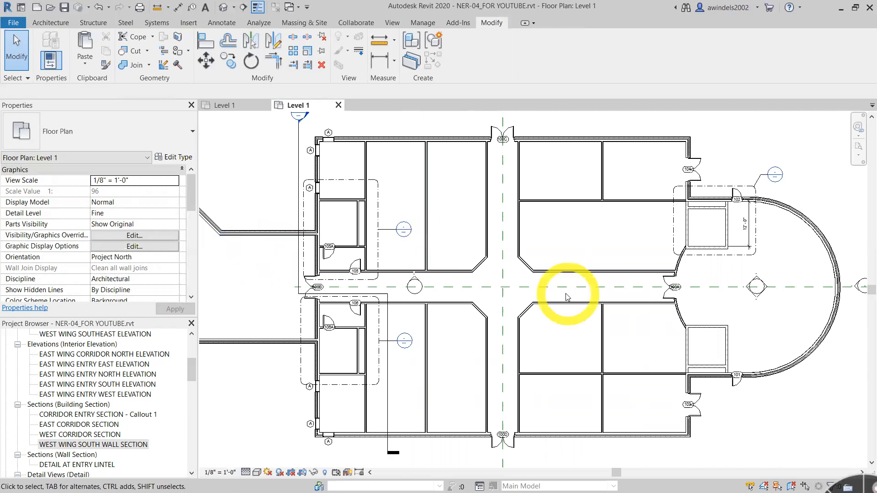
{"action": "left_click_drag", "start_coordinate": [631, 215], "coordinate": [586, 186]}
{"action": "left_click", "coordinate": [601, 234]}
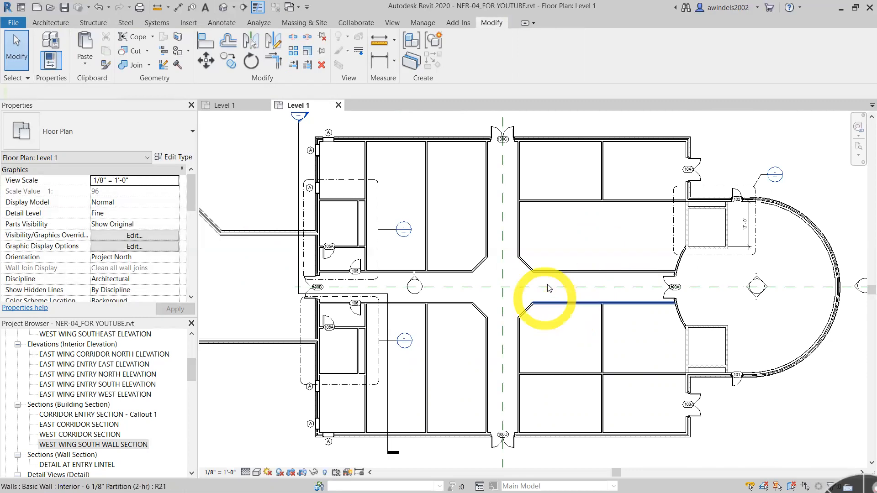
{"action": "scroll", "coordinate": [554, 274], "scroll_direction": "up", "scroll_amount": 2}
{"action": "left_click_drag", "start_coordinate": [563, 284], "coordinate": [503, 156]}
{"action": "left_click_drag", "start_coordinate": [460, 278], "coordinate": [359, 213], "text": "ctrl"}
{"action": "middle_click_drag", "start_coordinate": [363, 241], "coordinate": [443, 294]}
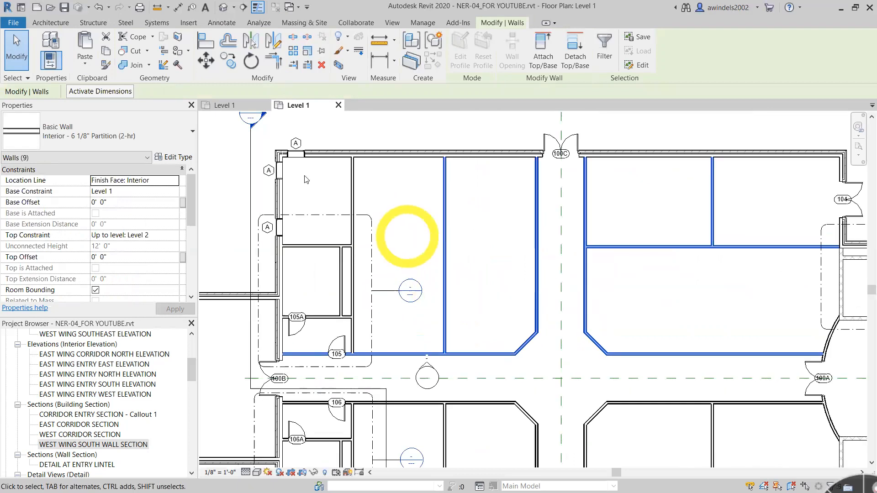
- Add the three northwest windows, the north lavatory partitions, doors 105 and 105A, and their tags to the selection
{"action": "scroll", "coordinate": [261, 137], "scroll_direction": "up", "scroll_amount": 1}
{"action": "left_click_drag", "start_coordinate": [238, 132], "coordinate": [355, 213], "text": "ctrl"}
{"action": "left_click", "coordinate": [335, 353], "text": "ctrl"}
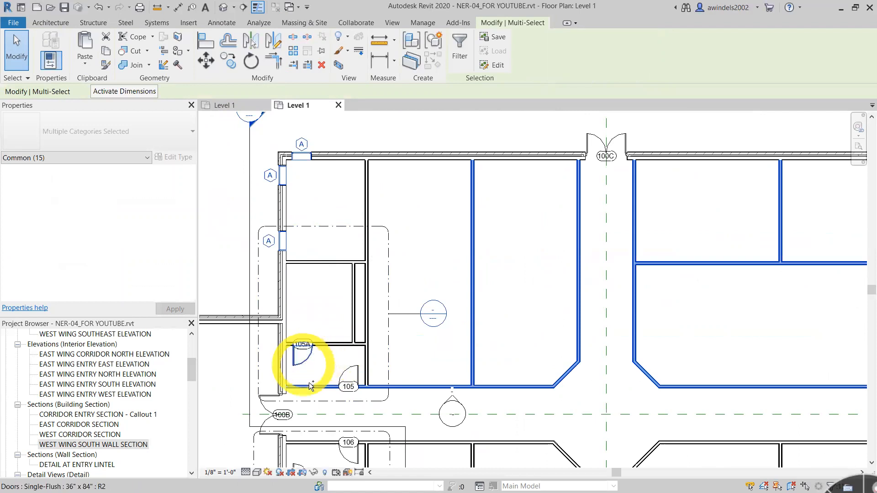
{"action": "left_click_drag", "start_coordinate": [309, 335], "coordinate": [304, 328], "text": "ctrl"}
{"action": "left_click_drag", "start_coordinate": [378, 358], "coordinate": [336, 249], "text": "ctrl"}
{"action": "left_click_drag", "start_coordinate": [329, 319], "coordinate": [384, 400], "text": "ctrl"}
{"action": "middle_click_drag", "start_coordinate": [479, 357], "coordinate": [440, 205]}
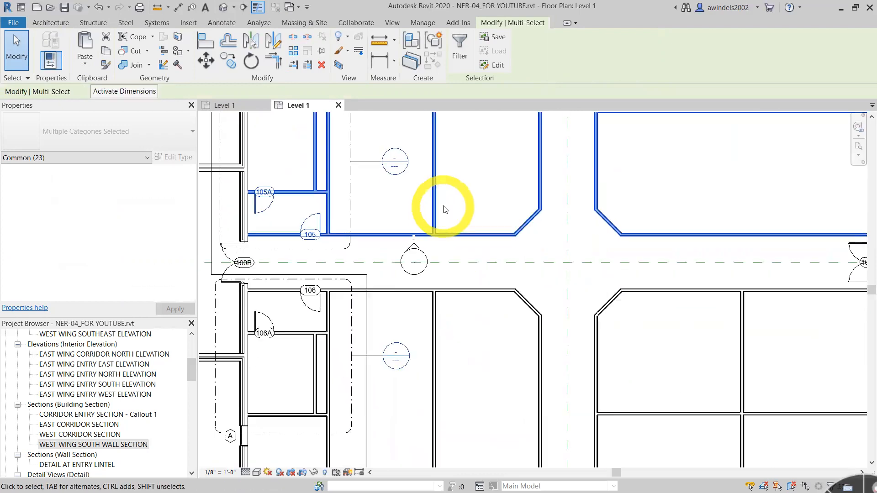
- Add the south lavatory partitions, doors 106 and 106A, the southwest windows, and their tags to the selection
{"action": "middle_click_drag", "start_coordinate": [313, 343], "coordinate": [393, 366]}
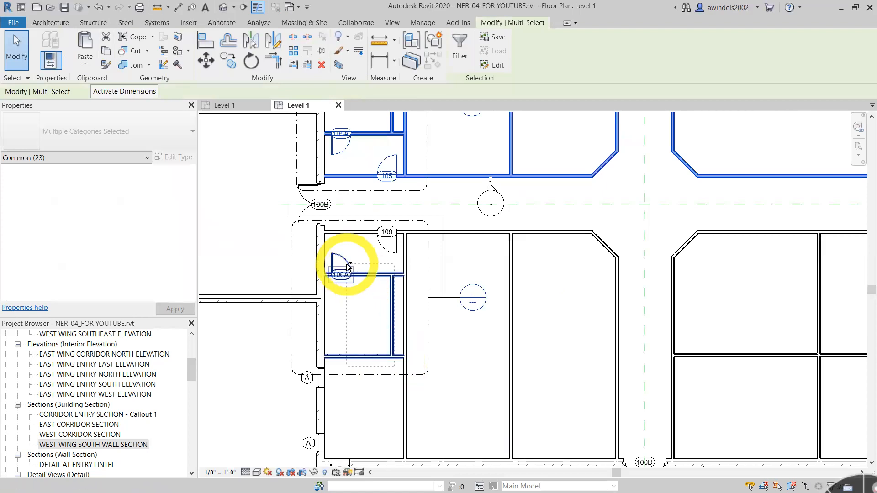
{"action": "left_click", "coordinate": [382, 233], "text": "ctrl"}
{"action": "left_click", "coordinate": [404, 255], "text": "ctrl"}
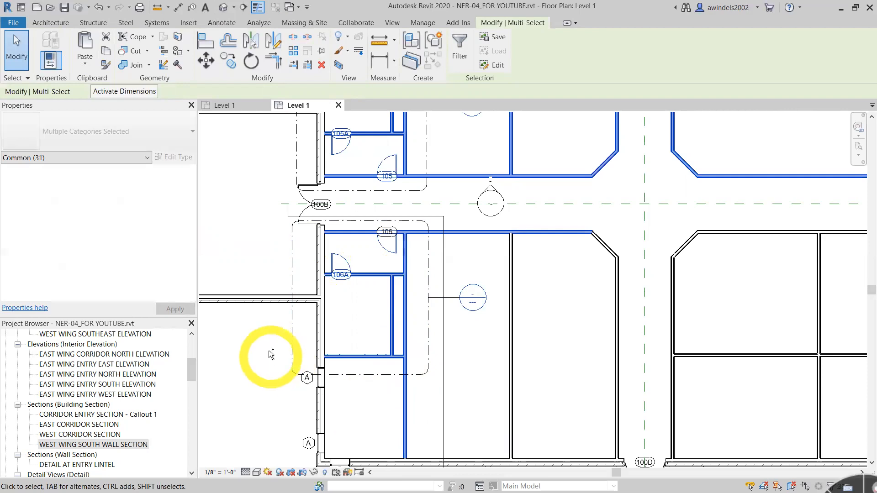
{"action": "left_click", "coordinate": [307, 377], "text": "ctrl"}
{"action": "left_click_drag", "start_coordinate": [359, 399], "coordinate": [360, 401], "text": "ctrl"}
{"action": "middle_click_drag", "start_coordinate": [397, 417], "coordinate": [382, 283]}
{"action": "left_click_drag", "start_coordinate": [263, 286], "coordinate": [366, 356], "text": "ctrl"}
- Add the remaining partitions and angled corridor walls on the south side of the building to the selection
{"action": "middle_click_drag", "start_coordinate": [473, 293], "coordinate": [392, 378]}
{"action": "left_click_drag", "start_coordinate": [450, 317], "coordinate": [402, 285], "text": "ctrl"}
{"action": "left_click_drag", "start_coordinate": [534, 245], "coordinate": [471, 180], "text": "ctrl"}
{"action": "middle_click_drag", "start_coordinate": [627, 273], "coordinate": [351, 302]}
{"action": "left_click_drag", "start_coordinate": [512, 379], "coordinate": [289, 212], "text": "ctrl"}
{"action": "scroll", "coordinate": [472, 286], "scroll_direction": "down", "scroll_amount": 3}
{"action": "middle_click_drag", "start_coordinate": [472, 286], "coordinate": [536, 354]}
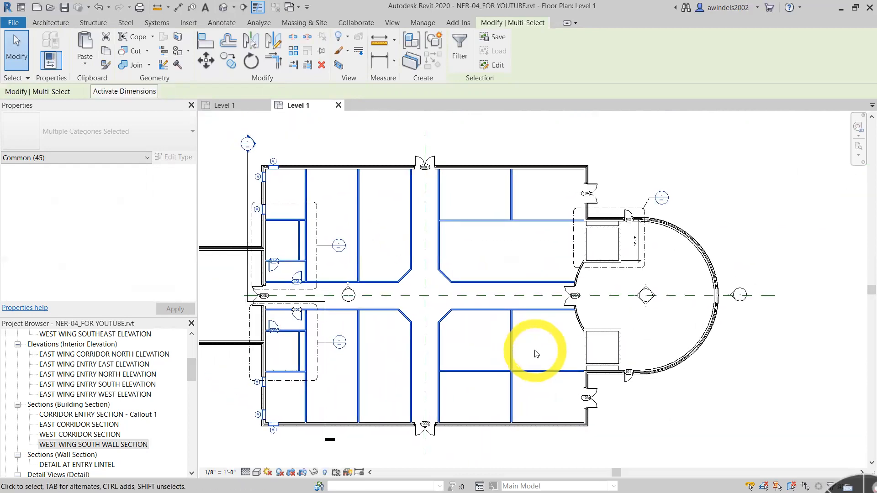
- Add the curved wall at the corridor's east end and double door 100A with its tag to the selection
{"action": "scroll", "coordinate": [568, 274], "scroll_direction": "up", "scroll_amount": 5}
{"action": "left_click_drag", "start_coordinate": [577, 311], "coordinate": [506, 275], "text": "ctrl"}
{"action": "left_click_drag", "start_coordinate": [490, 185], "coordinate": [603, 319], "text": "ctrl"}
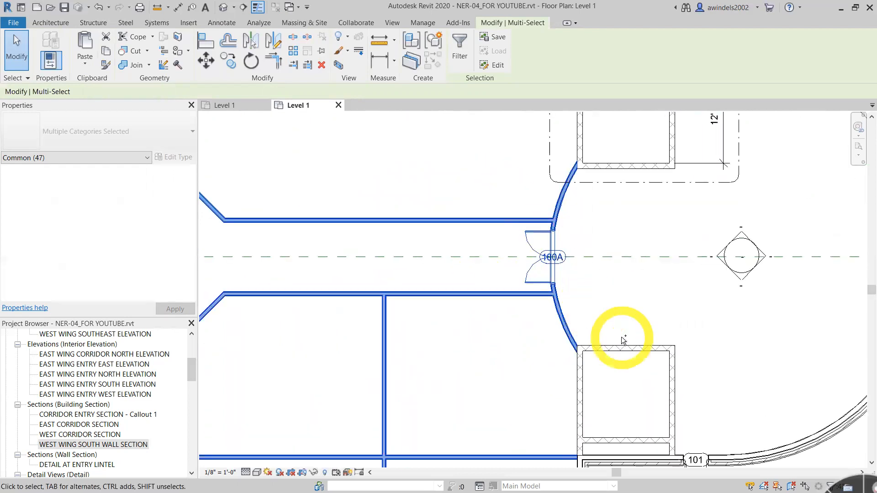
{"action": "scroll", "coordinate": [601, 288], "scroll_direction": "down", "scroll_amount": 4}
{"action": "middle_click_drag", "start_coordinate": [578, 334], "coordinate": [708, 353]}
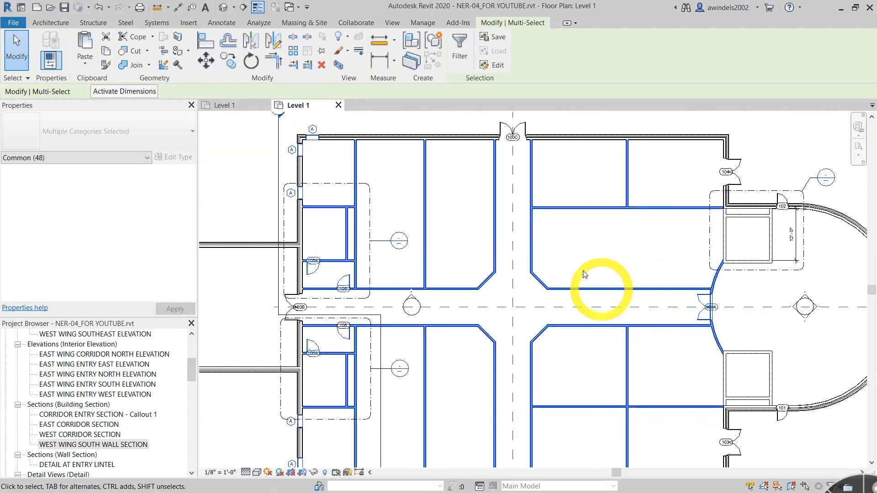
{"action": "mouse_move", "coordinate": [596, 329]}
{"action": "middle_mouse_down"}
{"action": "mouse_move", "coordinate": [605, 333]}
{"action": "mouse_move", "coordinate": [602, 315]}
{"action": "middle_mouse_up"}
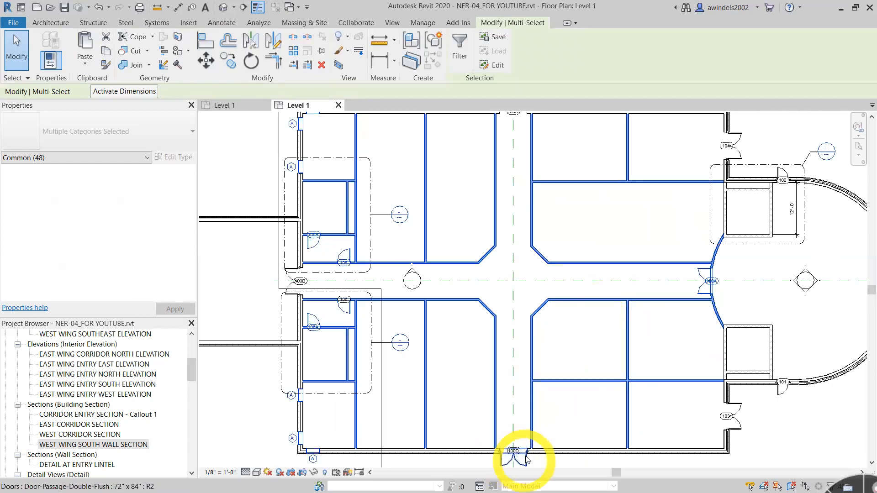
{"action": "middle_click_drag", "start_coordinate": [697, 423], "coordinate": [717, 411]}
{"action": "left_click_drag", "start_coordinate": [446, 360], "coordinate": [498, 362]}
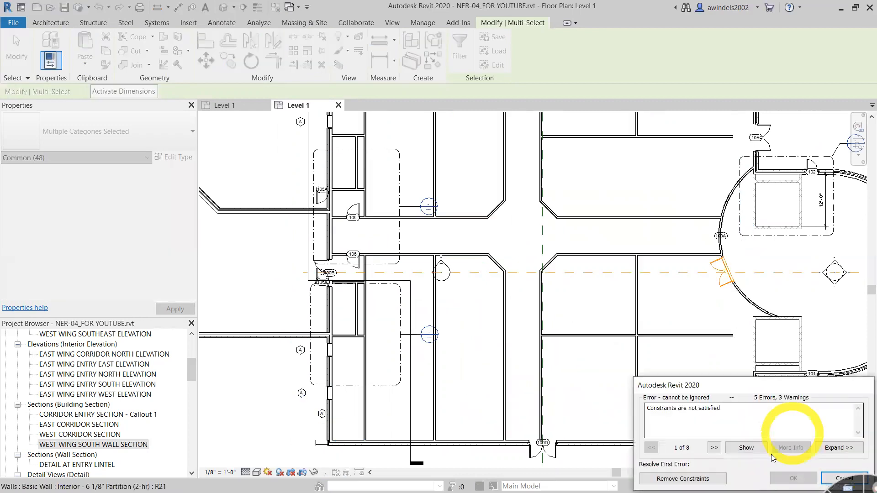
{"action": "left_click", "coordinate": [842, 478]}
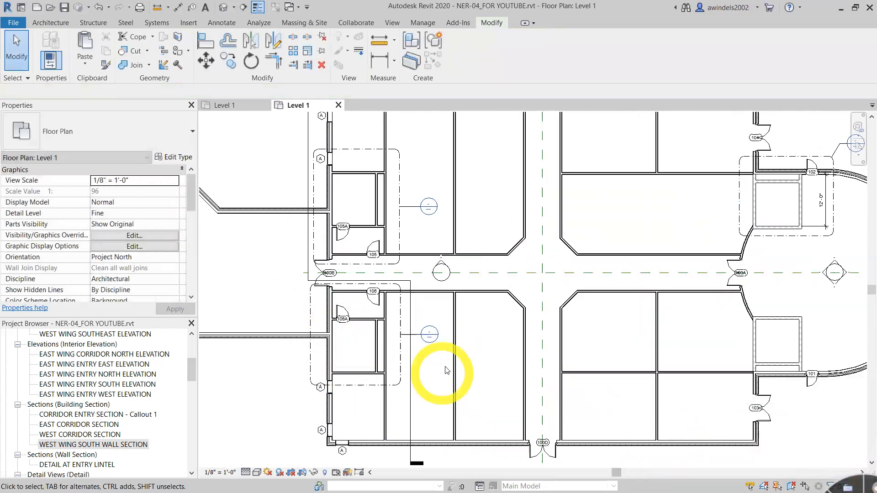
- Select the partitions, angled corridor walls, lavatory walls, doors, windows and tags across the south side of the building
{"action": "left_click", "coordinate": [455, 363]}
{"action": "left_click_drag", "start_coordinate": [486, 305], "coordinate": [438, 279], "text": "ctrl"}
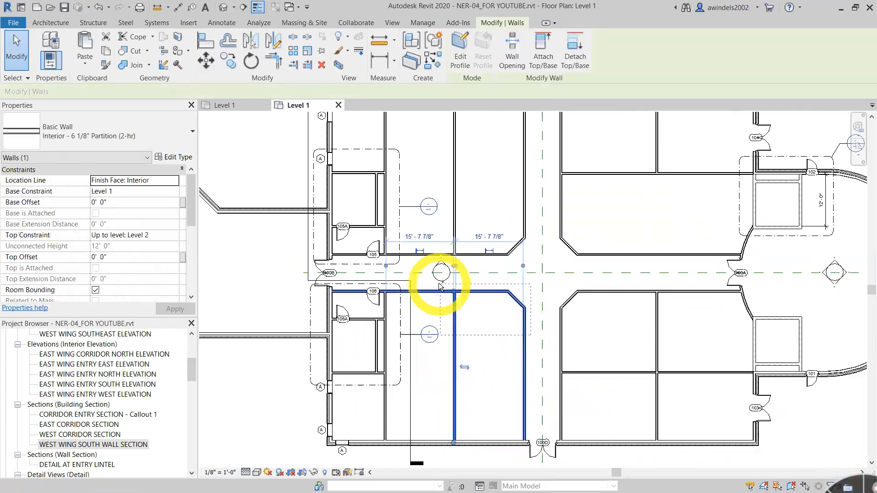
{"action": "left_click_drag", "start_coordinate": [291, 284], "coordinate": [407, 462], "text": "ctrl"}
{"action": "left_click_drag", "start_coordinate": [669, 435], "coordinate": [560, 291], "text": "ctrl"}
- Add the northeast partitions and the northwest room and angled corridor walls to the selection
{"action": "scroll", "coordinate": [704, 241], "scroll_direction": "down", "scroll_amount": 1}
{"action": "middle_click_drag", "start_coordinate": [704, 242], "coordinate": [683, 288]}
{"action": "left_click_drag", "start_coordinate": [680, 304], "coordinate": [560, 211], "text": "ctrl"}
{"action": "left_click_drag", "start_coordinate": [531, 305], "coordinate": [462, 248], "text": "ctrl"}
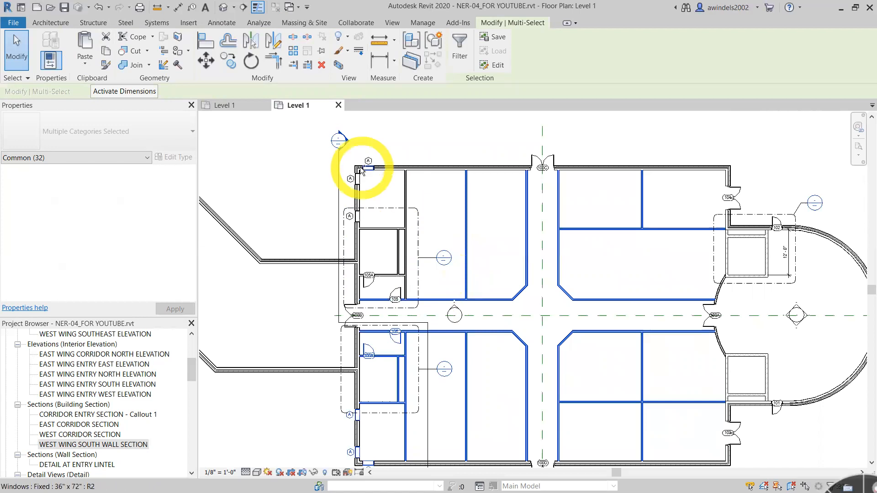
- Add the northwest windows, north lavatory walls and doors, and the curved east corridor wall with door 100A to the selection
{"action": "left_click_drag", "start_coordinate": [314, 154], "coordinate": [401, 246], "text": "ctrl"}
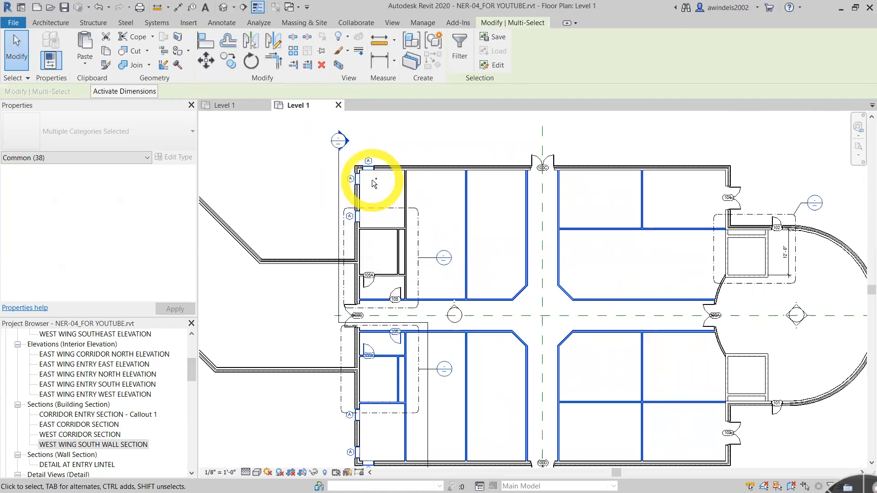
{"action": "left_click_drag", "start_coordinate": [327, 153], "coordinate": [429, 310], "text": "ctrl"}
{"action": "middle_click_drag", "start_coordinate": [656, 420], "coordinate": [619, 359]}
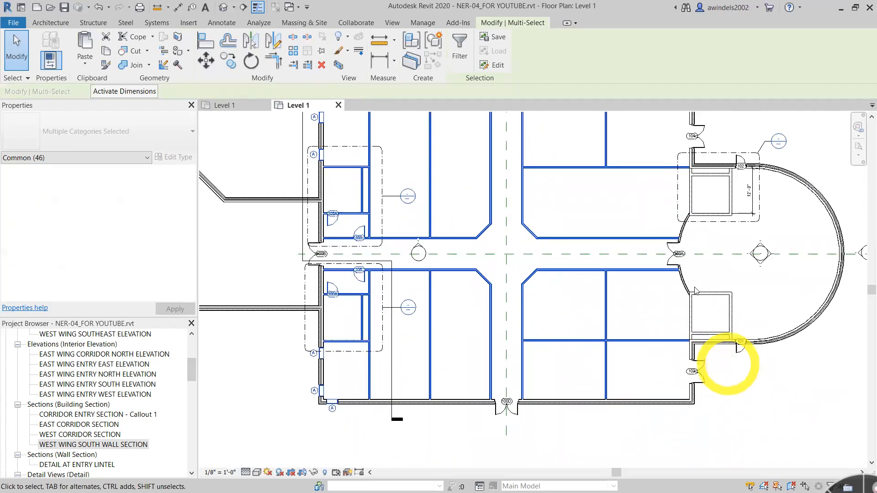
{"action": "left_click_drag", "start_coordinate": [651, 231], "coordinate": [695, 285], "text": "ctrl"}
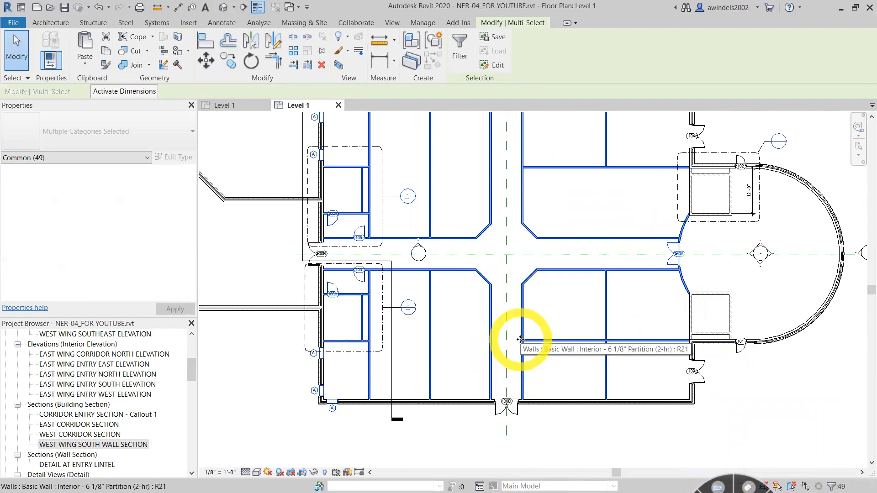
- Copy the selected Level 1 walls, doors, windows and tags to the clipboard
{"action": "left_click", "coordinate": [106, 52]}
{"action": "scroll", "coordinate": [544, 320], "scroll_direction": "down", "scroll_amount": 1}
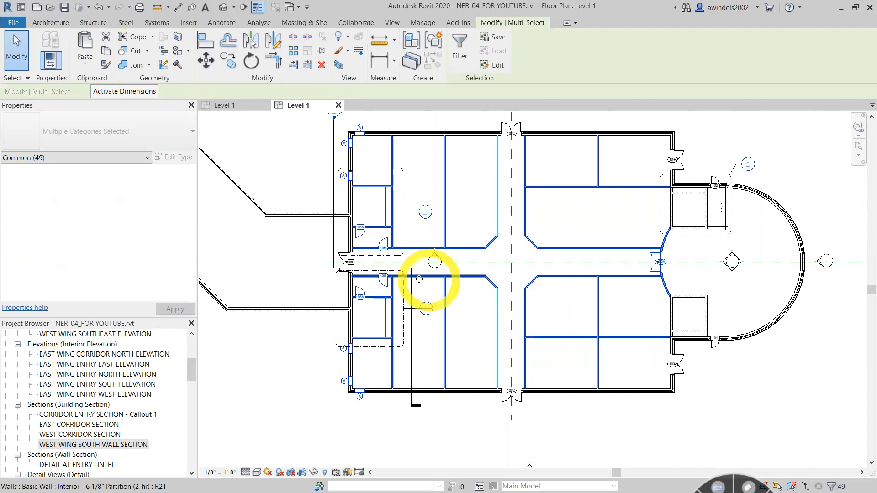
{"action": "left_click", "coordinate": [86, 65]}
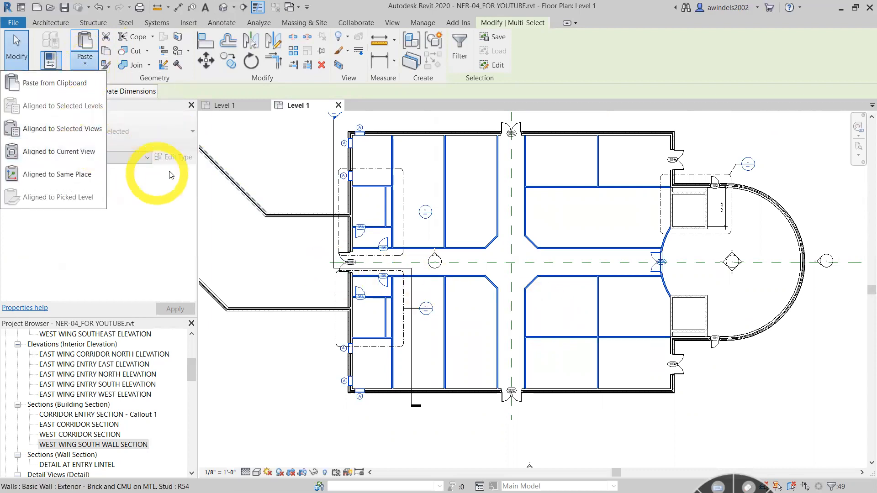
- Collapse the 3D view and elevation groups in the project's view list and open the Level 2 floor plan
{"action": "left_click", "coordinate": [191, 371]}
{"action": "left_click_drag", "start_coordinate": [195, 362], "coordinate": [195, 340]}
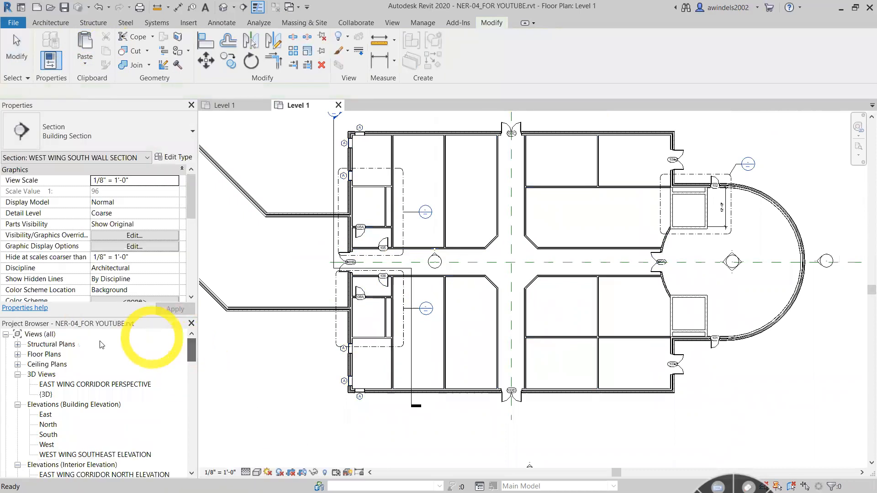
{"action": "left_click", "coordinate": [18, 375]}
{"action": "left_click", "coordinate": [17, 385]}
{"action": "left_click", "coordinate": [18, 395]}
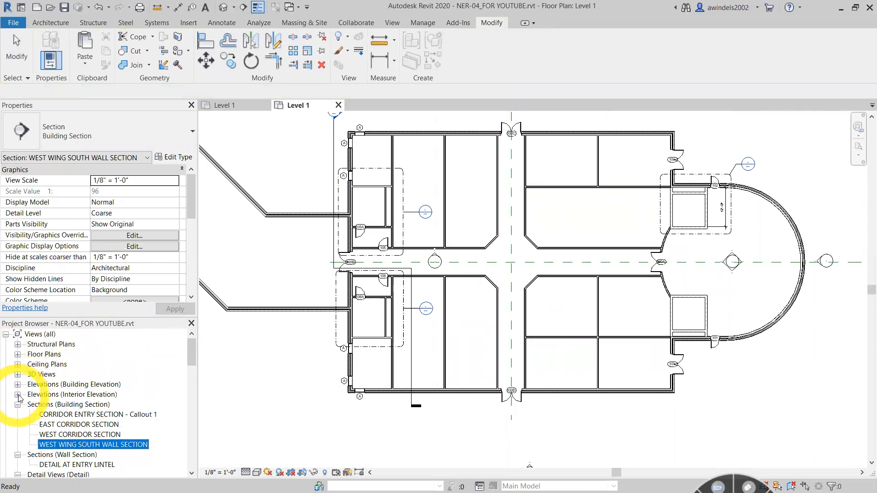
{"action": "double_click", "coordinate": [44, 354]}
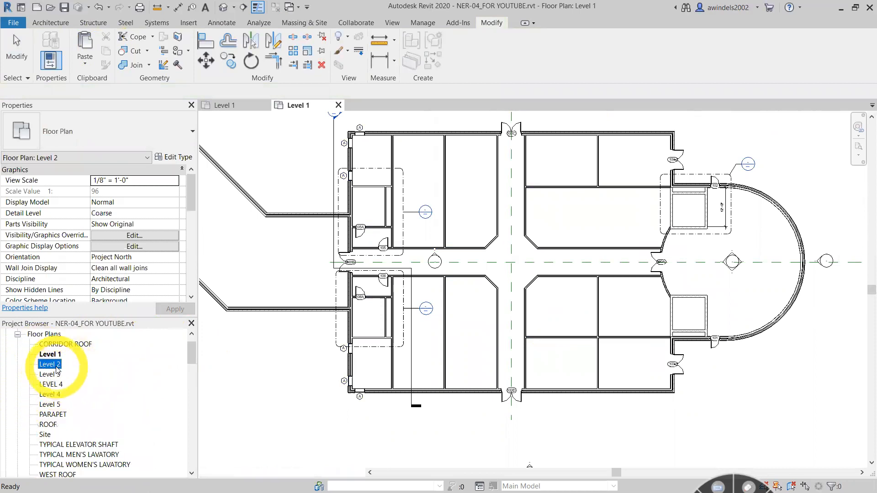
{"action": "double_click", "coordinate": [56, 368]}
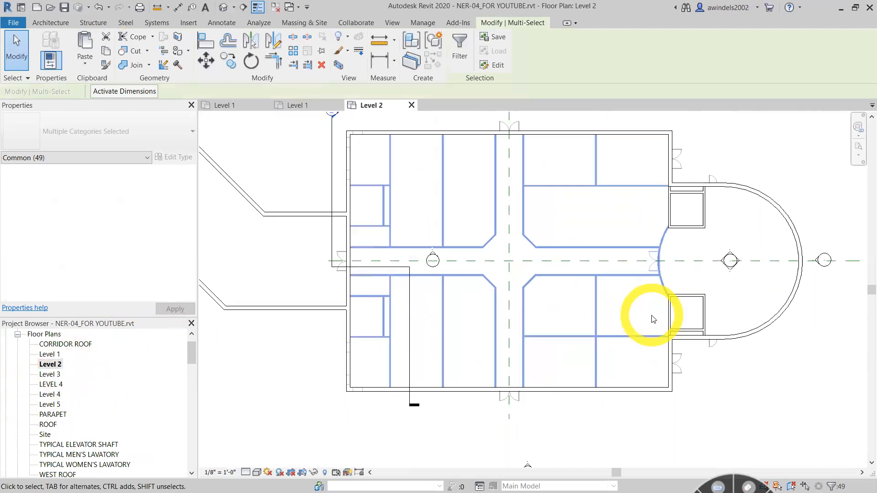
- Paste the copied elements aligned to the selected views Floor Plan: Level 2, Level 3, Level 4 and Level 5
{"action": "left_click", "coordinate": [85, 57]}
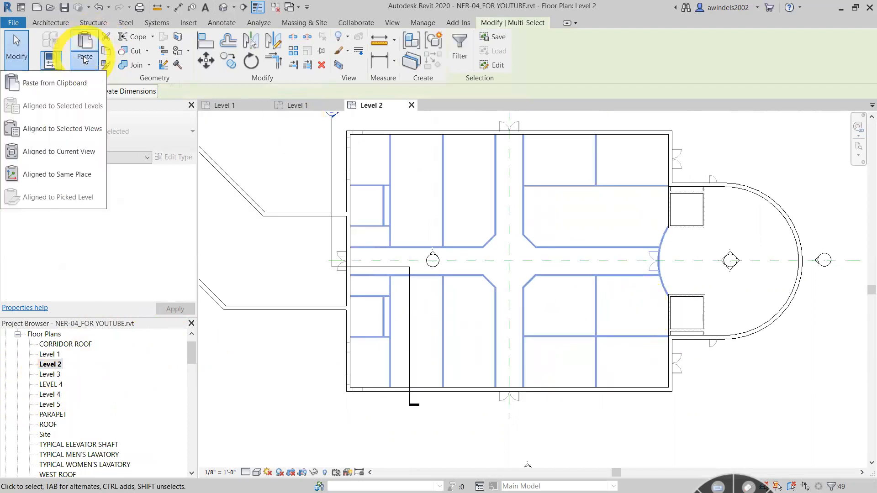
{"action": "left_click", "coordinate": [68, 128]}
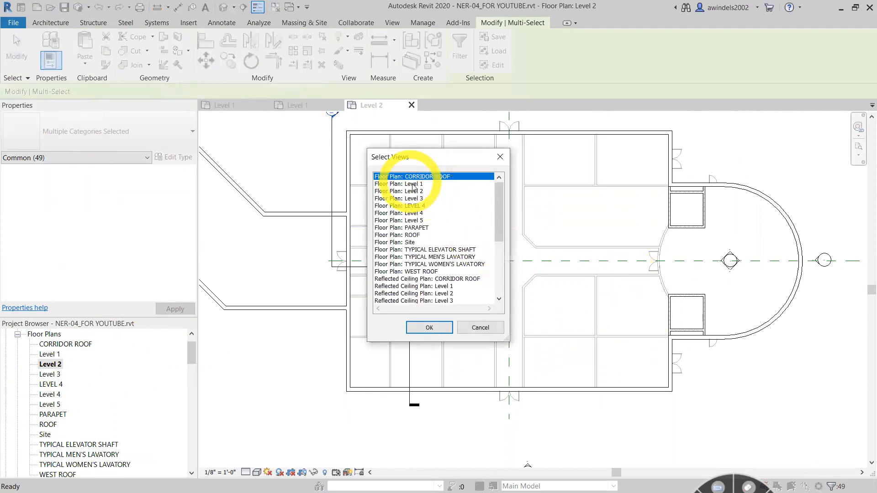
{"action": "left_click", "coordinate": [407, 199]}
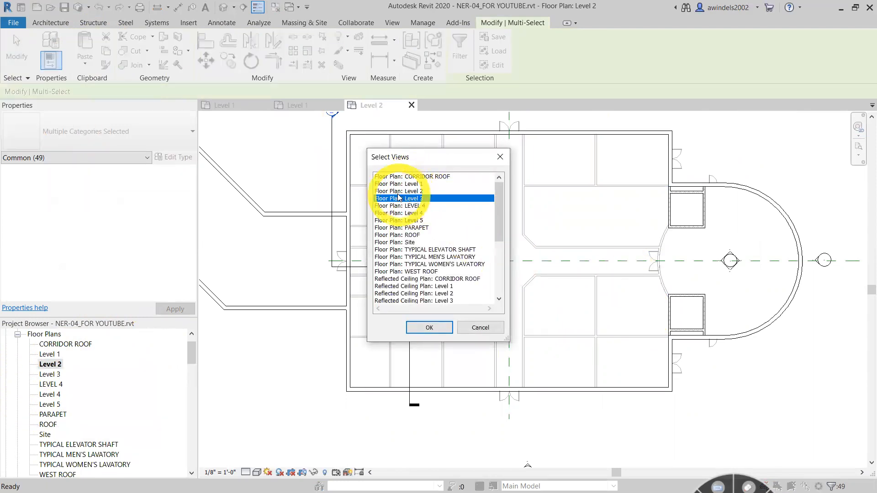
{"action": "left_click", "coordinate": [400, 191]}
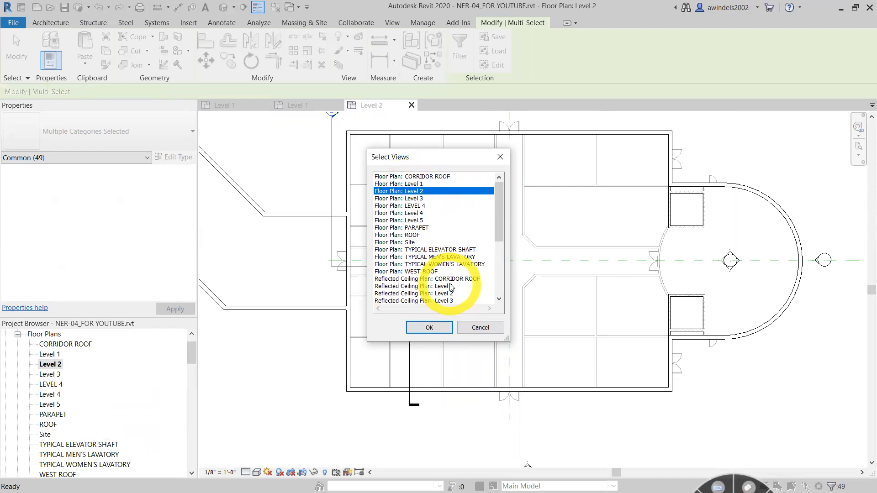
{"action": "left_click", "coordinate": [414, 199], "text": "ctrl"}
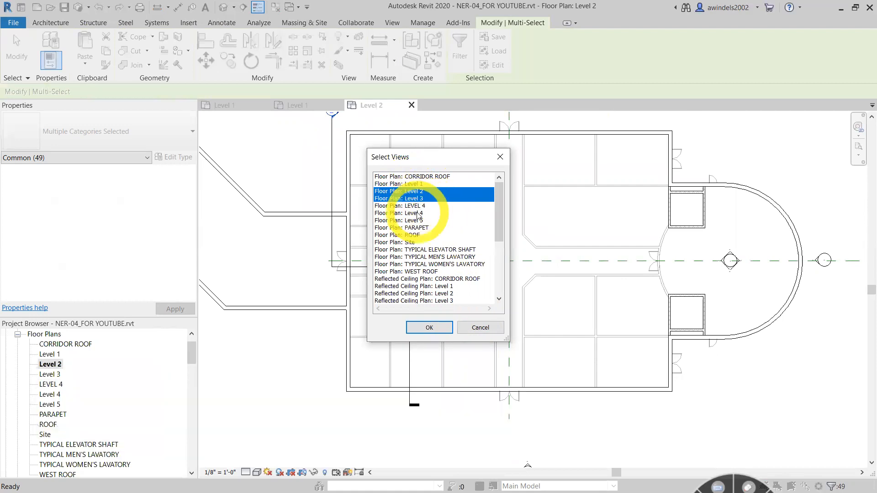
{"action": "left_click", "coordinate": [418, 214], "text": "ctrl"}
{"action": "left_click", "coordinate": [422, 222], "text": "ctrl"}
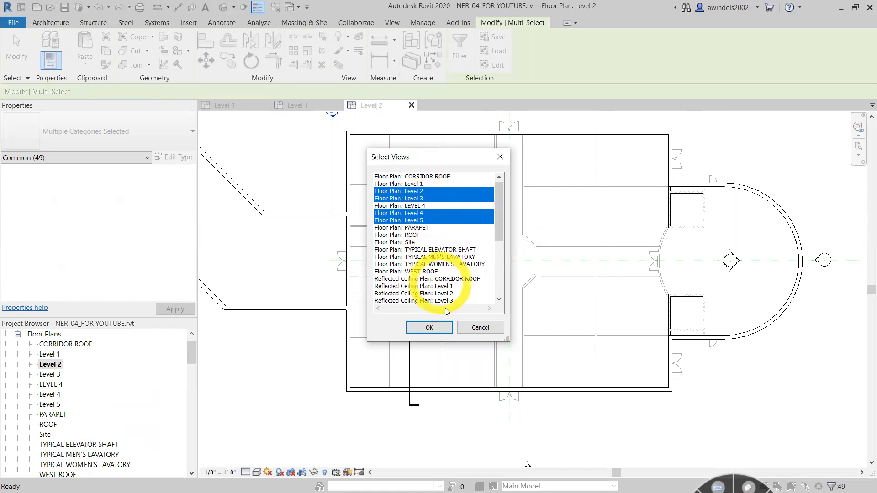
{"action": "left_click", "coordinate": [429, 328]}
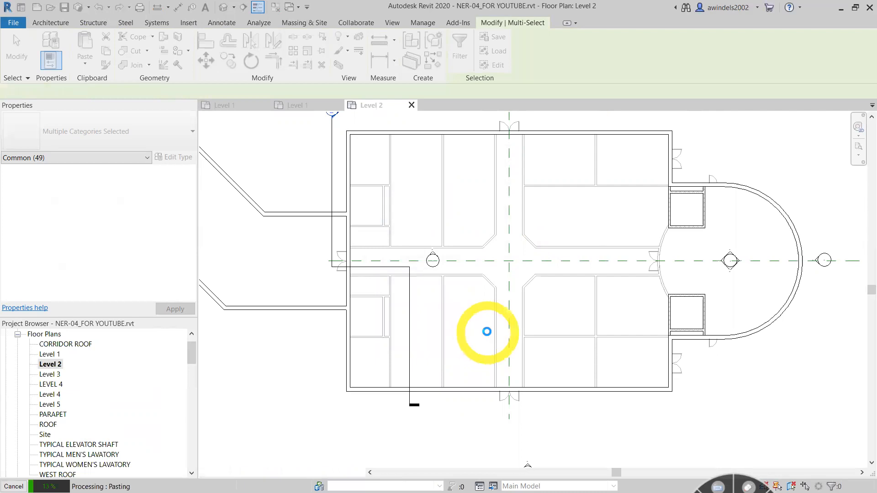
- Set the detail level of the Level 2 and Level 3 floor plans to Fine
{"action": "middle_click_drag", "start_coordinate": [495, 336], "coordinate": [497, 356]}
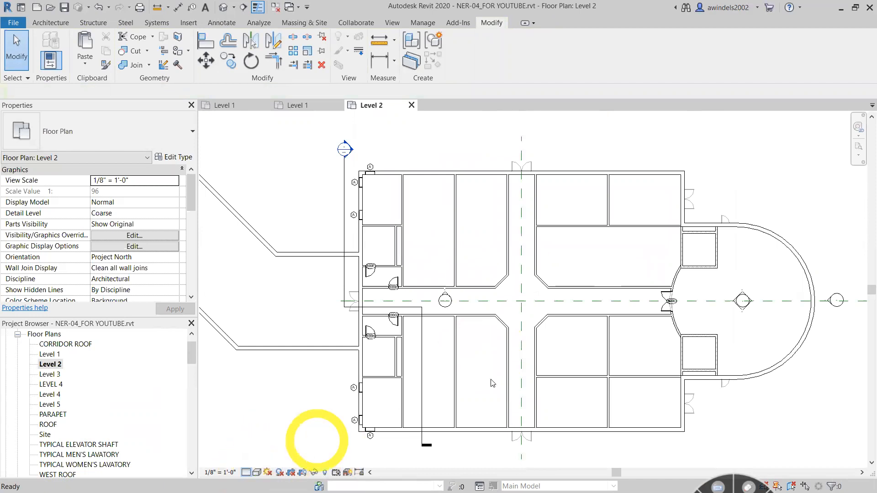
{"action": "middle_click_drag", "start_coordinate": [845, 401], "coordinate": [841, 397]}
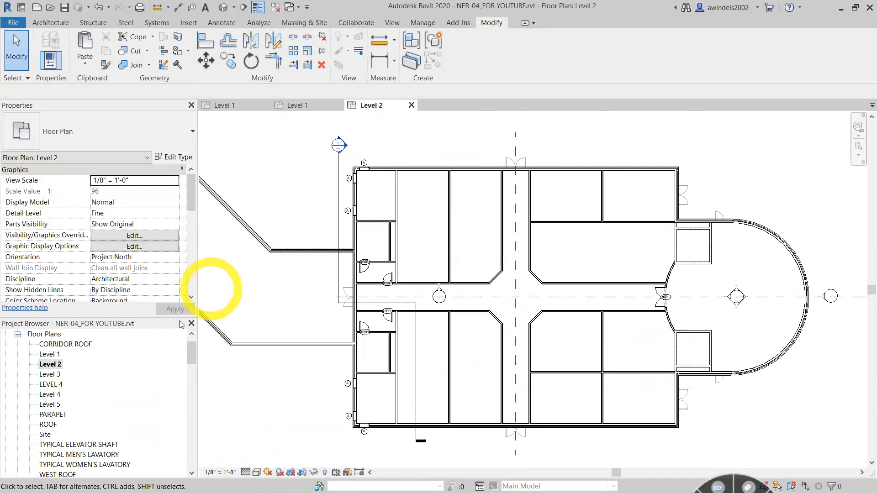
{"action": "double_click", "coordinate": [51, 376]}
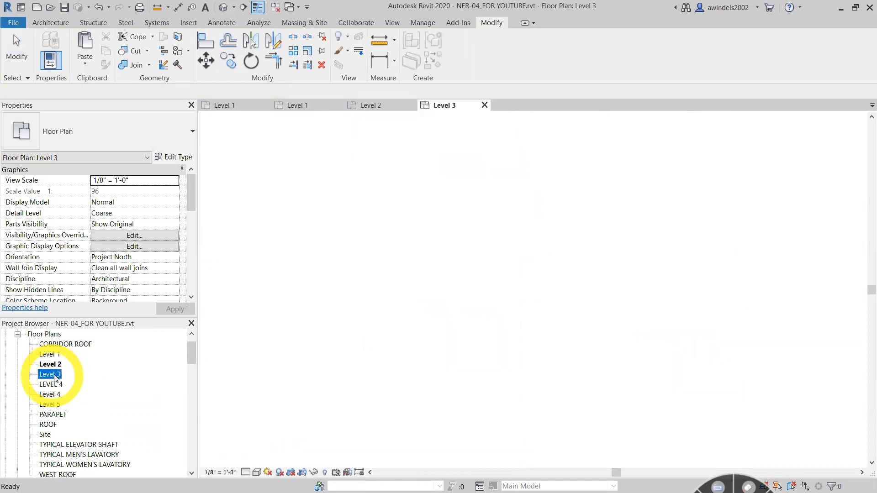
{"action": "left_click", "coordinate": [247, 473]}
{"action": "left_click", "coordinate": [268, 464]}
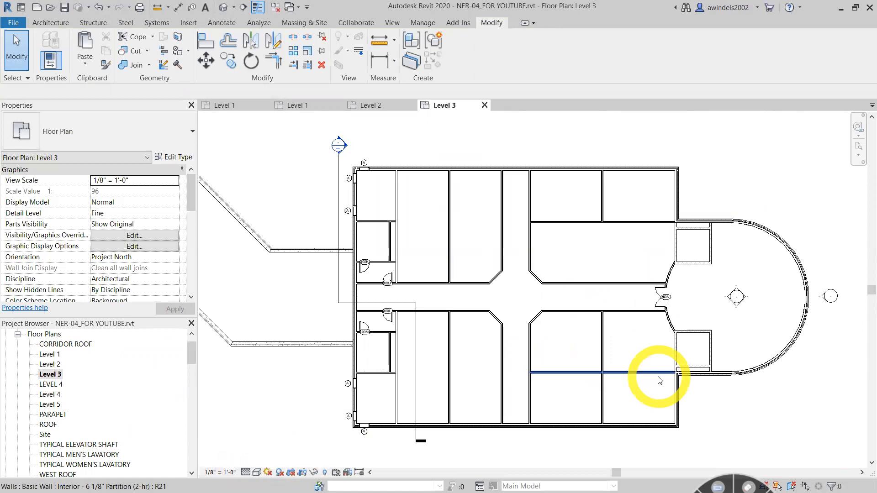
{"action": "middle_click_drag", "start_coordinate": [653, 431], "coordinate": [671, 428]}
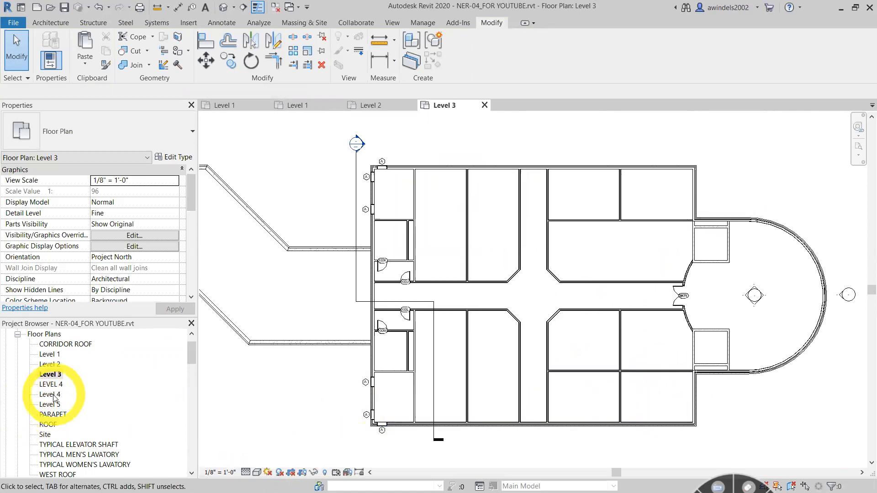
- Check the pasted layout on the Level 4 and Level 5 floor plans and close the upper-level views
{"action": "double_click", "coordinate": [51, 395]}
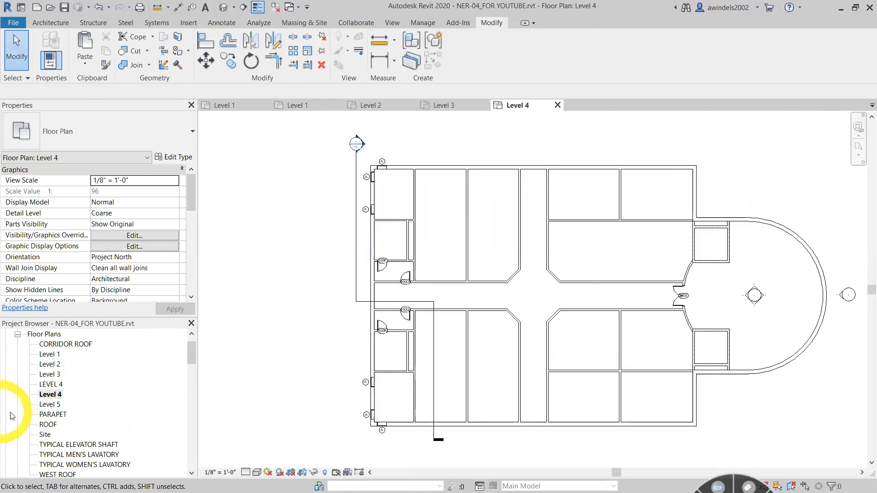
{"action": "double_click", "coordinate": [49, 406]}
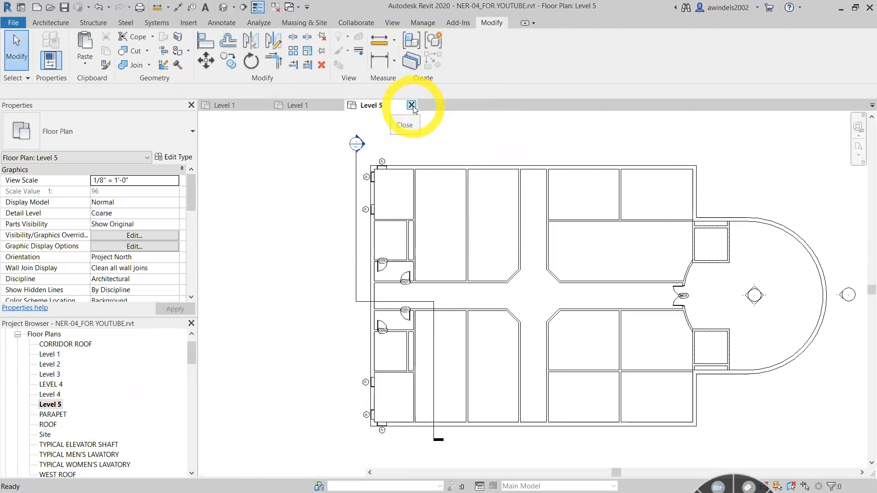
{"action": "left_click", "coordinate": [411, 105]}
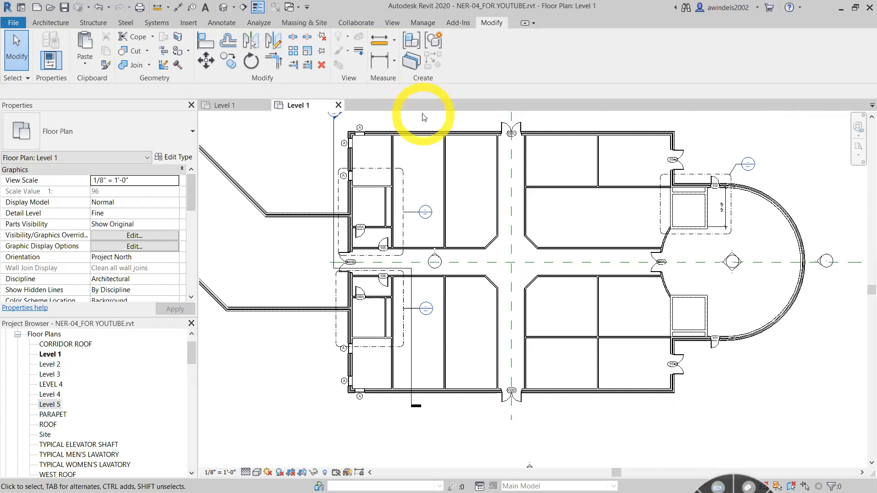
- Dismiss the save reminder and return to the Level 1 floor plan of NER-04_FOR YOUTUBE
{"action": "left_click", "coordinate": [339, 105]}
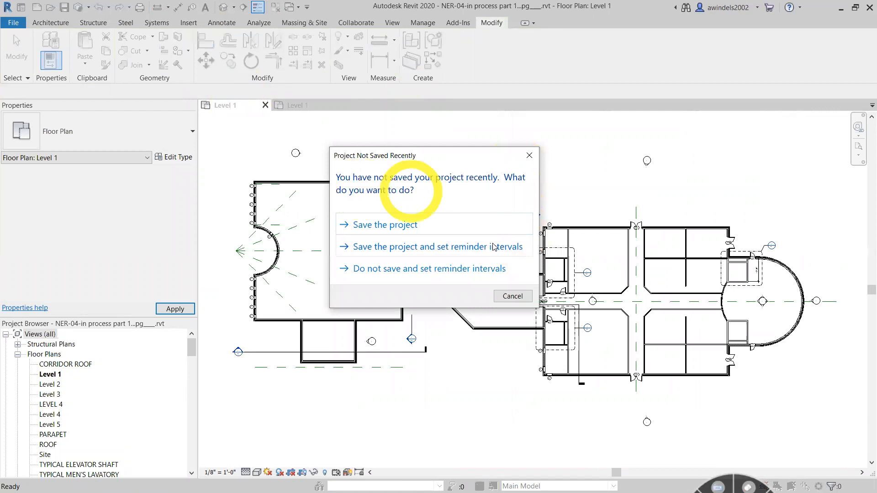
{"action": "left_click", "coordinate": [512, 296]}
{"action": "left_click", "coordinate": [301, 110]}
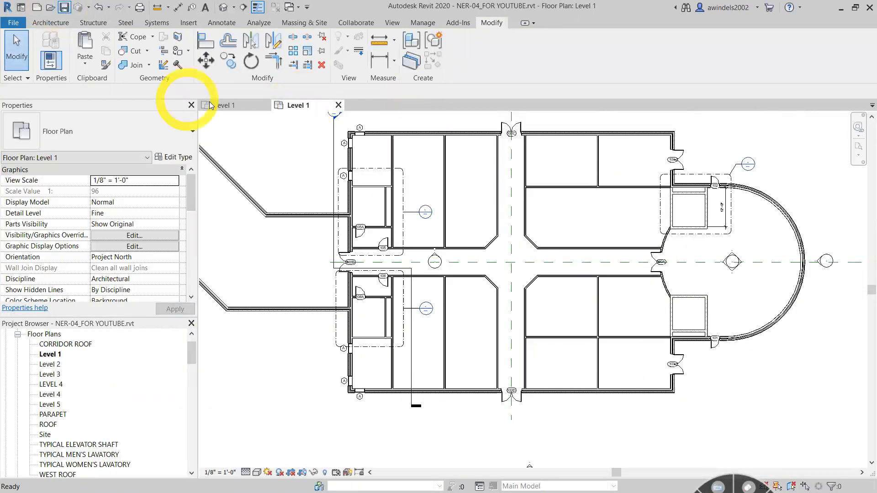
- Switch to the NER-04-in process part 1 project and open its Level 3 floor plan
{"action": "left_click", "coordinate": [243, 106]}
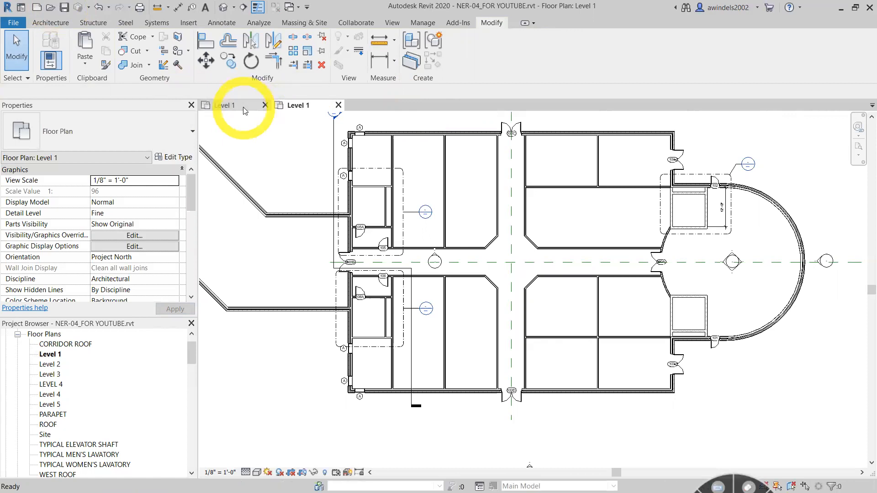
{"action": "left_click", "coordinate": [181, 305]}
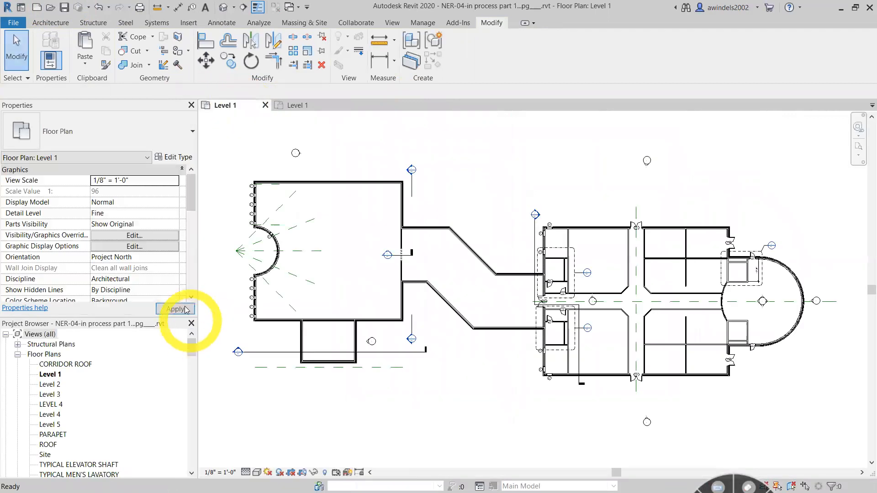
{"action": "double_click", "coordinate": [58, 394]}
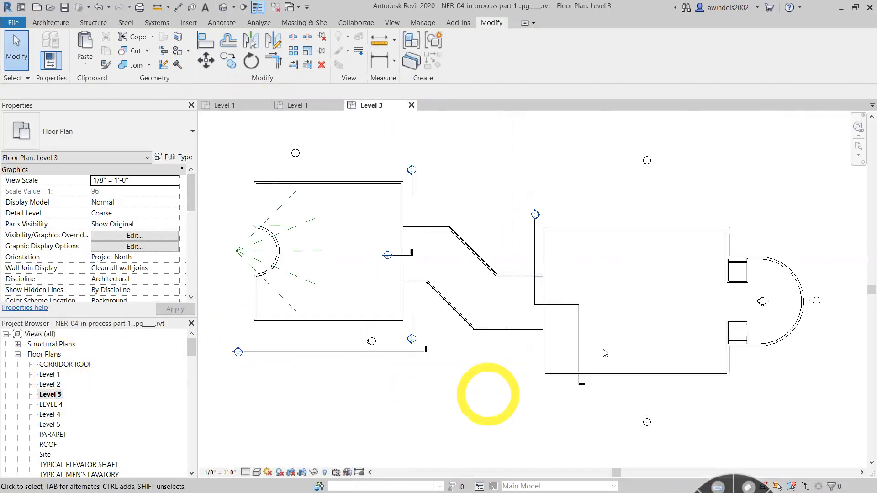
- Check the Level 3, Level 4 and Level 5 floor plans of the in-process project and close those three views
{"action": "scroll", "coordinate": [685, 308], "scroll_direction": "up", "scroll_amount": 1}
{"action": "middle_click_drag", "start_coordinate": [684, 303], "coordinate": [660, 324]}
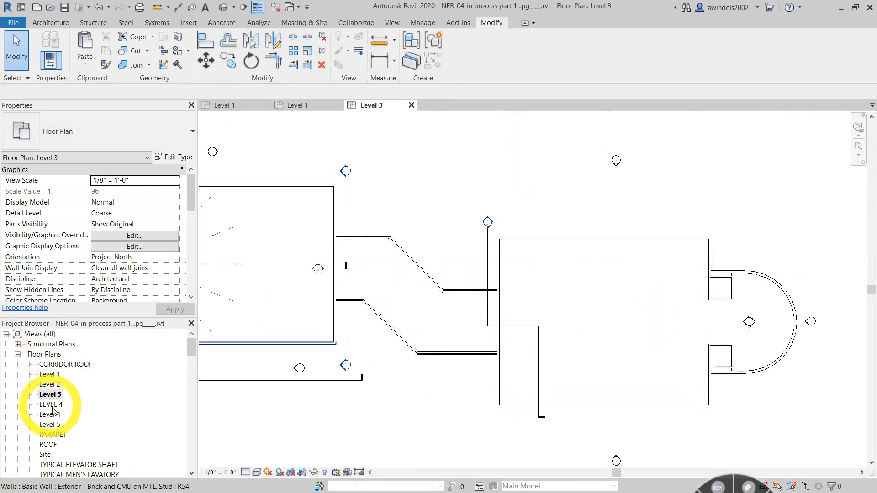
{"action": "double_click", "coordinate": [53, 413]}
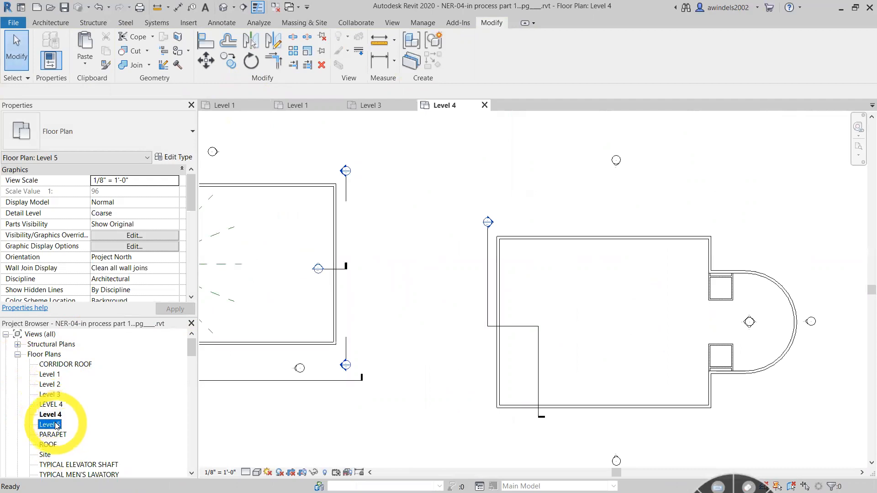
{"action": "double_click", "coordinate": [56, 425]}
{"action": "left_click", "coordinate": [411, 136]}
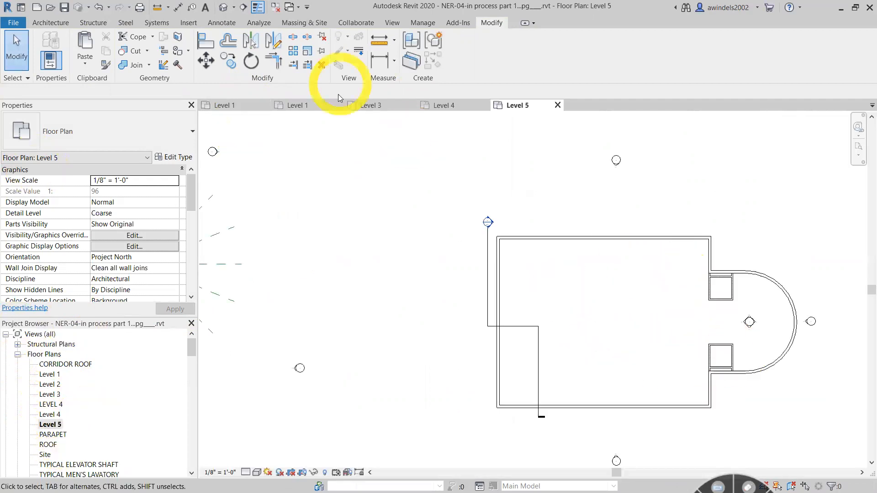
{"action": "left_click", "coordinate": [411, 105]}
{"action": "left_click", "coordinate": [411, 105]}
{"action": "left_click", "coordinate": [411, 105]}
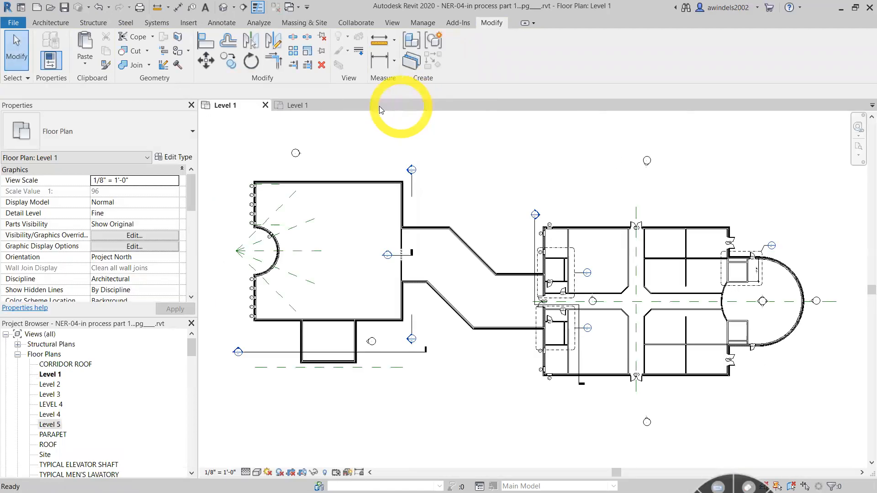
- Open the NER-04-finished.rvt project from the 1_finished folder of Chapter-4
{"action": "left_click", "coordinate": [50, 8]}
{"action": "left_click", "coordinate": [418, 220]}
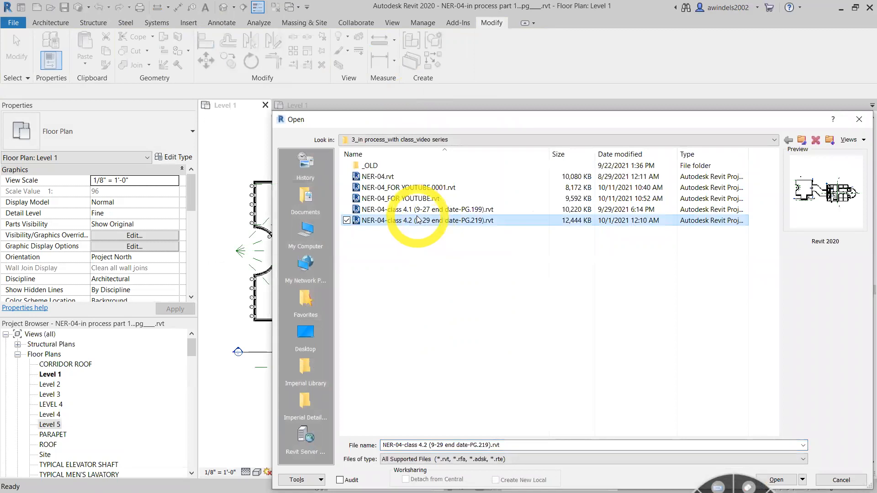
{"action": "key", "text": "BackSpace"}
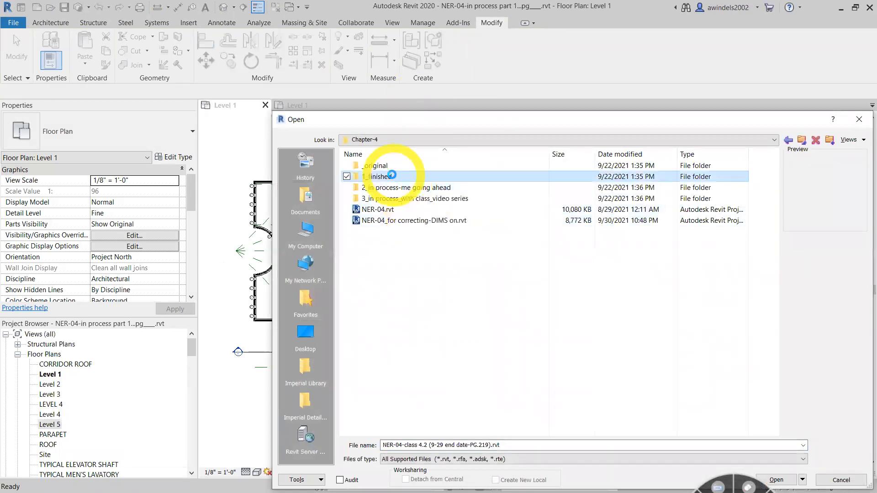
{"action": "double_click", "coordinate": [391, 176]}
{"action": "left_click", "coordinate": [415, 177]}
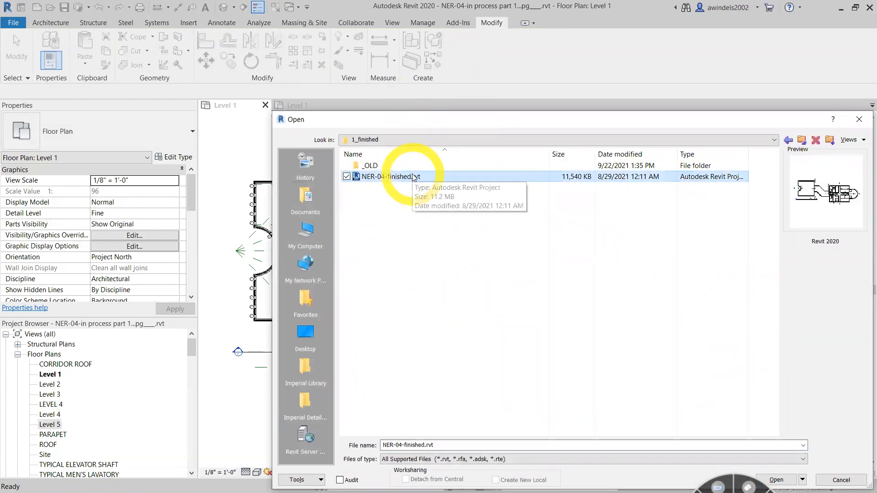
{"action": "key", "text": "BackSpace"}
{"action": "double_click", "coordinate": [423, 175]}
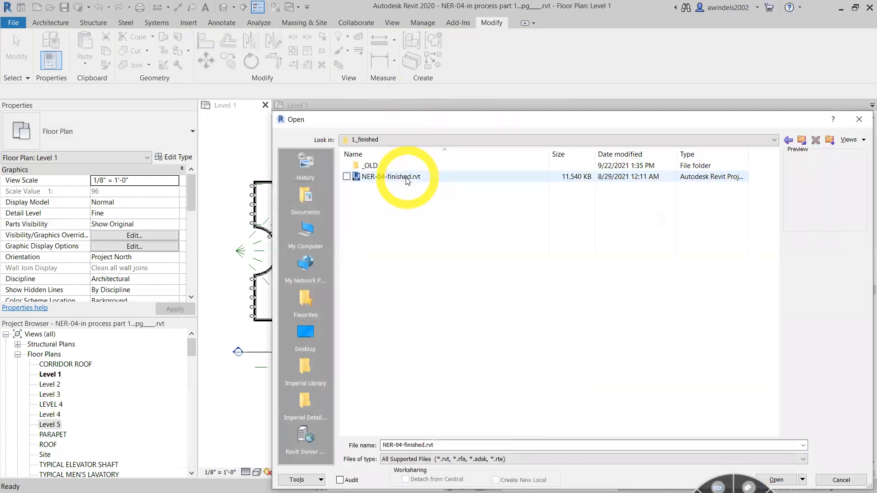
{"action": "double_click", "coordinate": [407, 178]}
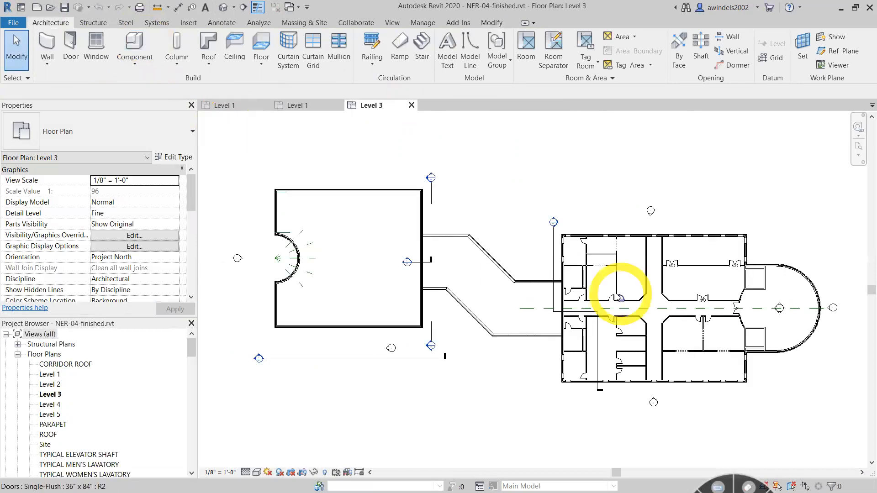
- Examine the Level 5 floor plan of the finished project and close that view
{"action": "double_click", "coordinate": [49, 414]}
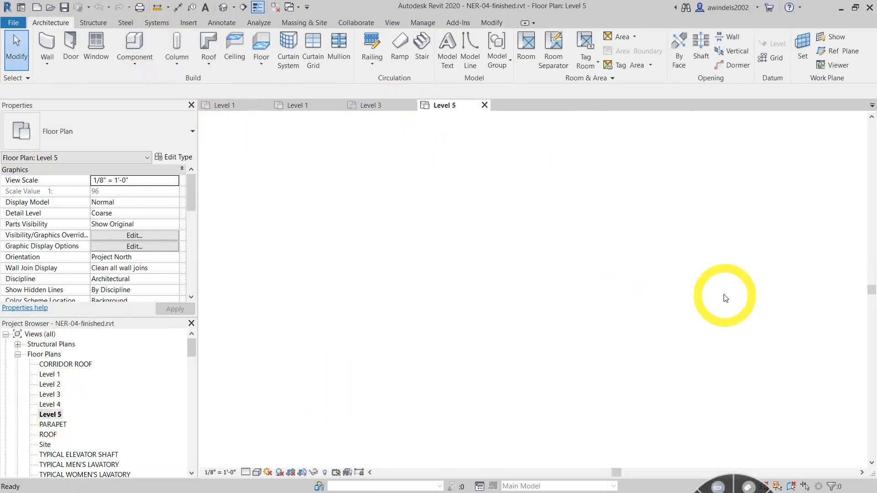
{"action": "scroll", "coordinate": [722, 333], "scroll_direction": "up", "scroll_amount": 2}
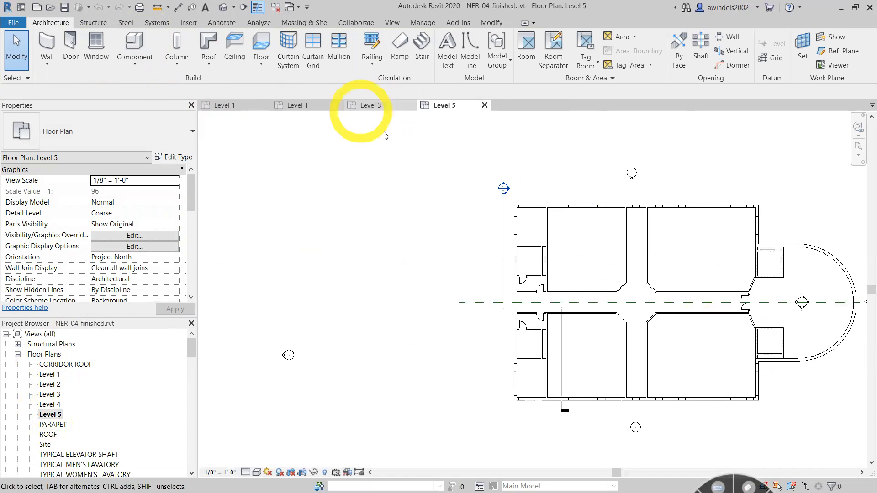
{"action": "left_click", "coordinate": [484, 106]}
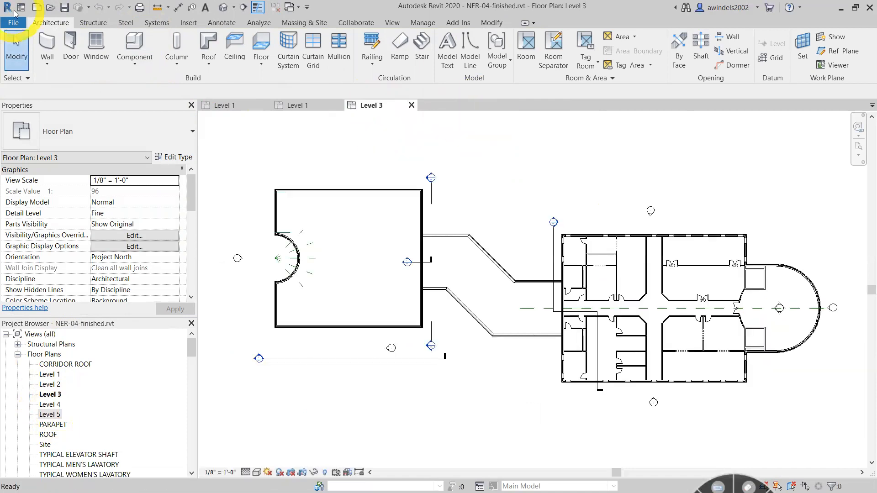
- Open NER-04-class 4.2 (9-29 end date-PG.219).rvt from the 3_in process_with class_video series folder
{"action": "left_click", "coordinate": [51, 8]}
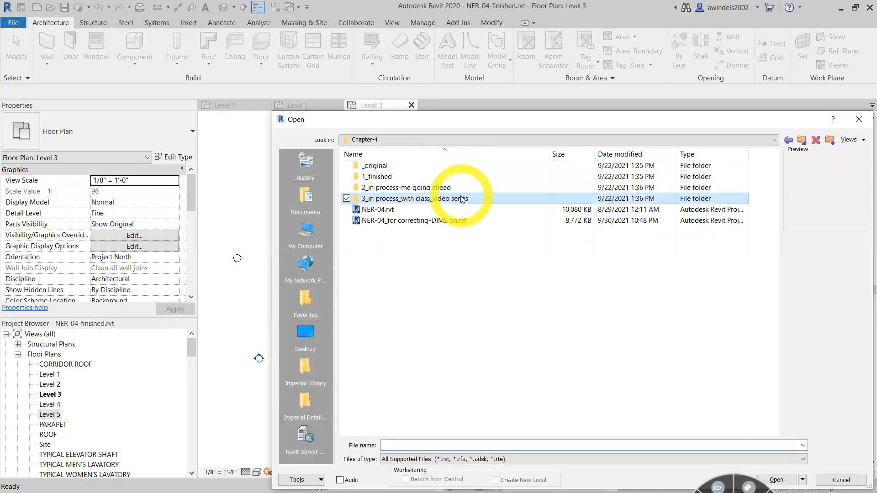
{"action": "double_click", "coordinate": [452, 188]}
{"action": "key", "text": "BackSpace"}
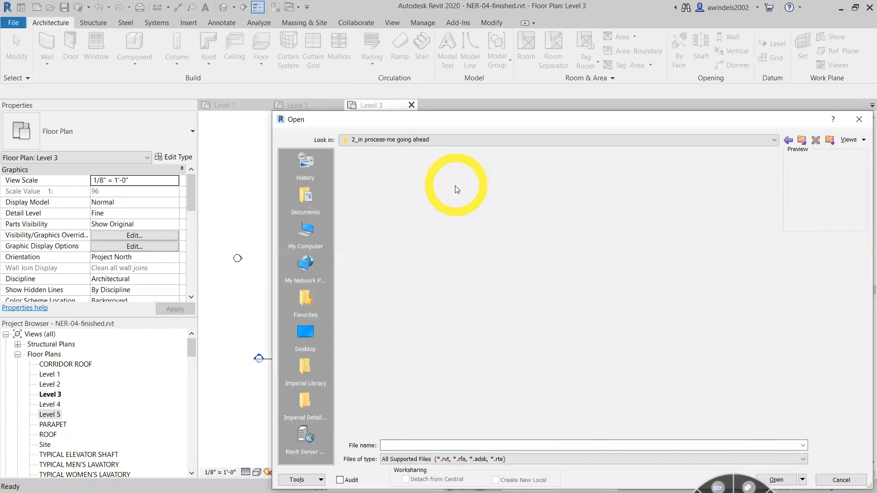
{"action": "double_click", "coordinate": [448, 198]}
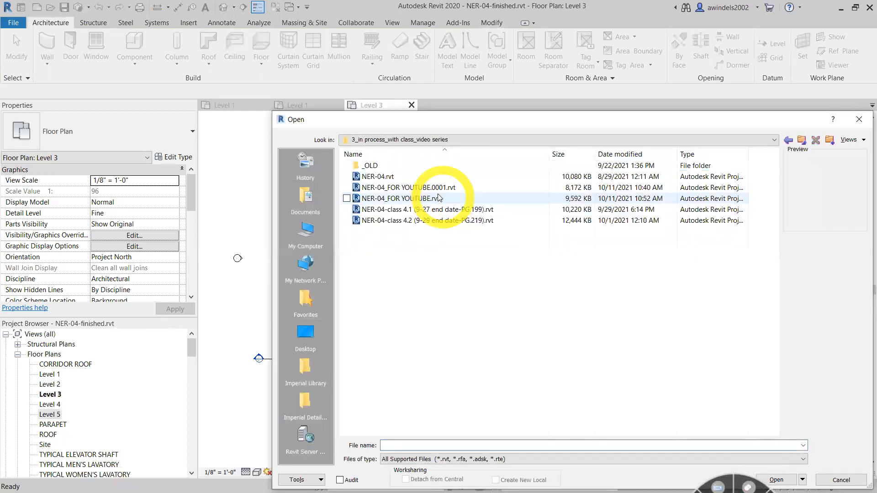
{"action": "left_click", "coordinate": [434, 220]}
{"action": "key", "text": "Escape"}
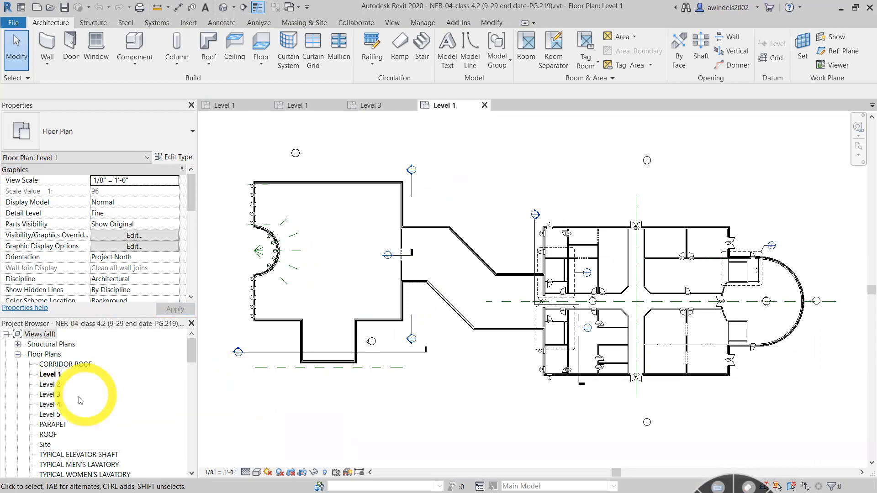
- Open the Level 2 floor plan of the class 4.2 project and examine its interior layout
{"action": "left_click", "coordinate": [50, 385]}
{"action": "double_click", "coordinate": [54, 389]}
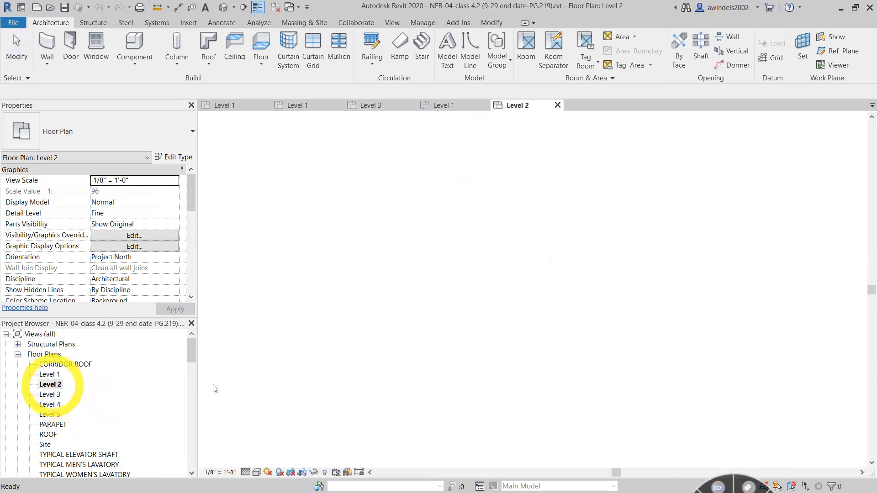
{"action": "scroll", "coordinate": [665, 294], "scroll_direction": "up", "scroll_amount": 4}
{"action": "scroll", "coordinate": [676, 363], "scroll_direction": "up", "scroll_amount": 3}
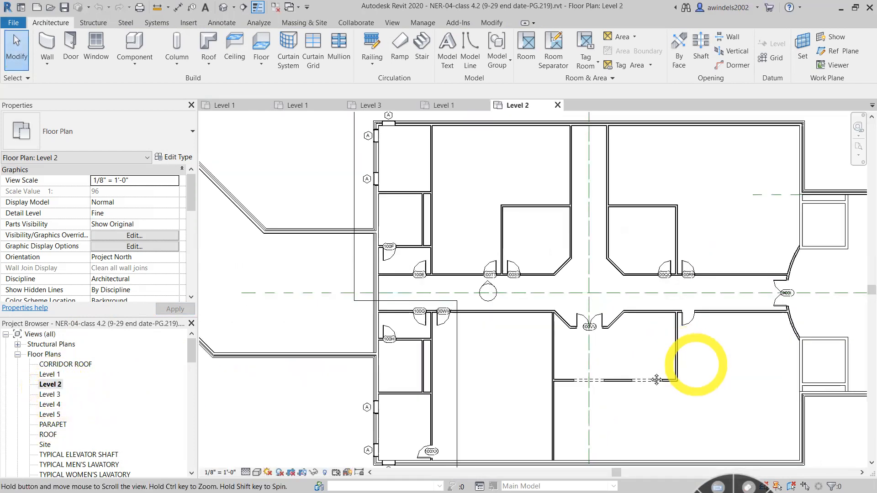
- Offset a copy of the small upper-left room's top partition upward by 16' 2" on Level 2
{"action": "left_click", "coordinate": [421, 239]}
{"action": "left_click", "coordinate": [443, 229]}
{"action": "left_click", "coordinate": [448, 214]}
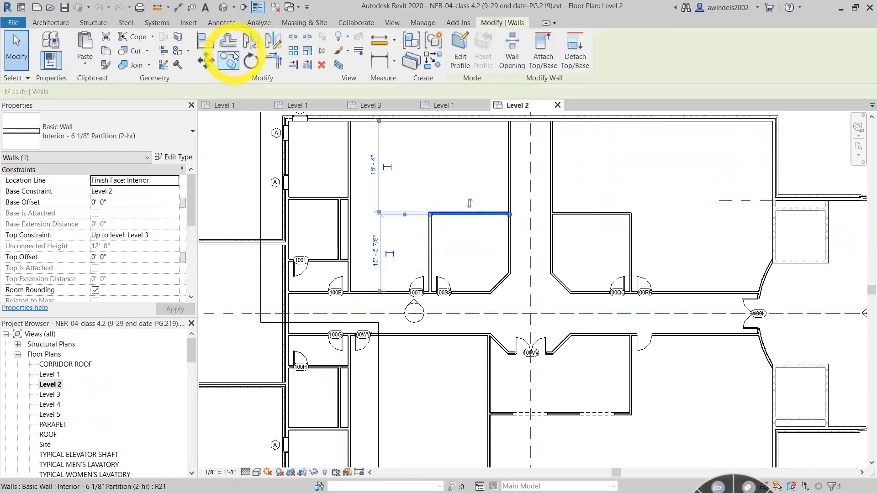
{"action": "left_click", "coordinate": [230, 44]}
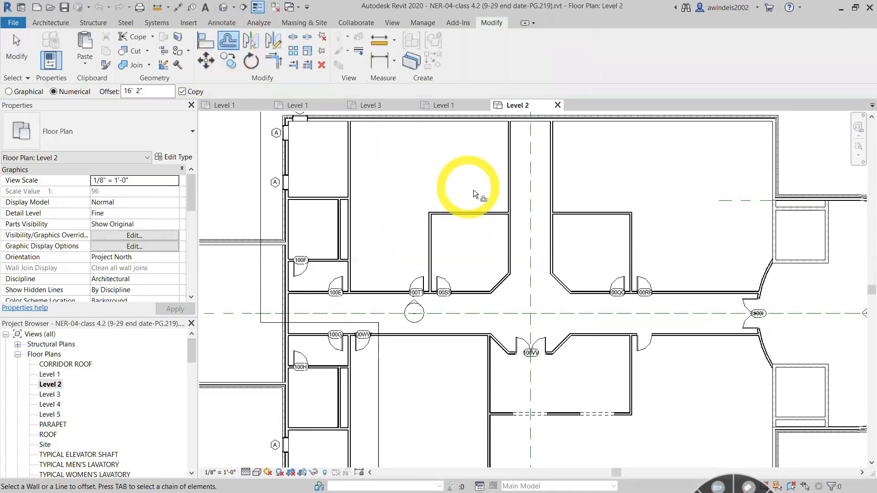
{"action": "left_click", "coordinate": [477, 212]}
{"action": "key", "text": "Escape"}
- Select the Level 2 partitions lining the main corridor and the upper cross corridor to review them, and clear the selection
{"action": "scroll", "coordinate": [653, 252], "scroll_direction": "down", "scroll_amount": 1}
{"action": "middle_click_drag", "start_coordinate": [576, 244], "coordinate": [485, 220]}
{"action": "left_click_drag", "start_coordinate": [402, 213], "coordinate": [534, 349]}
{"action": "left_click", "coordinate": [516, 300]}
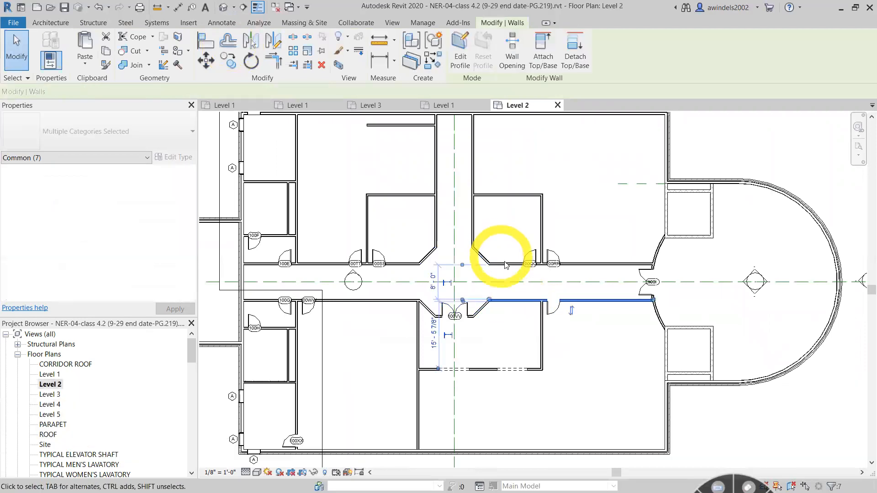
{"action": "left_click", "coordinate": [508, 264], "text": "ctrl"}
{"action": "left_click", "coordinate": [432, 256], "text": "ctrl"}
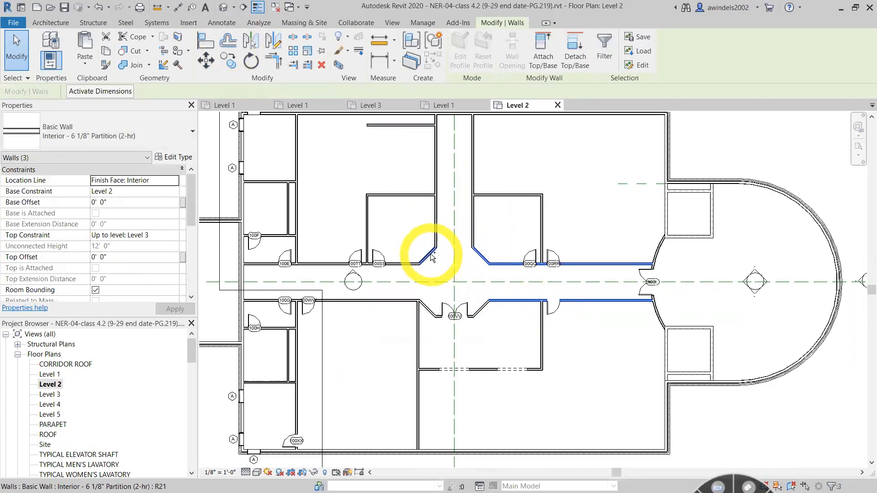
{"action": "left_click", "coordinate": [401, 266], "text": "ctrl"}
{"action": "left_click", "coordinate": [402, 299], "text": "ctrl"}
{"action": "left_click", "coordinate": [430, 311], "text": "ctrl"}
{"action": "left_click", "coordinate": [481, 310], "text": "ctrl"}
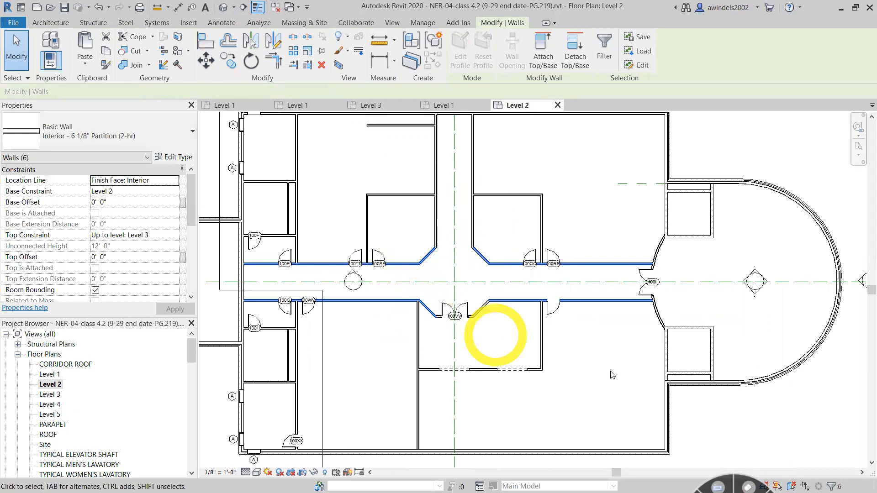
{"action": "scroll", "coordinate": [594, 402], "scroll_direction": "down", "scroll_amount": 3}
{"action": "left_click", "coordinate": [473, 248], "text": "ctrl"}
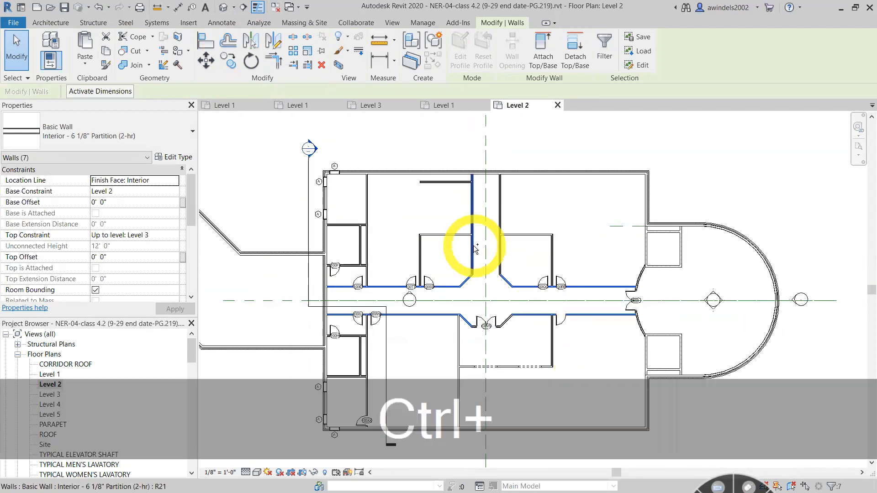
{"action": "left_click", "coordinate": [502, 254], "text": "ctrl"}
{"action": "left_click", "coordinate": [512, 258]}
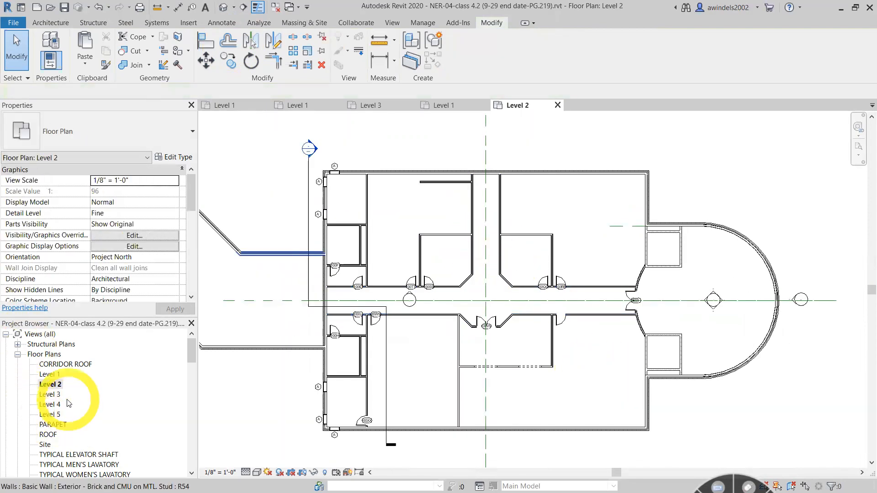
- Open the Level 3 floor plan and examine its corridor walls and the rooms around them
{"action": "double_click", "coordinate": [49, 394]}
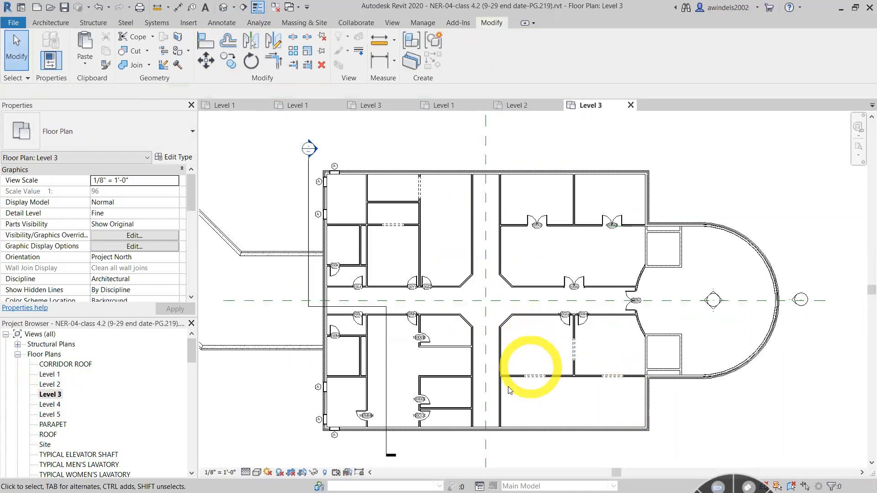
{"action": "left_click", "coordinate": [384, 300]}
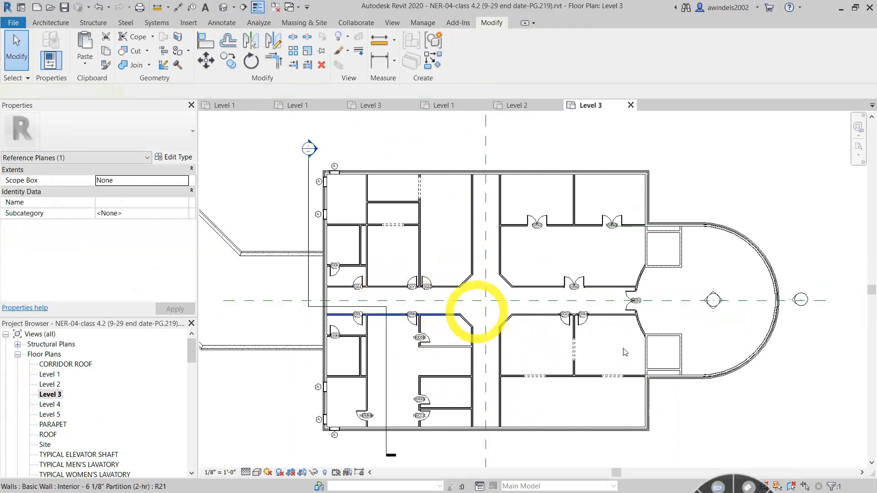
{"action": "left_click", "coordinate": [353, 309]}
{"action": "left_click_drag", "start_coordinate": [397, 308], "coordinate": [573, 275]}
{"action": "left_click_drag", "start_coordinate": [492, 156], "coordinate": [644, 245]}
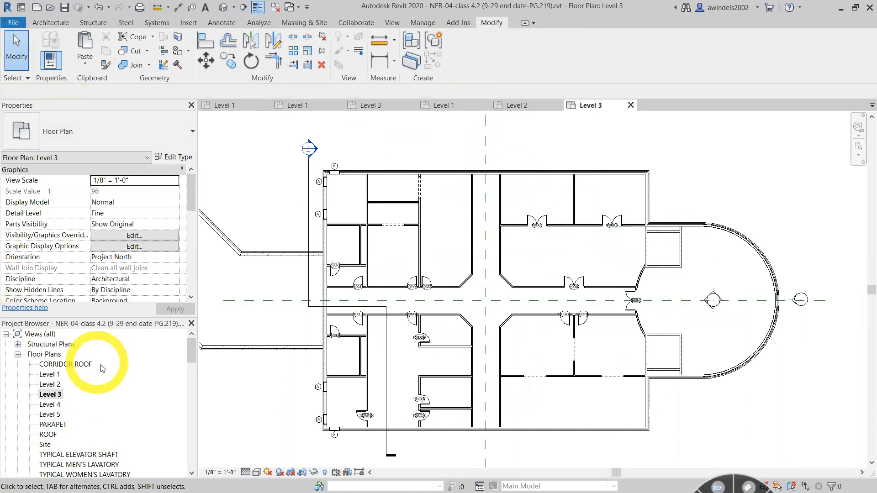
- Open the Level 5 floor plan and examine the arrayed seating in the lower-right room
{"action": "double_click", "coordinate": [49, 414]}
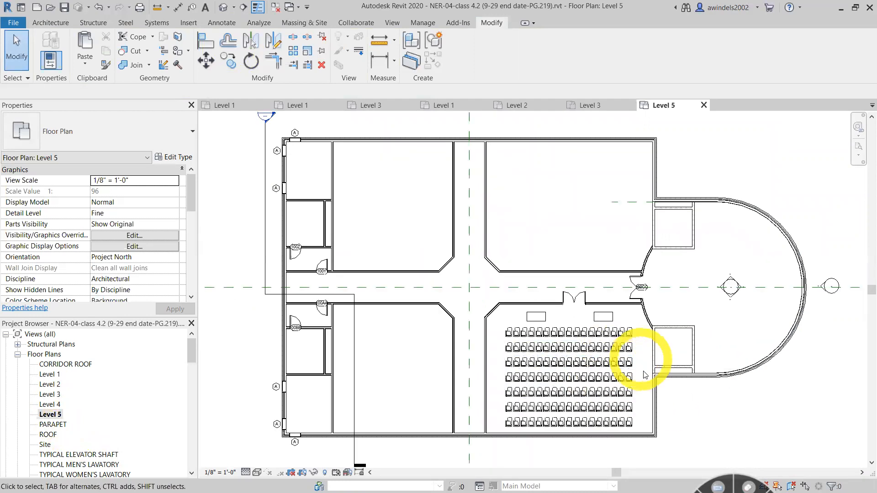
{"action": "middle_click_drag", "start_coordinate": [719, 433], "coordinate": [642, 429]}
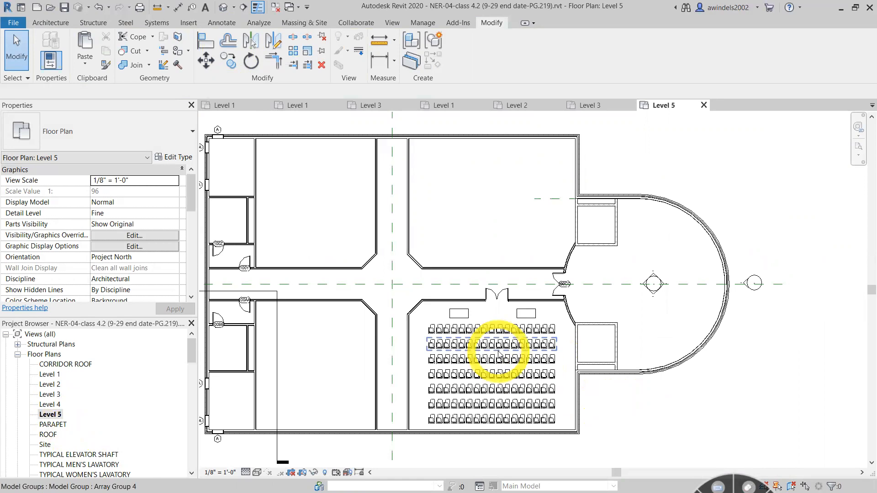
{"action": "left_click_drag", "start_coordinate": [422, 322], "coordinate": [584, 450]}
{"action": "left_click", "coordinate": [587, 386]}
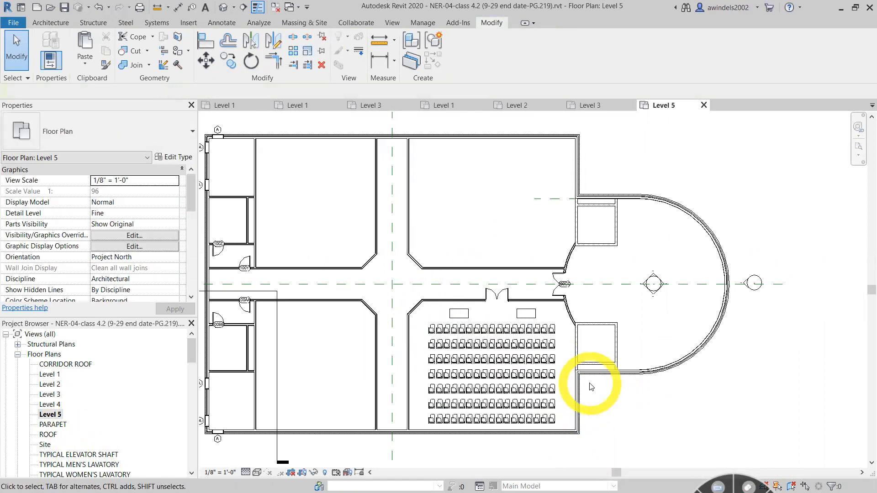
{"action": "scroll", "coordinate": [393, 361], "scroll_direction": "down", "scroll_amount": 1}
{"action": "scroll", "coordinate": [390, 324], "scroll_direction": "up", "scroll_amount": 1}
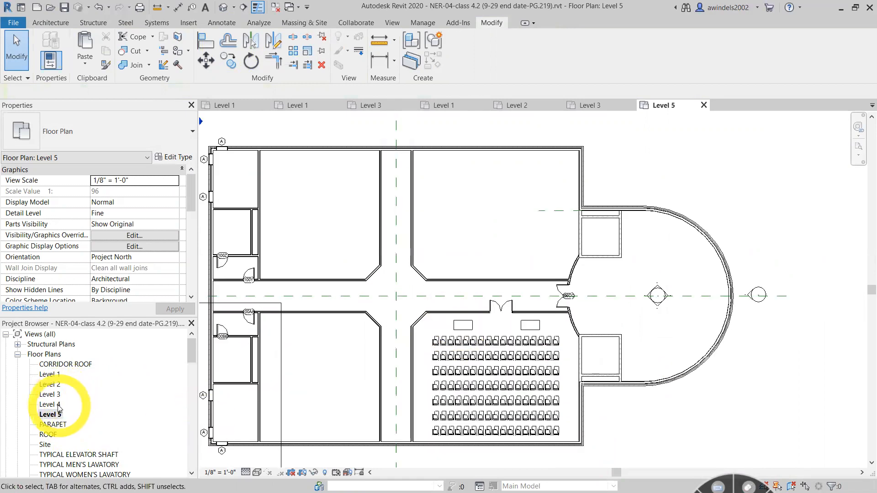
- Open the Level 4 floor plan and examine its windows, angled partition and seating layout
{"action": "left_click", "coordinate": [51, 405]}
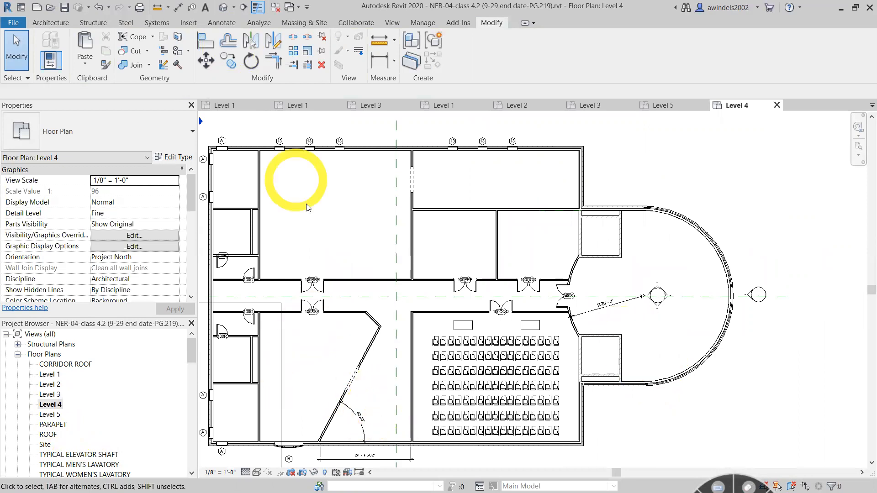
{"action": "middle_click_drag", "start_coordinate": [309, 211], "coordinate": [405, 223]}
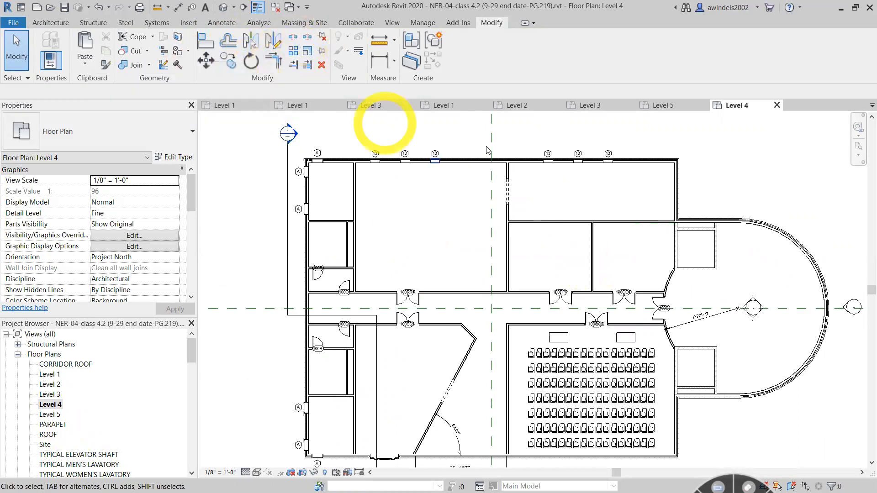
{"action": "middle_click_drag", "start_coordinate": [615, 236], "coordinate": [603, 220]}
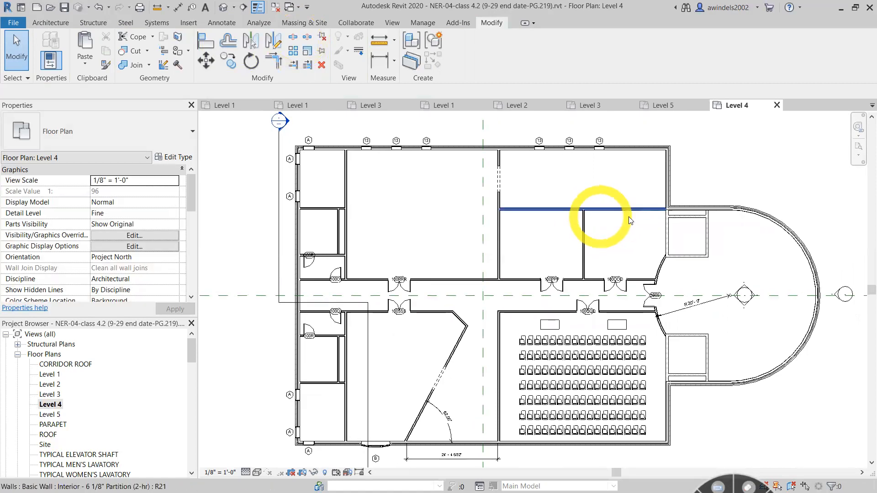
- Close all open floor plan views of the NER-04-class 4.2 file and discard its changes
{"action": "left_click", "coordinate": [776, 105]}
{"action": "left_click", "coordinate": [703, 105]}
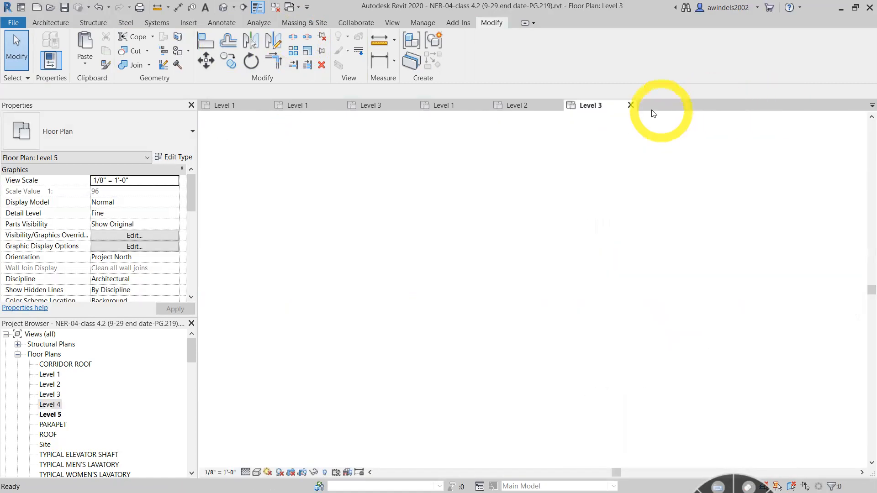
{"action": "left_click", "coordinate": [628, 105]}
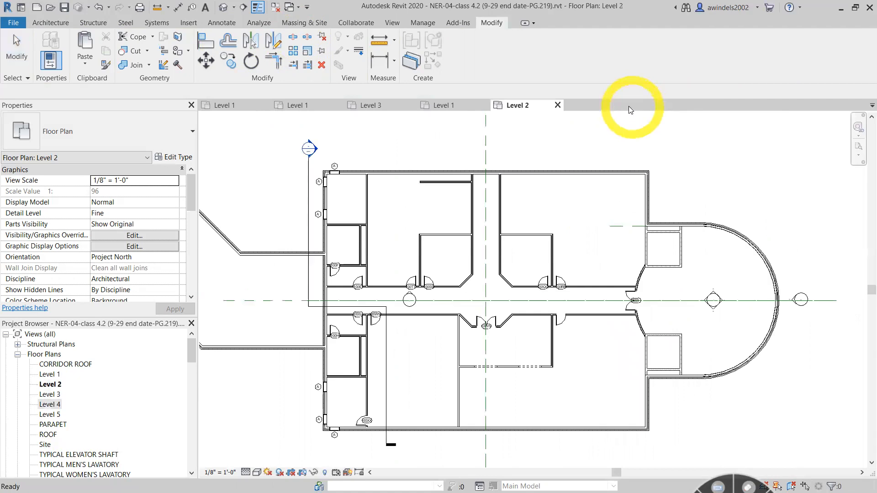
{"action": "left_click", "coordinate": [557, 105]}
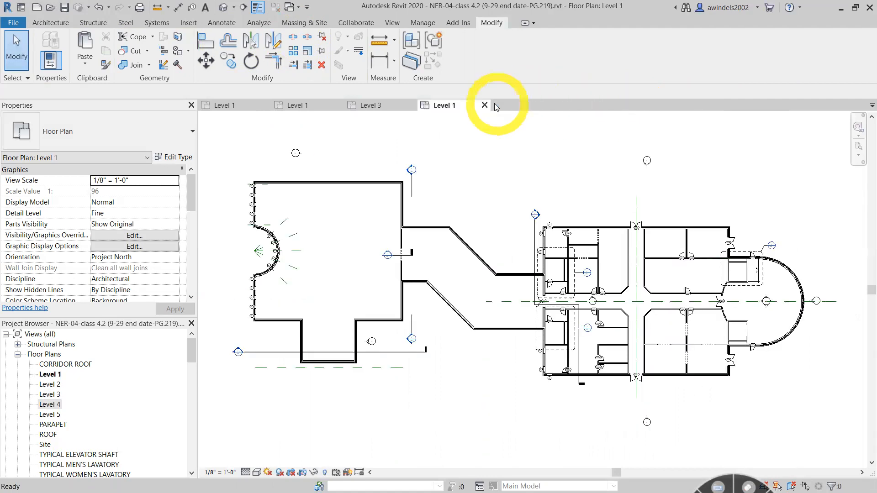
{"action": "left_click", "coordinate": [484, 105]}
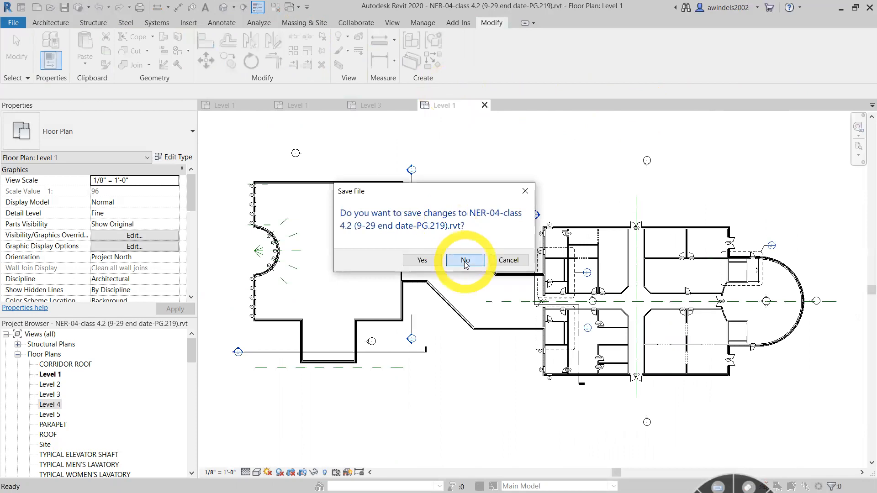
{"action": "left_click", "coordinate": [465, 260]}
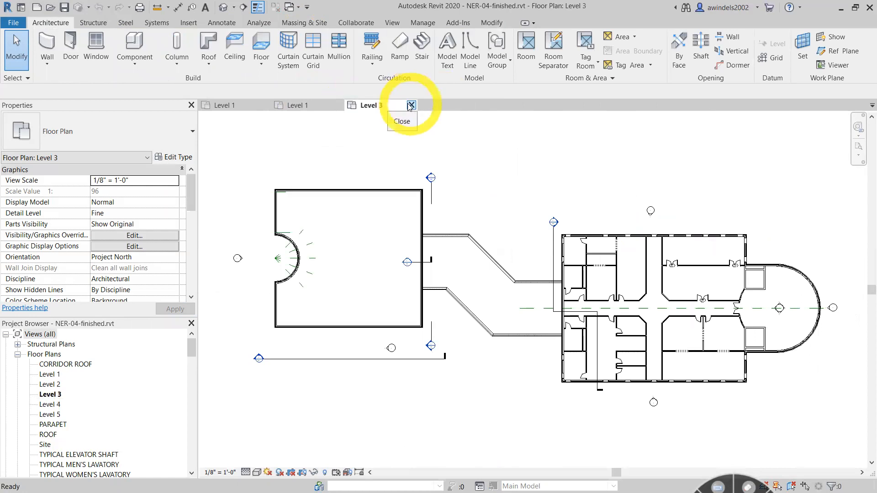
- Switch to the NER-04_FOR YOUTUBE Level 1 plan and set its underlay range base level to Level 2
{"action": "left_click", "coordinate": [313, 104]}
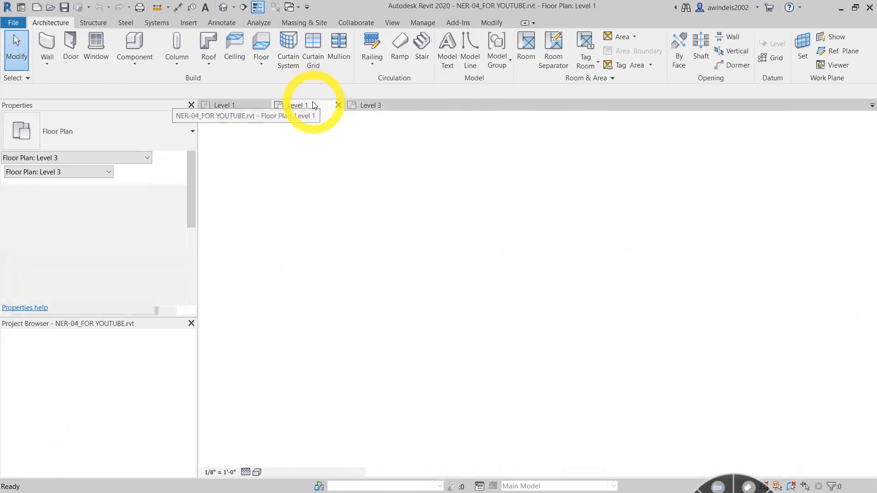
{"action": "scroll", "coordinate": [543, 239], "scroll_direction": "up", "scroll_amount": 3}
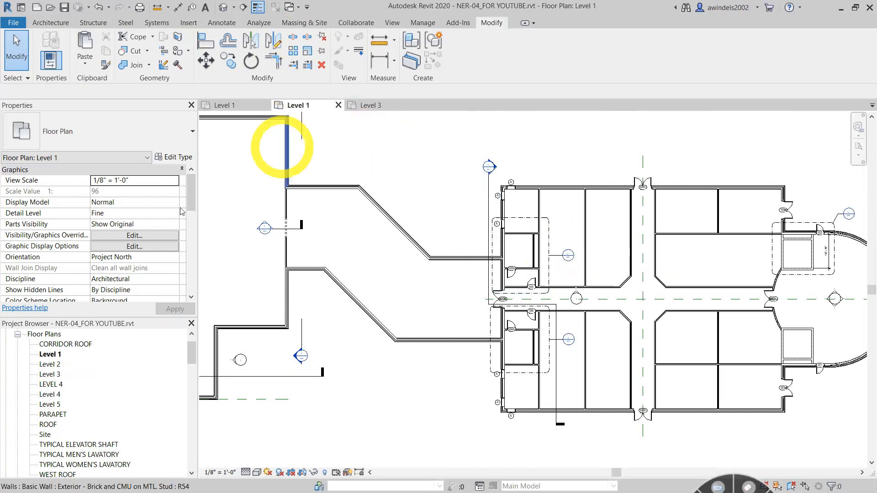
{"action": "left_click_drag", "start_coordinate": [192, 201], "coordinate": [198, 220]}
{"action": "left_click_drag", "start_coordinate": [196, 224], "coordinate": [198, 262]}
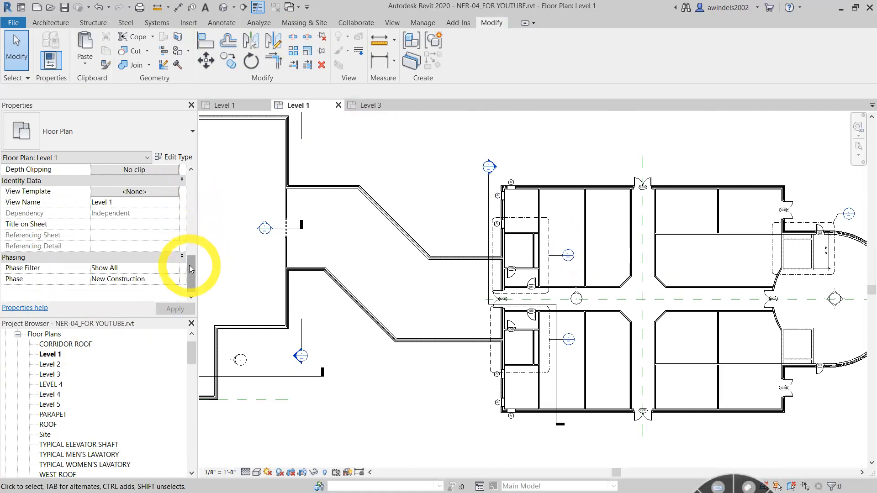
{"action": "left_click_drag", "start_coordinate": [191, 269], "coordinate": [202, 235]}
{"action": "left_click", "coordinate": [148, 192]}
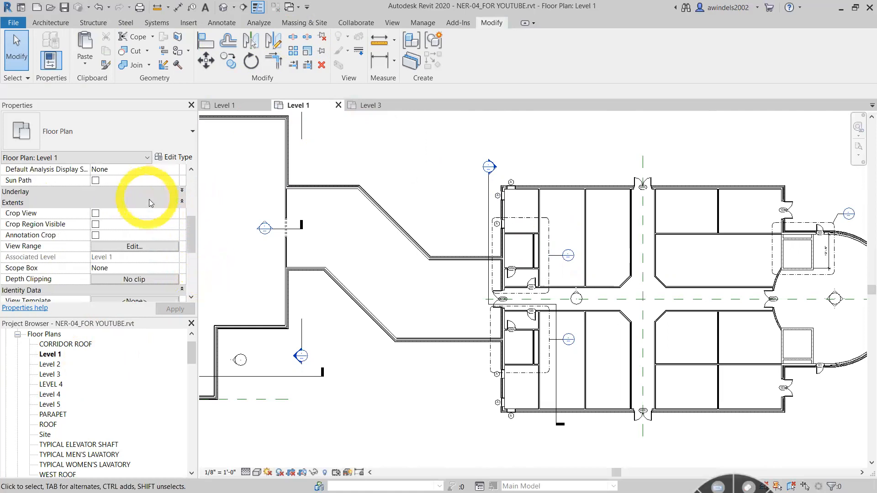
{"action": "left_click", "coordinate": [150, 202]}
{"action": "left_click", "coordinate": [182, 202]}
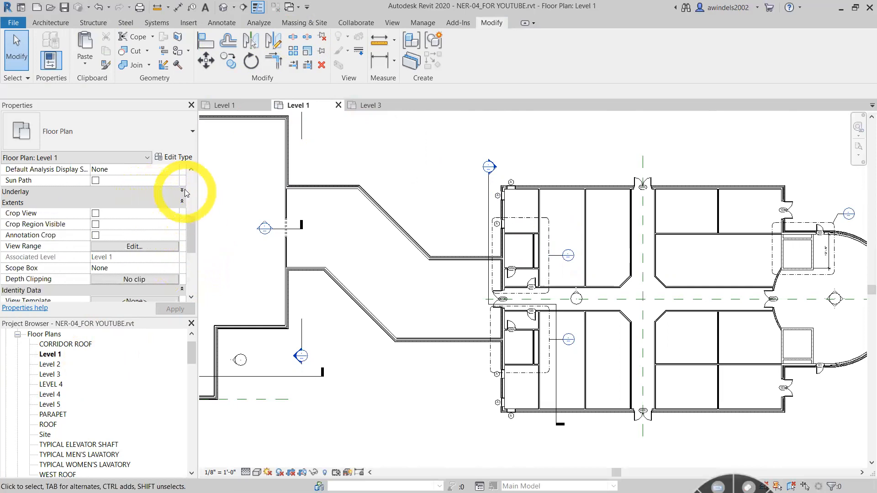
{"action": "left_click", "coordinate": [182, 191]}
{"action": "left_click", "coordinate": [147, 201]}
{"action": "left_click", "coordinate": [174, 203]}
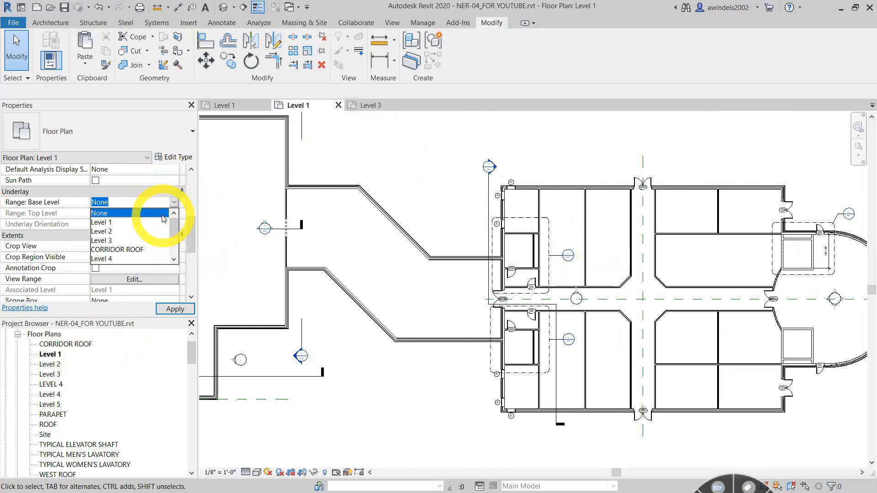
{"action": "left_click", "coordinate": [110, 231]}
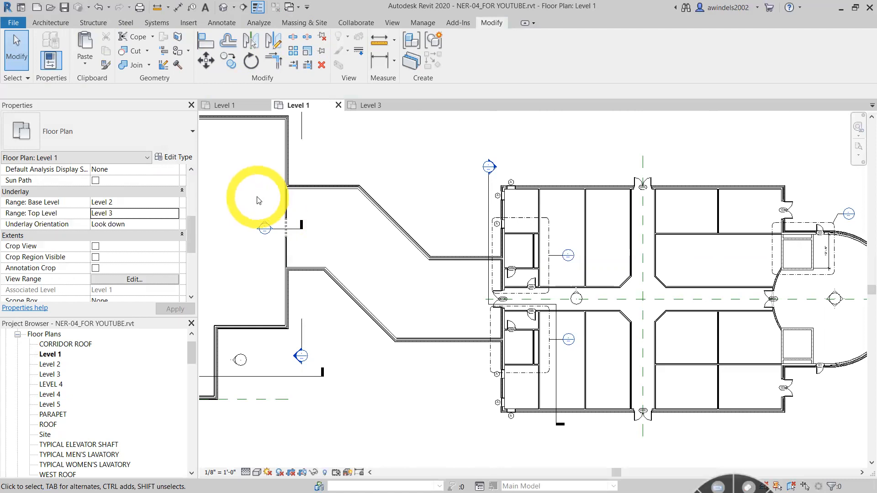
- Open the Level 2 floor plan and set its underlay orientation to Look up
{"action": "left_click", "coordinate": [47, 364]}
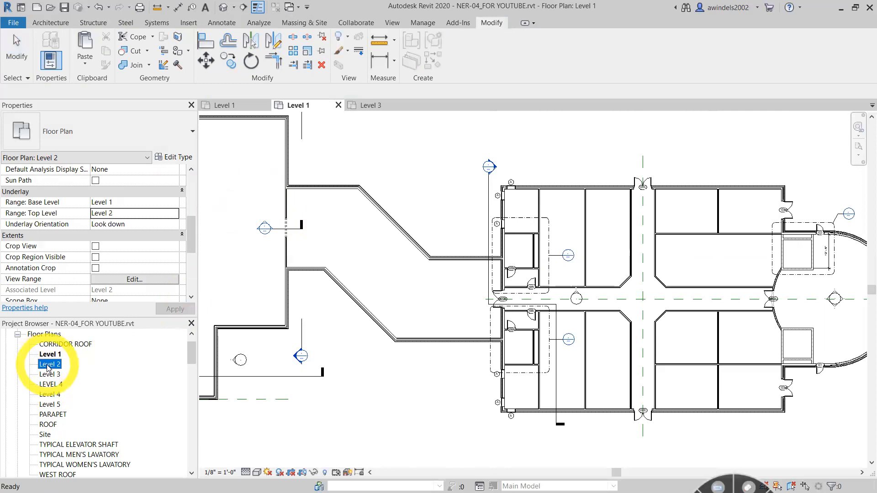
{"action": "left_click", "coordinate": [51, 374]}
{"action": "double_click", "coordinate": [48, 364]}
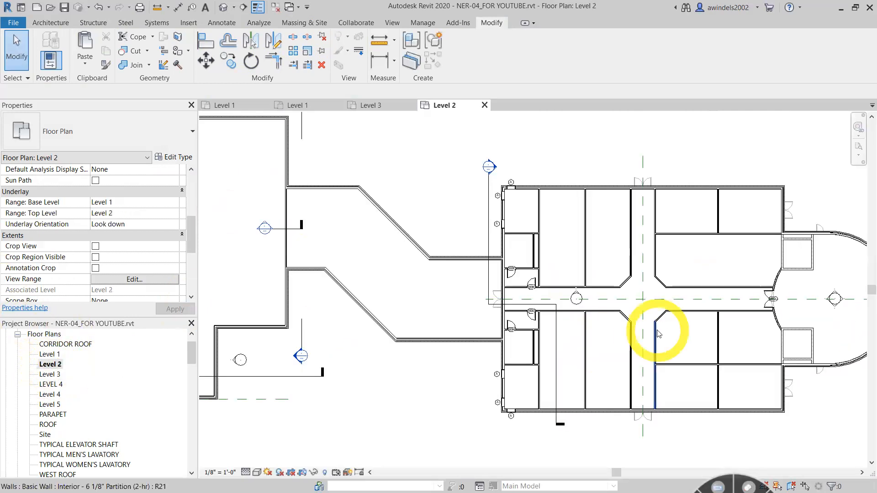
{"action": "left_click", "coordinate": [145, 224]}
{"action": "left_click", "coordinate": [174, 226]}
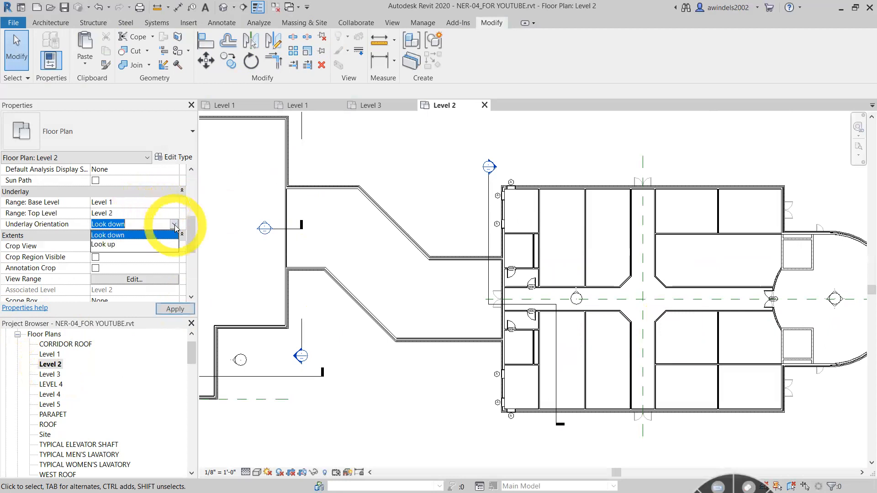
{"action": "left_click", "coordinate": [114, 238]}
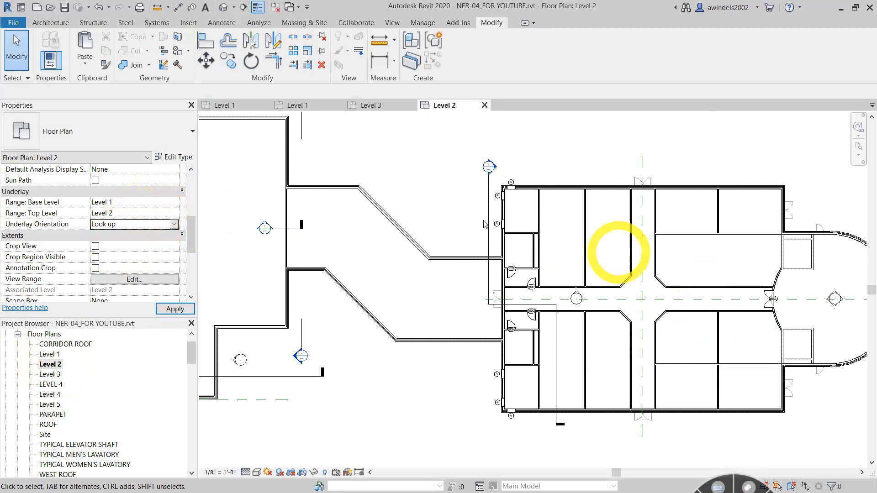
- Set the Level 2 plan's underlay range top level to Level 3 and apply it
{"action": "left_click", "coordinate": [167, 213]}
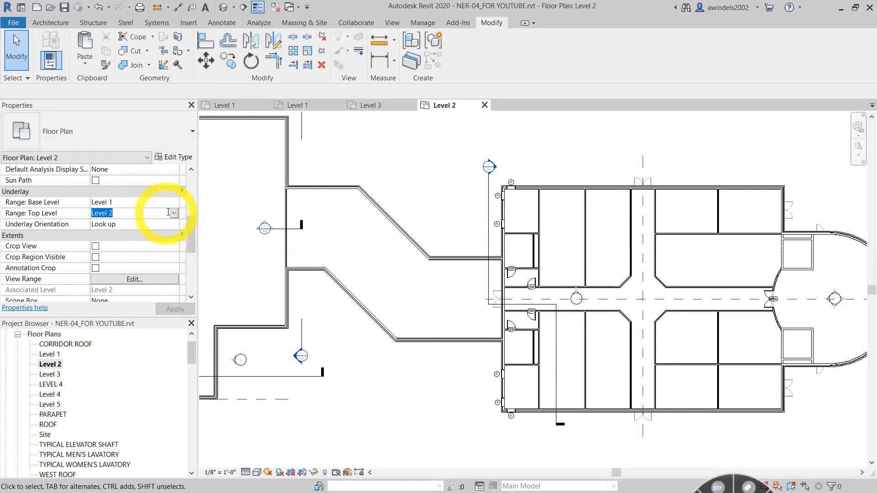
{"action": "left_click", "coordinate": [174, 214]}
{"action": "left_click", "coordinate": [112, 248]}
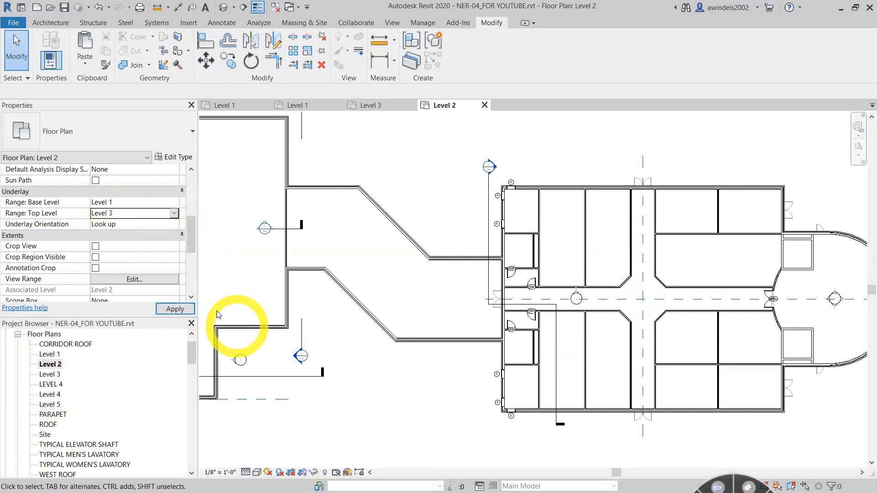
{"action": "left_click", "coordinate": [170, 308]}
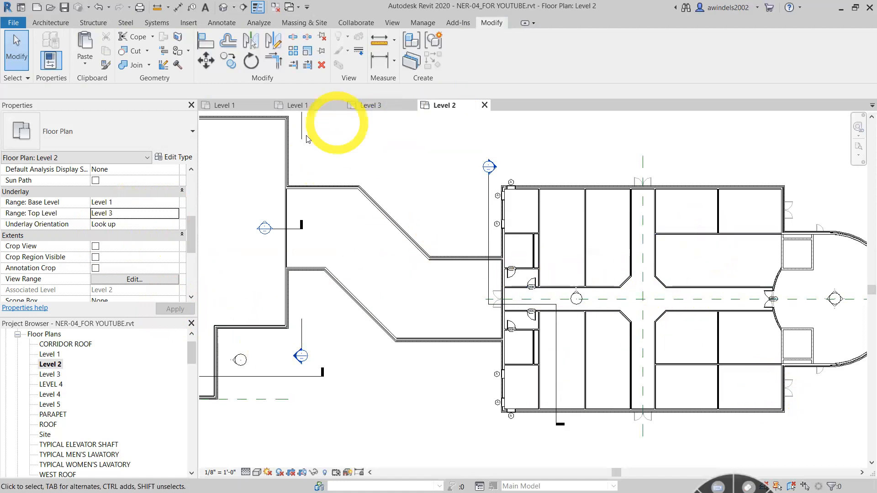
- Switch to the NER-04-finished Level 3 plan, set its underlay range base level to Level 1, and apply it
{"action": "left_click", "coordinate": [375, 105]}
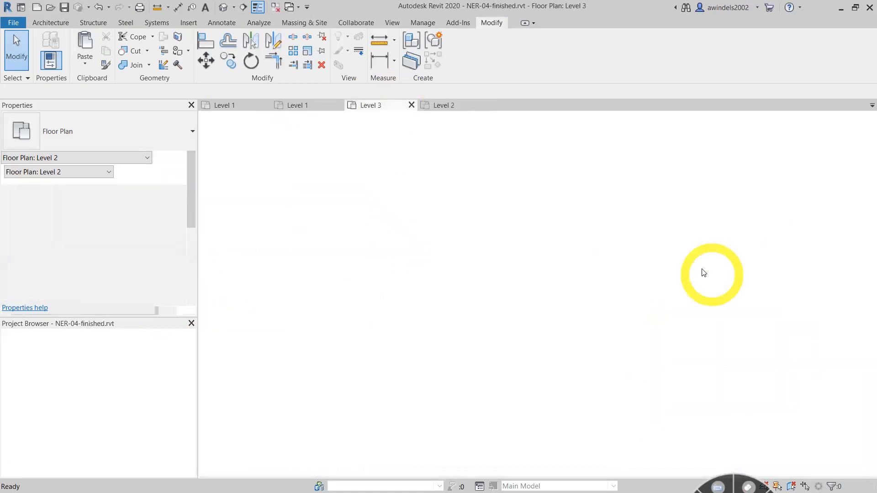
{"action": "scroll", "coordinate": [697, 270], "scroll_direction": "up", "scroll_amount": 3}
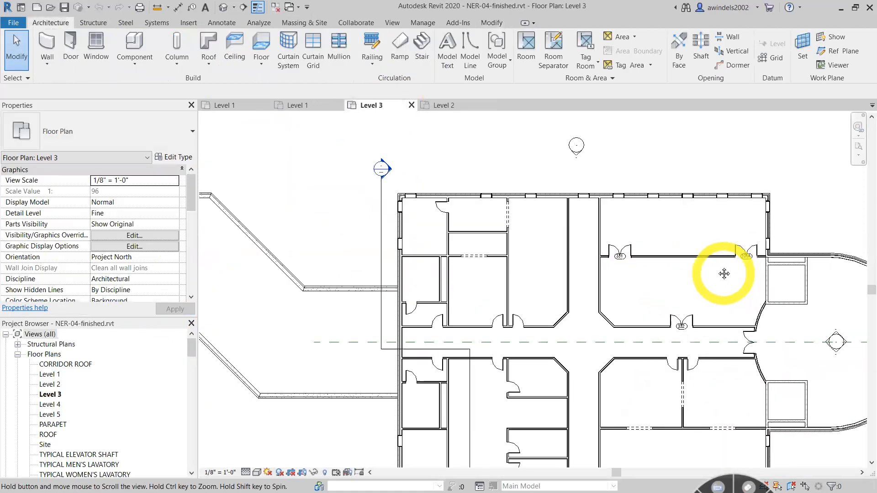
{"action": "scroll", "coordinate": [698, 210], "scroll_direction": "up", "scroll_amount": 1}
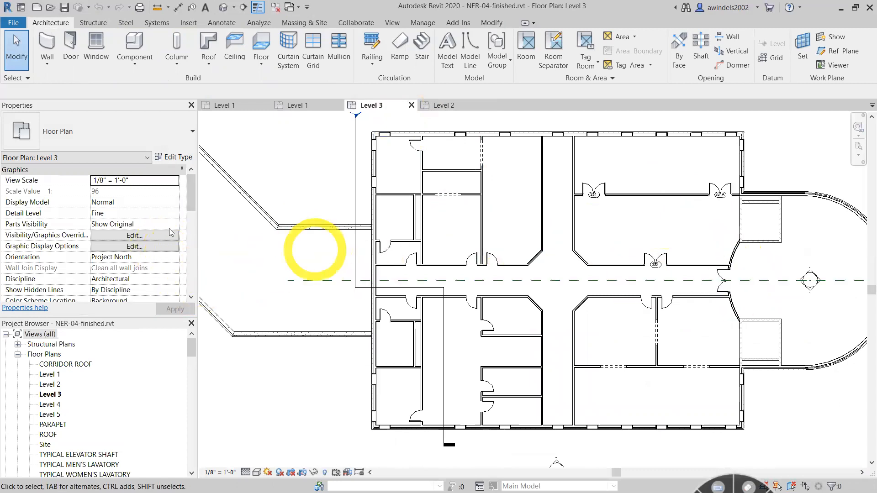
{"action": "left_click_drag", "start_coordinate": [190, 197], "coordinate": [197, 240]}
{"action": "left_click_drag", "start_coordinate": [191, 209], "coordinate": [192, 223]}
{"action": "left_click", "coordinate": [110, 246]}
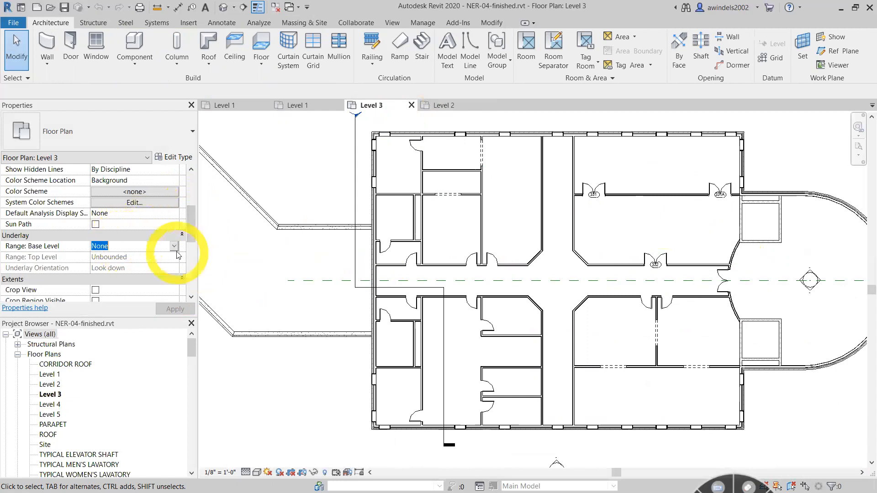
{"action": "left_click", "coordinate": [174, 246]}
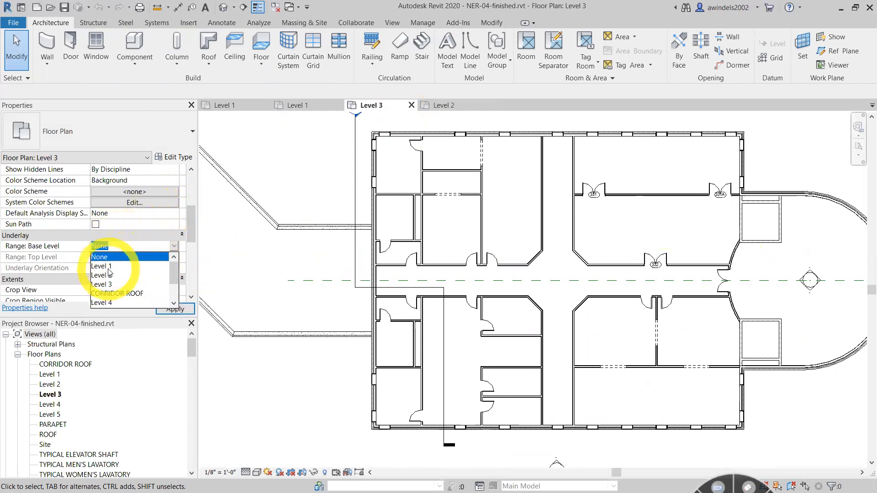
{"action": "left_click", "coordinate": [101, 266]}
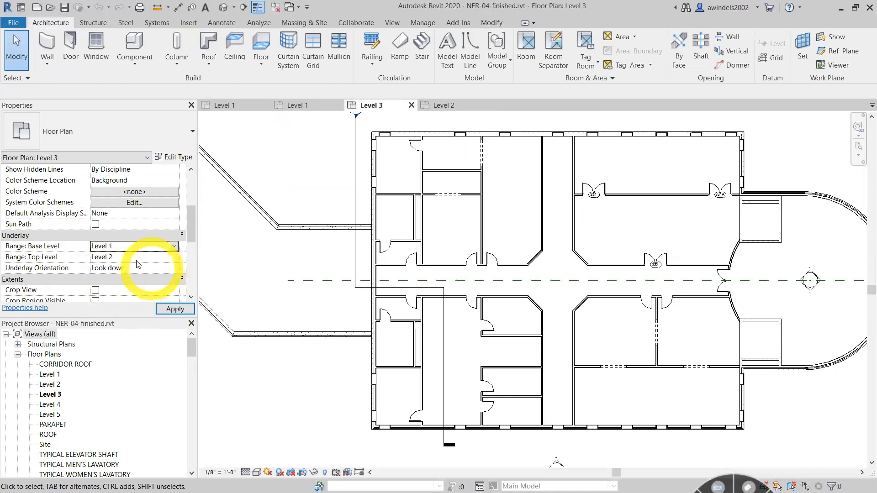
{"action": "left_click", "coordinate": [176, 309]}
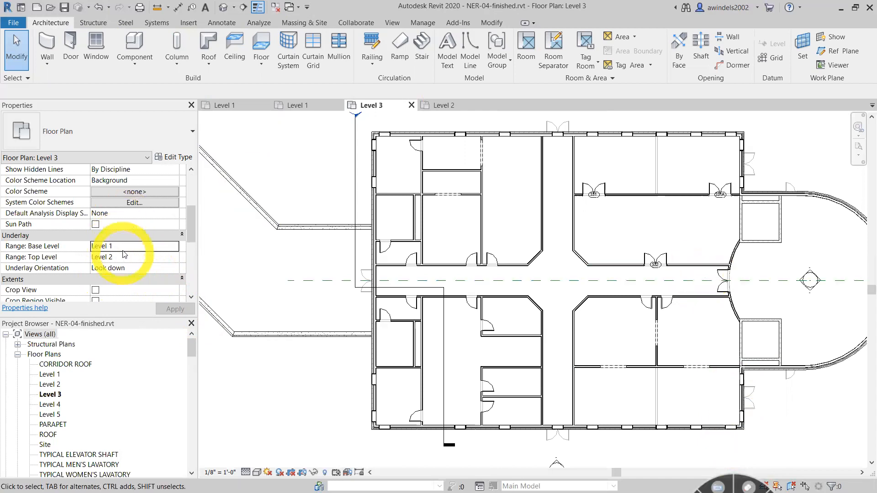
- Examine the gray Level 1 underlay walls and exterior doors across the Level 3 plan
{"action": "left_click", "coordinate": [157, 258]}
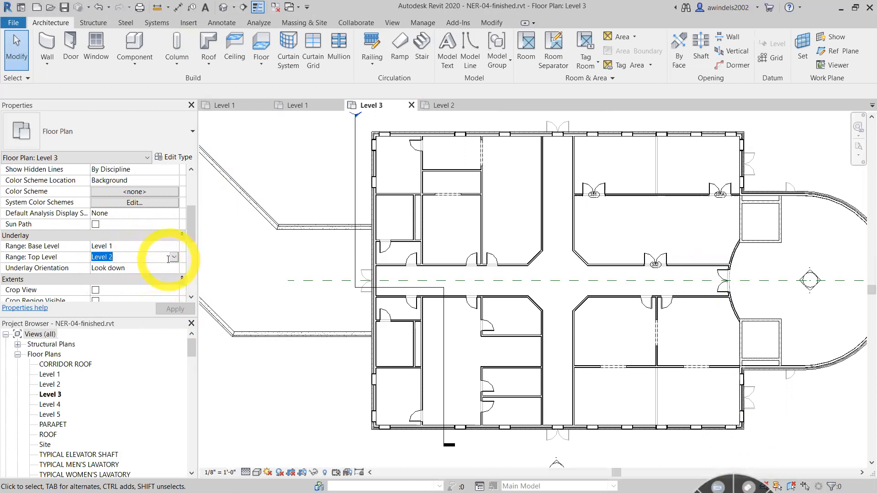
{"action": "scroll", "coordinate": [663, 172], "scroll_direction": "up", "scroll_amount": 2}
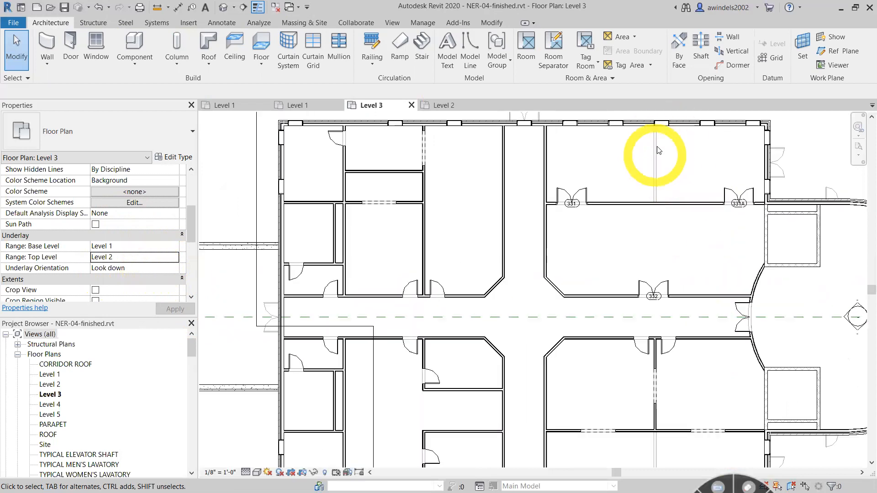
{"action": "middle_click_drag", "start_coordinate": [673, 251], "coordinate": [646, 128]}
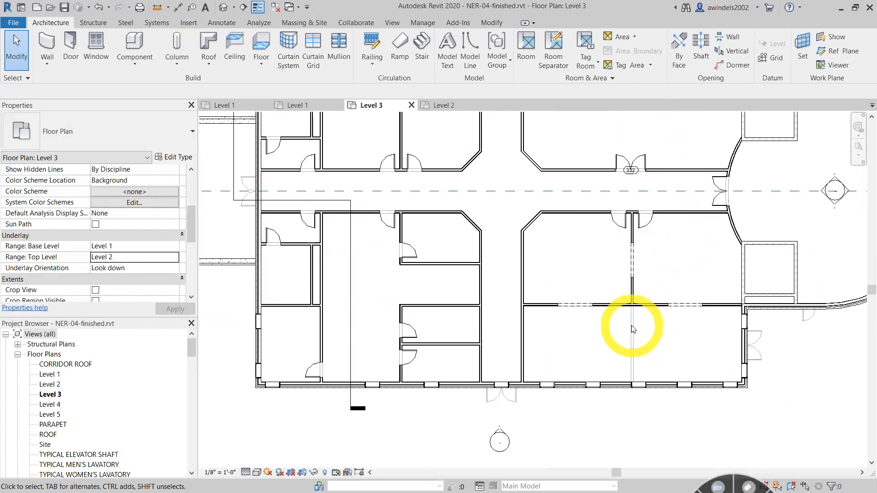
{"action": "scroll", "coordinate": [360, 349], "scroll_direction": "up", "scroll_amount": 5}
{"action": "scroll", "coordinate": [482, 254], "scroll_direction": "down", "scroll_amount": 4}
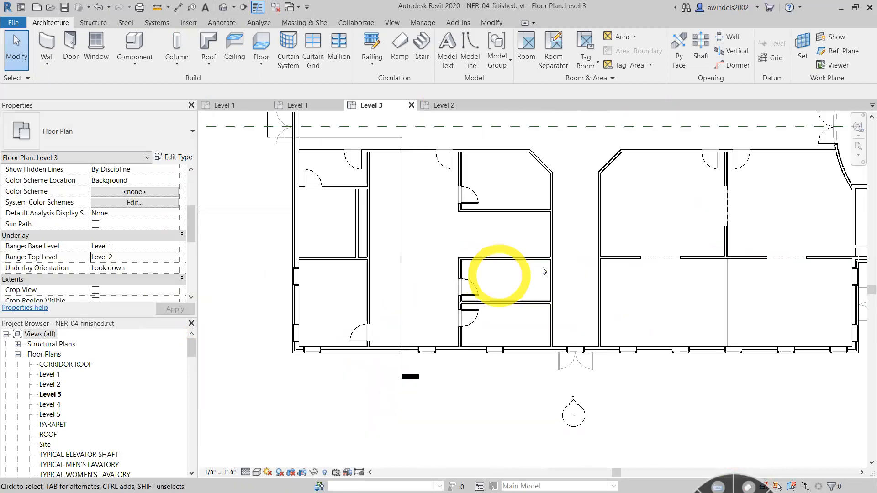
{"action": "middle_click_drag", "start_coordinate": [544, 271], "coordinate": [496, 347]}
{"action": "scroll", "coordinate": [709, 296], "scroll_direction": "down", "scroll_amount": 1}
{"action": "middle_click_drag", "start_coordinate": [713, 304], "coordinate": [706, 423]}
{"action": "scroll", "coordinate": [723, 356], "scroll_direction": "down", "scroll_amount": 1}
{"action": "scroll", "coordinate": [656, 183], "scroll_direction": "up", "scroll_amount": 5}
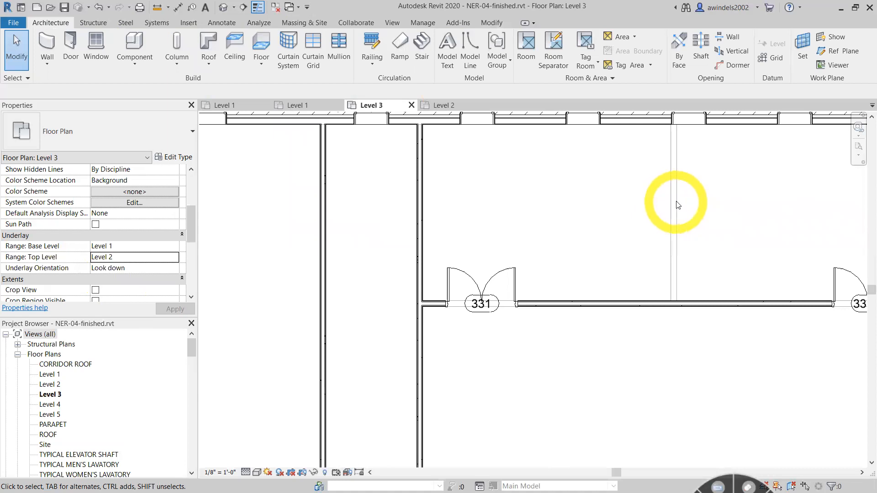
{"action": "scroll", "coordinate": [672, 205], "scroll_direction": "down", "scroll_amount": 4}
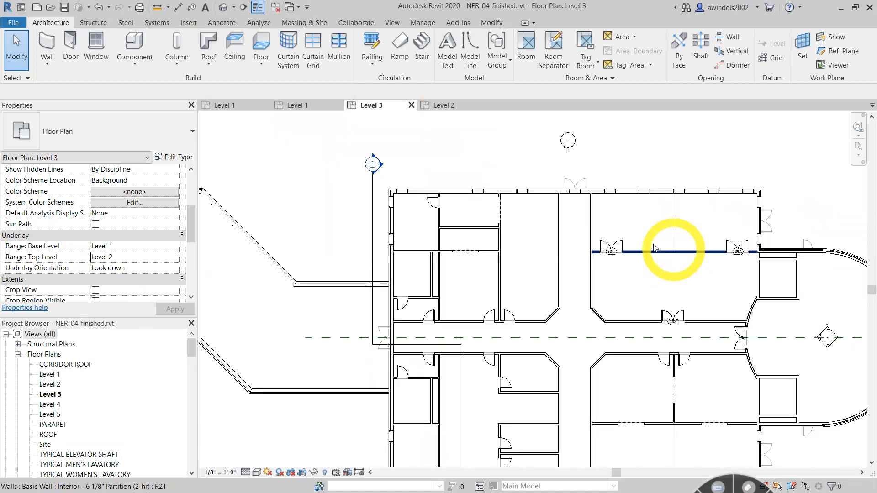
{"action": "scroll", "coordinate": [547, 158], "scroll_direction": "up", "scroll_amount": 3}
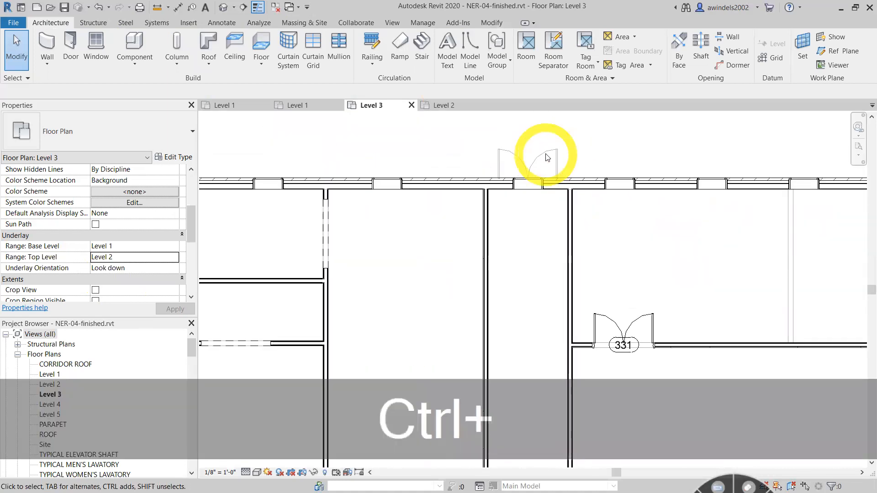
{"action": "scroll", "coordinate": [548, 157], "scroll_direction": "down", "scroll_amount": 4}
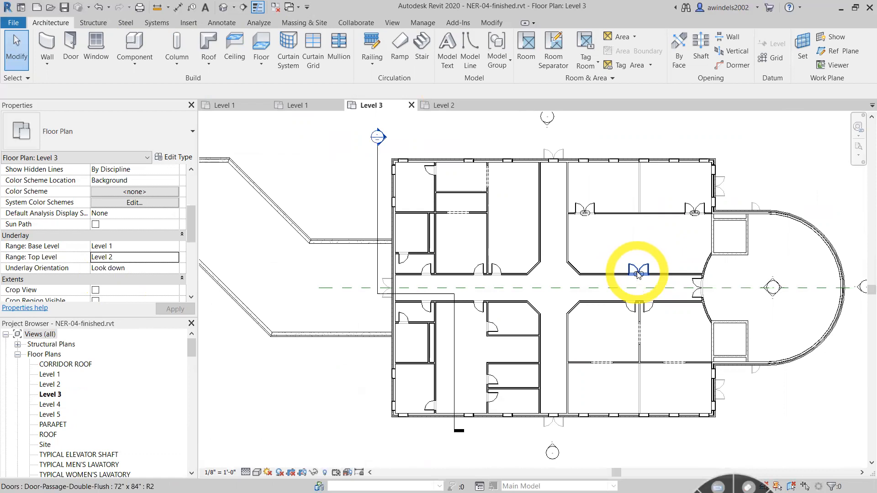
- Select the double door where the main corridor meets the curved wall to inspect it, and clear the selection
{"action": "left_click_drag", "start_coordinate": [638, 273], "coordinate": [690, 292]}
{"action": "scroll", "coordinate": [690, 292], "scroll_direction": "up", "scroll_amount": 2}
{"action": "scroll", "coordinate": [617, 294], "scroll_direction": "up", "scroll_amount": 2}
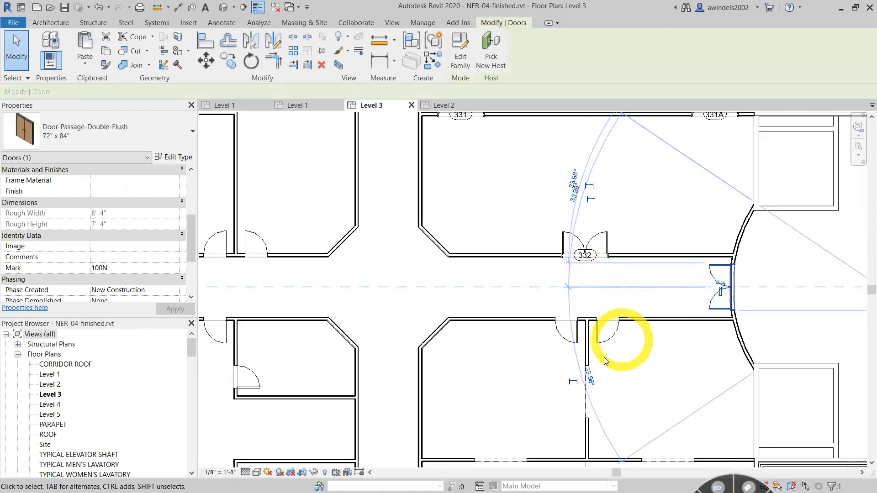
{"action": "scroll", "coordinate": [662, 361], "scroll_direction": "up", "scroll_amount": 1}
{"action": "left_click", "coordinate": [701, 327]}
{"action": "scroll", "coordinate": [701, 327], "scroll_direction": "up", "scroll_amount": 1}
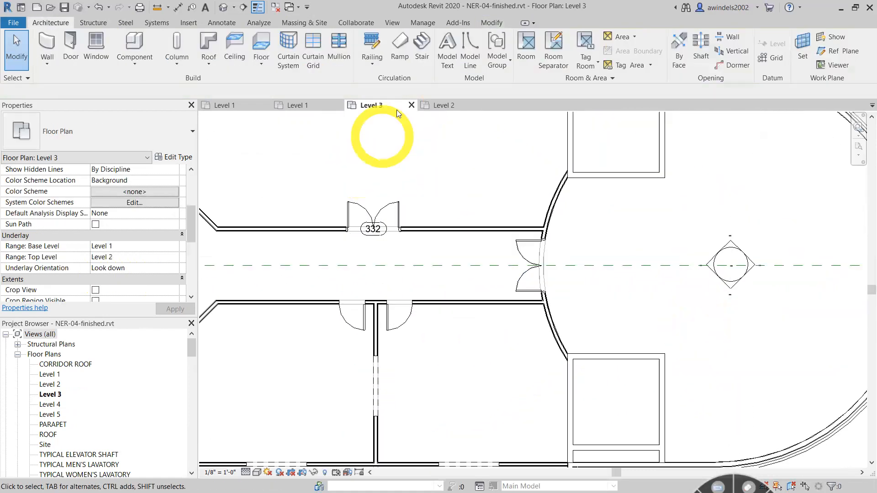
- Close NER-04-finished without saving, and close the Level 2 plan to return to the full Level 1 plan
{"action": "left_click", "coordinate": [411, 105]}
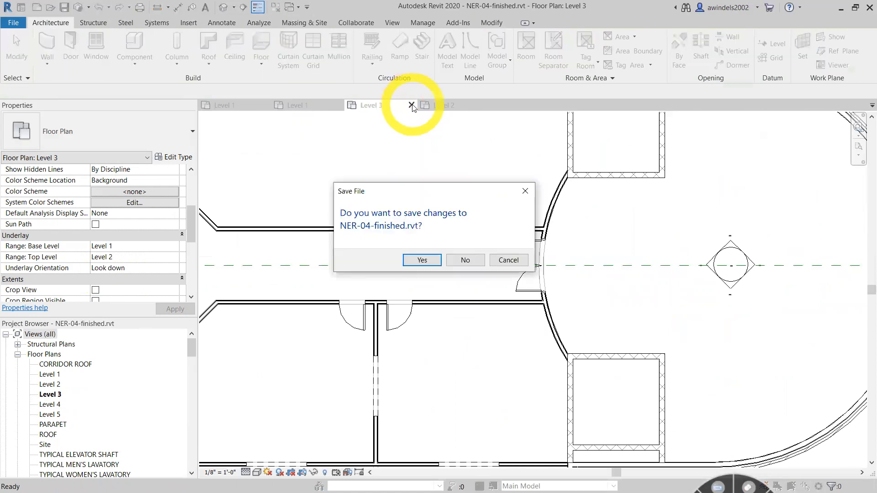
{"action": "left_click", "coordinate": [467, 256]}
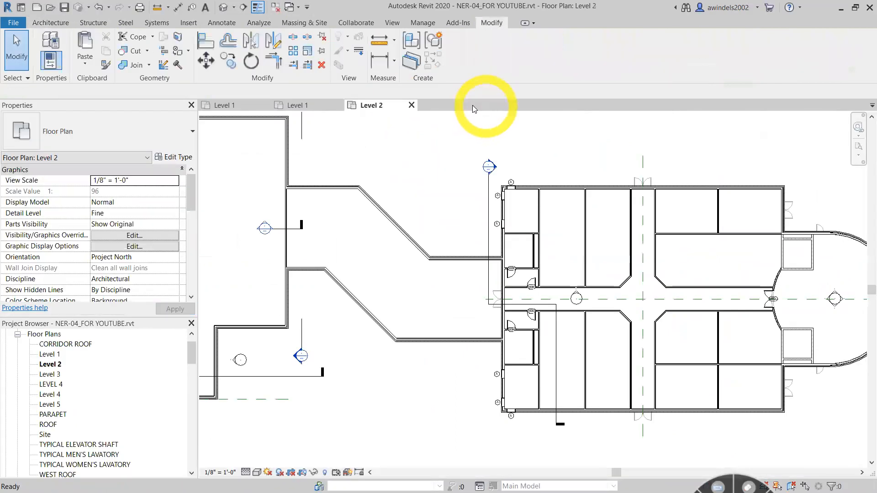
{"action": "left_click", "coordinate": [411, 105]}
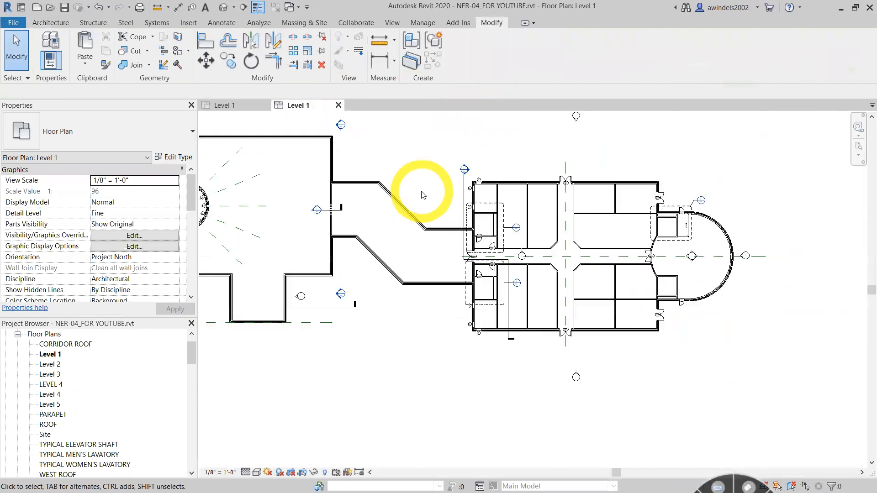
{"action": "scroll", "coordinate": [502, 288], "scroll_direction": "down", "scroll_amount": 1}
{"action": "middle_click_drag", "start_coordinate": [474, 259], "coordinate": [502, 288]}
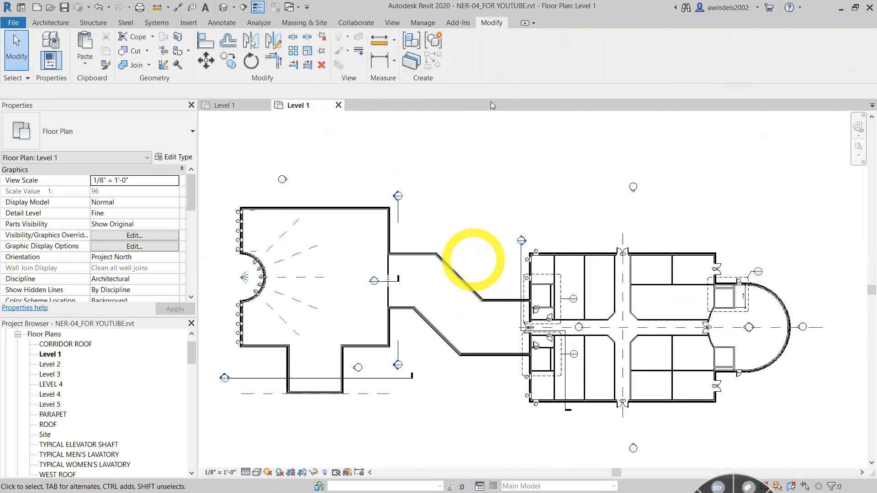